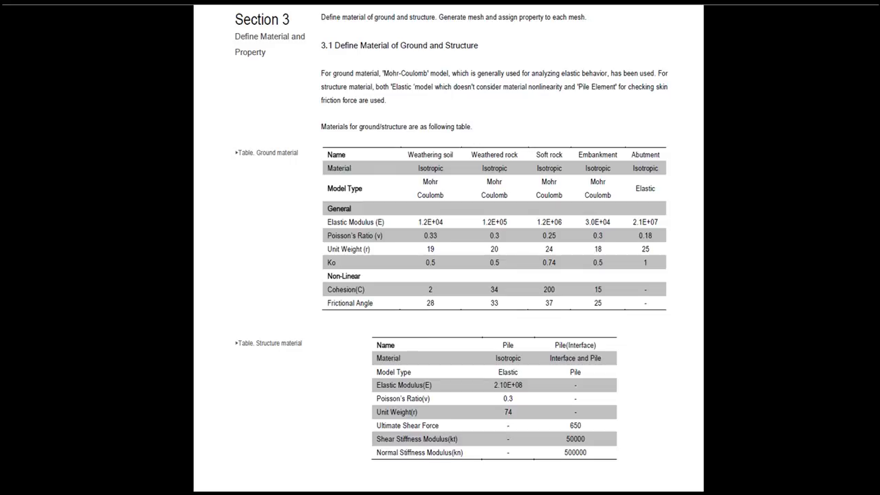
Step: Switch to GTS NX and open the model file 01_Pile Element_start2.gts from the pile foundation folder
{"action": "key", "text": "alt+Tab"}
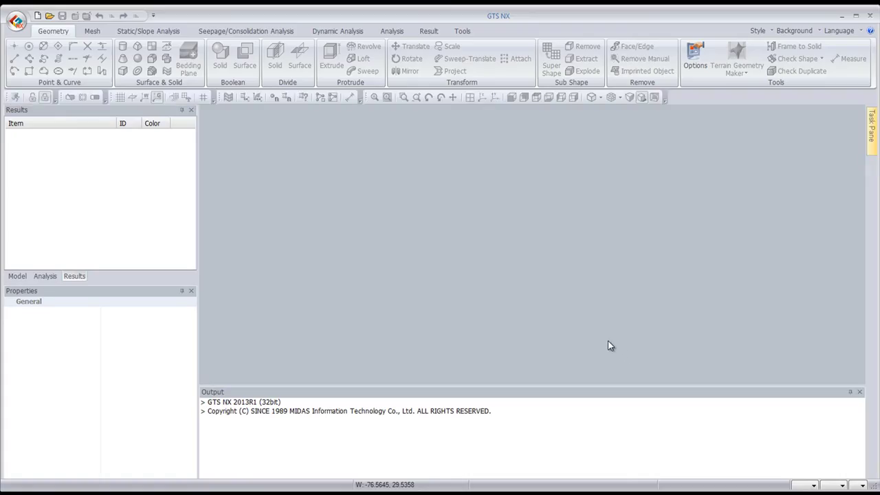
{"action": "left_click", "coordinate": [17, 21]}
{"action": "left_click", "coordinate": [34, 72]}
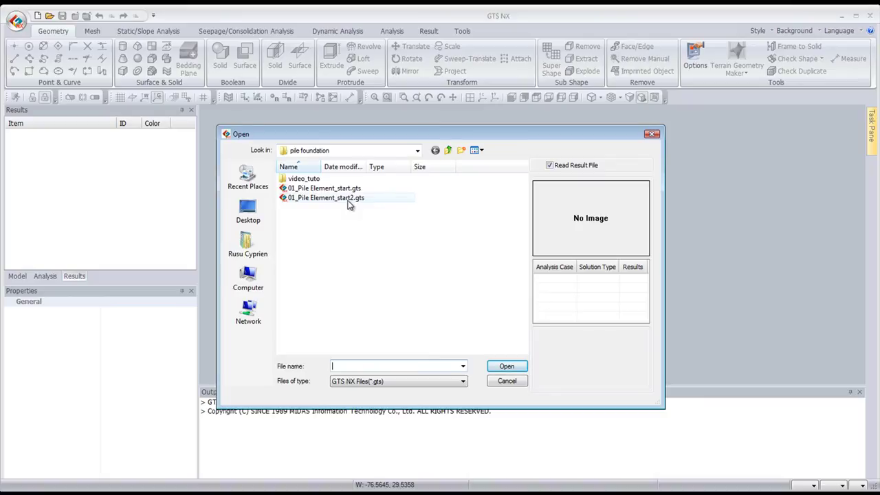
{"action": "left_click", "coordinate": [347, 198]}
{"action": "left_click", "coordinate": [504, 368]}
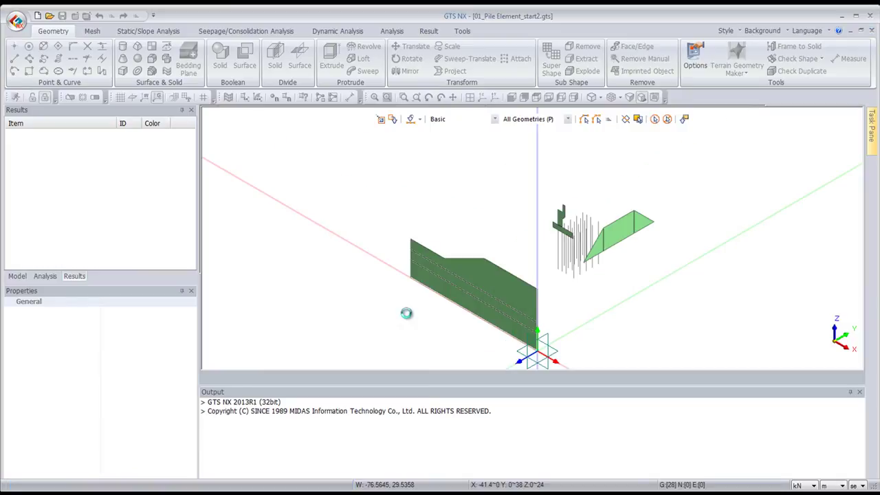
Step: Review the predefined isotropic materials in the model tree, including soft rock, weathered rock and weathering soil
{"action": "left_click", "coordinate": [19, 277]}
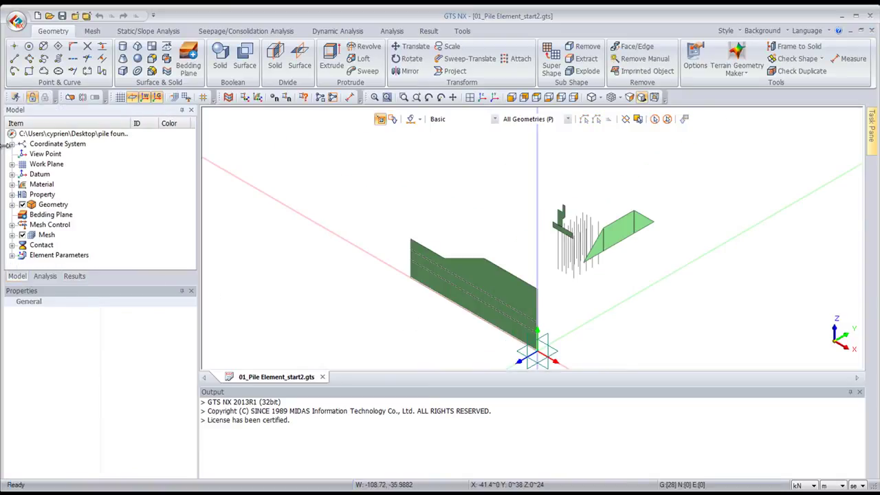
{"action": "left_click", "coordinate": [12, 185]}
{"action": "left_click", "coordinate": [22, 194]}
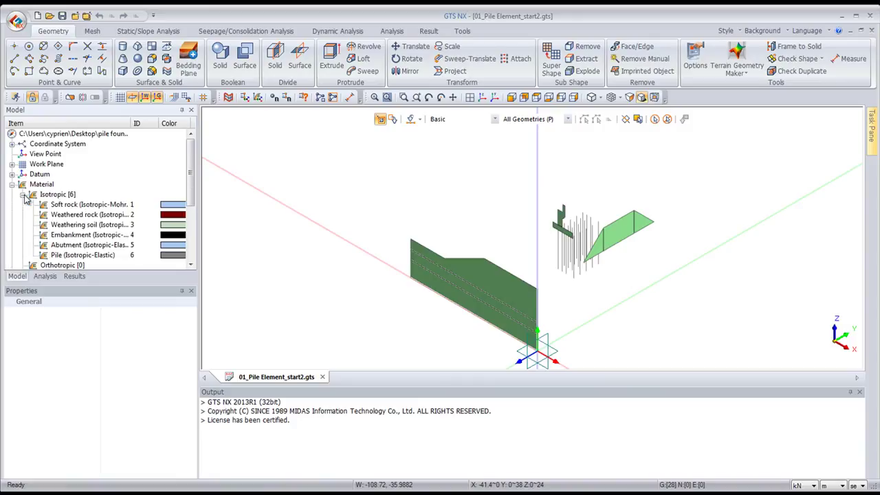
{"action": "left_click", "coordinate": [75, 205]}
{"action": "left_click", "coordinate": [76, 215]}
{"action": "left_click", "coordinate": [76, 226]}
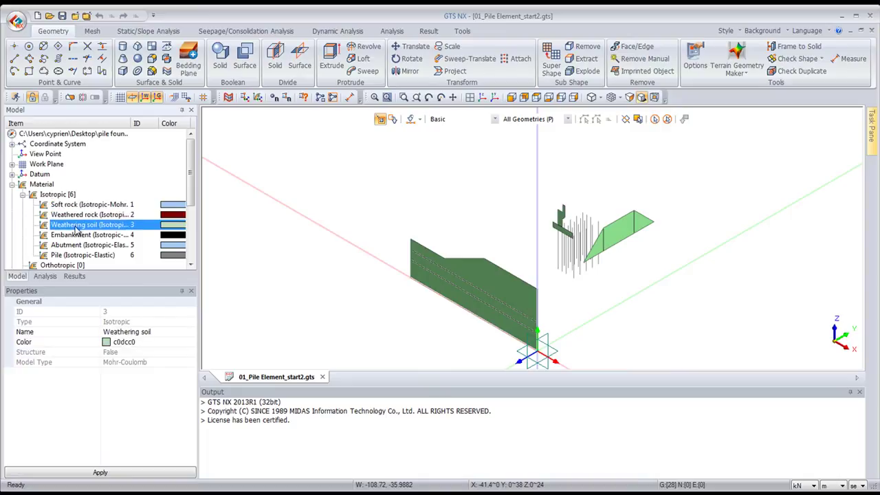
{"action": "left_click", "coordinate": [23, 195]}
{"action": "left_click", "coordinate": [12, 185]}
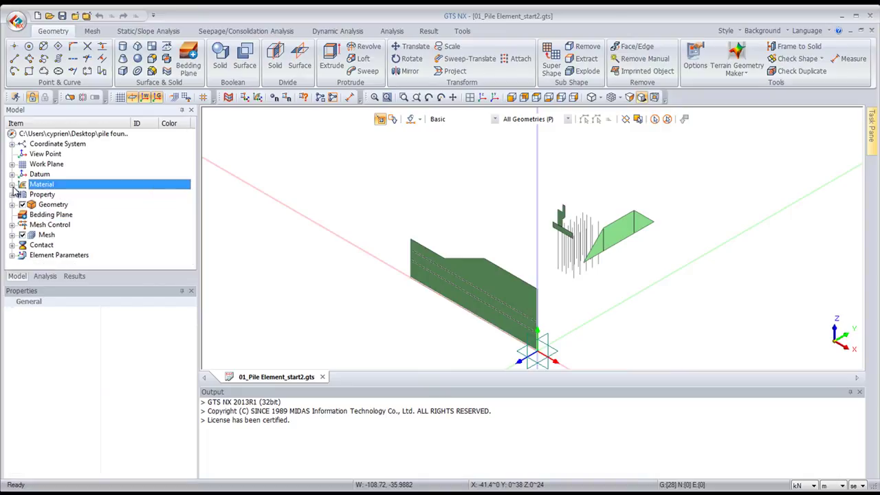
Step: Review the predefined 3D properties and the list of geometry sets in the model tree
{"action": "left_click", "coordinate": [12, 194]}
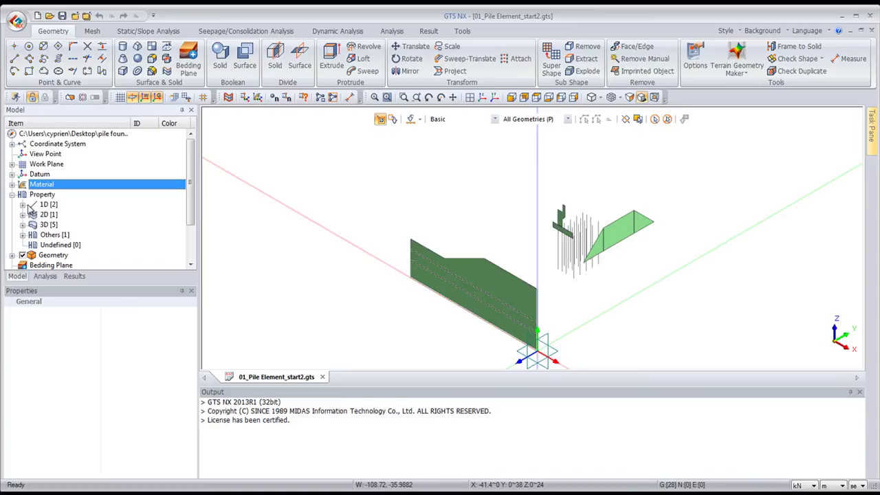
{"action": "left_click", "coordinate": [23, 225]}
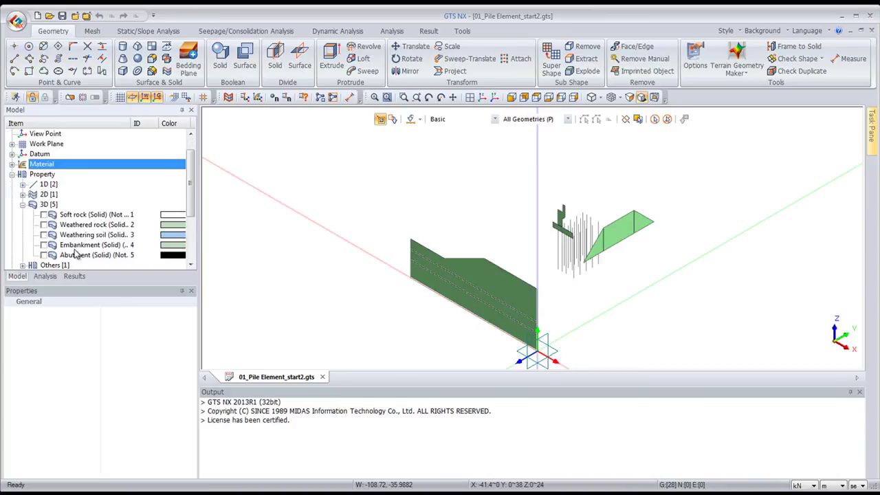
{"action": "left_click", "coordinate": [22, 205]}
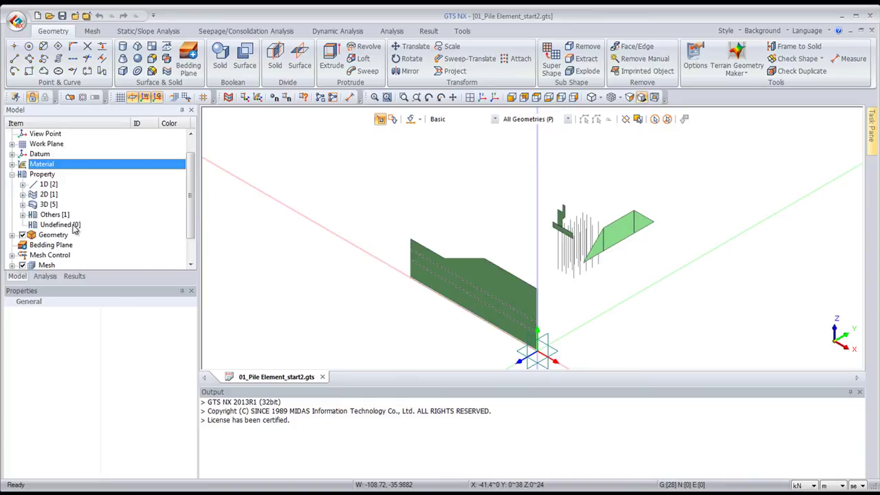
{"action": "left_click", "coordinate": [12, 235]}
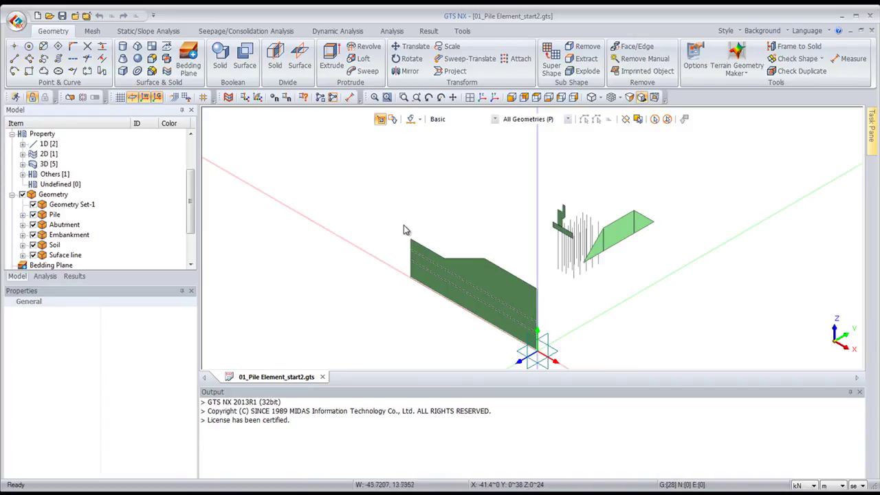
Step: Extrude the large ground section face 60 m along the Y axis as a solid in Geometry Set-1, previewing it and hiding the work plane axes
{"action": "mouse_move", "coordinate": [543, 245]}
{"action": "middle_mouse_down", "text": "ctrl"}
{"action": "mouse_move", "coordinate": [534, 256]}
{"action": "mouse_move", "coordinate": [513, 252]}
{"action": "mouse_move", "coordinate": [525, 261]}
{"action": "mouse_move", "coordinate": [490, 225]}
{"action": "mouse_move", "coordinate": [501, 223]}
{"action": "middle_mouse_up", "text": "ctrl"}
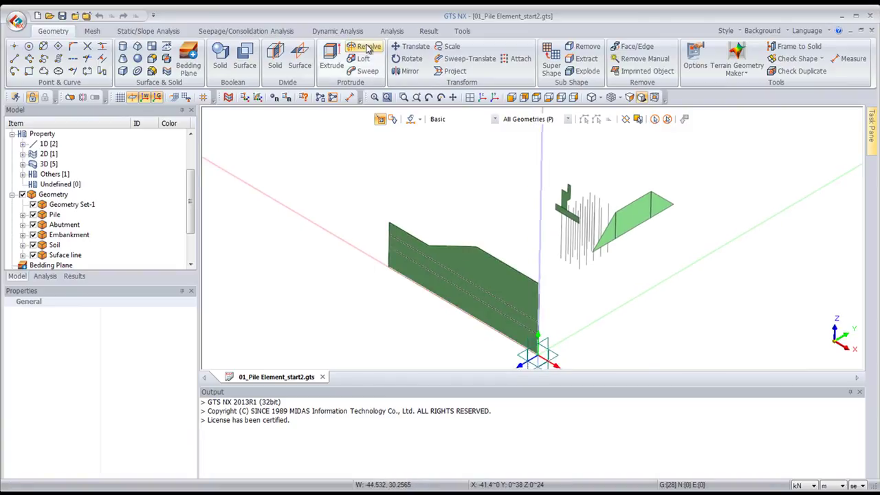
{"action": "left_click", "coordinate": [332, 55]}
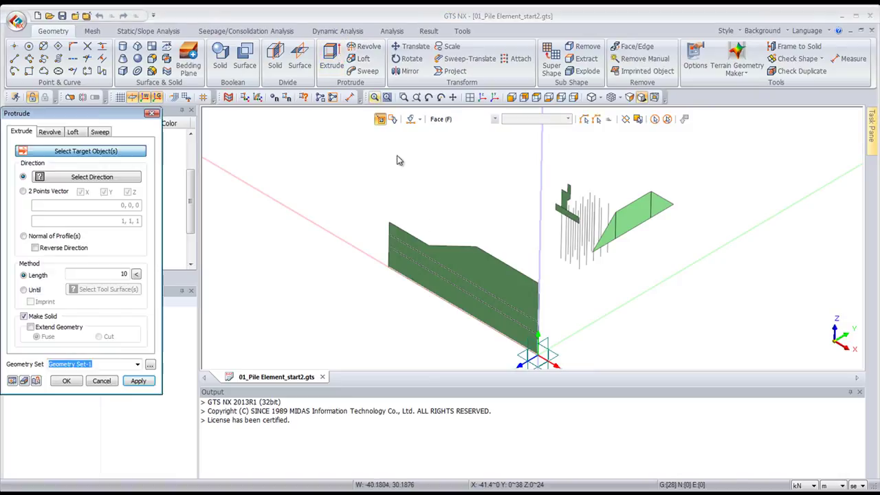
{"action": "left_click", "coordinate": [453, 297]}
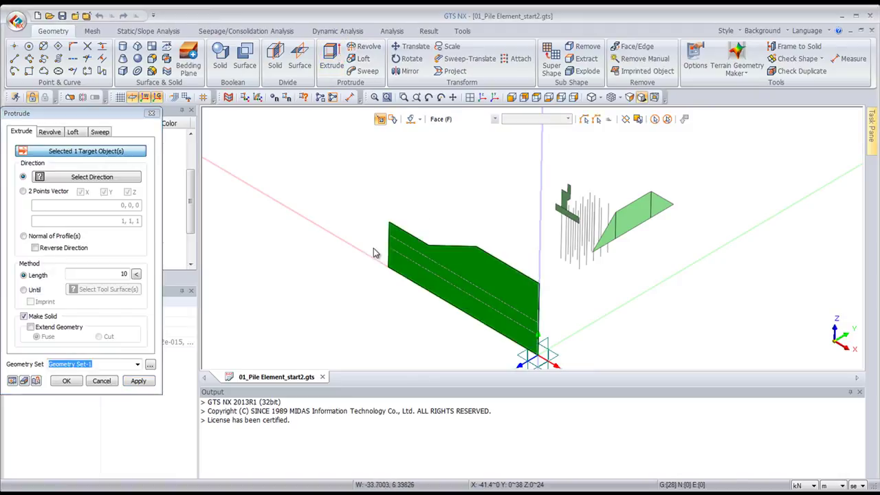
{"action": "left_click", "coordinate": [115, 180]}
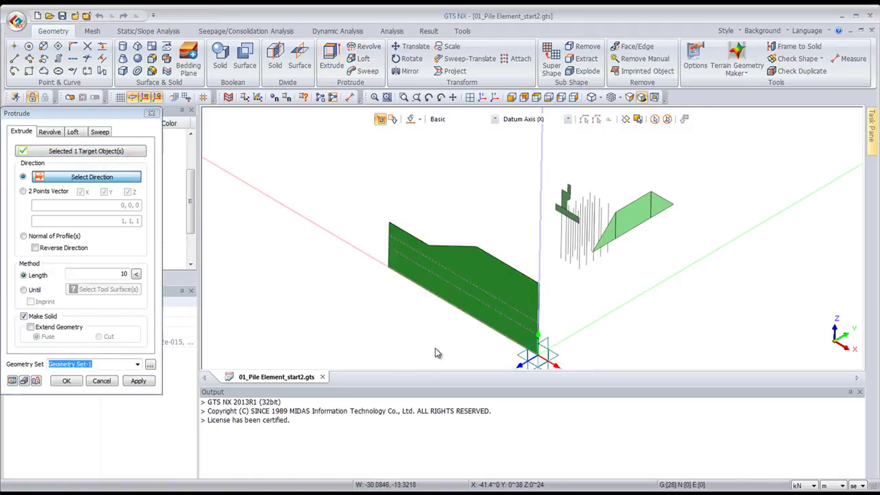
{"action": "left_click", "coordinate": [612, 307]}
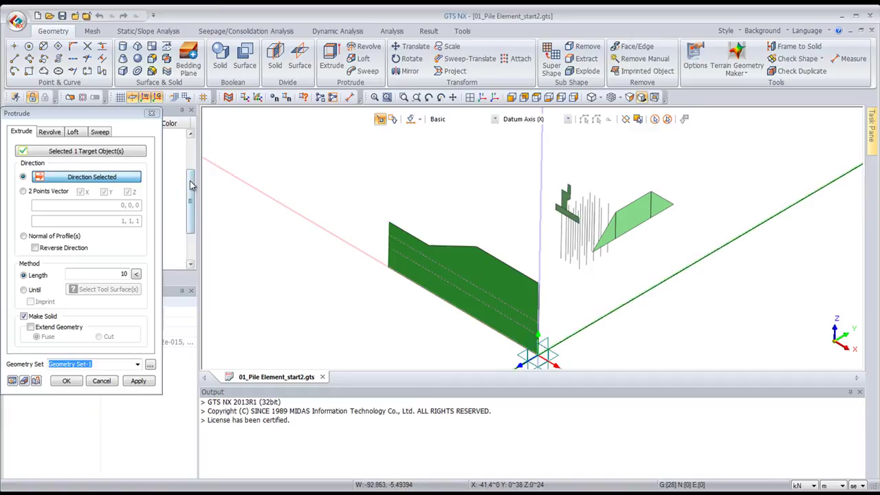
{"action": "double_click", "coordinate": [105, 272]}
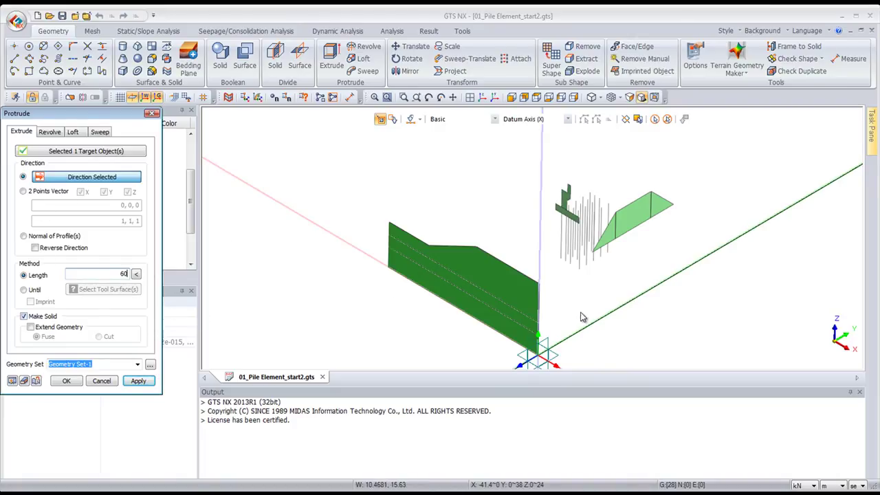
{"action": "middle_click_drag", "start_coordinate": [665, 314], "coordinate": [650, 297]}
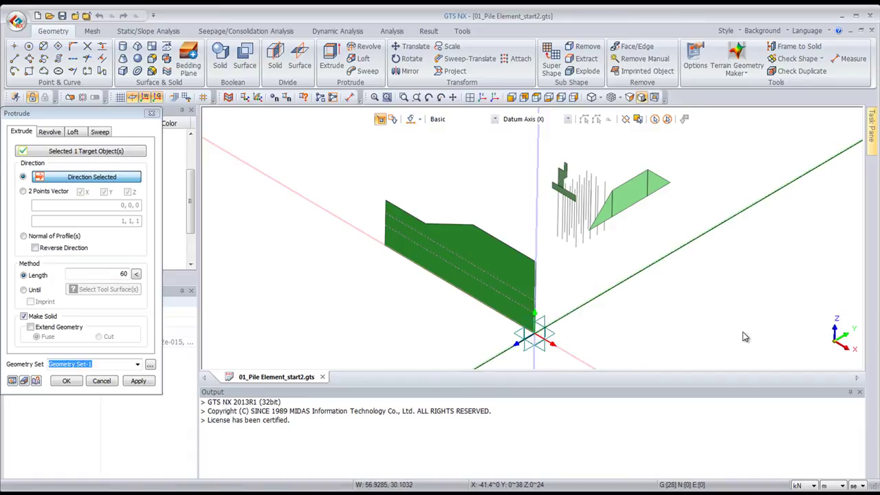
{"action": "left_click", "coordinate": [146, 97]}
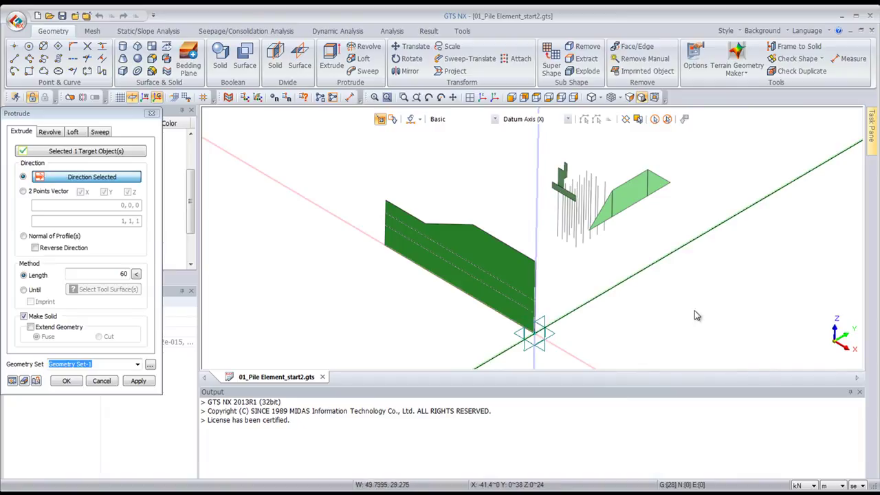
{"action": "left_click", "coordinate": [11, 381]}
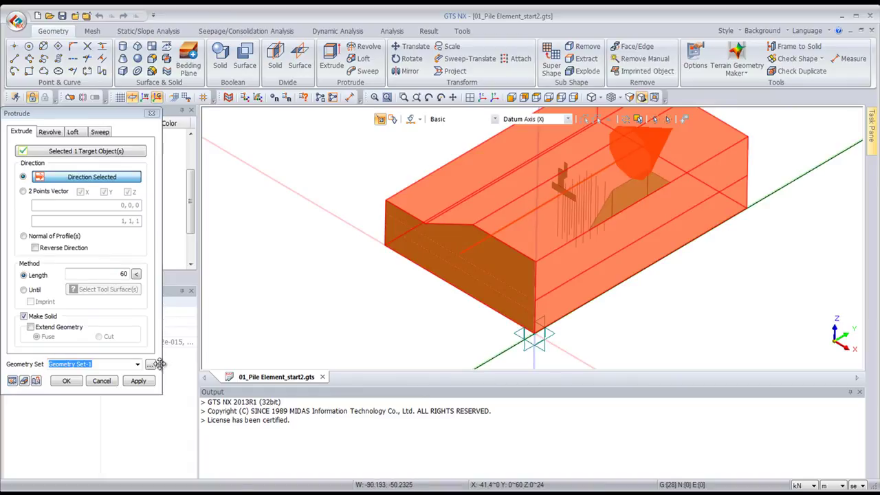
{"action": "left_click", "coordinate": [141, 381]}
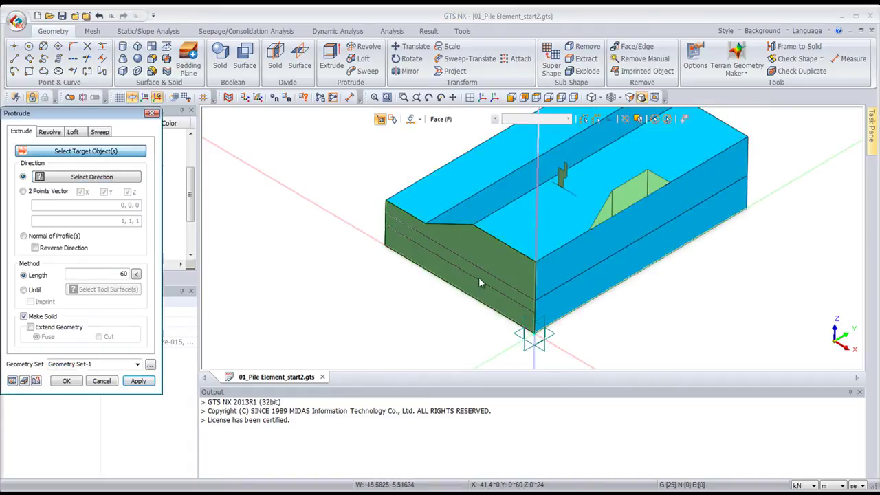
Step: Extrude the three embankment faces 10 m along the reversed X axis into solids in Geometry Set-1, previewing the result before applying
{"action": "middle_click_drag", "start_coordinate": [474, 289], "coordinate": [542, 196]}
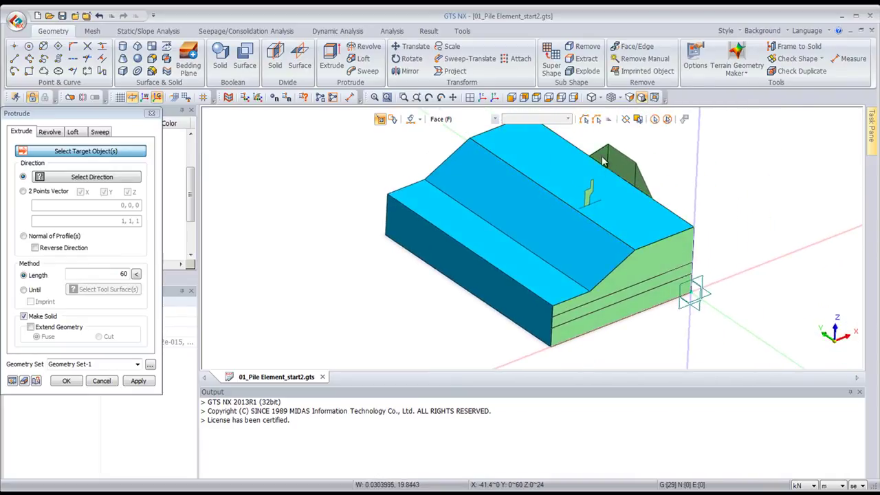
{"action": "left_click", "coordinate": [603, 161]}
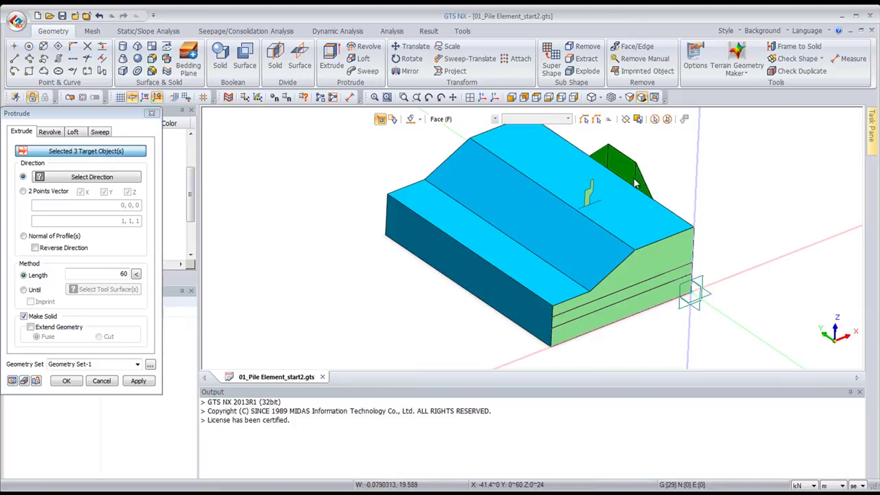
{"action": "left_click", "coordinate": [91, 179]}
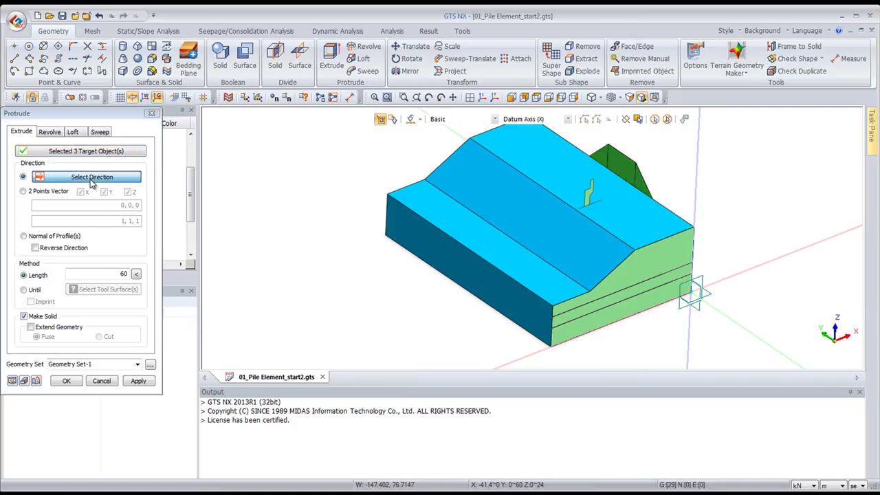
{"action": "left_click", "coordinate": [728, 279]}
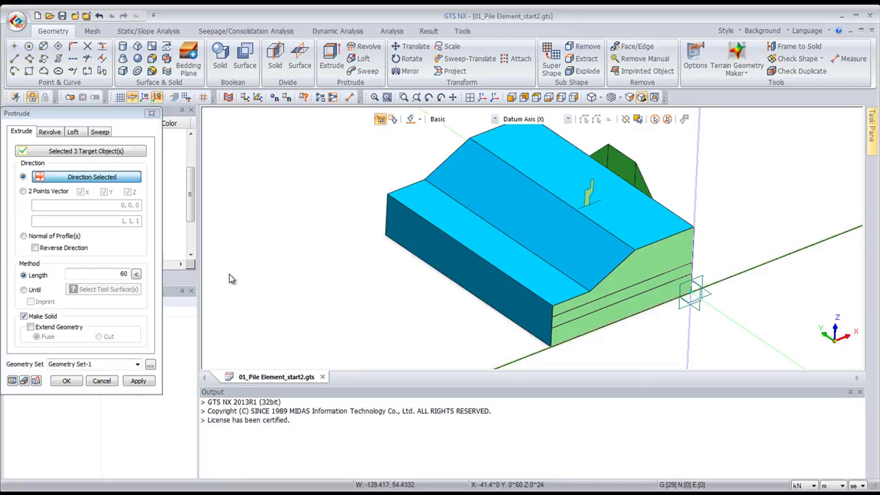
{"action": "left_click", "coordinate": [36, 248]}
{"action": "double_click", "coordinate": [110, 274]}
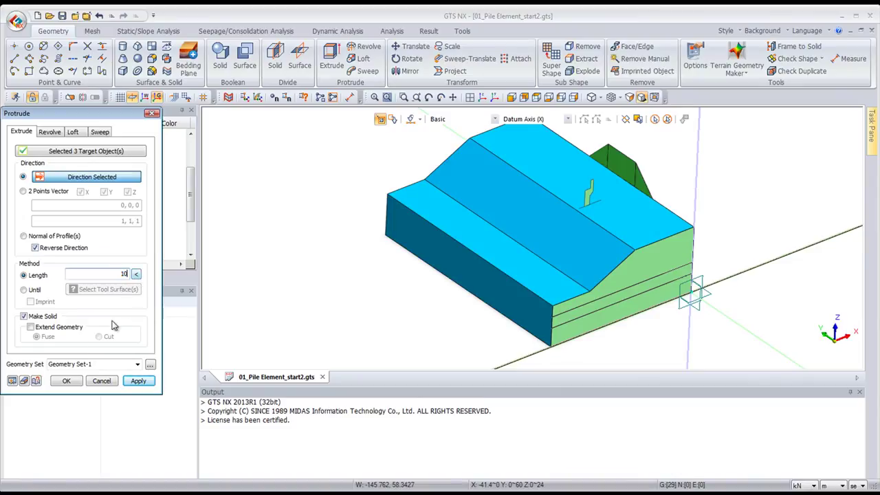
{"action": "left_click", "coordinate": [12, 380]}
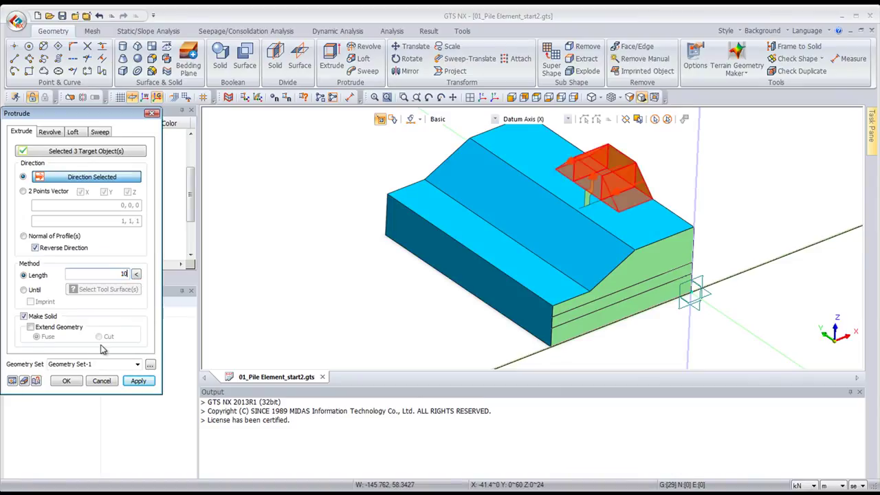
{"action": "left_click", "coordinate": [139, 381]}
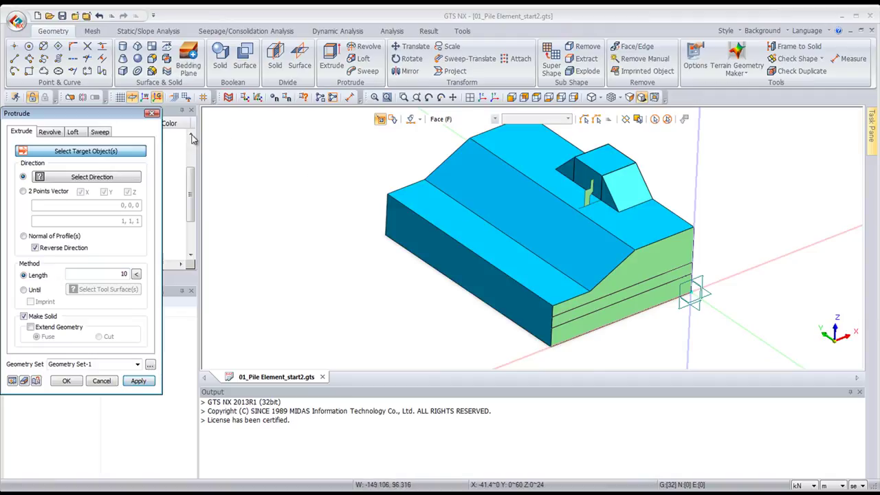
Step: Hide the four extruded ground and embankment solids of Geometry Set-1 to expose the abutment profile and piles
{"action": "scroll", "coordinate": [581, 210], "scroll_direction": "up", "scroll_amount": 3}
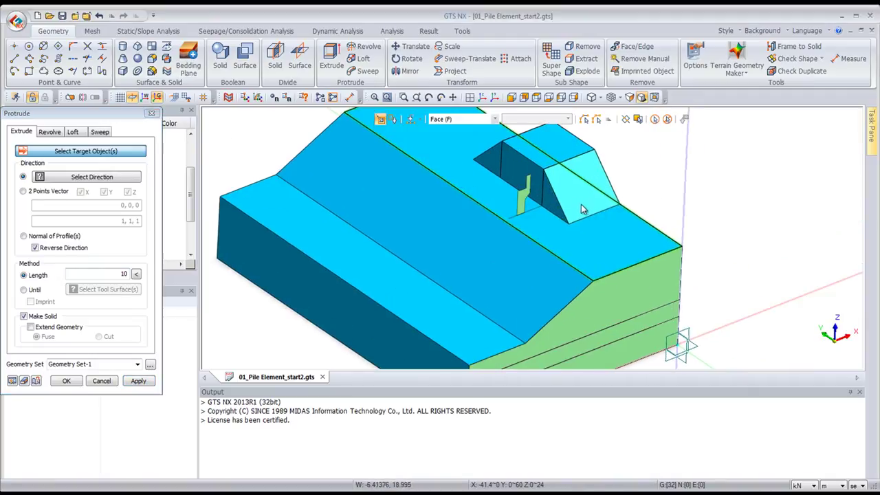
{"action": "scroll", "coordinate": [581, 210], "scroll_direction": "up", "scroll_amount": 2}
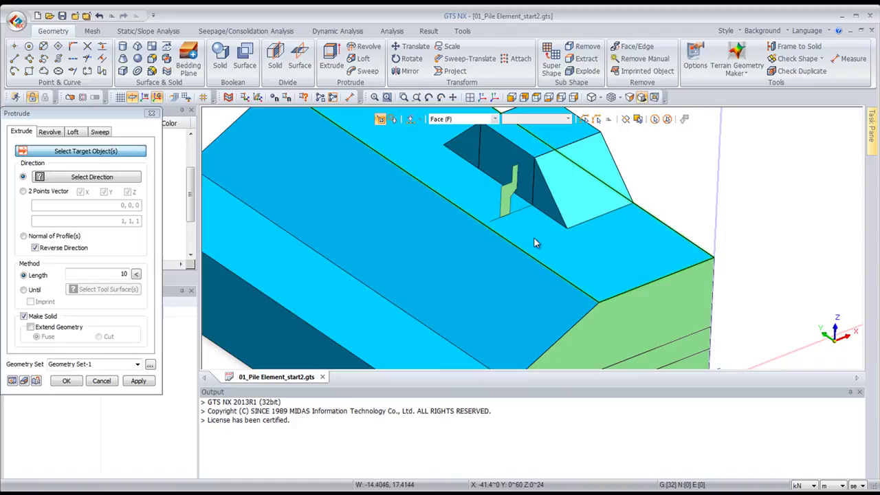
{"action": "middle_click_drag", "start_coordinate": [533, 237], "coordinate": [557, 234]}
{"action": "scroll", "coordinate": [557, 236], "scroll_direction": "down", "scroll_amount": 3}
{"action": "left_click_drag", "start_coordinate": [134, 114], "coordinate": [391, 134]}
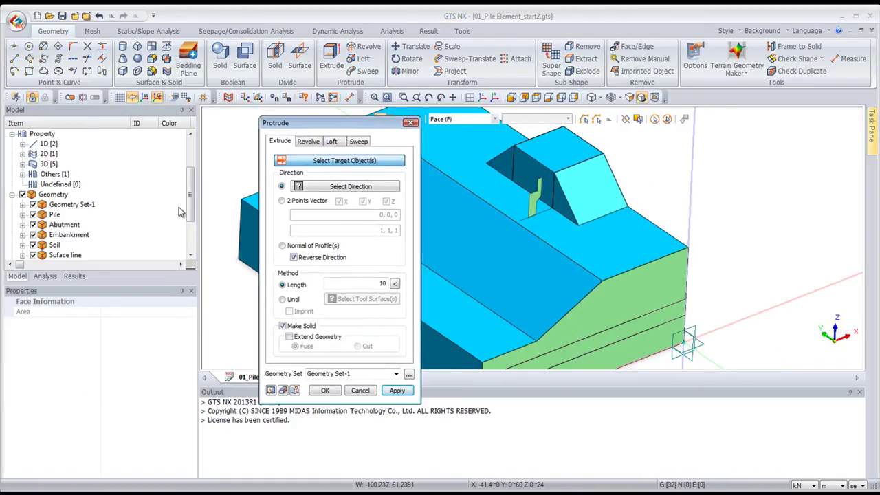
{"action": "left_click", "coordinate": [23, 204]}
{"action": "left_click", "coordinate": [34, 216]}
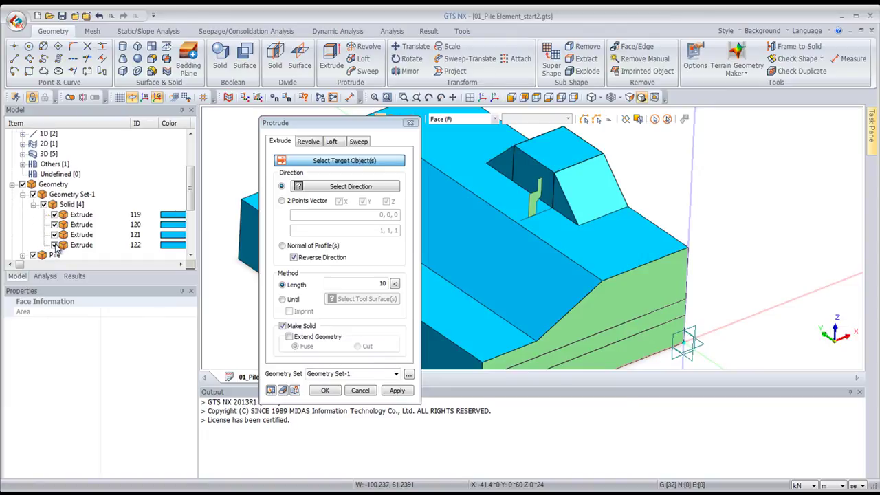
{"action": "left_click", "coordinate": [54, 244]}
{"action": "left_click", "coordinate": [54, 234]}
{"action": "left_click", "coordinate": [54, 225]}
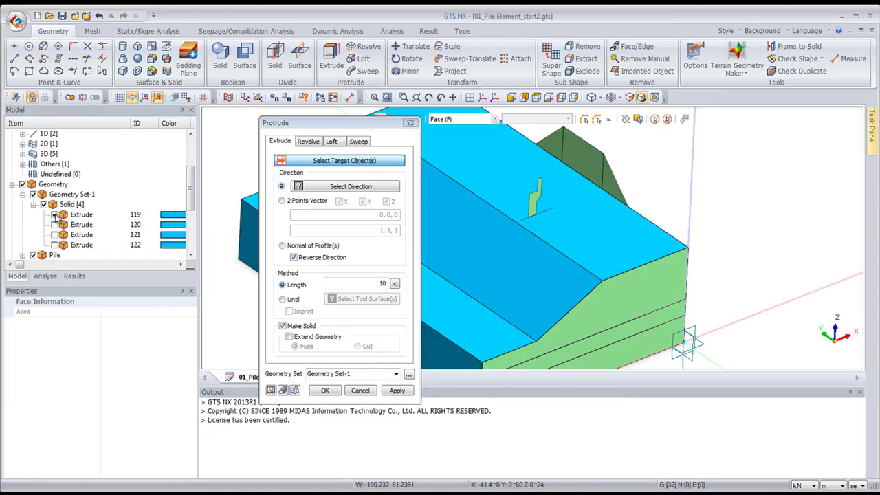
{"action": "left_click", "coordinate": [54, 215]}
Step: Extrude the two abutment profile faces 10 m along the Y axis without reversal into solids in Geometry Set-1, previewing the result
{"action": "scroll", "coordinate": [585, 248], "scroll_direction": "up", "scroll_amount": 3}
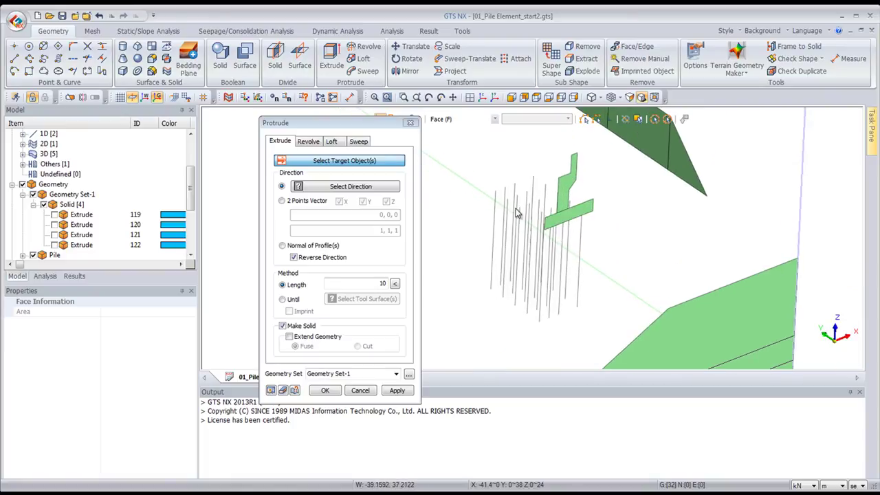
{"action": "left_click", "coordinate": [579, 215]}
{"action": "left_click", "coordinate": [565, 184]}
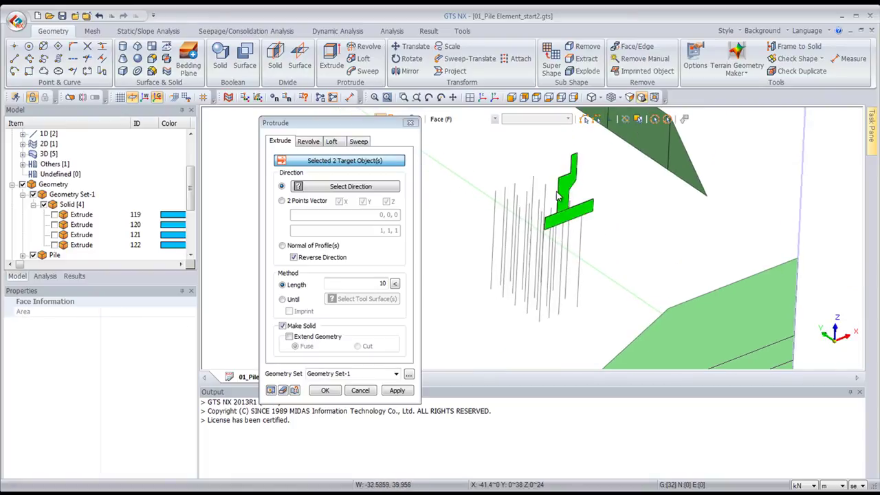
{"action": "left_click", "coordinate": [380, 189]}
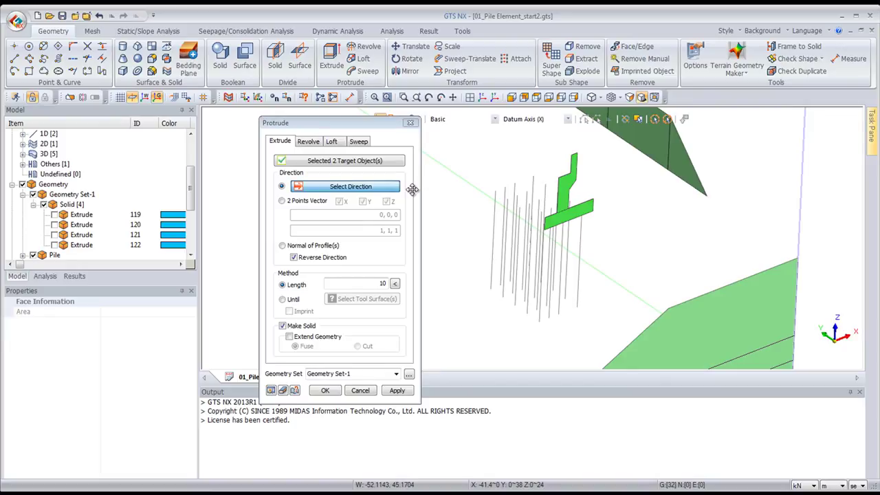
{"action": "left_click", "coordinate": [457, 178]}
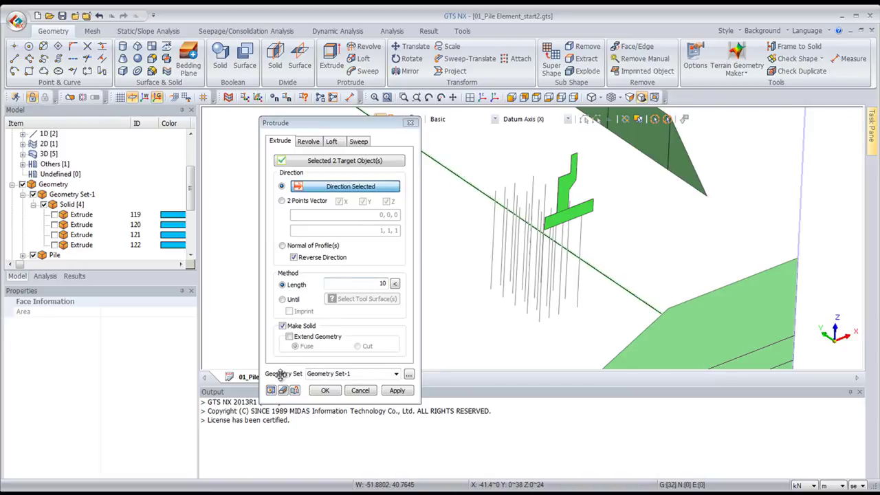
{"action": "left_click", "coordinate": [294, 257]}
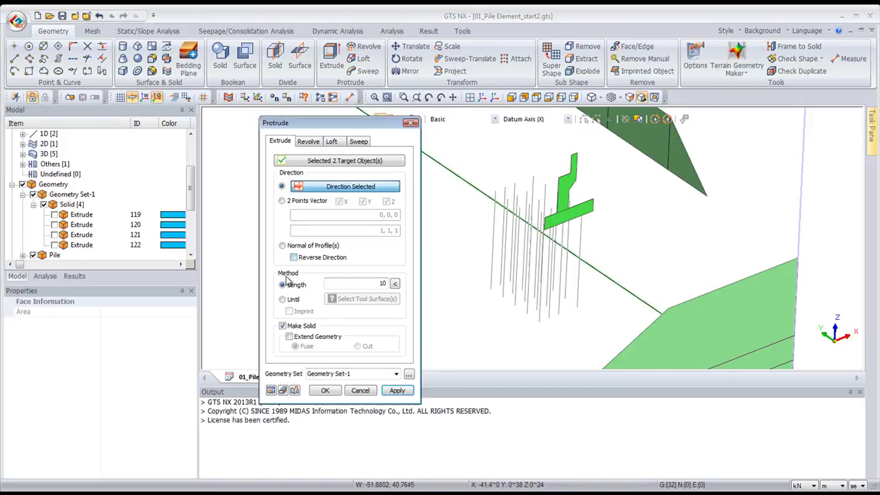
{"action": "left_click", "coordinate": [272, 391]}
{"action": "left_click", "coordinate": [337, 391]}
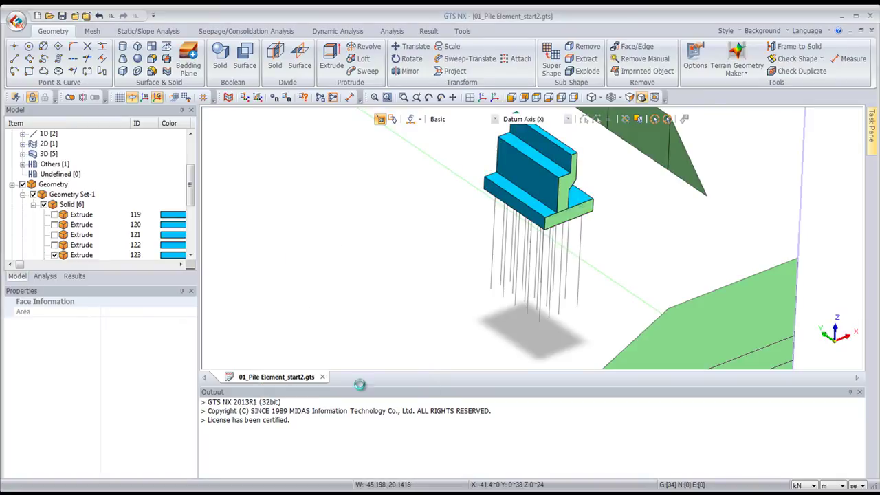
Step: Show the four hidden ground and embankment solids of Geometry Set-1 again and inspect the assembled model
{"action": "scroll", "coordinate": [460, 253], "scroll_direction": "down", "scroll_amount": 4}
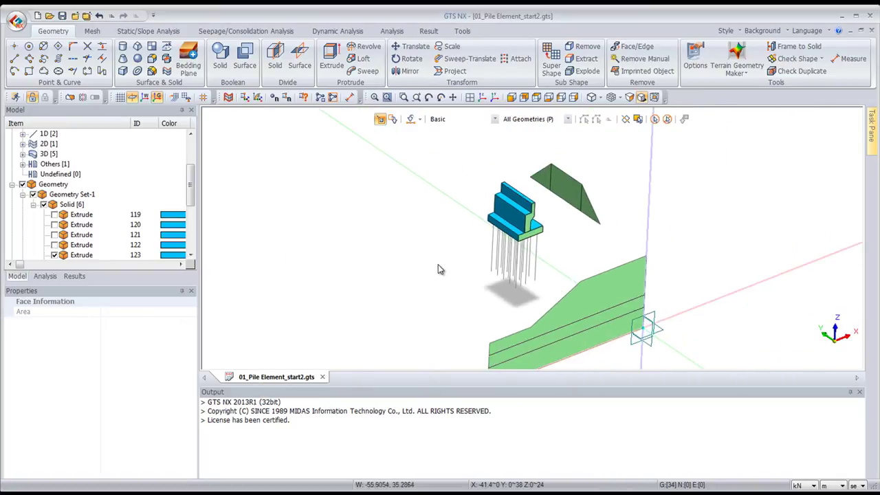
{"action": "left_click", "coordinate": [54, 214]}
{"action": "left_click", "coordinate": [54, 225]}
{"action": "left_click", "coordinate": [55, 234]}
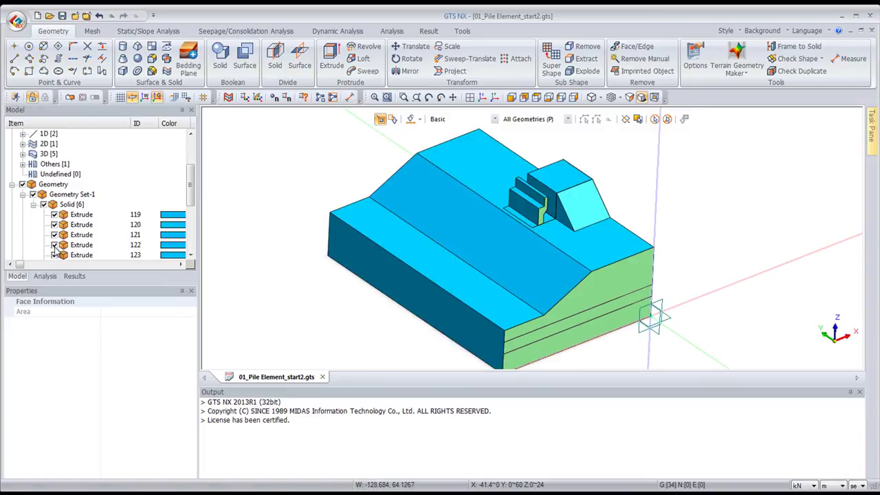
{"action": "left_click", "coordinate": [54, 244]}
{"action": "middle_click_drag", "start_coordinate": [459, 234], "coordinate": [481, 226], "text": "ctrl"}
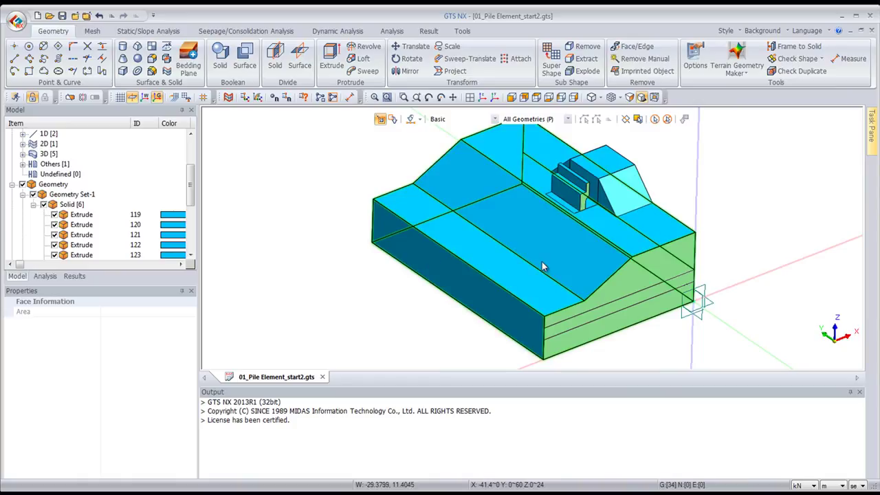
{"action": "middle_click_drag", "start_coordinate": [624, 296], "coordinate": [491, 266], "text": "ctrl"}
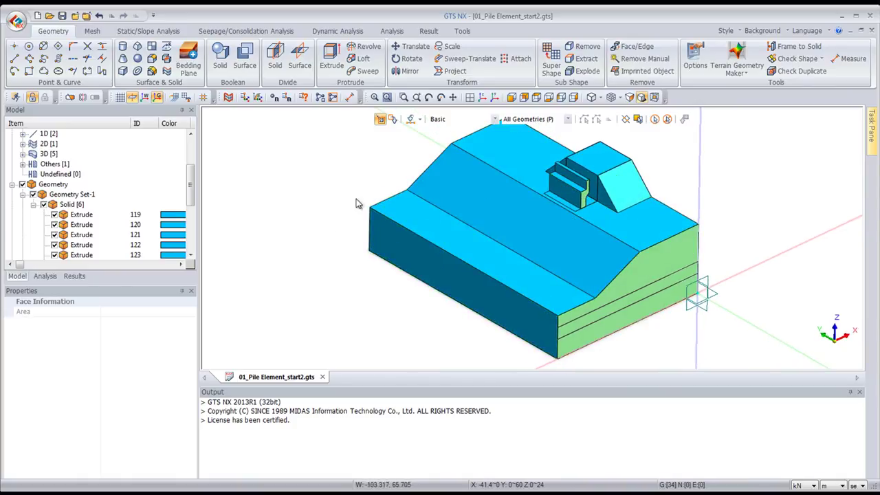
Step: Extrude the two soil layer boundary edges on the ground's front face 70 m along the Y axis into surfaces, previewing the result
{"action": "left_click", "coordinate": [335, 57]}
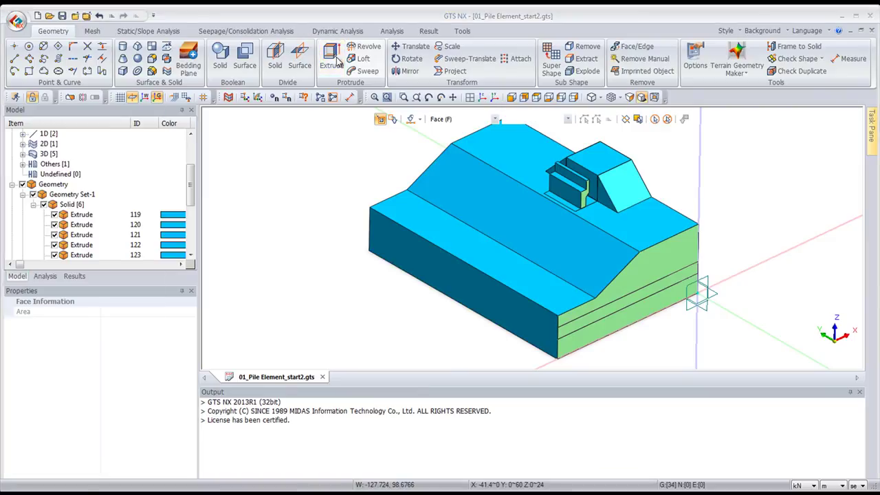
{"action": "left_click_drag", "start_coordinate": [145, 128], "coordinate": [331, 155]}
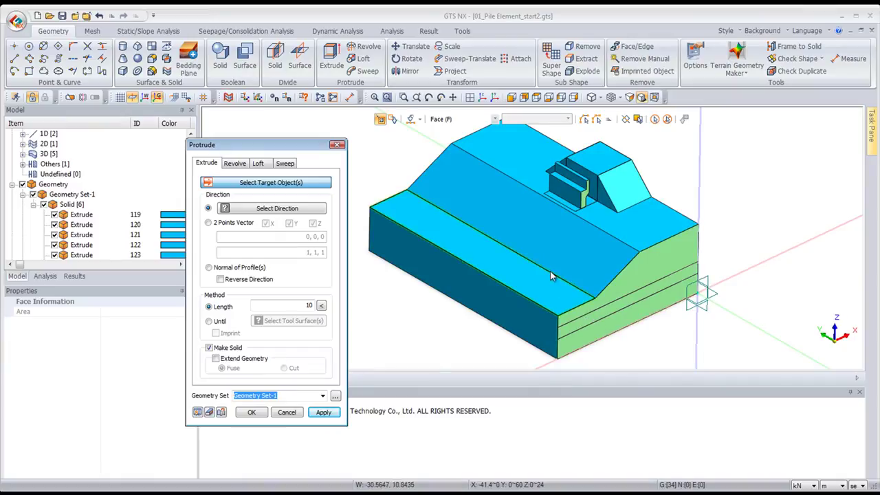
{"action": "left_click", "coordinate": [494, 121]}
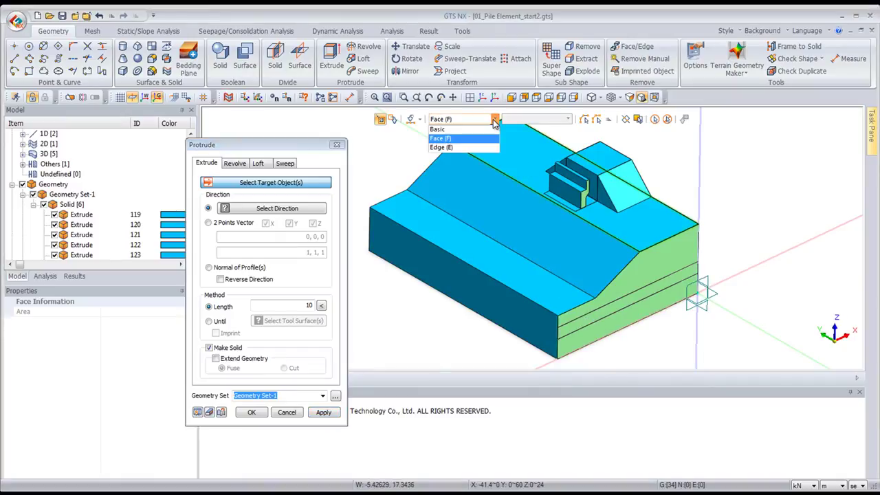
{"action": "left_click", "coordinate": [457, 149]}
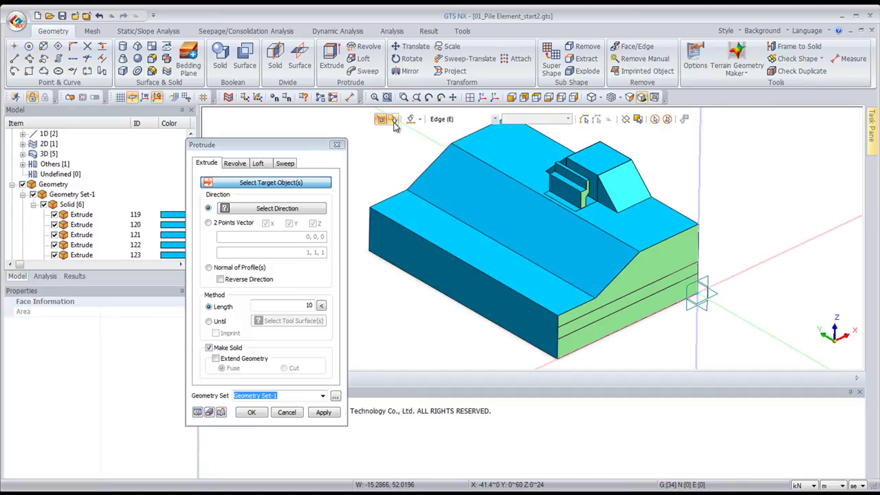
{"action": "left_click", "coordinate": [589, 315]}
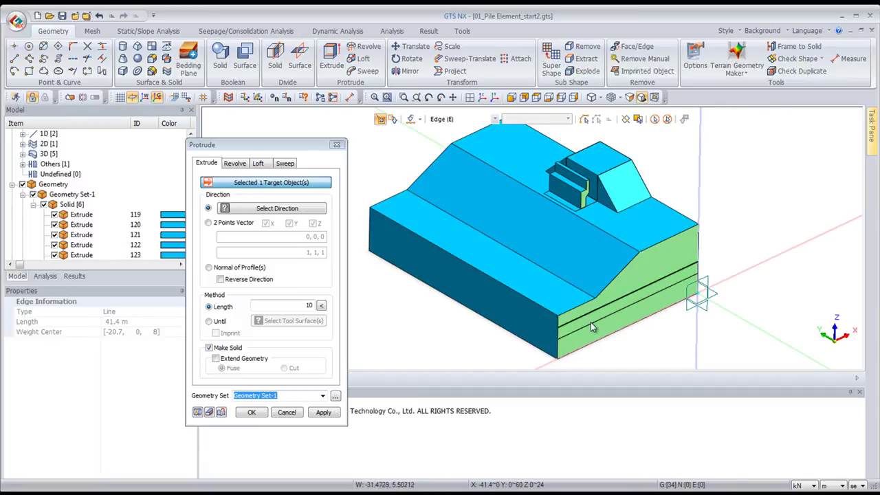
{"action": "left_click", "coordinate": [590, 322]}
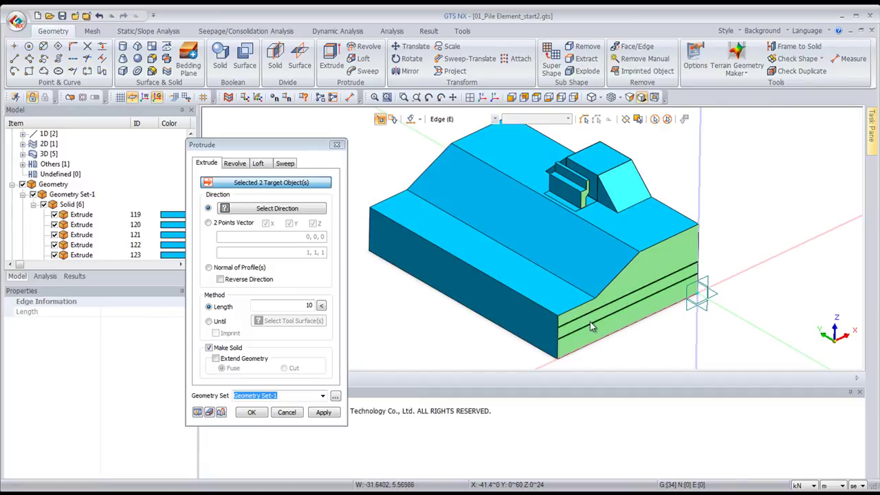
{"action": "left_click", "coordinate": [258, 214]}
{"action": "left_click", "coordinate": [452, 152]}
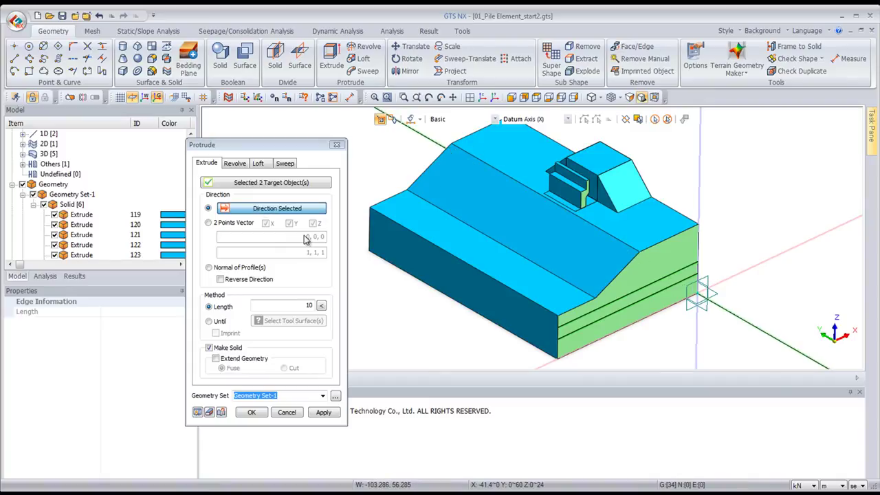
{"action": "left_click", "coordinate": [295, 308]}
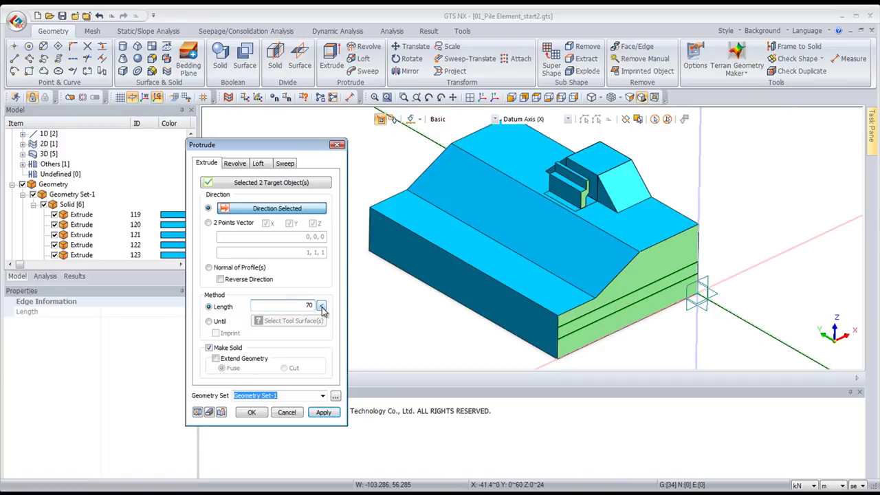
{"action": "left_click", "coordinate": [198, 412]}
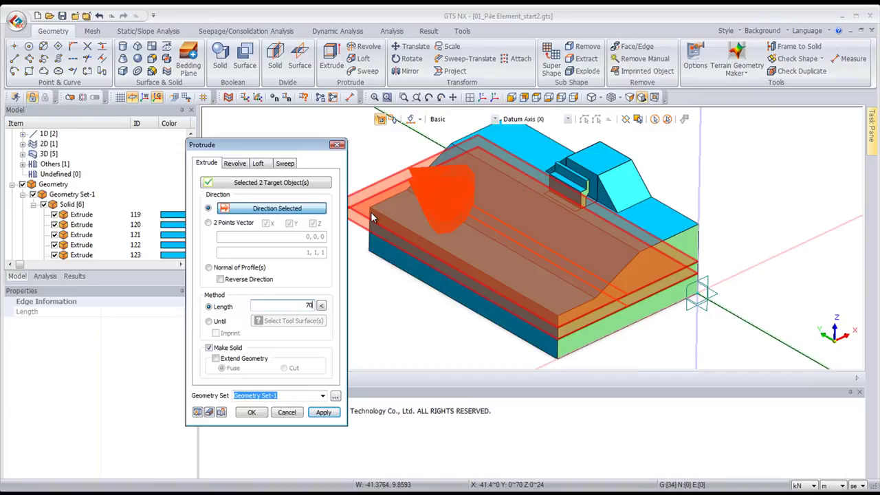
{"action": "left_click", "coordinate": [252, 412]}
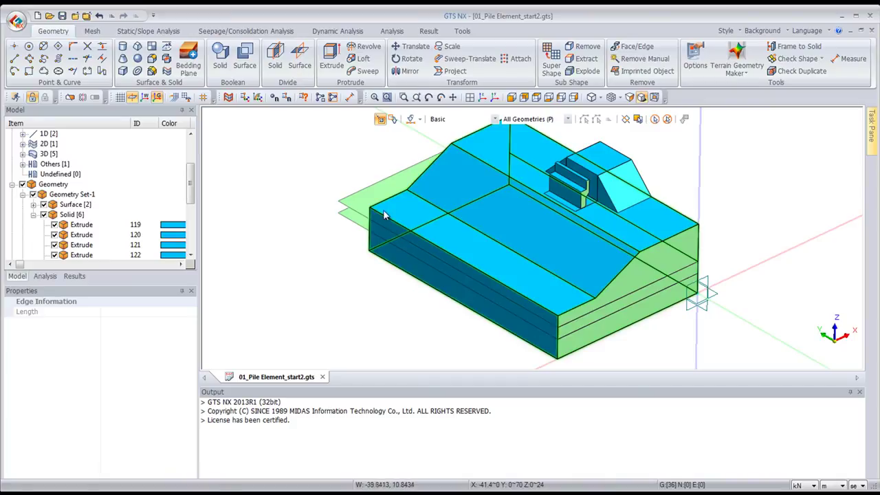
Step: Divide the large ground solid with the two extruded layer surfaces, deleting the original and the tool surfaces, after previewing the split
{"action": "scroll", "coordinate": [525, 196], "scroll_direction": "down", "scroll_amount": 2}
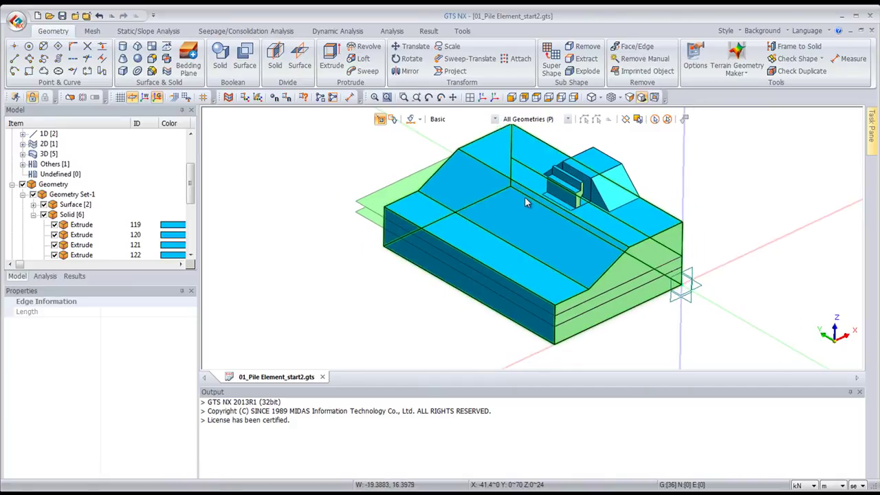
{"action": "left_click", "coordinate": [275, 58]}
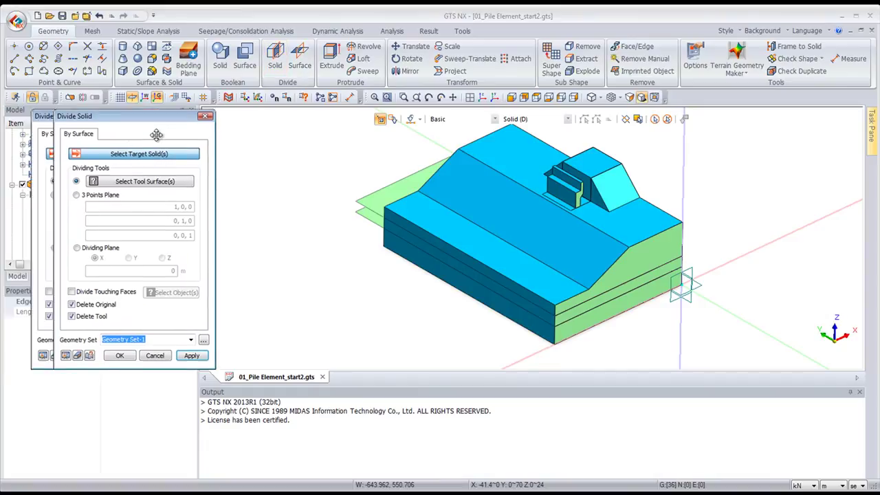
{"action": "left_click", "coordinate": [412, 214]}
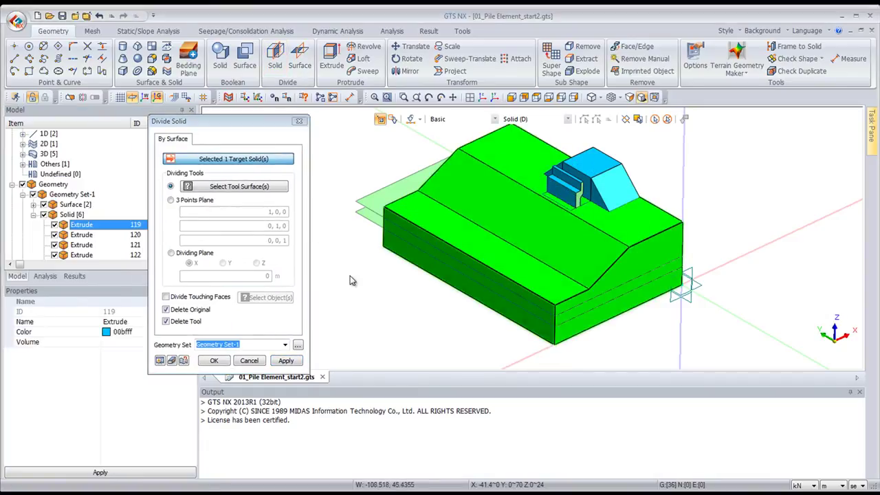
{"action": "left_click", "coordinate": [254, 186]}
{"action": "left_click", "coordinate": [406, 175]}
{"action": "left_click", "coordinate": [368, 217]}
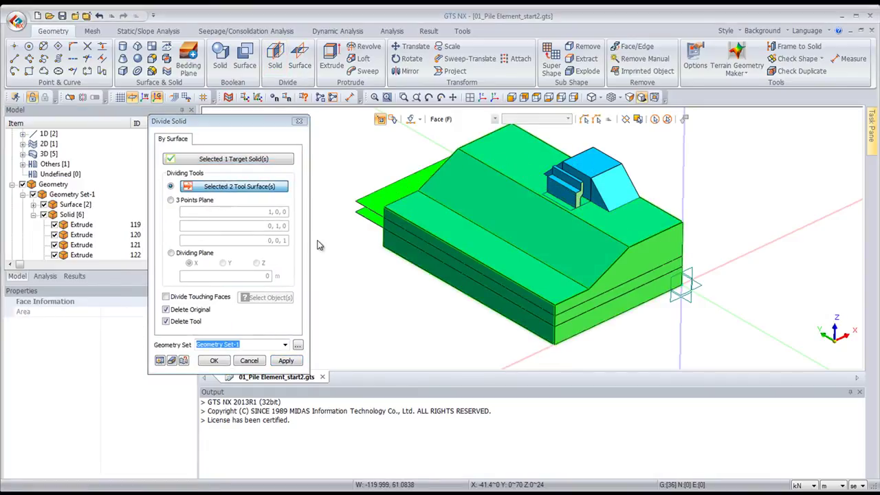
{"action": "left_click", "coordinate": [160, 361]}
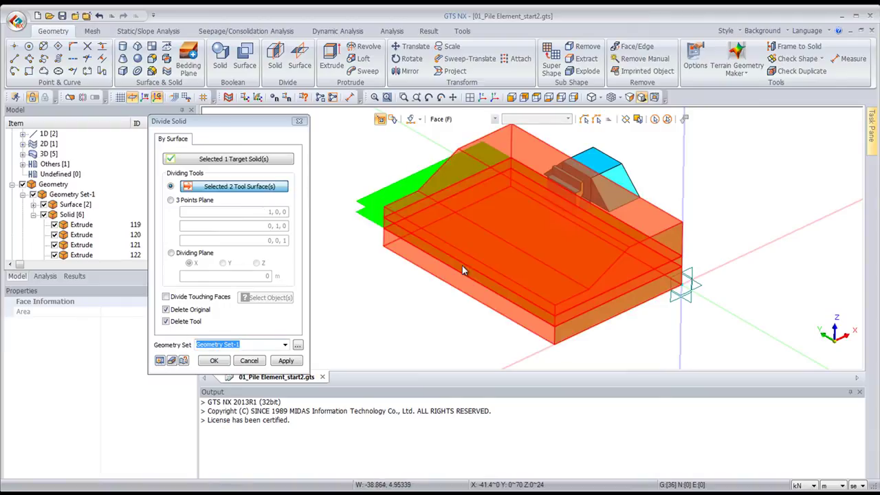
{"action": "left_click", "coordinate": [213, 361]}
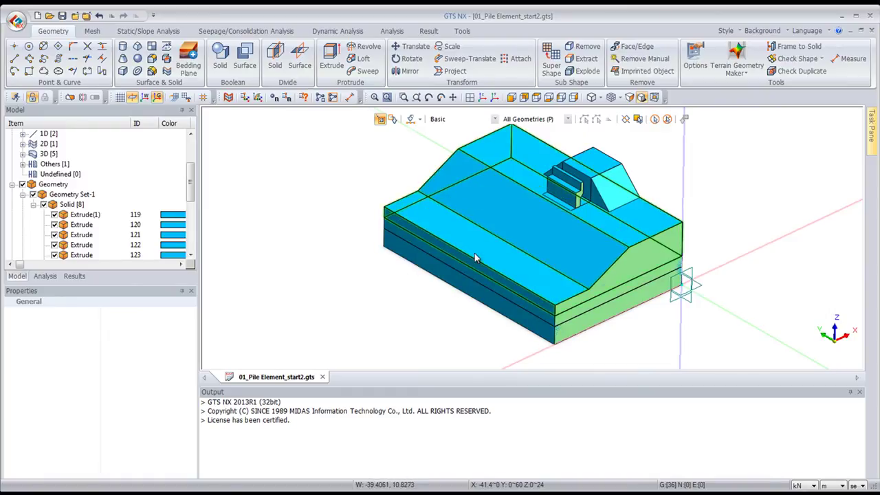
Step: Revolve the far triangular side face of the embankment by -90 degrees about its vertical edge into a solid in Geometry Set-1, previewing it
{"action": "middle_click_drag", "start_coordinate": [476, 253], "coordinate": [557, 202]}
{"action": "scroll", "coordinate": [557, 201], "scroll_direction": "up", "scroll_amount": 6}
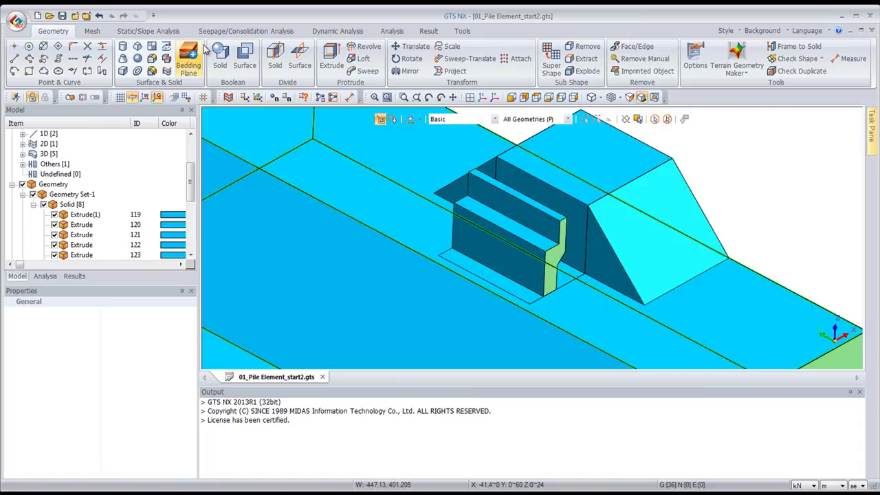
{"action": "left_click", "coordinate": [365, 46]}
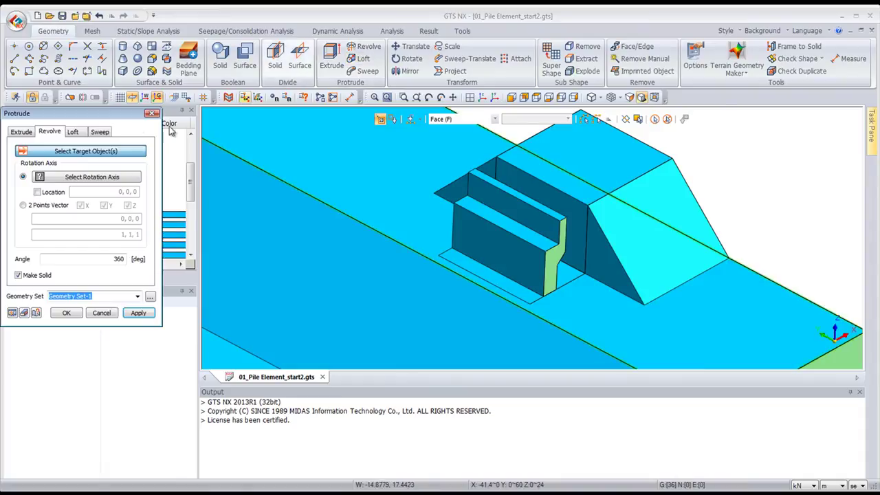
{"action": "left_click_drag", "start_coordinate": [123, 129], "coordinate": [285, 158]}
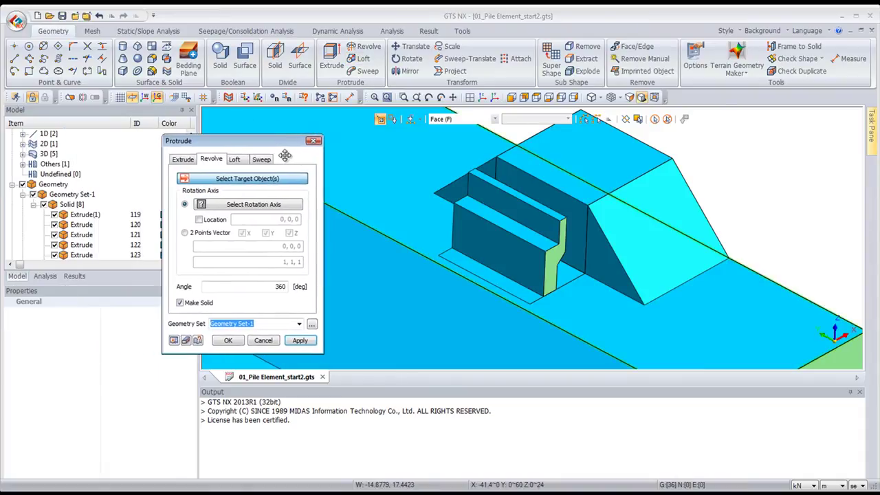
{"action": "left_click", "coordinate": [450, 198]}
{"action": "left_click", "coordinate": [255, 205]}
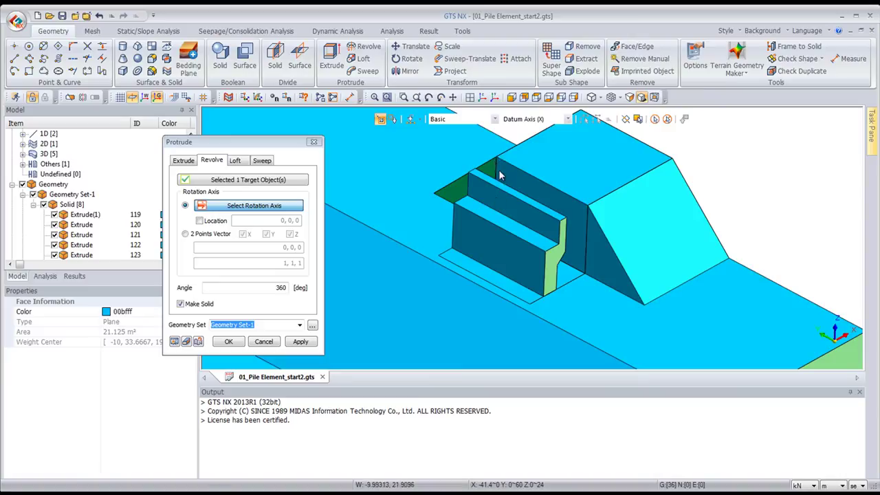
{"action": "left_click", "coordinate": [493, 119]}
{"action": "left_click", "coordinate": [443, 147]}
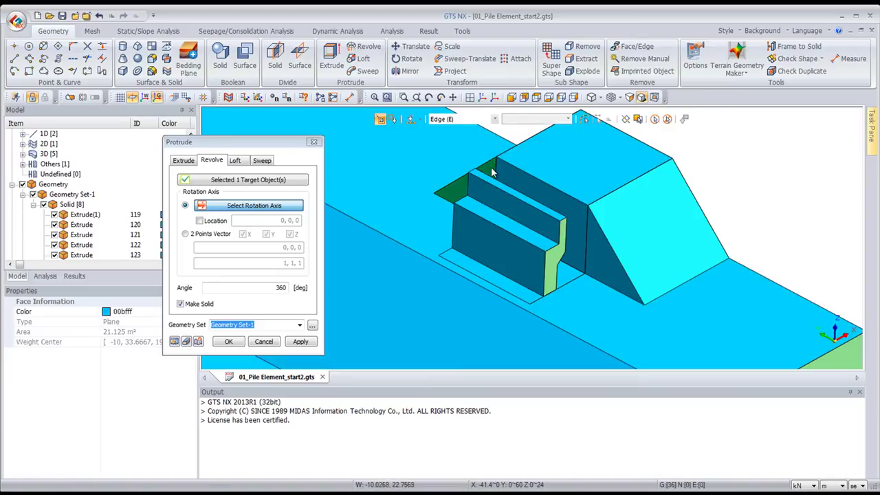
{"action": "left_click", "coordinate": [495, 175]}
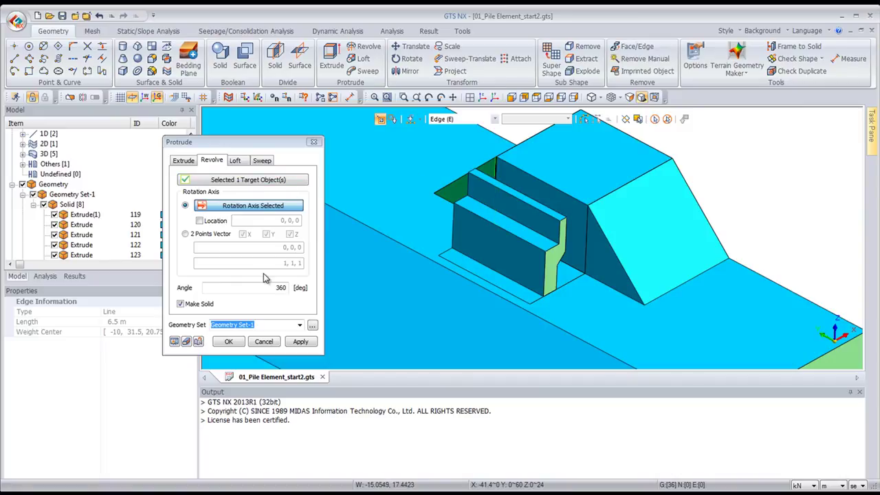
{"action": "double_click", "coordinate": [279, 287]}
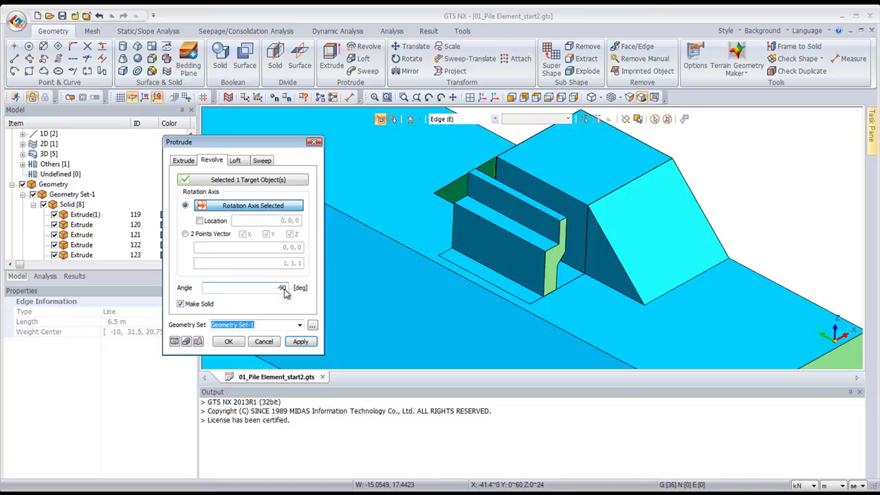
{"action": "left_click", "coordinate": [173, 342]}
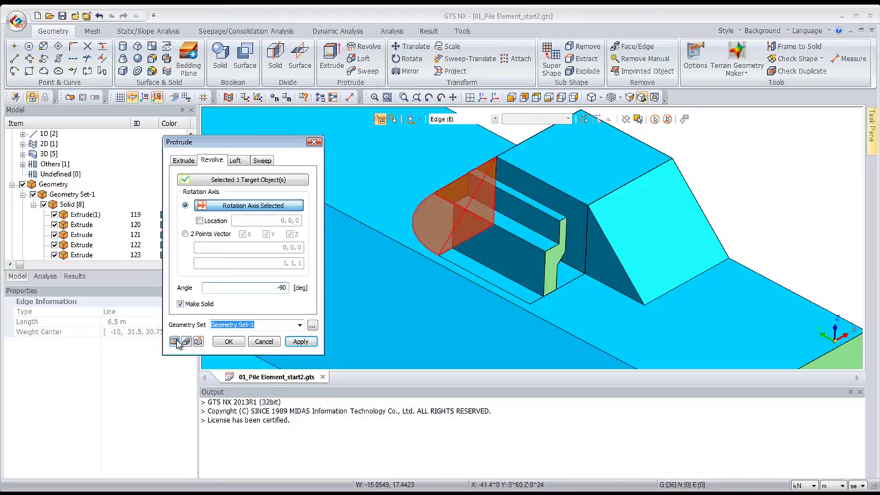
{"action": "left_click", "coordinate": [300, 342]}
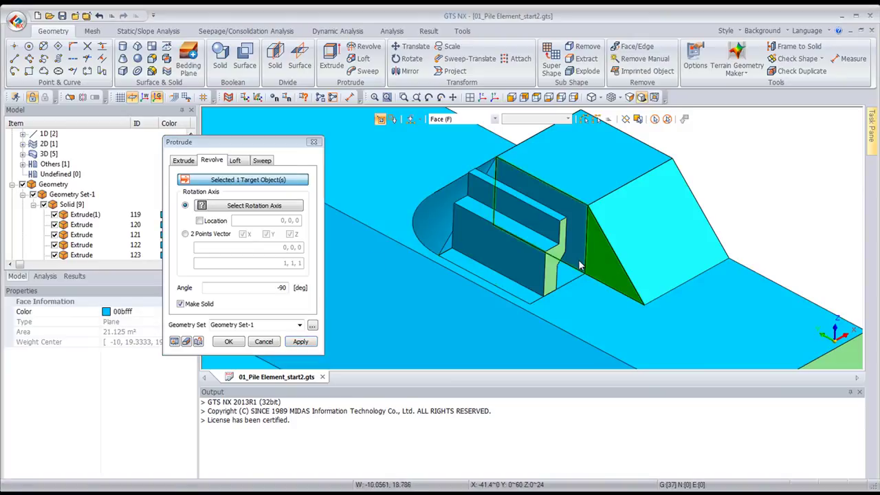
Step: Revolve the near triangular side face of the embankment by -90 degrees about its vertical edge into a solid, previewing the result
{"action": "left_click", "coordinate": [277, 210]}
{"action": "left_click", "coordinate": [495, 120]}
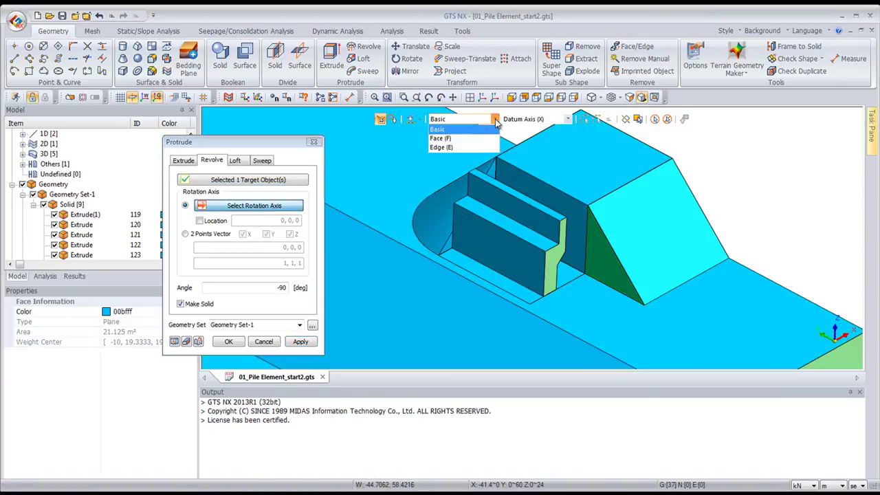
{"action": "left_click", "coordinate": [447, 149]}
{"action": "left_click", "coordinate": [586, 244]}
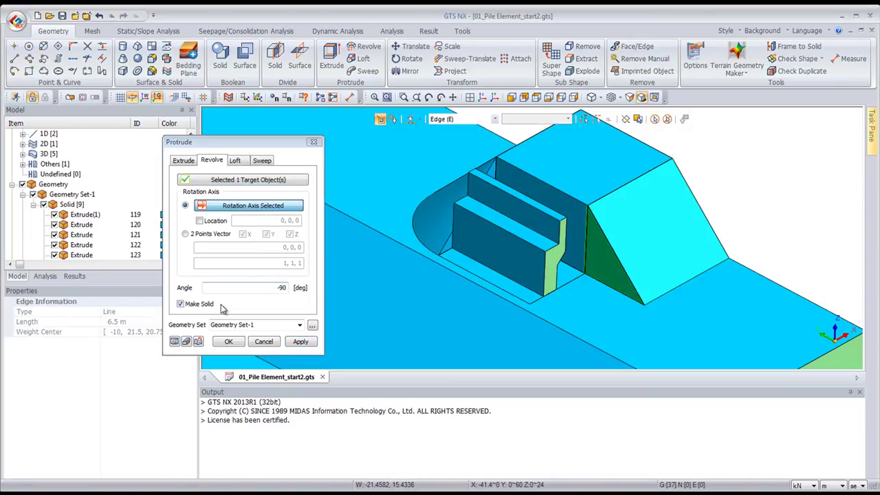
{"action": "left_click", "coordinate": [175, 342]}
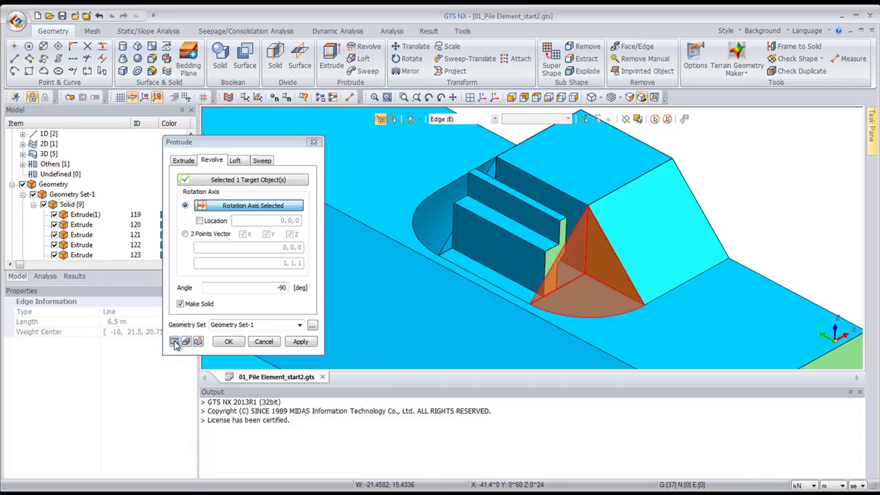
{"action": "left_click", "coordinate": [230, 343]}
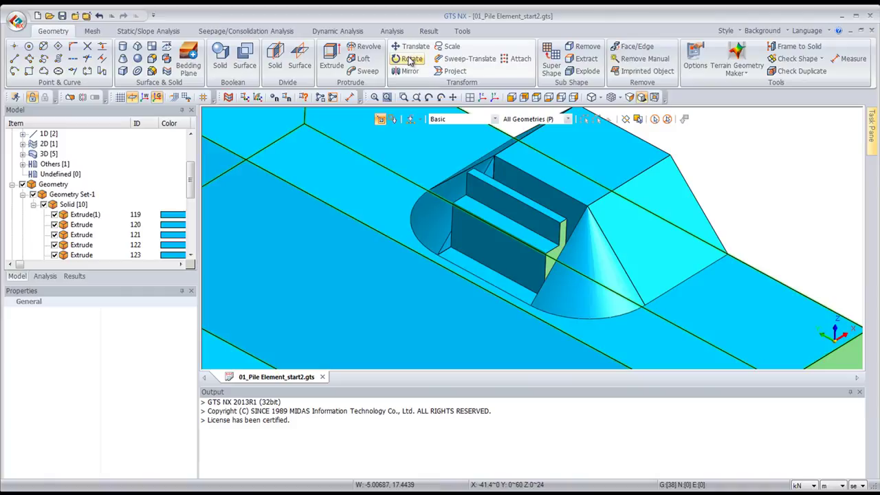
Step: Extrude the triangular end face of the far revolved cone 10 m along Y toward the near cone as a solid, checking its direction by preview
{"action": "left_click", "coordinate": [332, 58]}
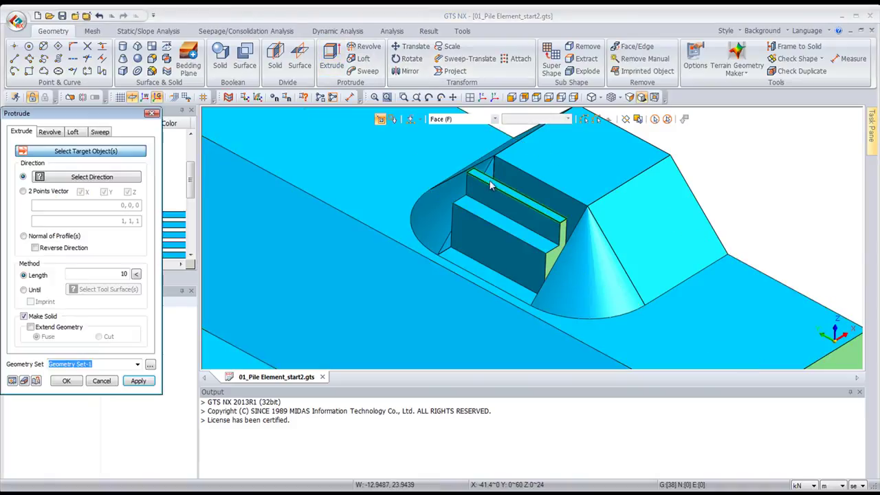
{"action": "left_click", "coordinate": [491, 186]}
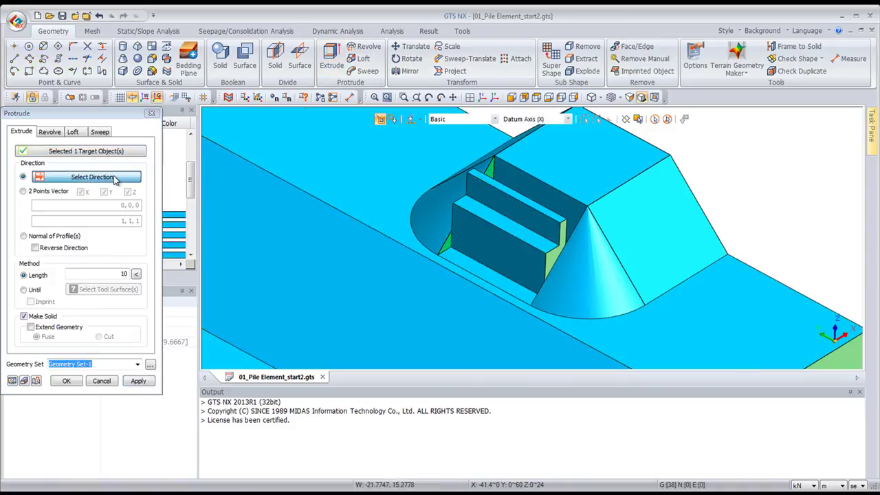
{"action": "middle_click_drag", "start_coordinate": [304, 180], "coordinate": [316, 158]}
{"action": "left_click", "coordinate": [315, 142]}
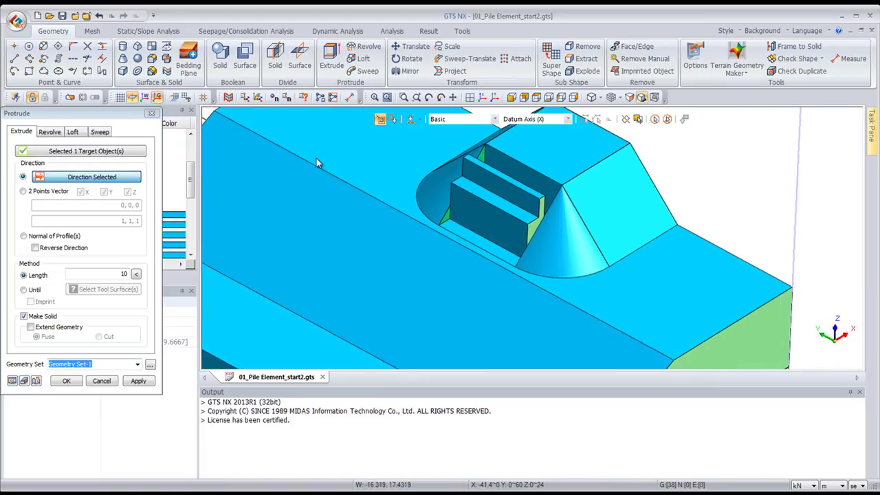
{"action": "left_click", "coordinate": [114, 276]}
{"action": "left_click", "coordinate": [12, 382]}
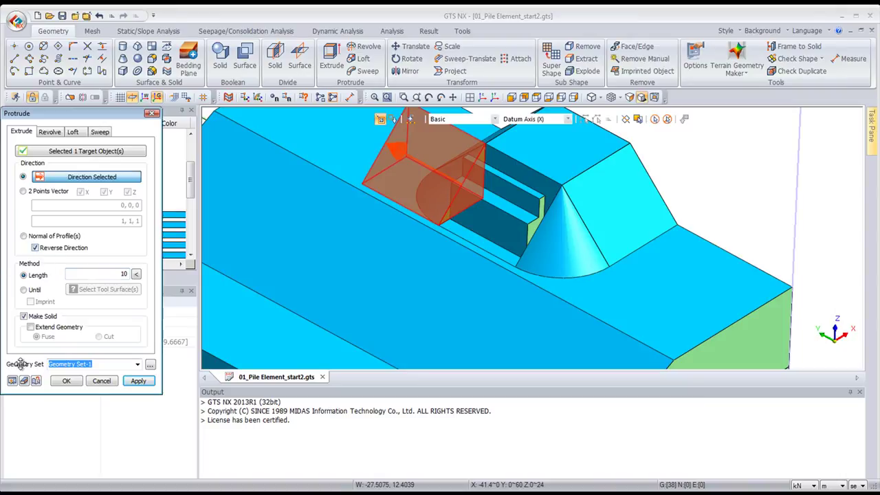
{"action": "left_click", "coordinate": [13, 381]}
{"action": "left_click", "coordinate": [69, 381]}
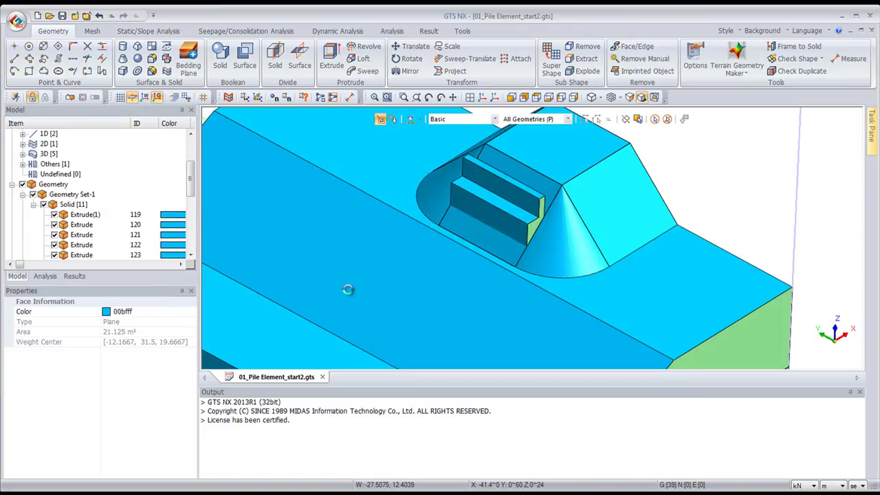
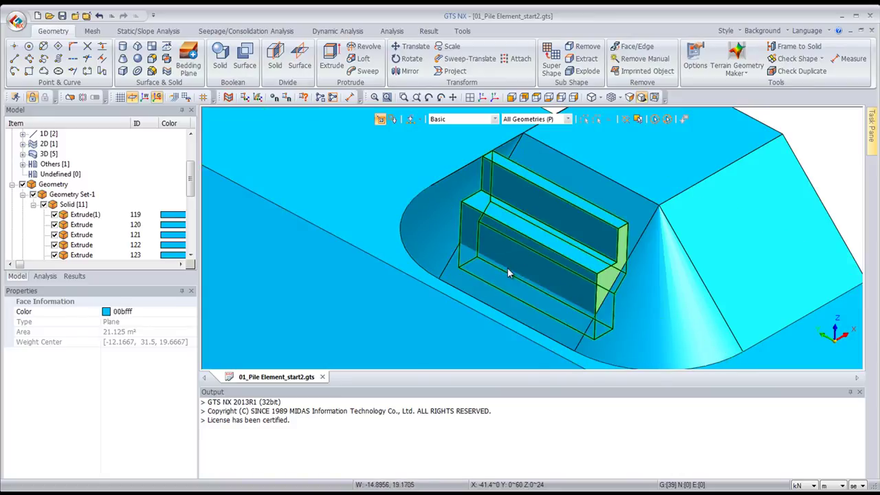
Step: Examine the sloped embankment around the abutment and the whole layered ground model from several views
{"action": "scroll", "coordinate": [510, 273], "scroll_direction": "down", "scroll_amount": 5}
{"action": "scroll", "coordinate": [569, 299], "scroll_direction": "up", "scroll_amount": 4}
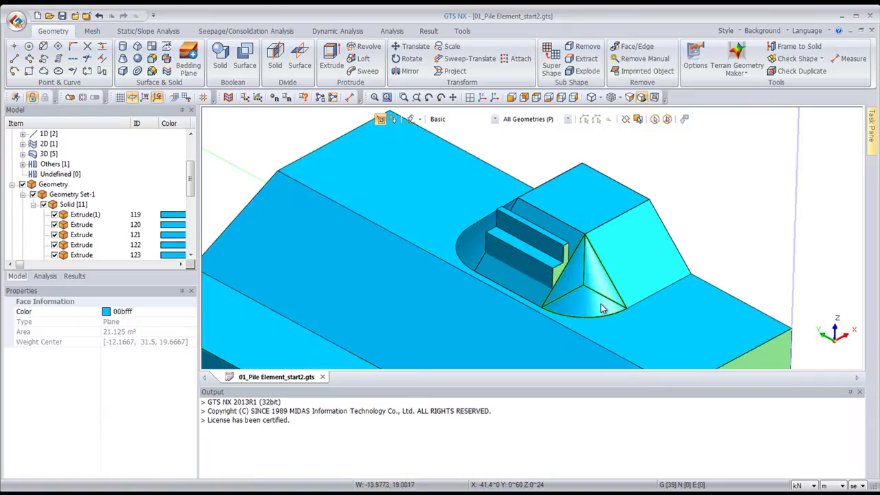
{"action": "scroll", "coordinate": [569, 299], "scroll_direction": "down", "scroll_amount": 2}
{"action": "middle_click_drag", "start_coordinate": [561, 335], "coordinate": [548, 244]}
{"action": "middle_click_drag", "start_coordinate": [626, 229], "coordinate": [548, 248]}
{"action": "scroll", "coordinate": [451, 241], "scroll_direction": "down", "scroll_amount": 2}
{"action": "scroll", "coordinate": [547, 241], "scroll_direction": "down", "scroll_amount": 2}
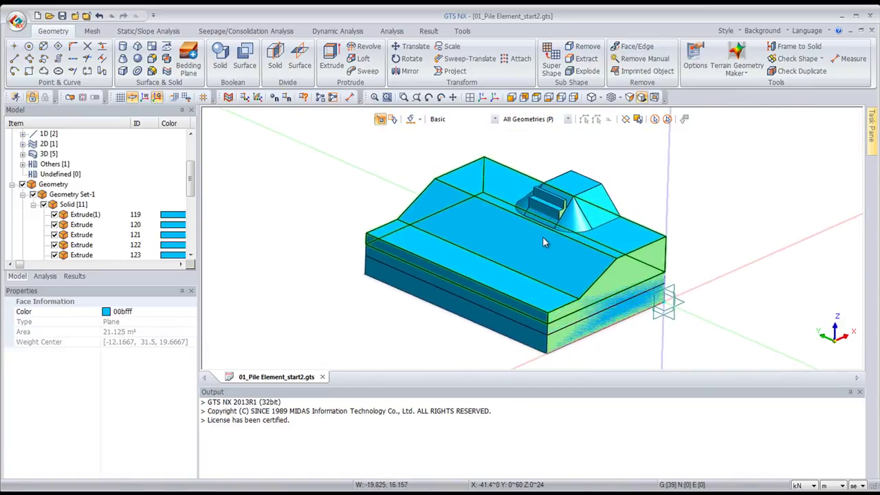
{"action": "scroll", "coordinate": [551, 236], "scroll_direction": "up", "scroll_amount": 1}
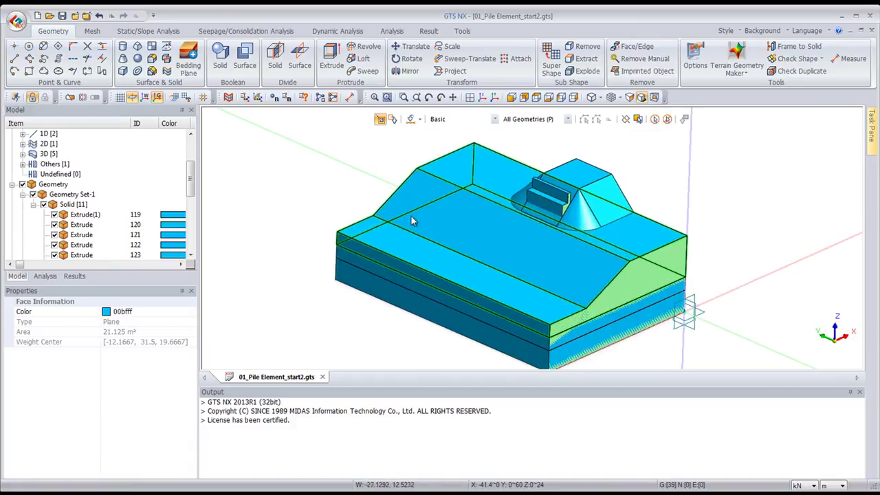
Step: Auto-connect all displayed solids so that they share faces, previewing the result before applying it
{"action": "left_click", "coordinate": [167, 60]}
{"action": "left_click_drag", "start_coordinate": [131, 114], "coordinate": [311, 148]}
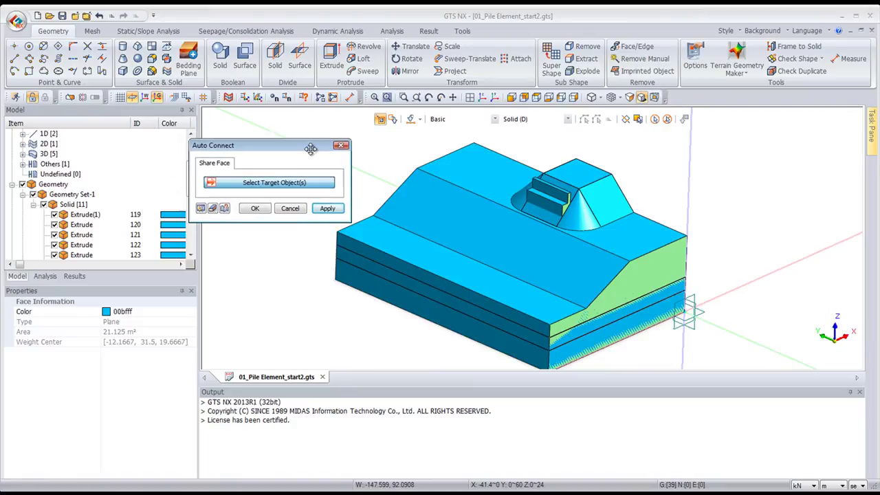
{"action": "left_click", "coordinate": [654, 117]}
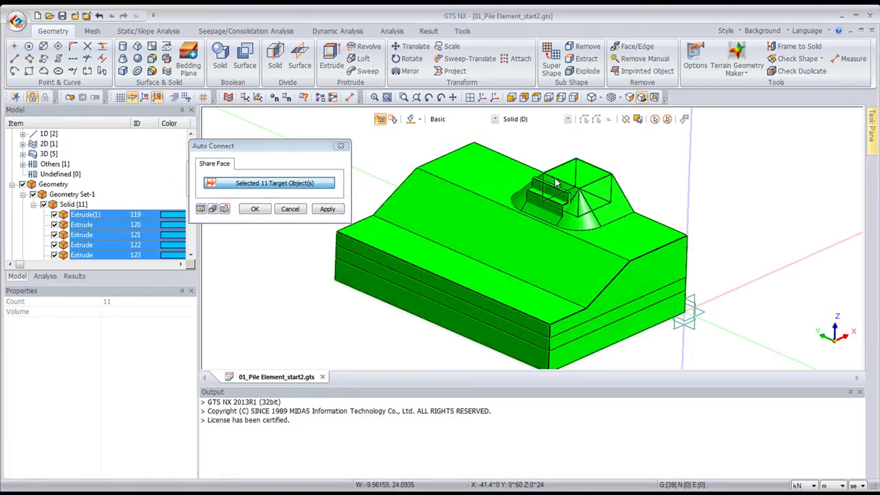
{"action": "left_click", "coordinate": [207, 210]}
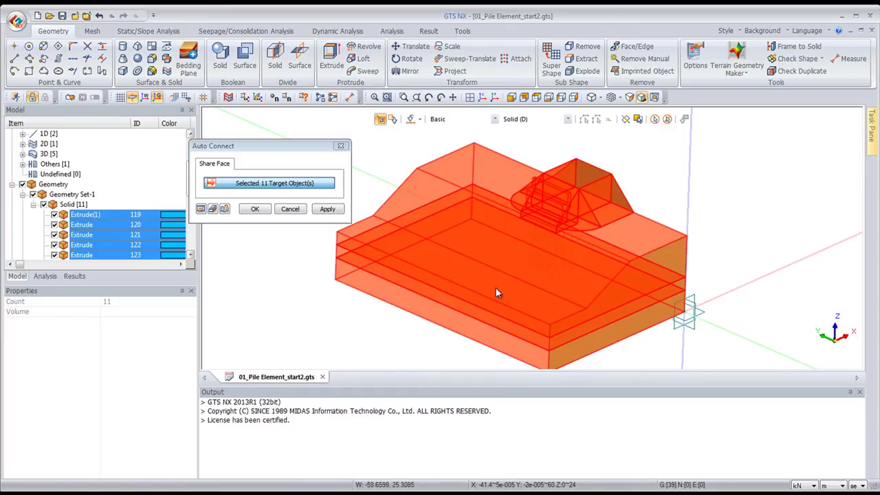
{"action": "left_click", "coordinate": [254, 209]}
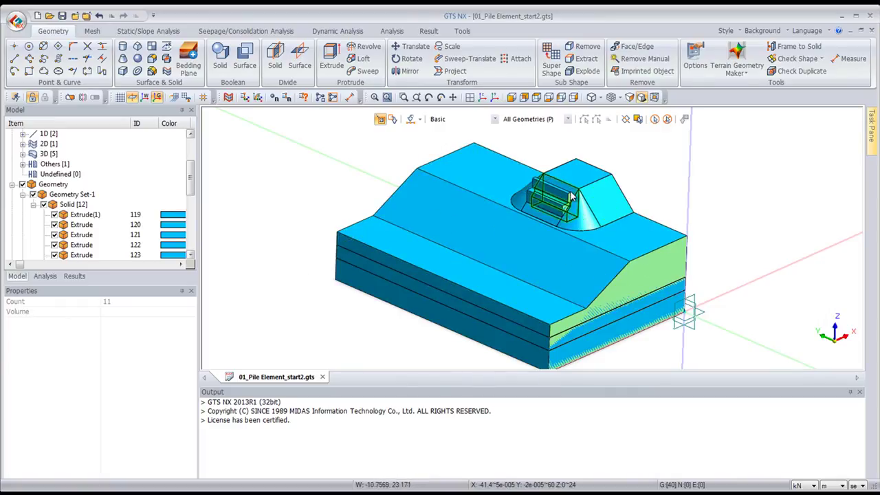
Step: Hide the abutment solid and the two sloping fill solids between the revolved cones
{"action": "scroll", "coordinate": [564, 165], "scroll_direction": "up", "scroll_amount": 5}
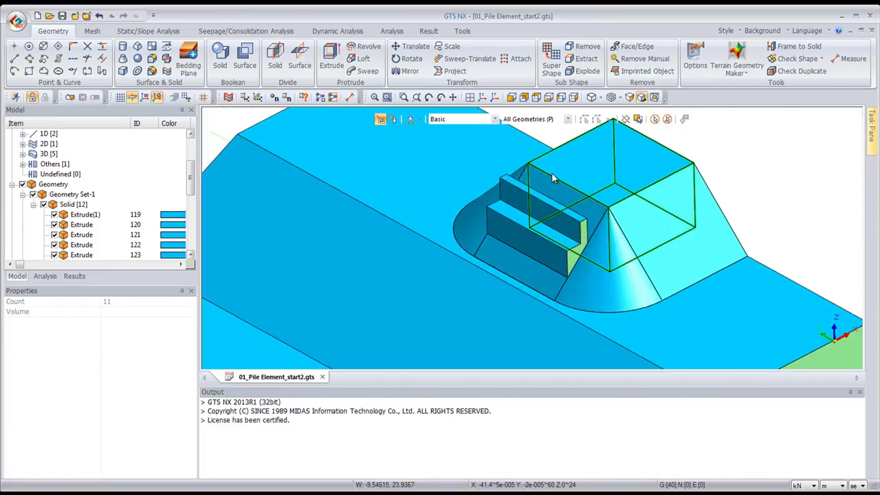
{"action": "left_click", "coordinate": [549, 251]}
{"action": "right_click", "coordinate": [559, 252]}
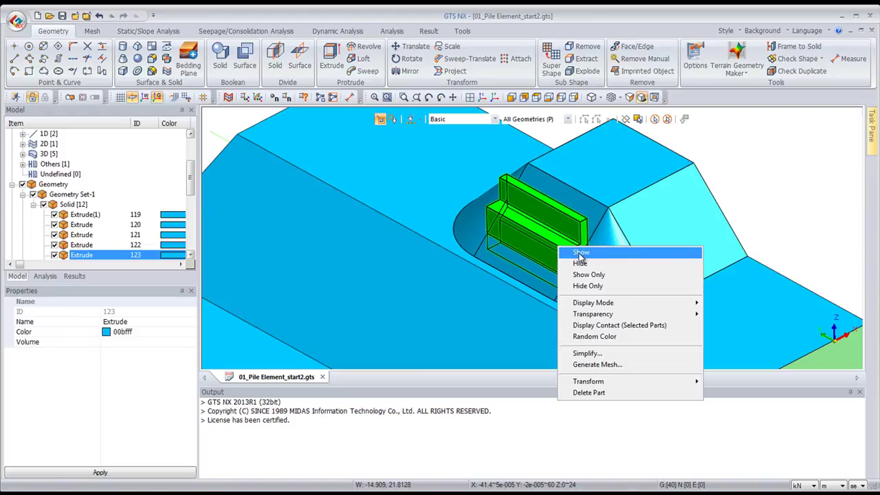
{"action": "left_click", "coordinate": [574, 256]}
{"action": "mouse_move", "coordinate": [511, 271]}
{"action": "middle_mouse_down"}
{"action": "mouse_move", "coordinate": [520, 236]}
{"action": "mouse_move", "coordinate": [515, 220]}
{"action": "mouse_move", "coordinate": [504, 228]}
{"action": "mouse_move", "coordinate": [544, 190]}
{"action": "mouse_move", "coordinate": [527, 243]}
{"action": "middle_mouse_up"}
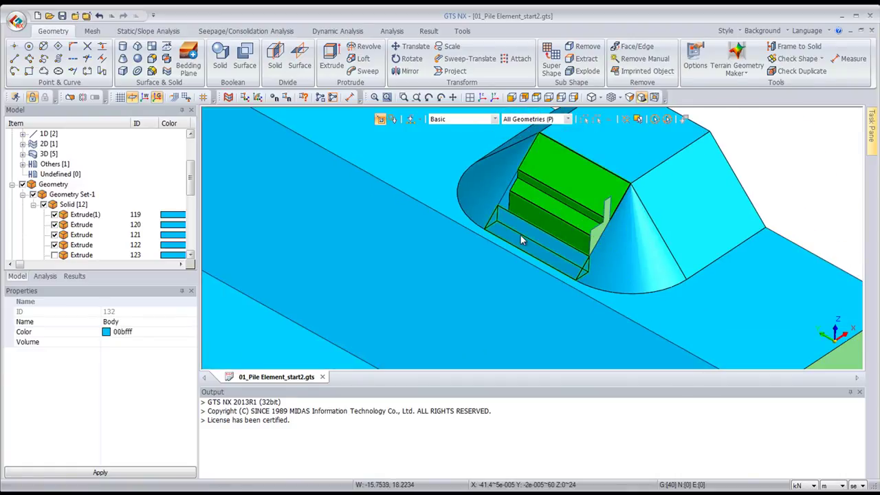
{"action": "left_click", "coordinate": [527, 243]}
{"action": "right_click", "coordinate": [525, 238]}
{"action": "left_click", "coordinate": [546, 254]}
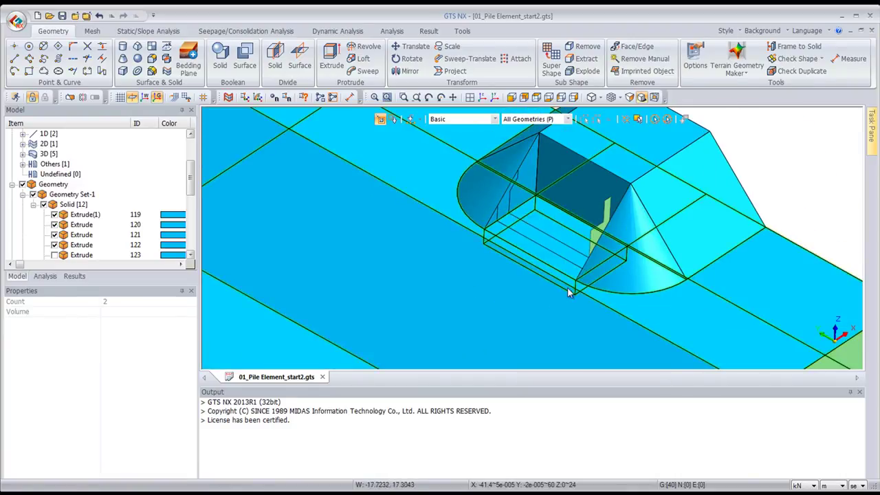
Step: Examine the abutment footing area in the ground between the cones, and show all objects again
{"action": "scroll", "coordinate": [497, 241], "scroll_direction": "up", "scroll_amount": 3}
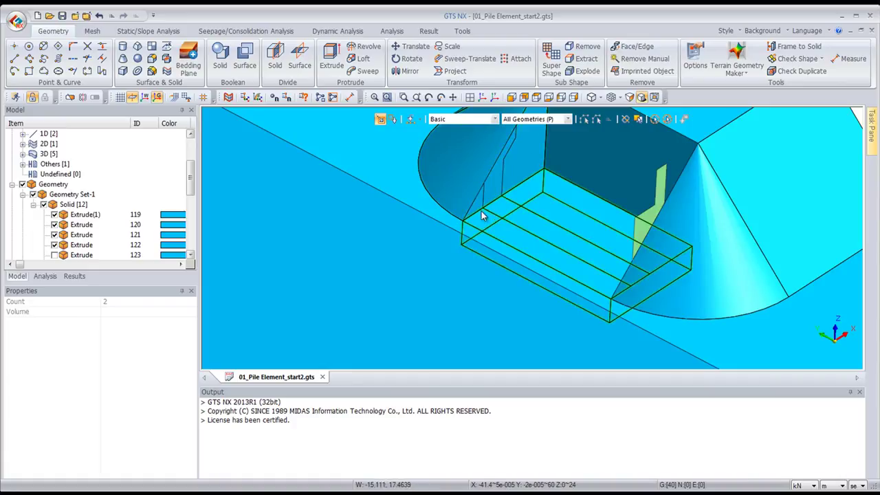
{"action": "mouse_move", "coordinate": [470, 274]}
{"action": "middle_mouse_down"}
{"action": "mouse_move", "coordinate": [501, 277]}
{"action": "mouse_move", "coordinate": [481, 286]}
{"action": "middle_mouse_up"}
{"action": "scroll", "coordinate": [483, 282], "scroll_direction": "down", "scroll_amount": 5}
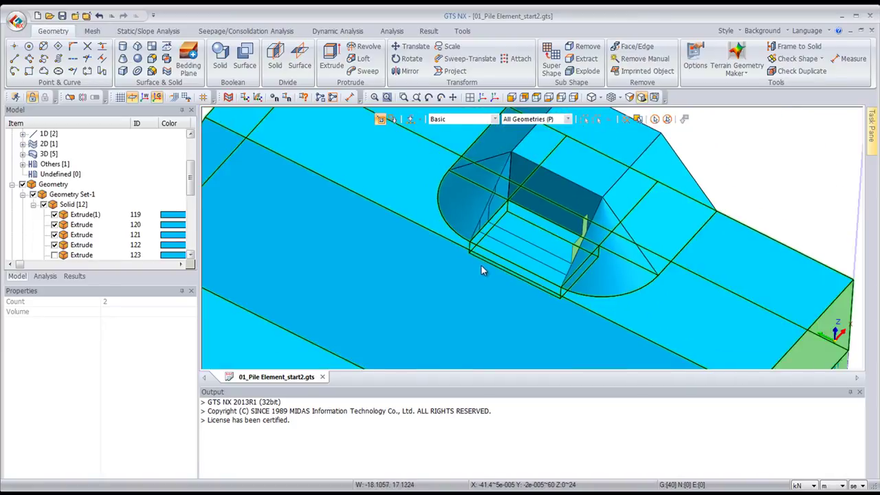
{"action": "scroll", "coordinate": [481, 254], "scroll_direction": "down", "scroll_amount": 3}
{"action": "middle_click_drag", "start_coordinate": [505, 243], "coordinate": [523, 242]}
{"action": "right_click", "coordinate": [243, 182]}
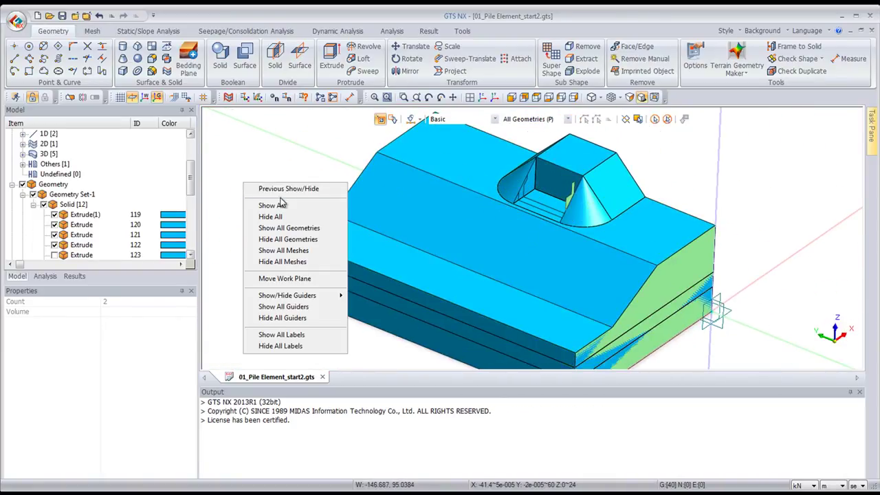
{"action": "left_click", "coordinate": [278, 207]}
{"action": "middle_click_drag", "start_coordinate": [322, 218], "coordinate": [420, 217]}
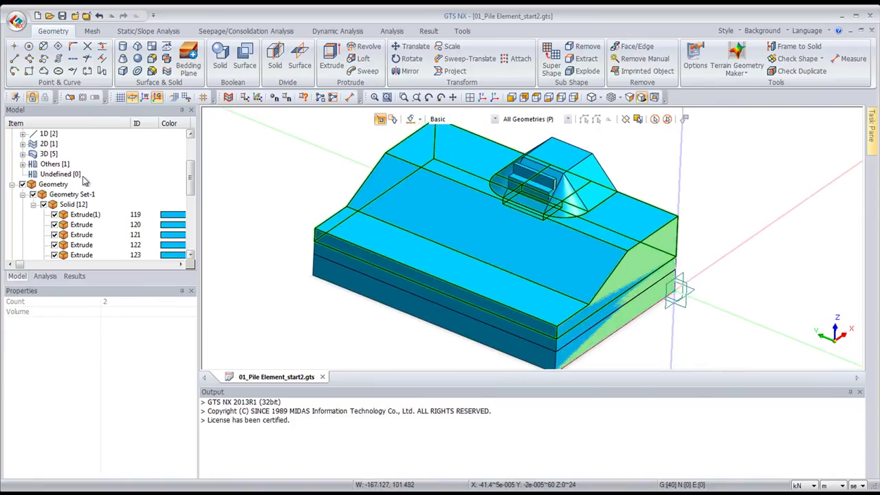
Step: Include the three layered ground solids in the Soil geometry set and hide that set
{"action": "left_click_drag", "start_coordinate": [191, 184], "coordinate": [165, 234]}
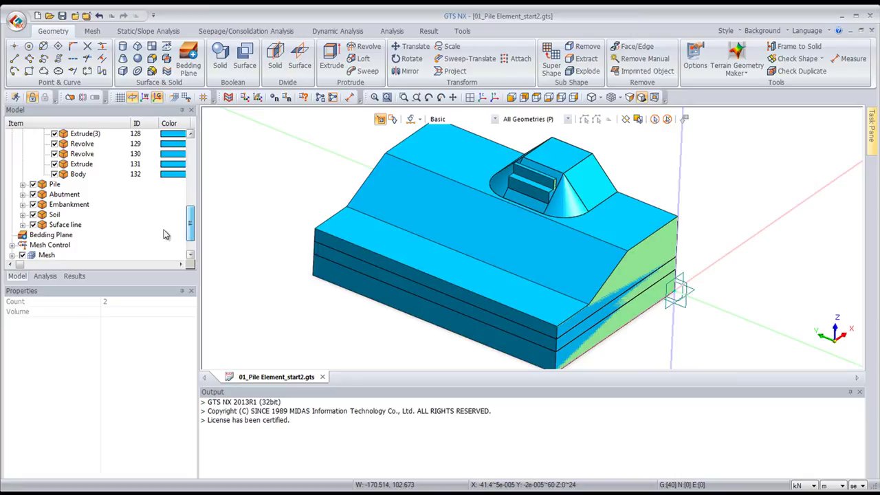
{"action": "left_click", "coordinate": [54, 215]}
{"action": "right_click", "coordinate": [55, 217]}
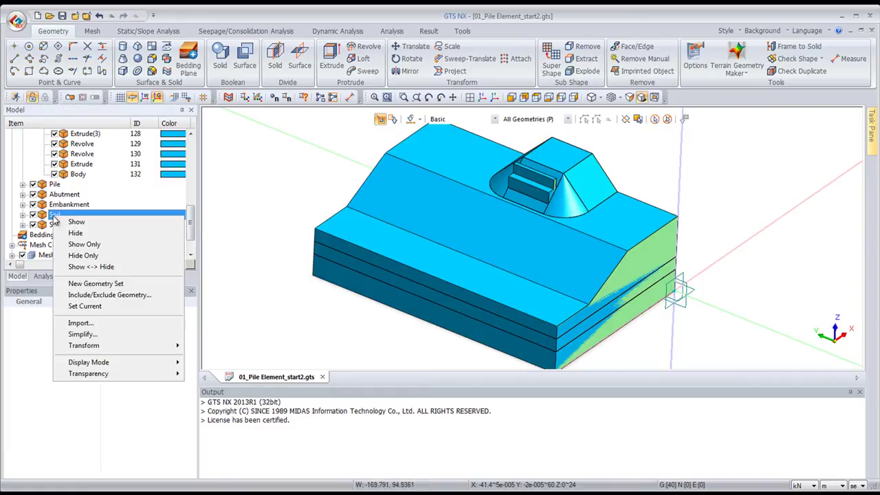
{"action": "left_click", "coordinate": [91, 295]}
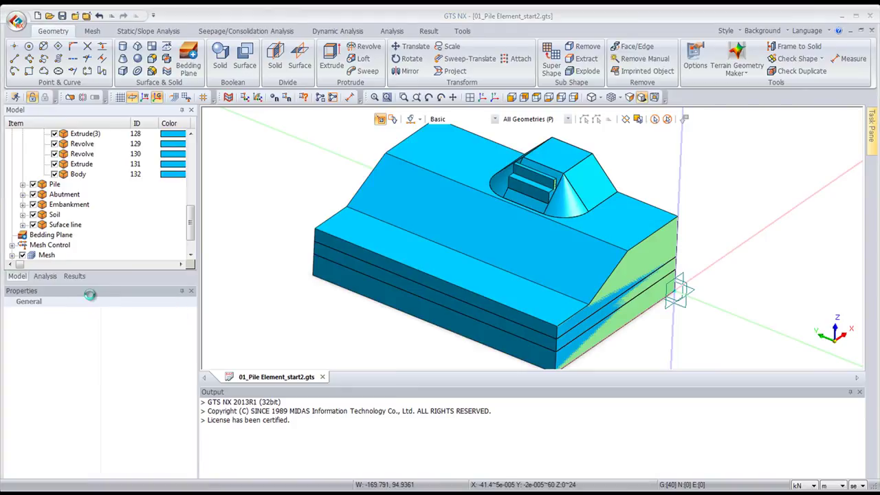
{"action": "left_click_drag", "start_coordinate": [88, 117], "coordinate": [158, 146]}
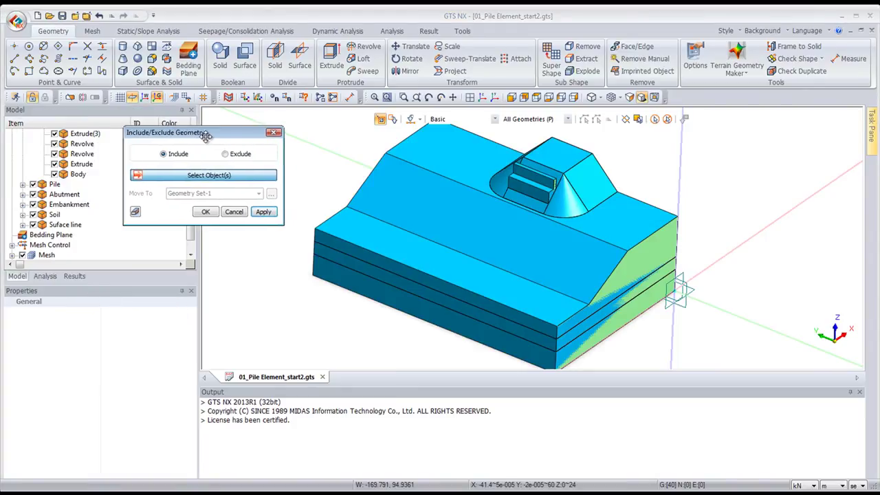
{"action": "left_click", "coordinate": [346, 234]}
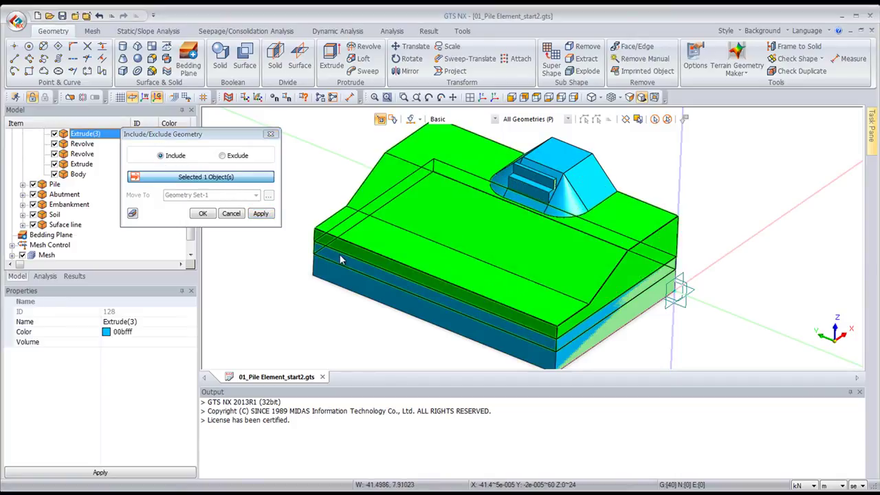
{"action": "left_click", "coordinate": [338, 257]}
{"action": "left_click", "coordinate": [337, 278]}
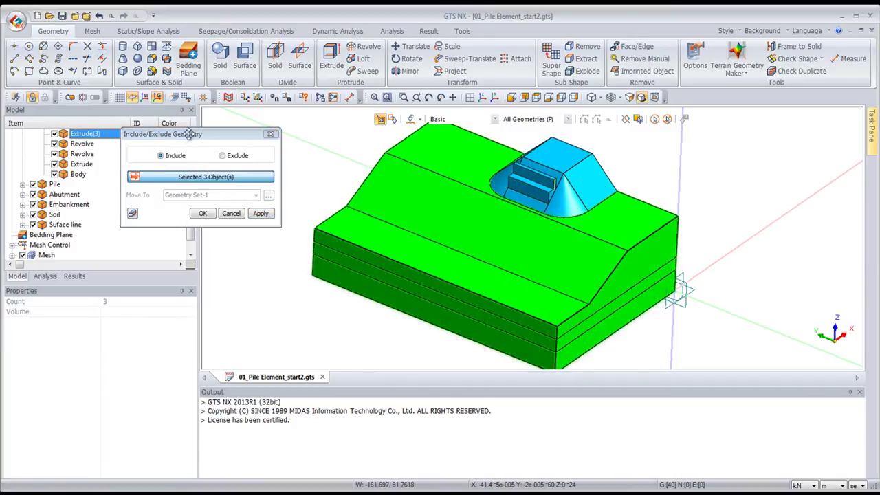
{"action": "left_click", "coordinate": [203, 213]}
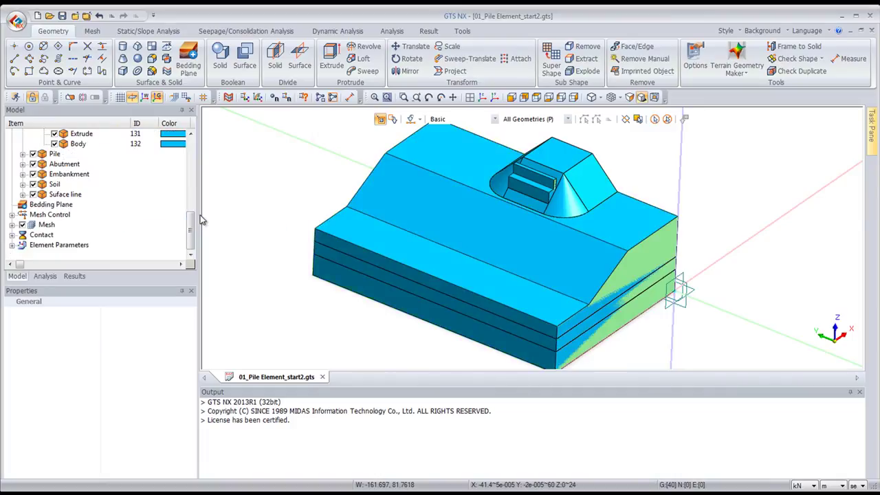
{"action": "left_click", "coordinate": [32, 184]}
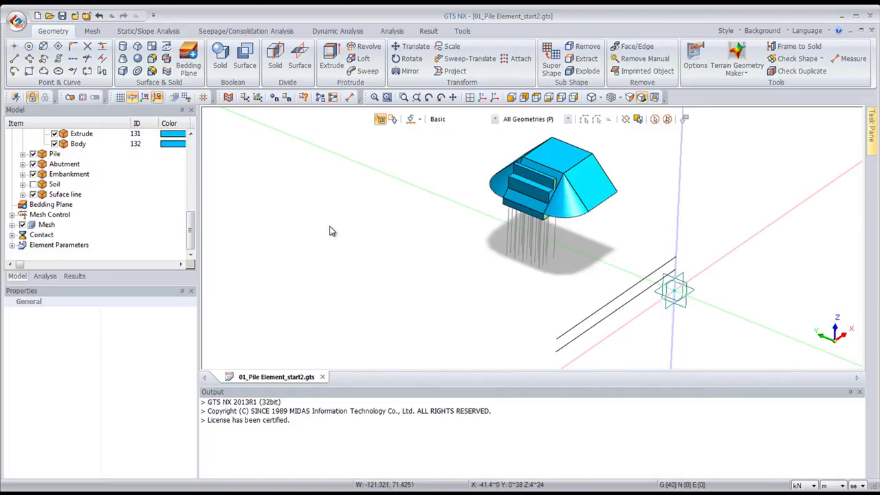
Step: Include the embankment fill solids and the two revolved cones around the abutment in the Embankment geometry set
{"action": "mouse_move", "coordinate": [192, 231]}
{"action": "left_mouse_down"}
{"action": "mouse_move", "coordinate": [177, 194]}
{"action": "mouse_move", "coordinate": [160, 190]}
{"action": "mouse_move", "coordinate": [182, 202]}
{"action": "mouse_move", "coordinate": [185, 231]}
{"action": "left_mouse_up"}
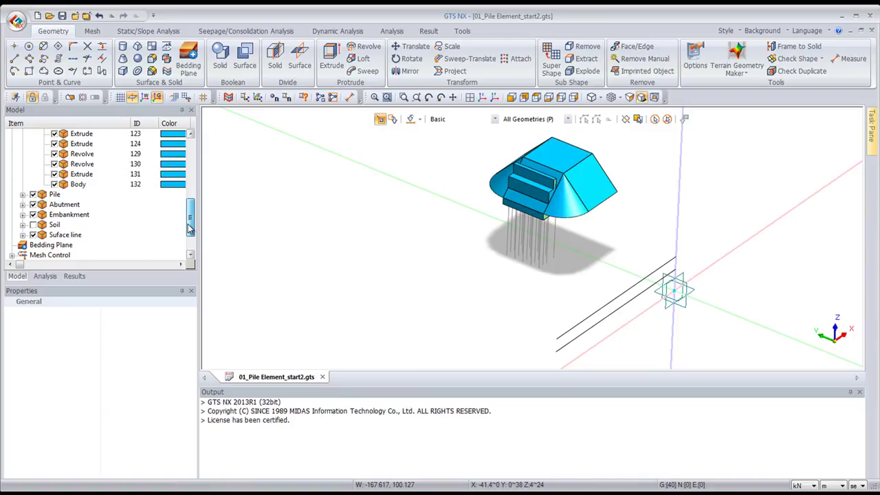
{"action": "left_click", "coordinate": [63, 216]}
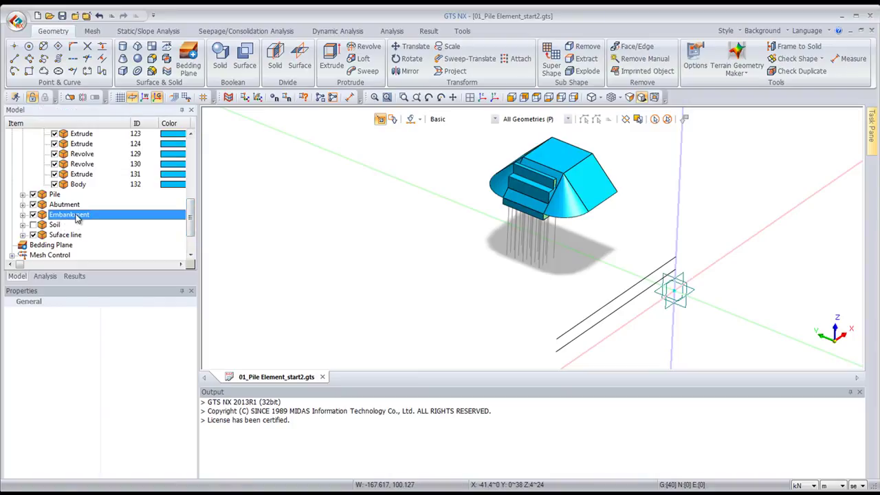
{"action": "right_click", "coordinate": [82, 215]}
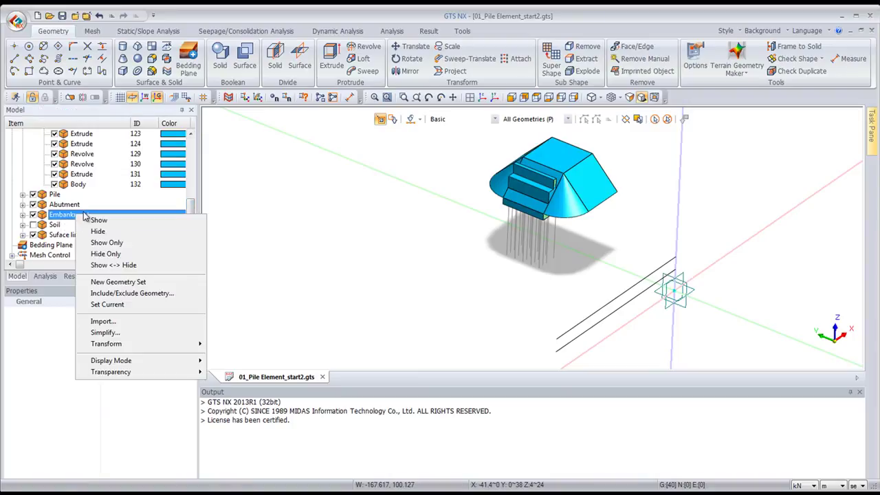
{"action": "left_click", "coordinate": [113, 293]}
{"action": "left_click", "coordinate": [581, 203]}
{"action": "left_click", "coordinate": [564, 168]}
{"action": "left_click", "coordinate": [558, 173]}
{"action": "left_click", "coordinate": [533, 199]}
{"action": "left_click", "coordinate": [523, 212]}
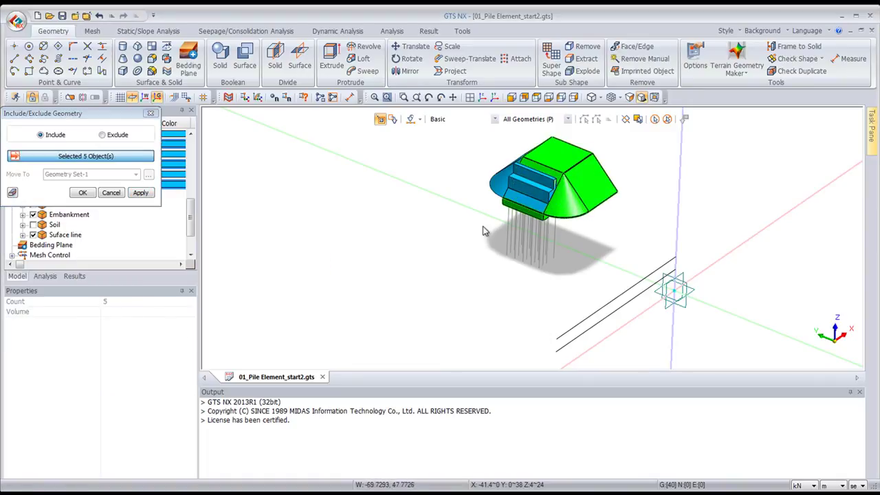
{"action": "left_click", "coordinate": [495, 195]}
{"action": "left_click", "coordinate": [83, 194]}
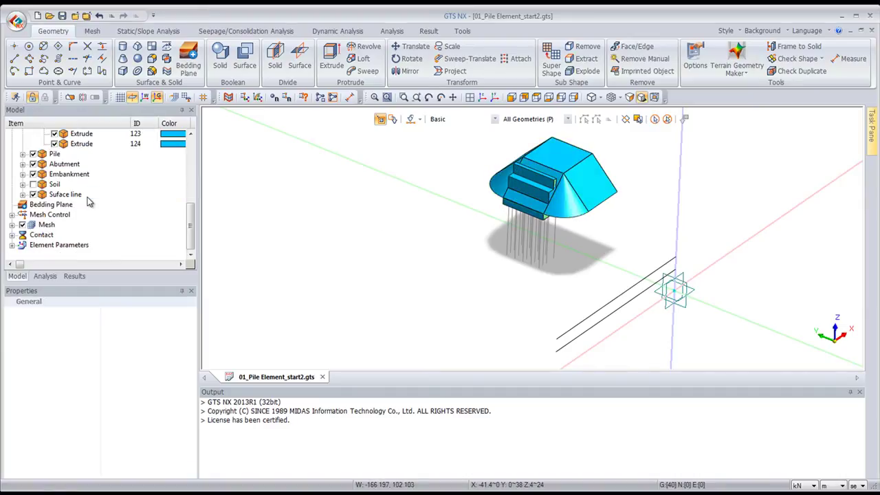
Step: Include the remaining fill solid behind the abutment in the Embankment geometry set and hide that set
{"action": "left_click", "coordinate": [33, 175]}
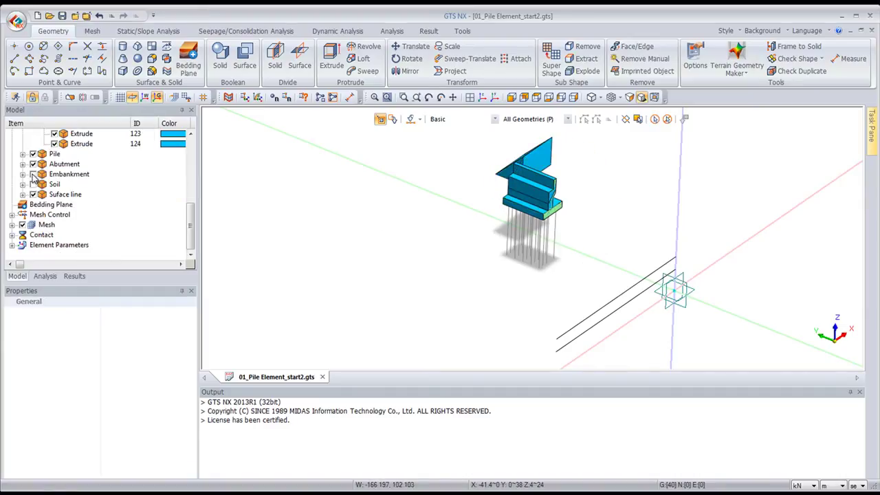
{"action": "left_click", "coordinate": [33, 175]}
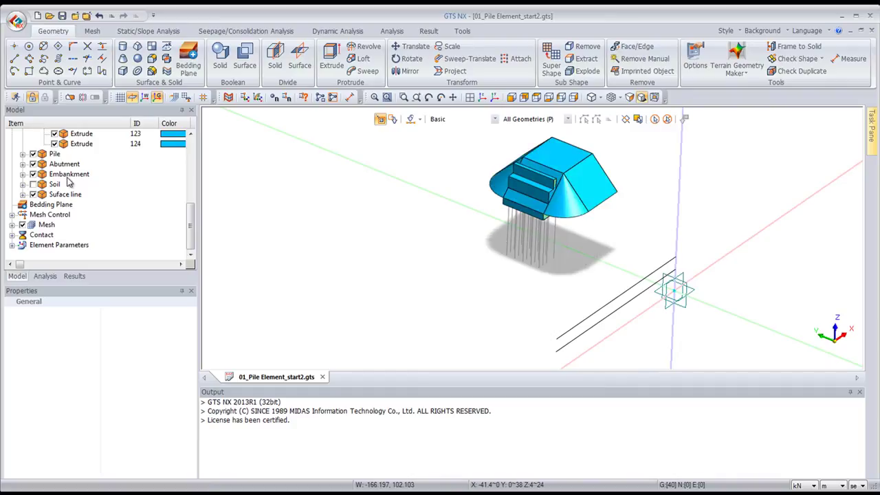
{"action": "left_click", "coordinate": [68, 174]}
{"action": "right_click", "coordinate": [67, 176]}
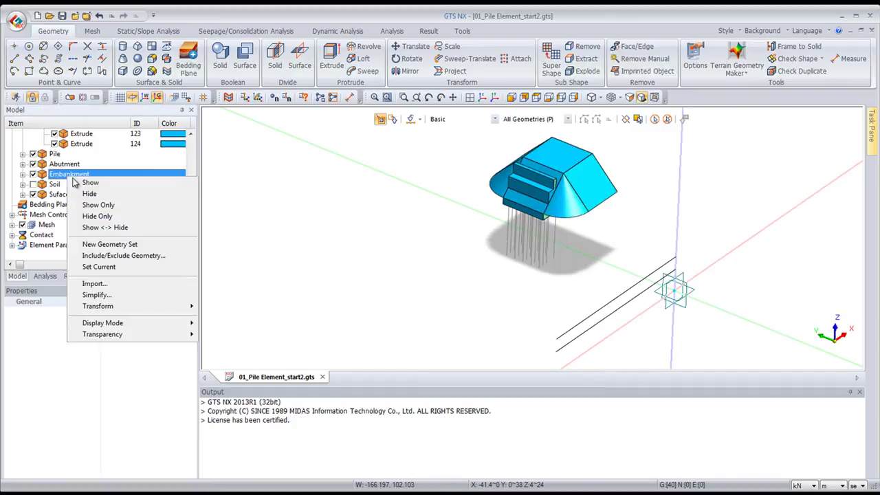
{"action": "left_click", "coordinate": [107, 255]}
{"action": "middle_click_drag", "start_coordinate": [482, 210], "coordinate": [506, 200]}
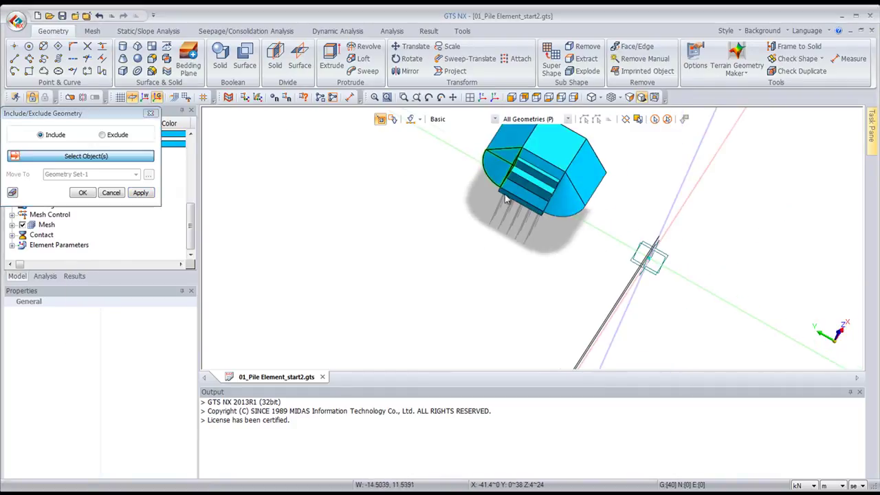
{"action": "left_click", "coordinate": [503, 141]}
{"action": "left_click", "coordinate": [84, 192]}
{"action": "middle_click_drag", "start_coordinate": [334, 218], "coordinate": [275, 211]}
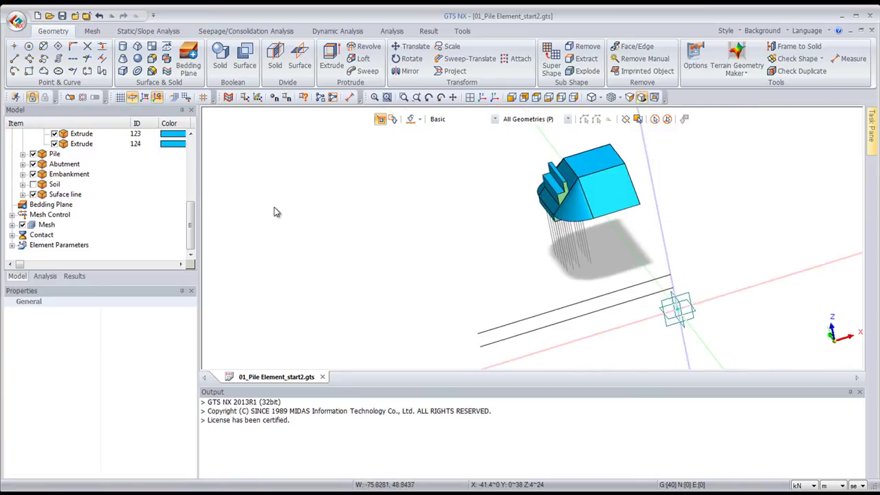
{"action": "left_click", "coordinate": [33, 175]}
Step: Include the two abutment solids, wall and footing, in the Abutment geometry set and hide that set
{"action": "middle_click_drag", "start_coordinate": [480, 299], "coordinate": [635, 169]}
{"action": "scroll", "coordinate": [559, 170], "scroll_direction": "up", "scroll_amount": 3}
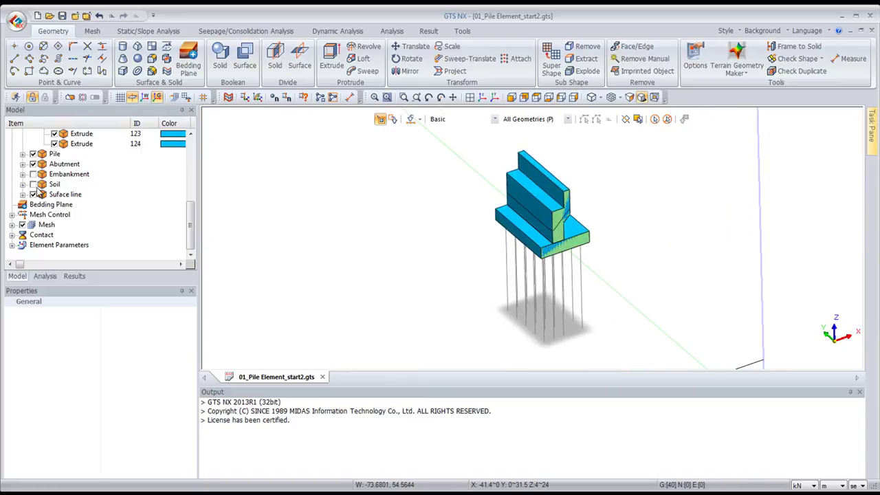
{"action": "left_click", "coordinate": [66, 165]}
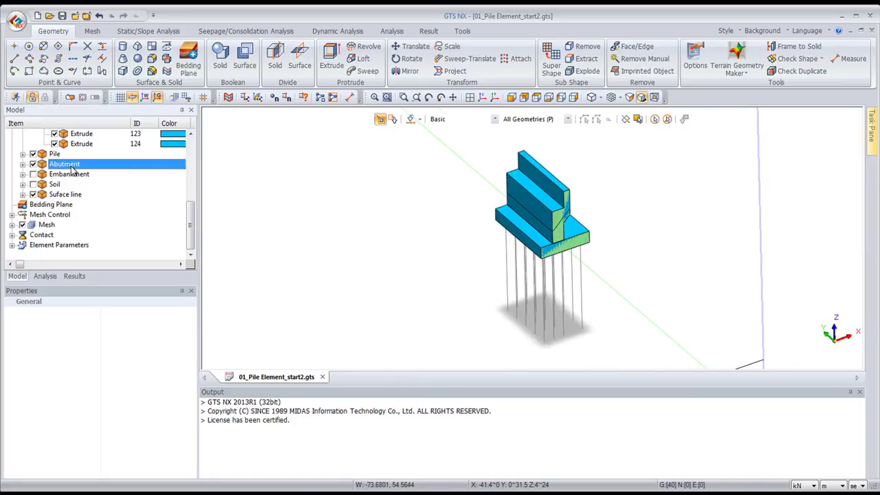
{"action": "right_click", "coordinate": [71, 165]}
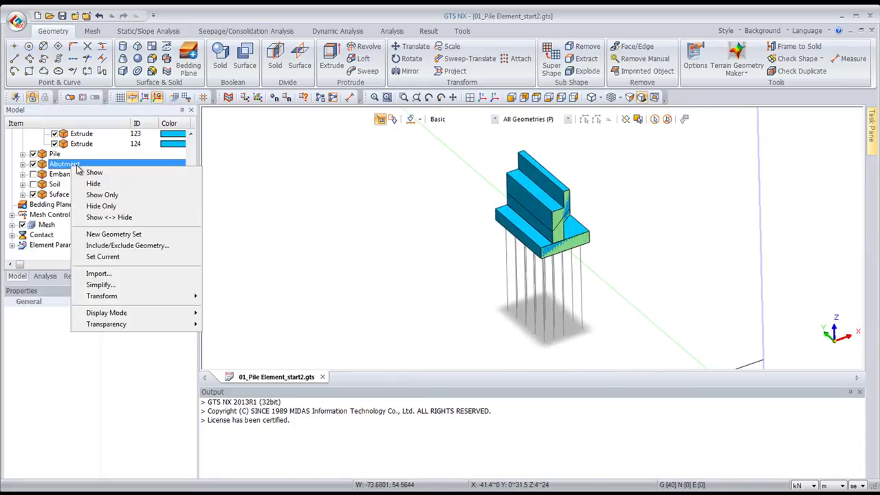
{"action": "left_click", "coordinate": [127, 245]}
{"action": "left_click", "coordinate": [530, 234]}
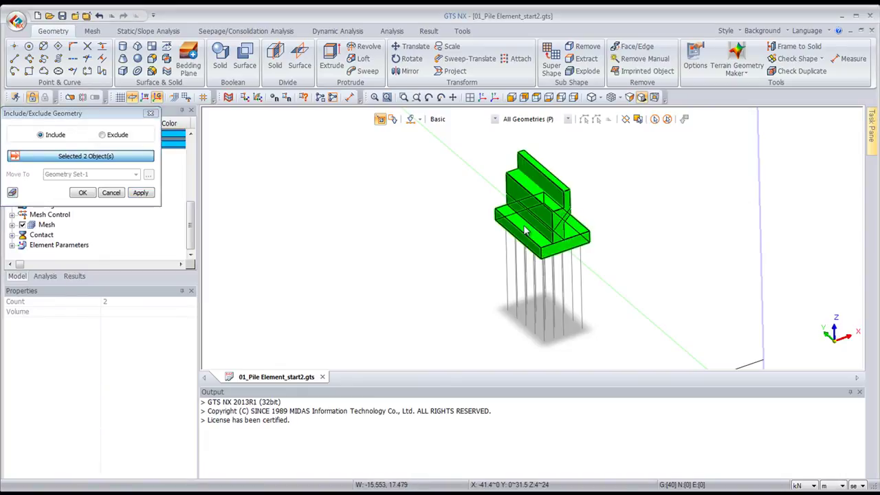
{"action": "left_click", "coordinate": [82, 193]}
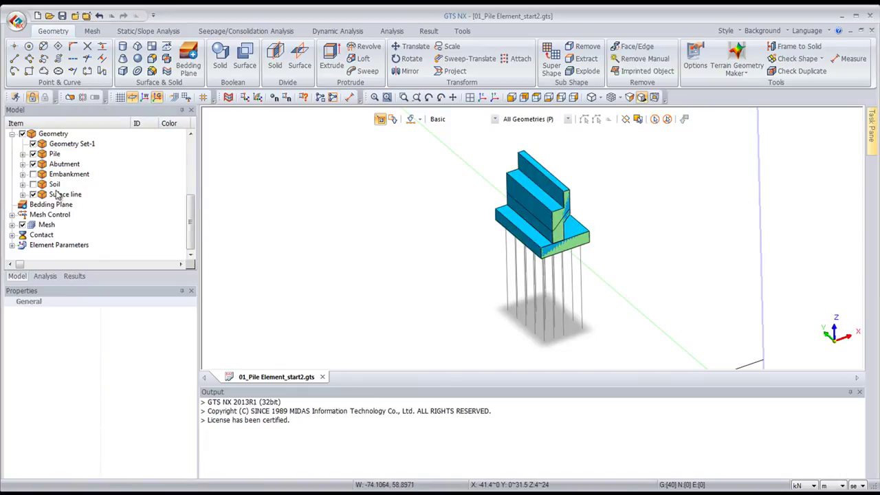
{"action": "left_click", "coordinate": [32, 164]}
Step: Check the lines in the Pile geometry set by toggling its visibility, and show all geometries again
{"action": "left_click", "coordinate": [33, 154]}
{"action": "left_click", "coordinate": [33, 155]}
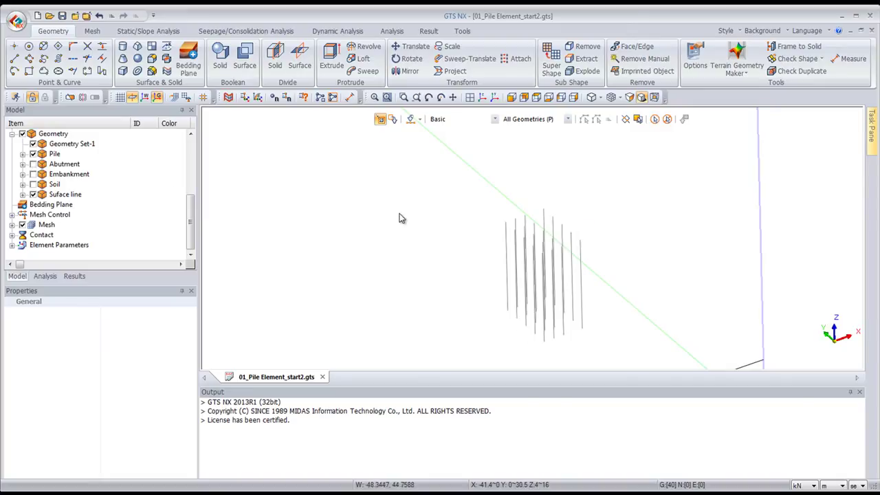
{"action": "scroll", "coordinate": [474, 247], "scroll_direction": "down", "scroll_amount": 4}
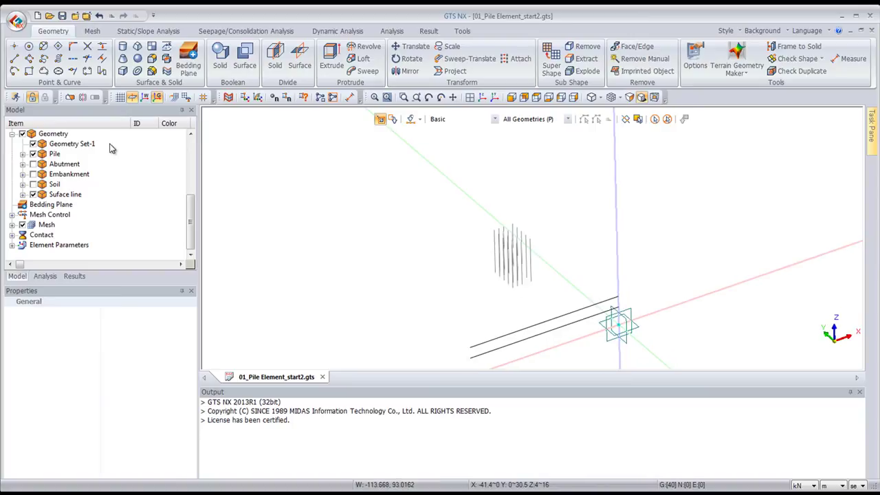
{"action": "right_click", "coordinate": [358, 213]}
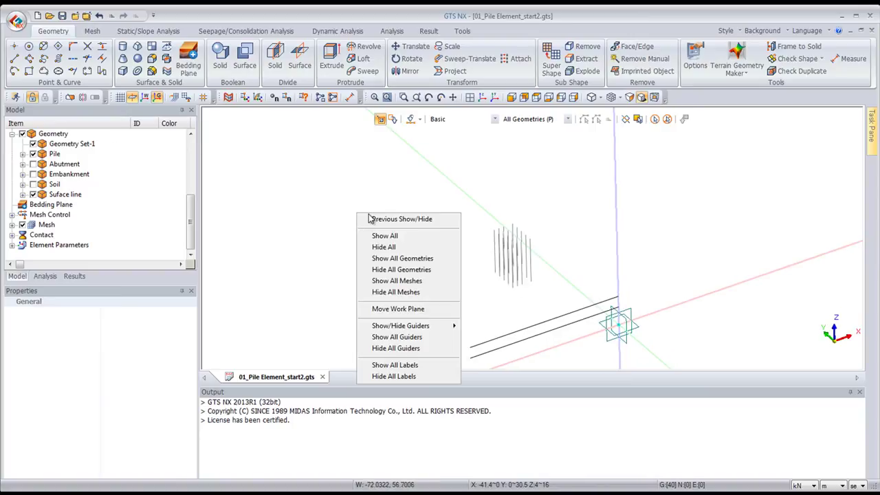
{"action": "left_click", "coordinate": [402, 258]}
{"action": "scroll", "coordinate": [434, 279], "scroll_direction": "down", "scroll_amount": 3}
{"action": "middle_click_drag", "start_coordinate": [452, 282], "coordinate": [478, 245]}
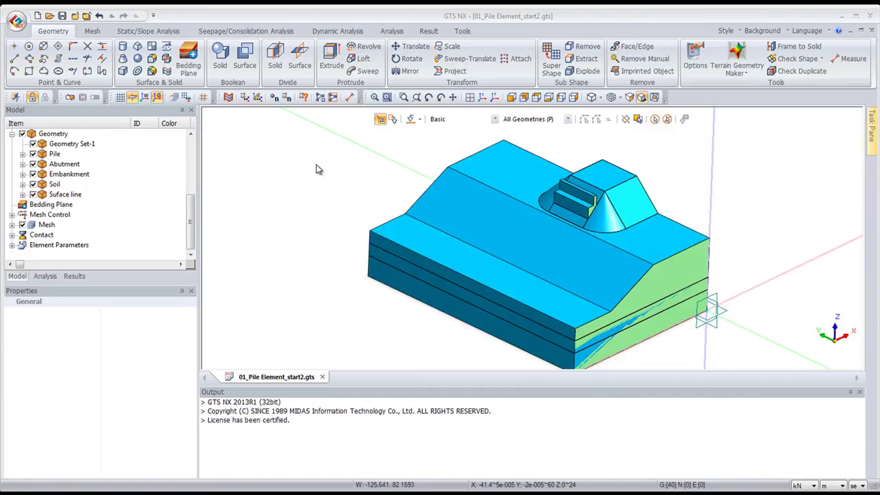
Step: Start 3D solid mesh generation and select all displayed solids except the two lowest ground layers
{"action": "left_click", "coordinate": [92, 31]}
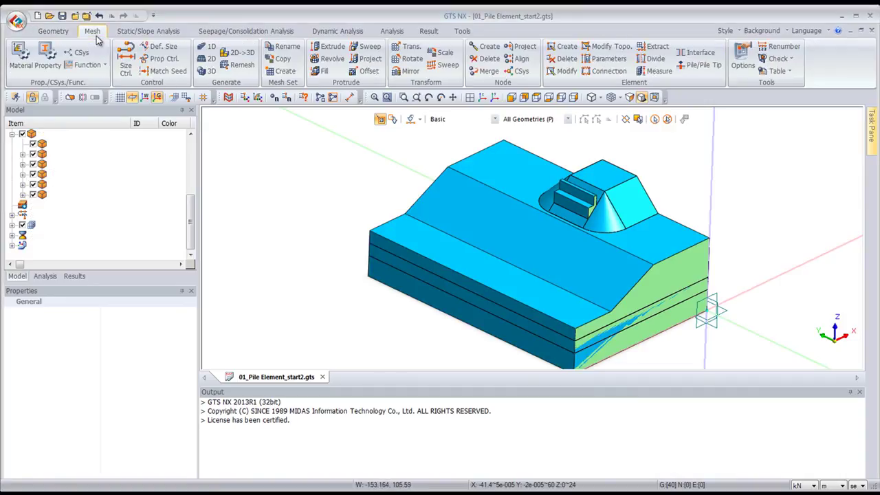
{"action": "left_click", "coordinate": [206, 73]}
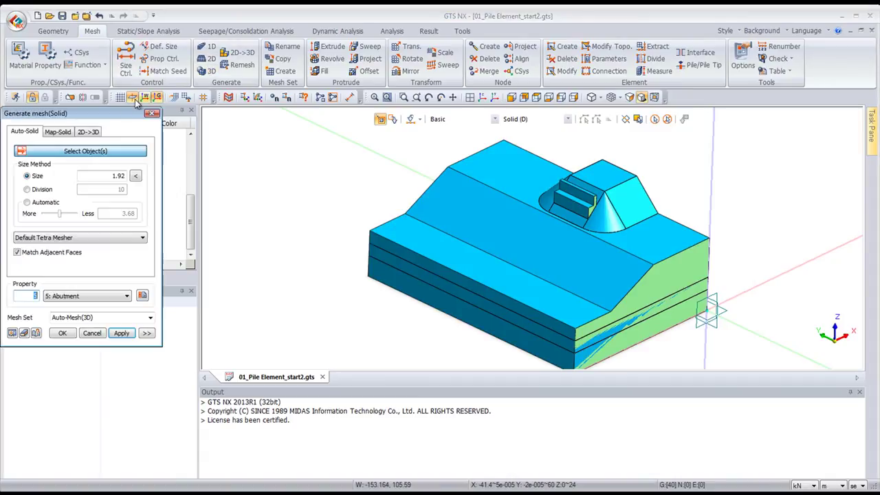
{"action": "left_click_drag", "start_coordinate": [103, 123], "coordinate": [273, 156]}
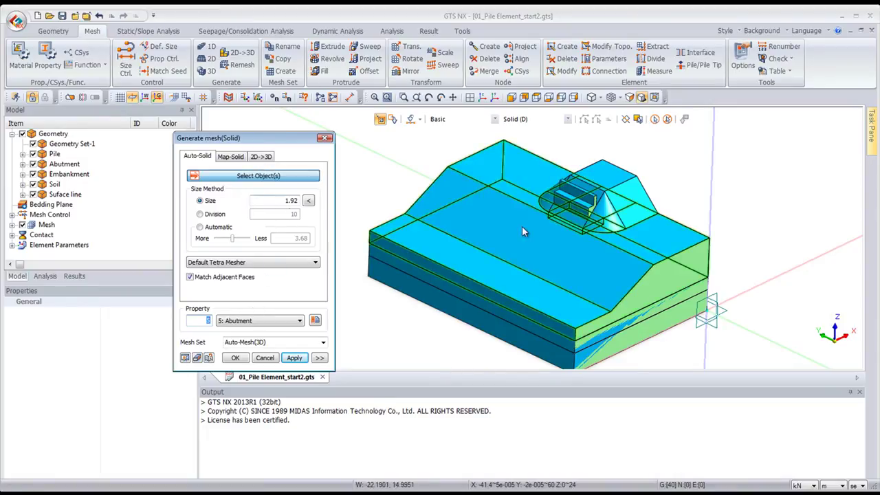
{"action": "left_click", "coordinate": [657, 119]}
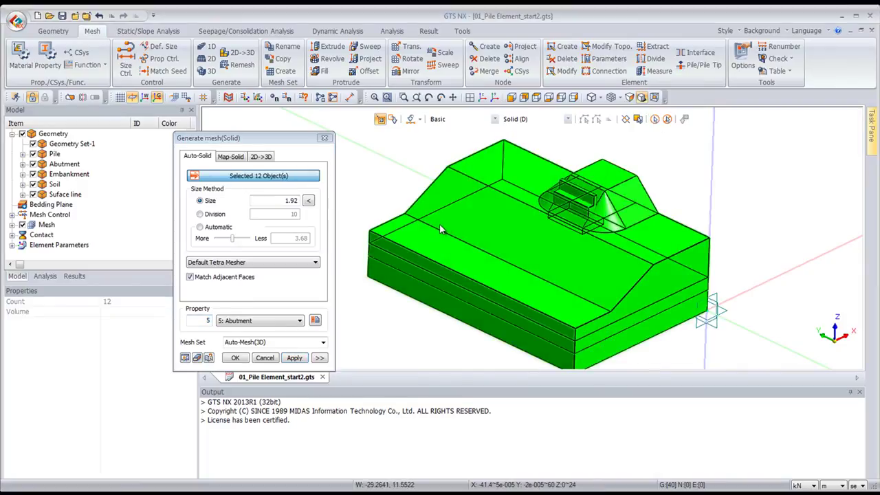
{"action": "left_click", "coordinate": [437, 292]}
{"action": "left_click", "coordinate": [436, 282]}
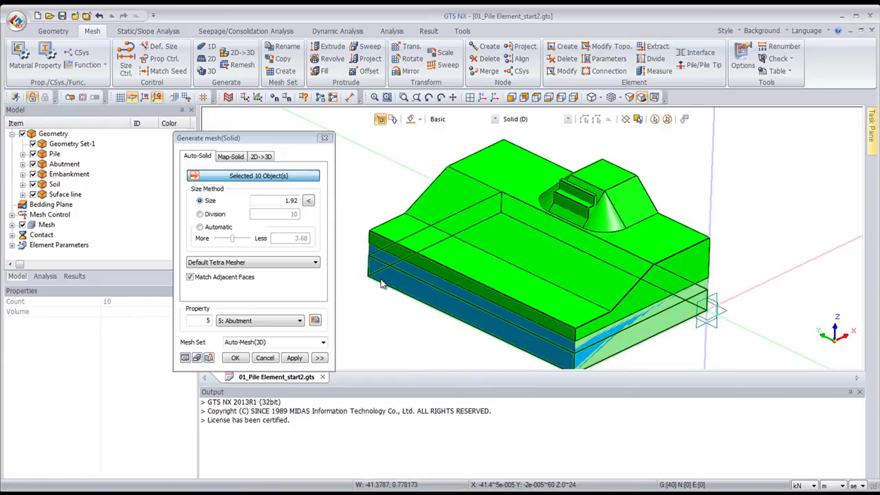
Step: Auto-mesh the selected solids with the Hybrid Mesher, size 1 and property 1: Soft rock, previewing the seeds before applying
{"action": "left_click", "coordinate": [260, 265]}
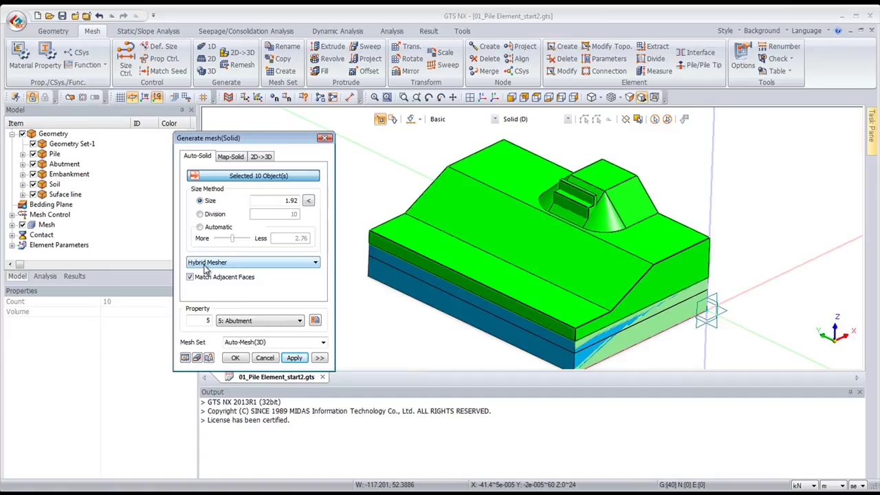
{"action": "left_click_drag", "start_coordinate": [272, 200], "coordinate": [307, 205]}
{"action": "left_click", "coordinate": [308, 202]}
{"action": "left_click", "coordinate": [256, 322]}
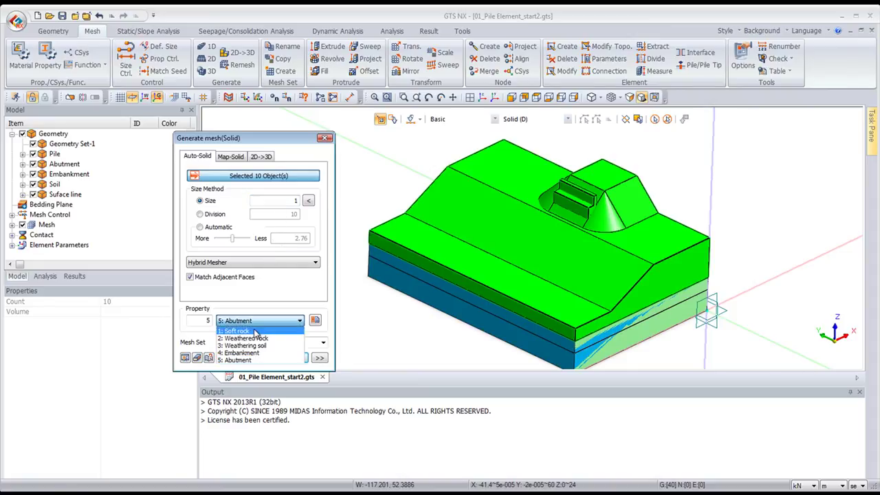
{"action": "left_click", "coordinate": [253, 331]}
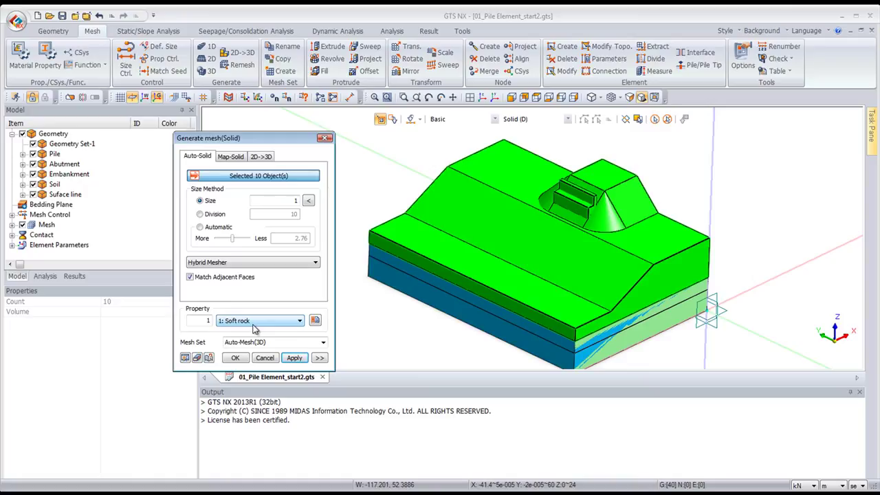
{"action": "left_click", "coordinate": [212, 319]}
{"action": "left_click", "coordinate": [186, 358]}
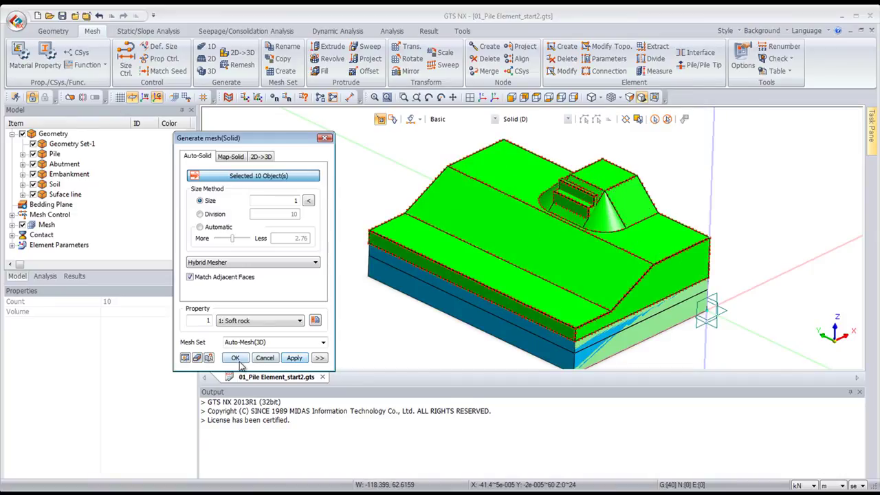
{"action": "left_click", "coordinate": [294, 358]}
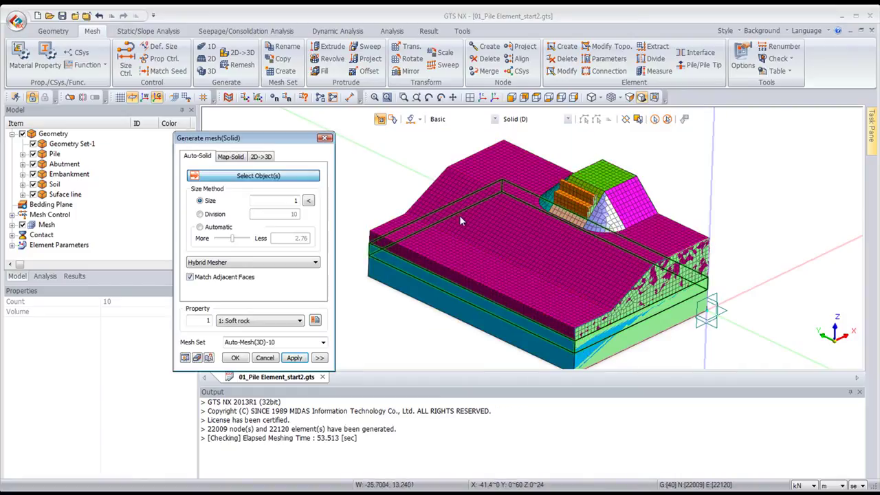
Step: Map-mesh the two lowest ground layers with element size 1, previewing the divisions before generating the mesh
{"action": "middle_click_drag", "start_coordinate": [491, 243], "coordinate": [412, 259]}
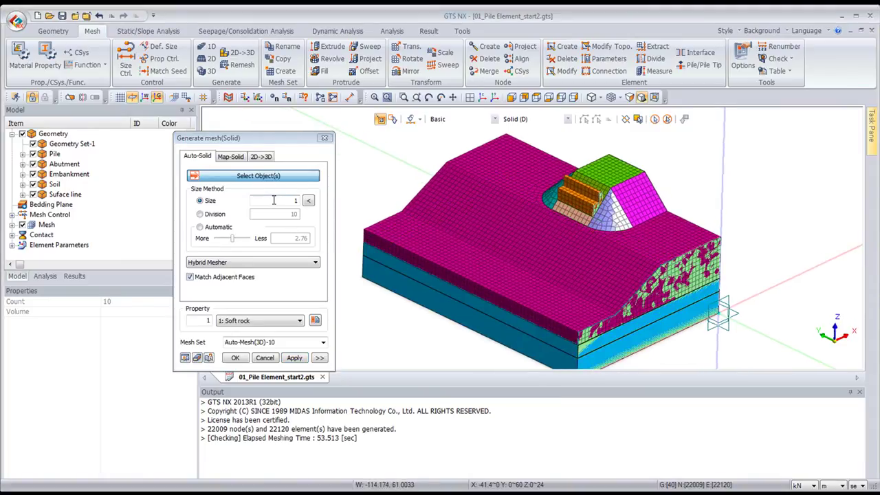
{"action": "left_click", "coordinate": [232, 158]}
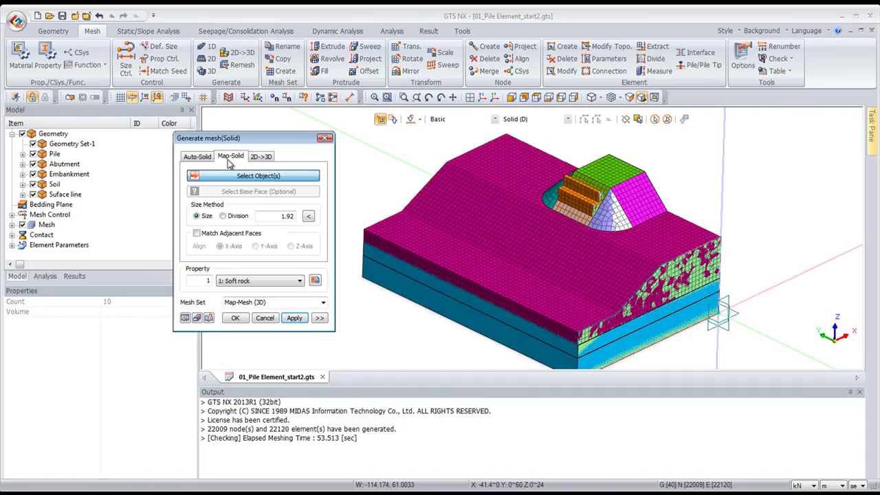
{"action": "left_click", "coordinate": [385, 278]}
{"action": "left_click", "coordinate": [386, 265]}
{"action": "left_click", "coordinate": [282, 216]}
{"action": "type", "text": "1"}
{"action": "left_click", "coordinate": [186, 318]}
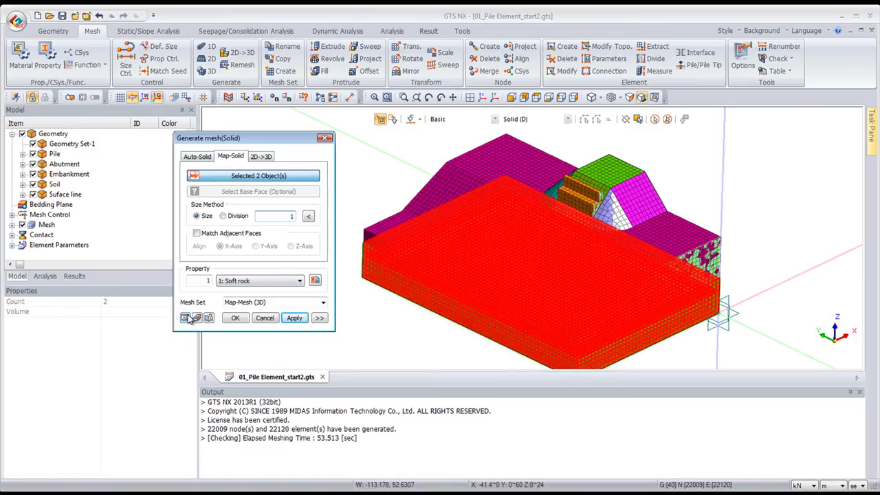
{"action": "left_click", "coordinate": [235, 318]}
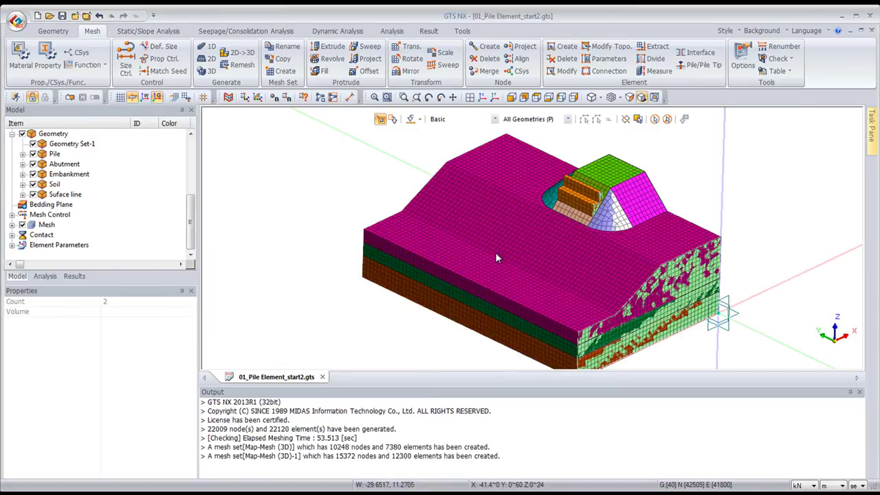
Step: Hide all geometries so that only the generated meshes are displayed
{"action": "middle_click_drag", "start_coordinate": [547, 235], "coordinate": [360, 220]}
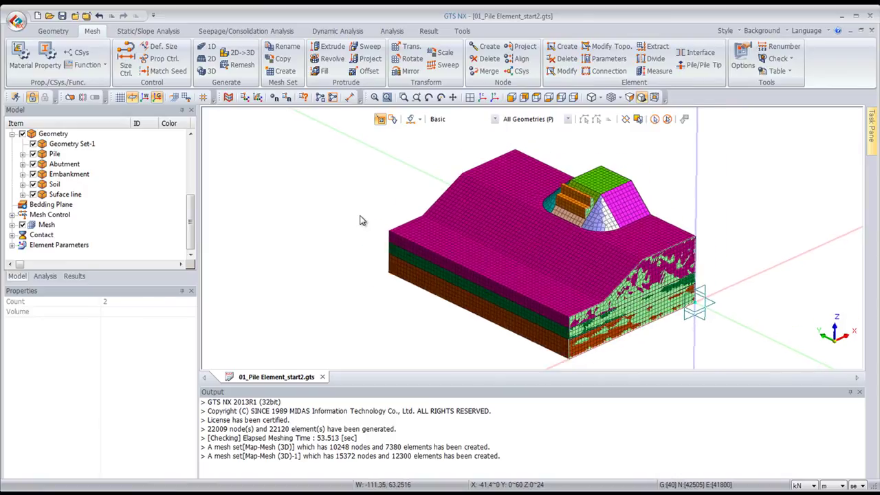
{"action": "right_click", "coordinate": [360, 220]}
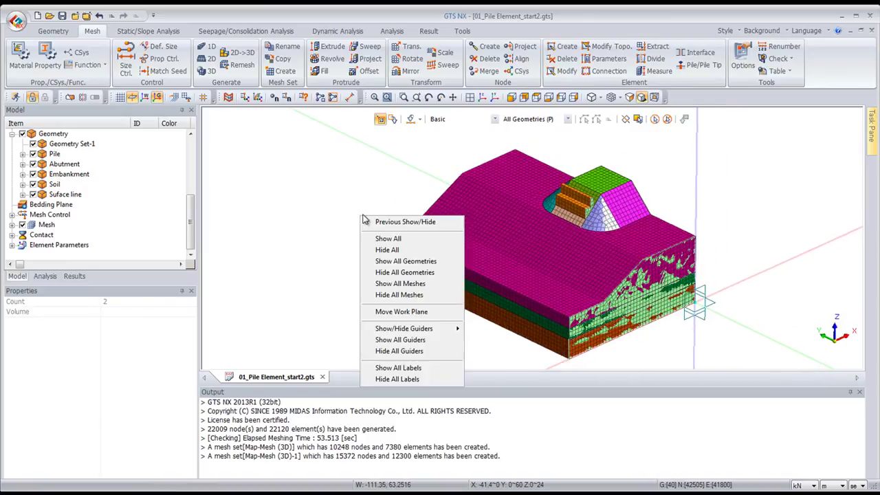
{"action": "left_click", "coordinate": [399, 273]}
{"action": "middle_click_drag", "start_coordinate": [431, 236], "coordinate": [412, 244]}
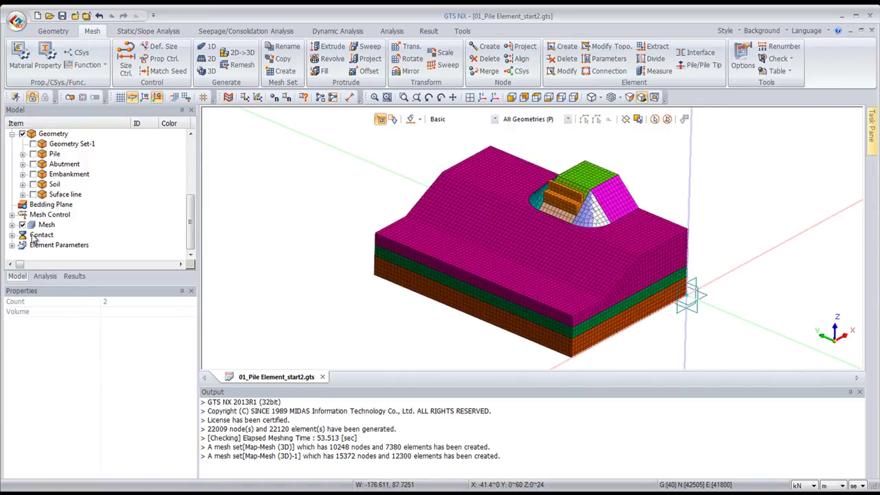
Step: Examine the generated auto-mesh and map-mesh sets one by one to identify which part of the model each covers
{"action": "left_click", "coordinate": [12, 225]}
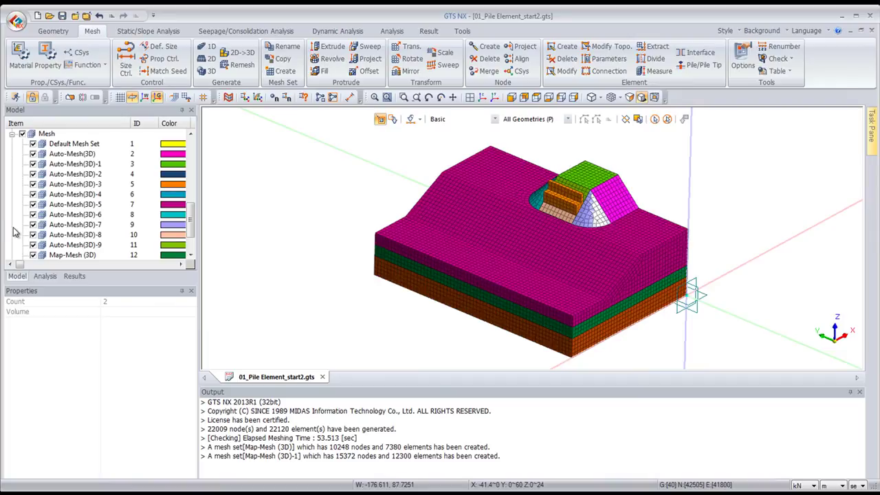
{"action": "left_click", "coordinate": [69, 154]}
{"action": "left_click", "coordinate": [76, 174]}
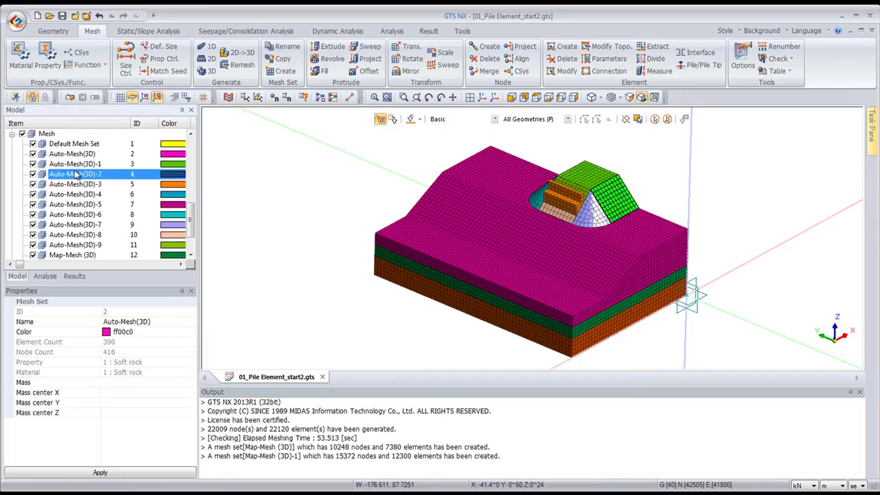
{"action": "left_click", "coordinate": [77, 184]}
{"action": "left_click", "coordinate": [80, 194]}
{"action": "left_click", "coordinate": [86, 204]}
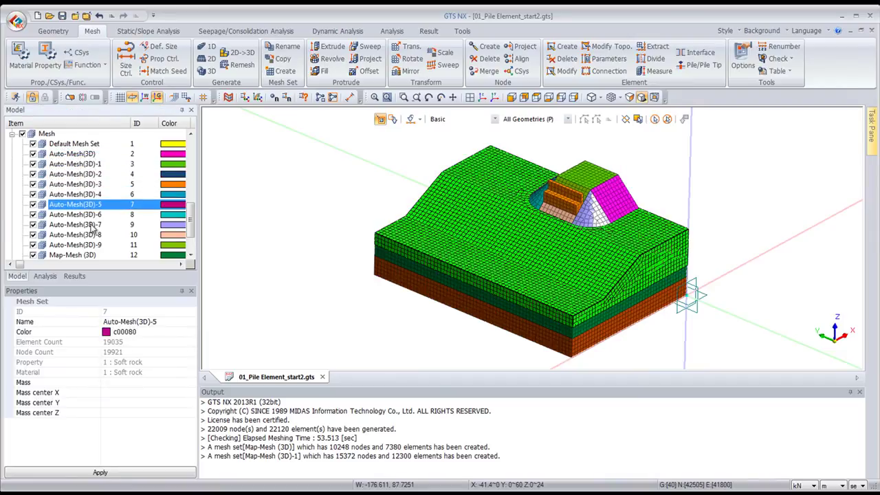
{"action": "left_click", "coordinate": [90, 225]}
{"action": "left_click", "coordinate": [101, 247]}
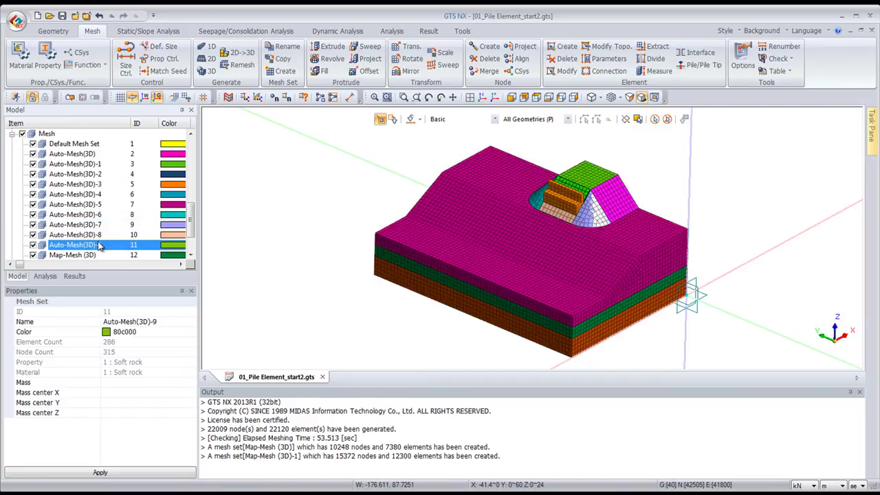
{"action": "scroll", "coordinate": [100, 246], "scroll_direction": "down", "scroll_amount": 1}
{"action": "left_click", "coordinate": [95, 236]}
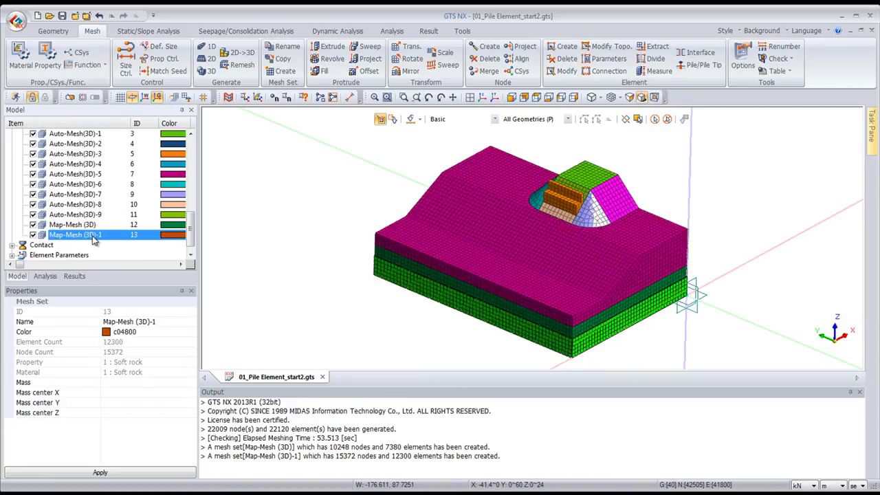
{"action": "scroll", "coordinate": [94, 239], "scroll_direction": "up", "scroll_amount": 1}
{"action": "scroll", "coordinate": [79, 244], "scroll_direction": "down", "scroll_amount": 1}
Step: Using the Mesh Set selection filter, select embankment mesh sets Auto-Mesh(3D), -1 and -6 to -9, excluding -2, and merge them
{"action": "left_click", "coordinate": [568, 120]}
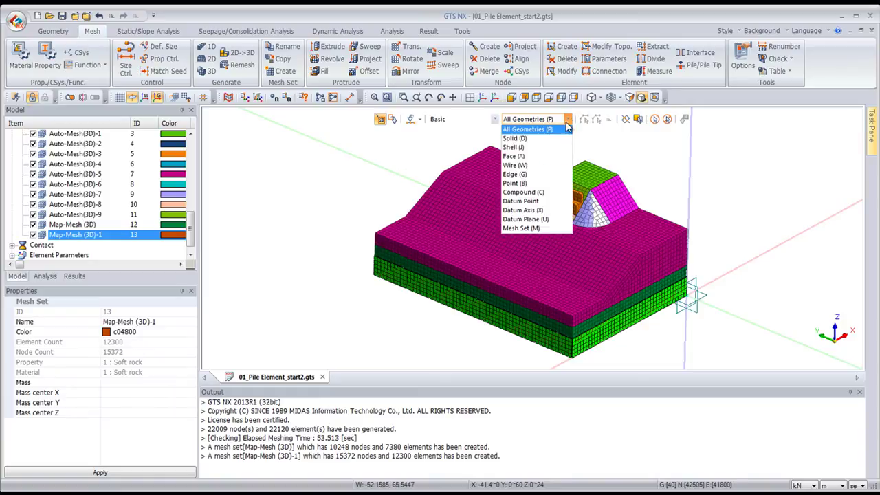
{"action": "left_click", "coordinate": [521, 228]}
{"action": "scroll", "coordinate": [653, 183], "scroll_direction": "up", "scroll_amount": 5}
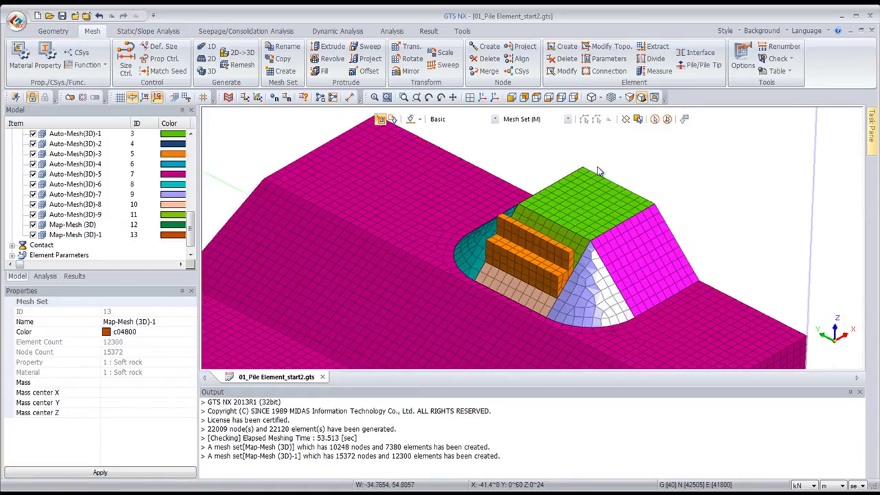
{"action": "left_click", "coordinate": [626, 263]}
{"action": "left_click", "coordinate": [598, 279]}
{"action": "left_click", "coordinate": [584, 215]}
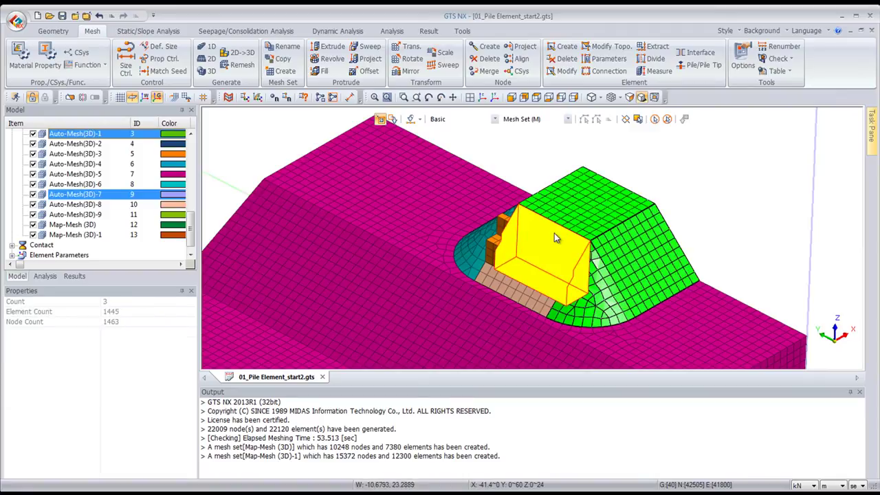
{"action": "left_click", "coordinate": [554, 233]}
{"action": "left_click", "coordinate": [527, 292]}
{"action": "left_click", "coordinate": [466, 264]}
{"action": "middle_click_drag", "start_coordinate": [467, 263], "coordinate": [519, 165]}
{"action": "left_click", "coordinate": [520, 162]}
{"action": "scroll", "coordinate": [519, 163], "scroll_direction": "up", "scroll_amount": 3}
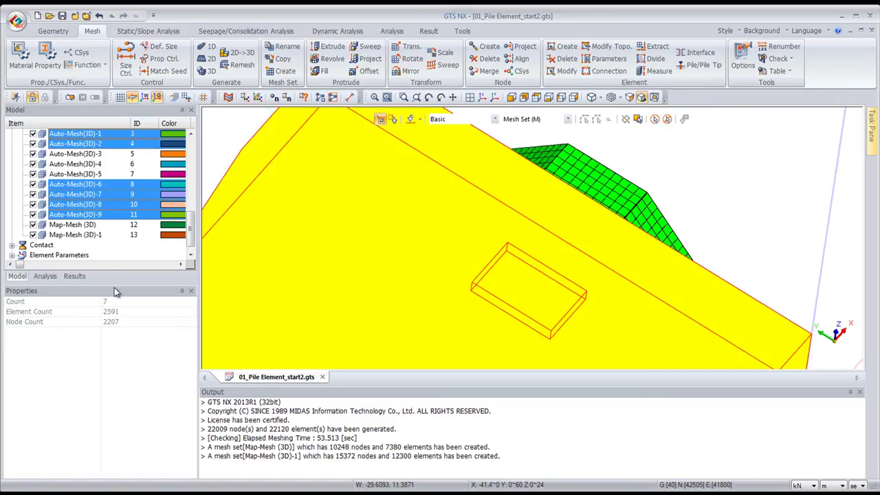
{"action": "right_click", "coordinate": [104, 187]}
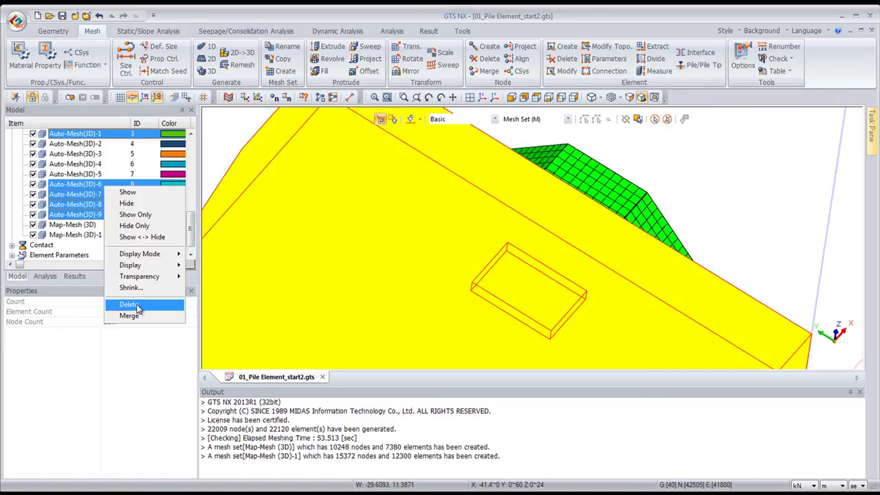
{"action": "left_click", "coordinate": [129, 316]}
{"action": "left_click", "coordinate": [419, 282]}
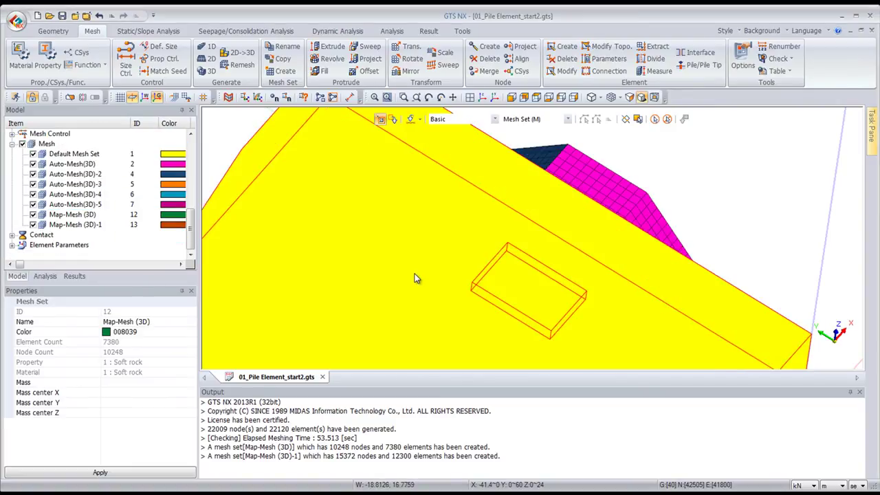
Step: Check the merged embankment mesh and set the selection filter back to All Geometries
{"action": "scroll", "coordinate": [485, 194], "scroll_direction": "down", "scroll_amount": 3}
{"action": "middle_click_drag", "start_coordinate": [485, 194], "coordinate": [463, 179]}
{"action": "scroll", "coordinate": [486, 220], "scroll_direction": "up", "scroll_amount": 5}
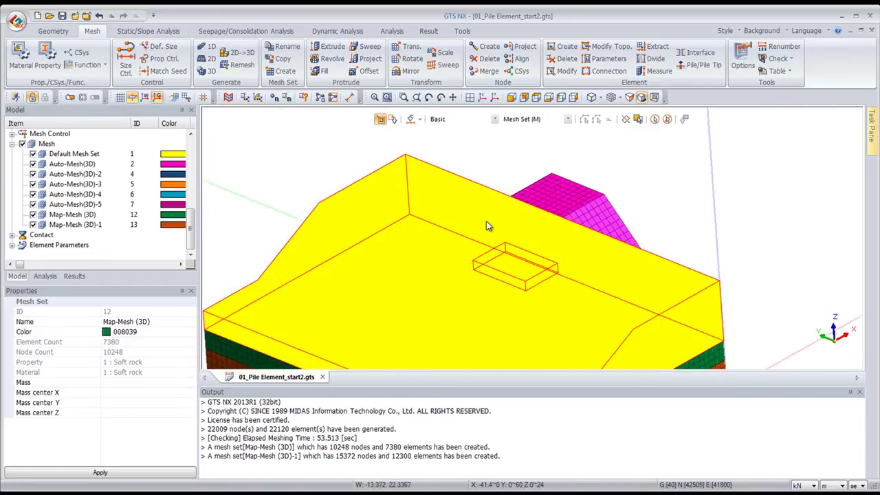
{"action": "scroll", "coordinate": [486, 221], "scroll_direction": "down", "scroll_amount": 3}
{"action": "middle_click_drag", "start_coordinate": [500, 233], "coordinate": [561, 103]}
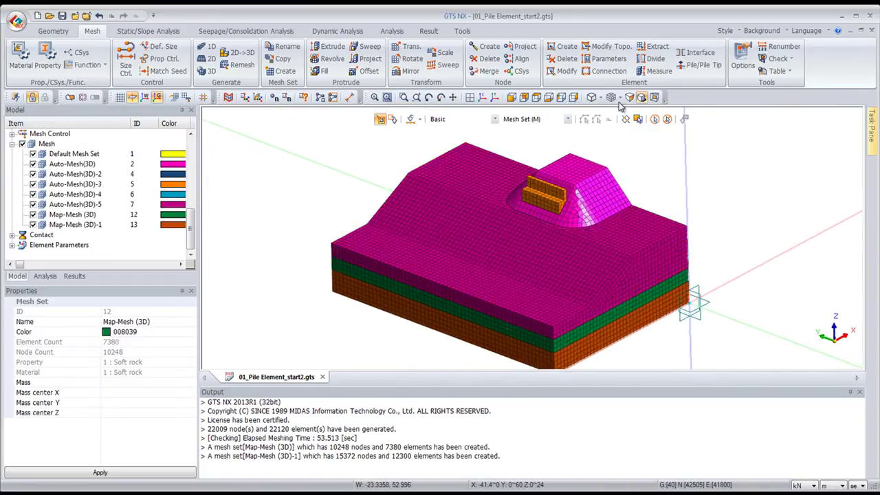
{"action": "left_click", "coordinate": [570, 121]}
{"action": "left_click", "coordinate": [533, 131]}
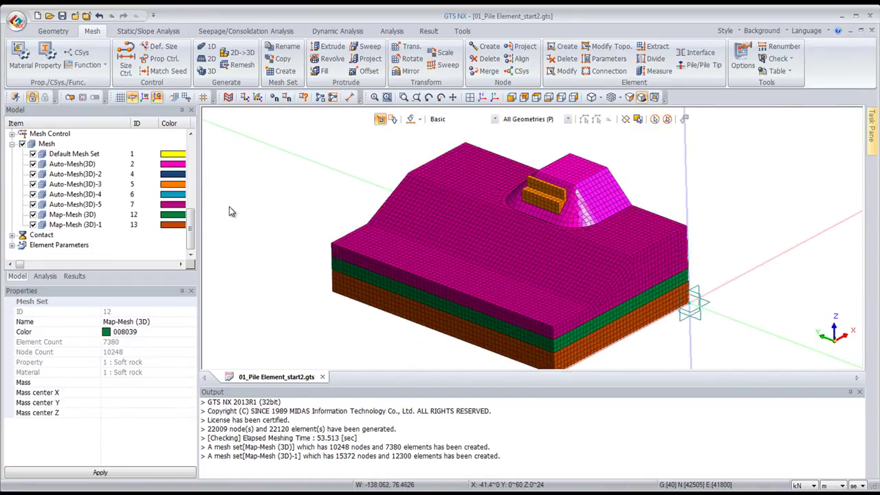
Step: Rename the lowest ground layer's mesh set, Map-Mesh (3D)-1, as Soft Rock
{"action": "left_click", "coordinate": [74, 226]}
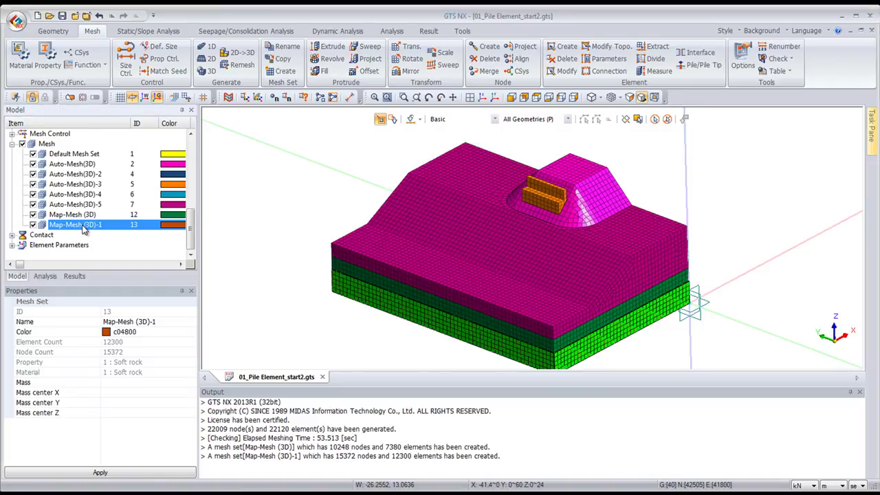
{"action": "left_click", "coordinate": [81, 226]}
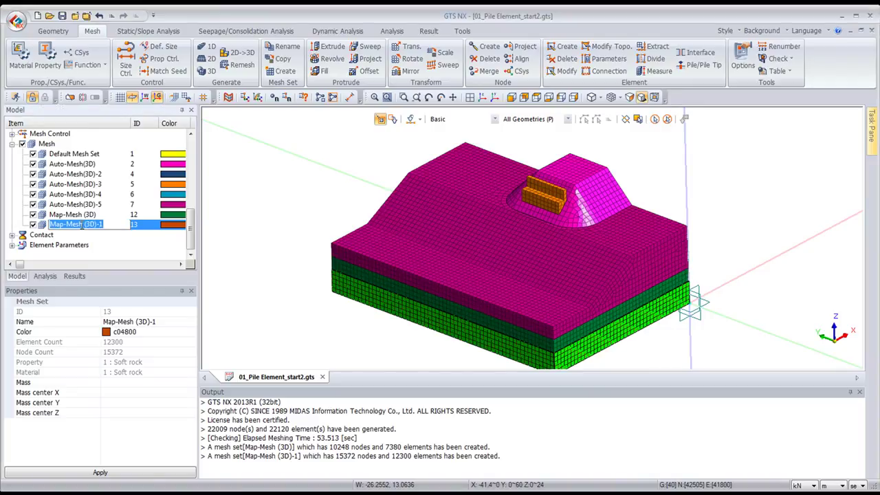
{"action": "type", "text": "Soft Roc"}
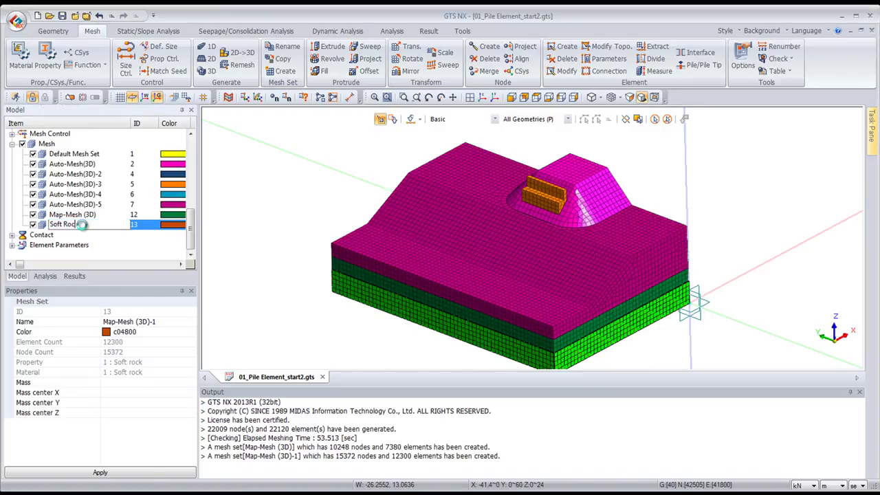
{"action": "key", "text": "Return"}
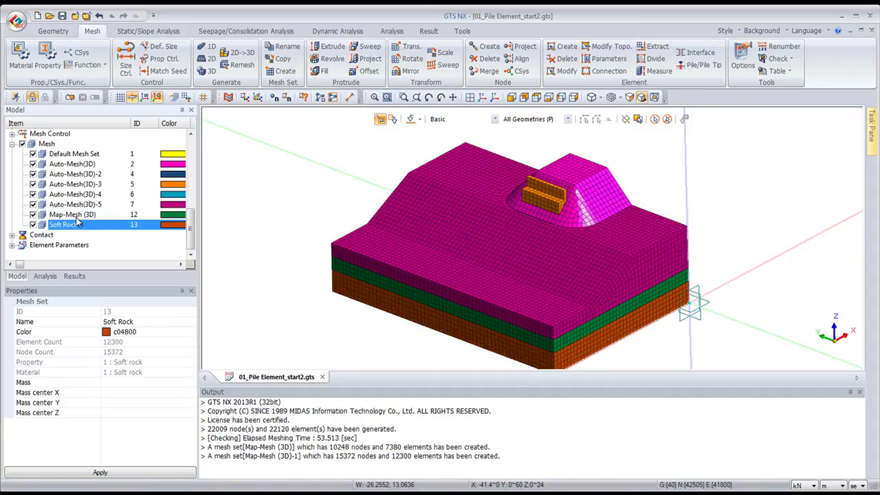
Step: Rename the second-lowest ground layer's mesh set, Map-Mesh (3D), as Weathered Rock
{"action": "left_click", "coordinate": [76, 216]}
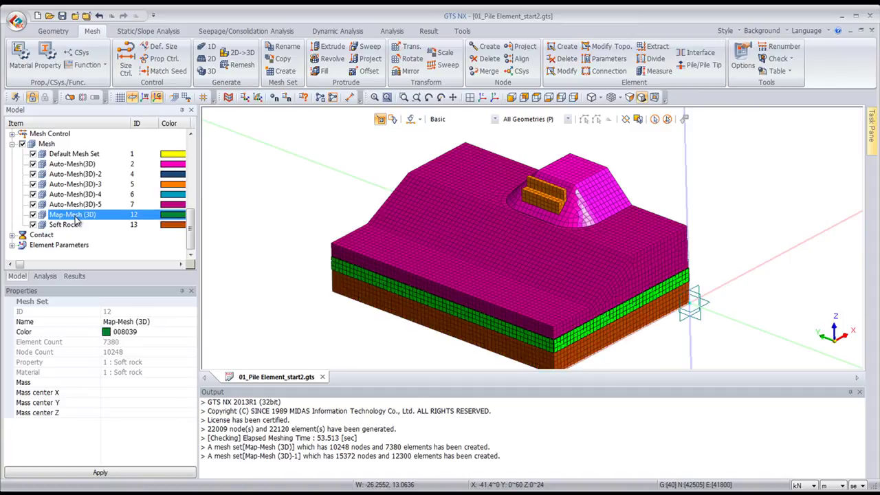
{"action": "left_click", "coordinate": [75, 215]}
{"action": "type", "text": "Weathered Roc"}
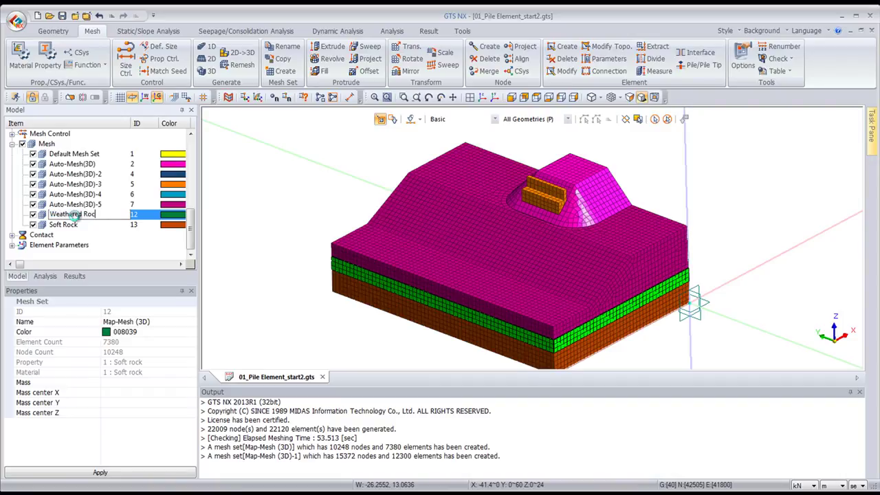
{"action": "key", "text": "Return"}
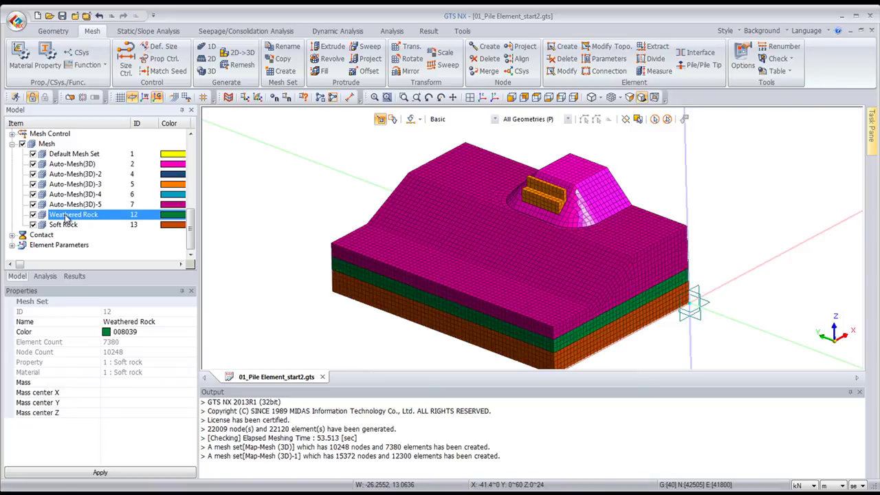
Step: Rename the upper ground layer's mesh set, Auto-Mesh(3D)-5, as Weathering Soil
{"action": "left_click", "coordinate": [72, 206]}
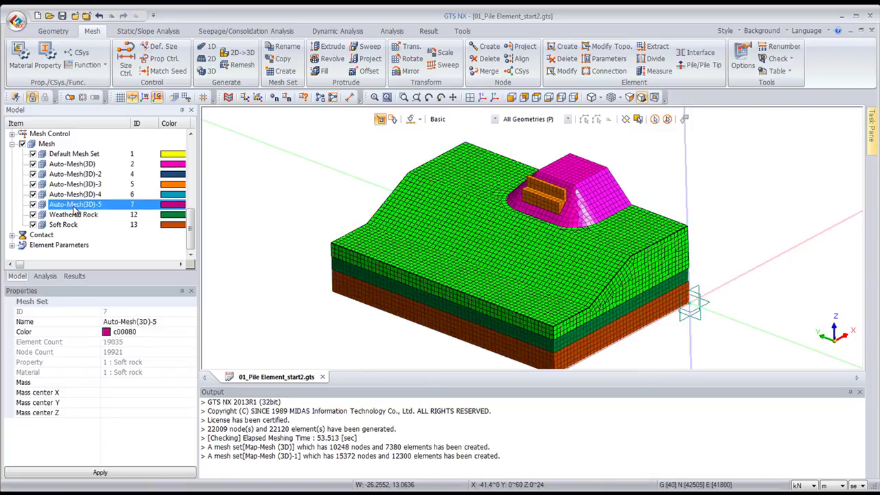
{"action": "left_click", "coordinate": [73, 207]}
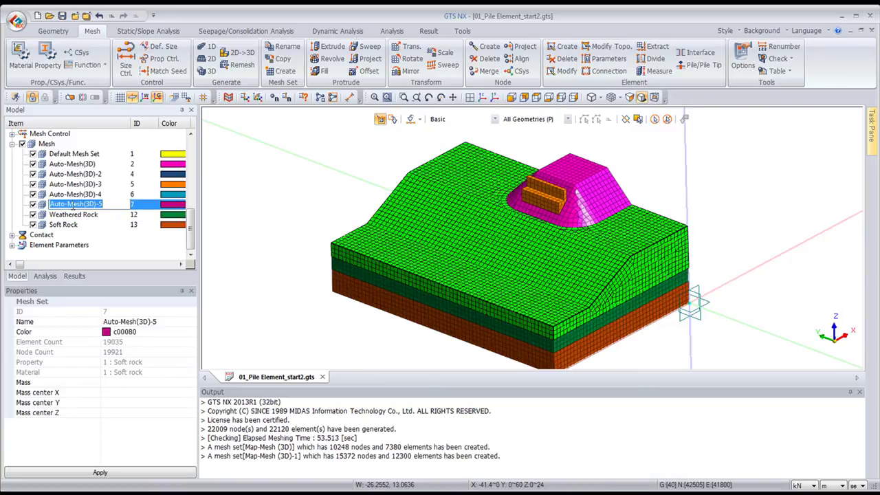
{"action": "type", "text": "Weathering Soil"}
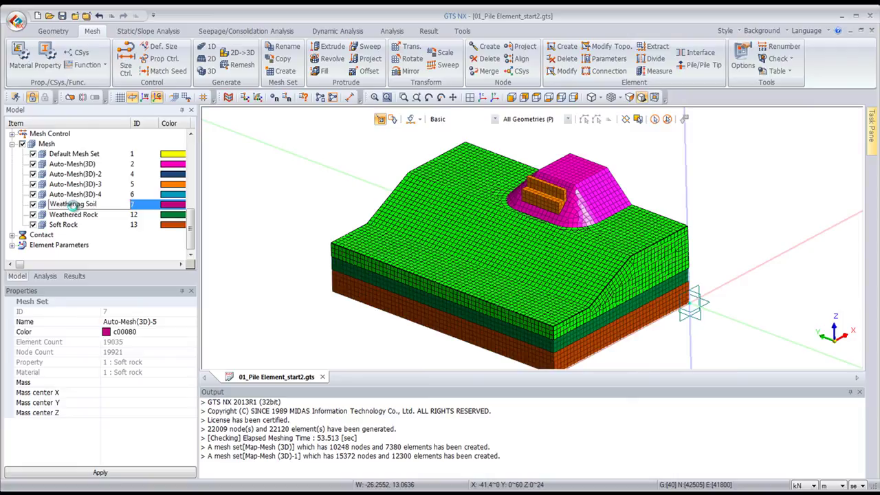
{"action": "key", "text": "Return"}
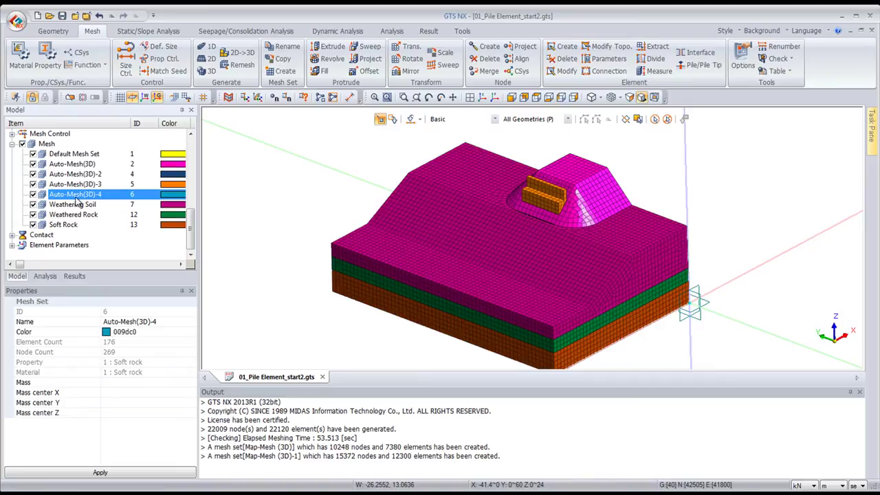
Step: Hide the merged embankment mesh set and rename the slab mesh set beneath the abutment, Auto-Mesh(3D)-4, as base Slab
{"action": "middle_click_drag", "start_coordinate": [522, 223], "coordinate": [508, 233]}
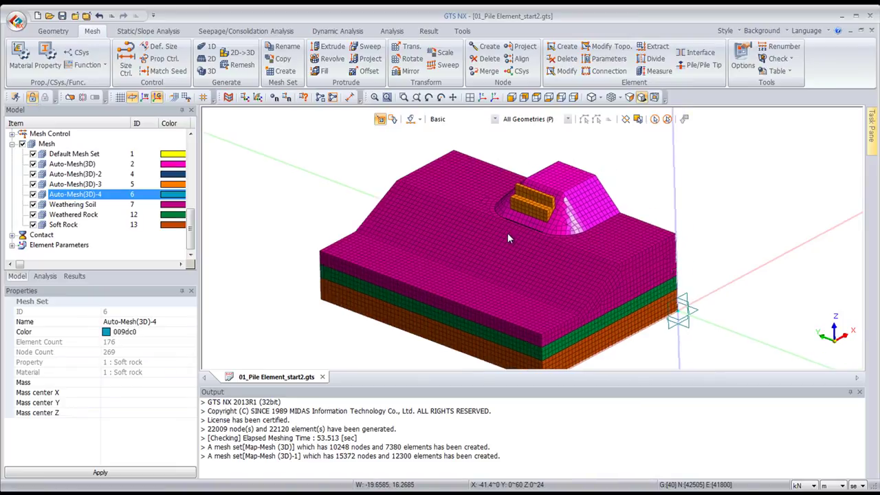
{"action": "scroll", "coordinate": [517, 220], "scroll_direction": "up", "scroll_amount": 5}
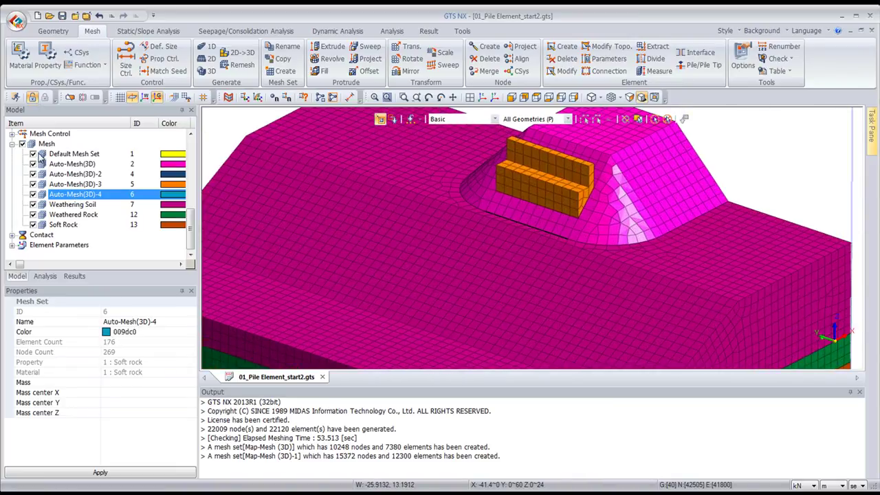
{"action": "left_click", "coordinate": [33, 164]}
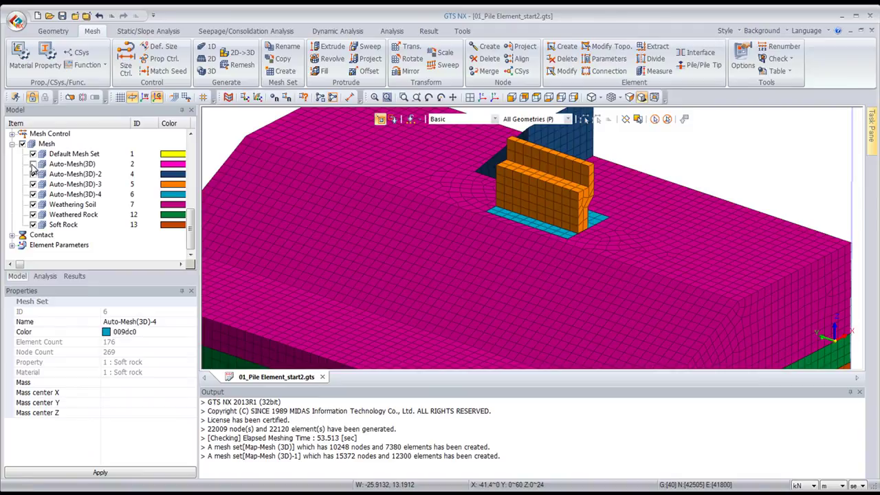
{"action": "left_click", "coordinate": [75, 194]}
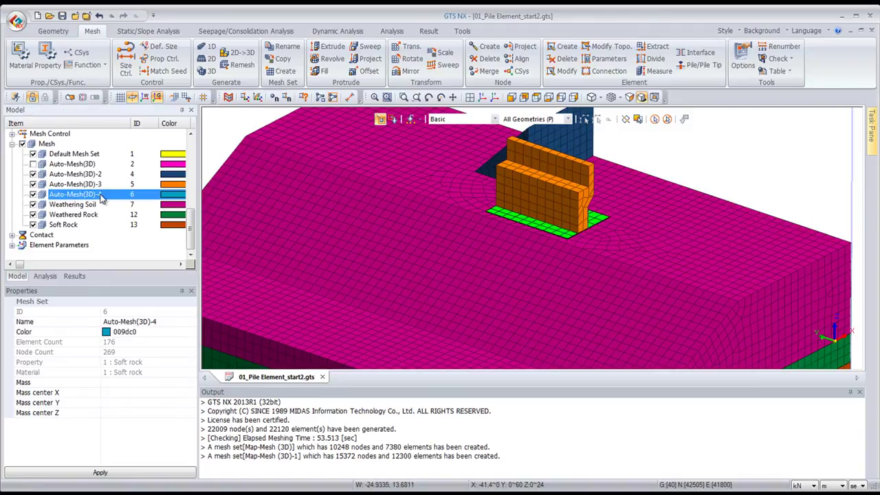
{"action": "left_click", "coordinate": [75, 195]}
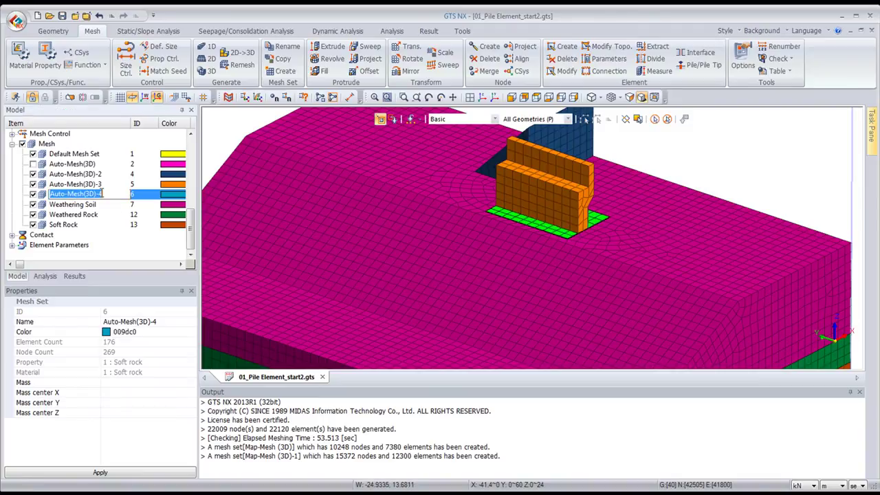
{"action": "type", "text": "base Slab"}
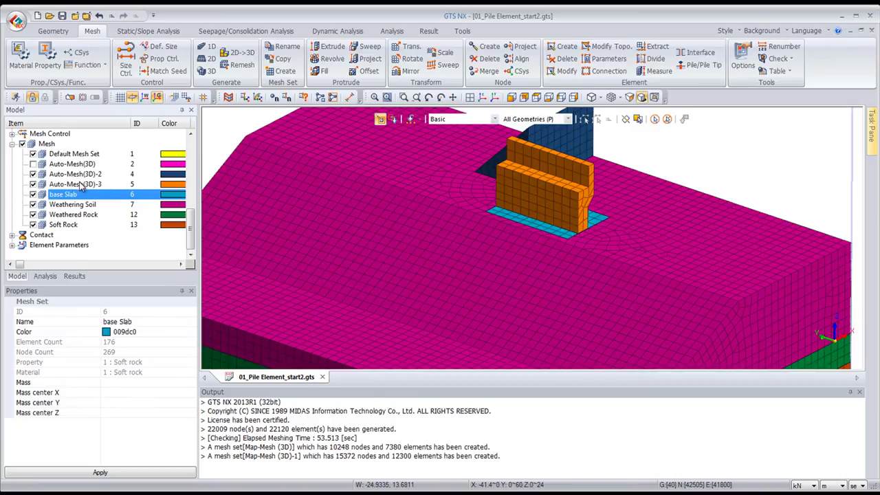
Step: Rename the abutment wall's mesh set, Auto-Mesh(3D)-3, as Abutment
{"action": "left_click", "coordinate": [80, 185]}
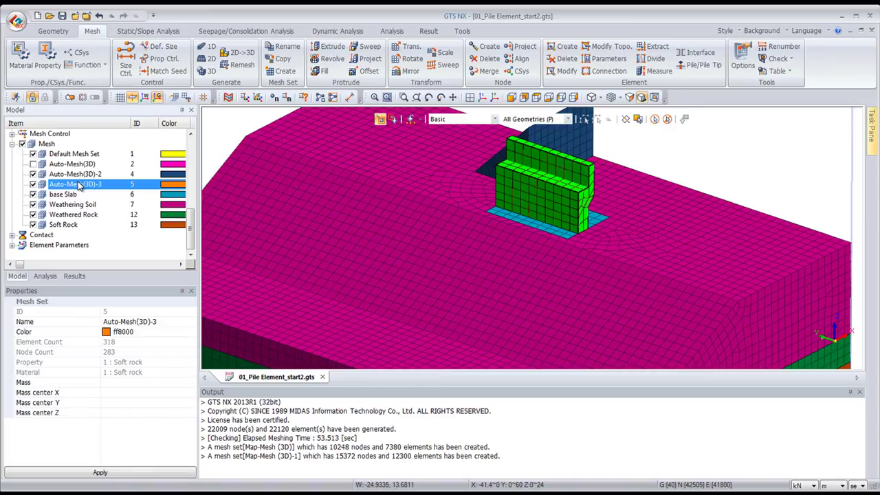
{"action": "left_click", "coordinate": [81, 185]}
{"action": "type", "text": "Abutme"}
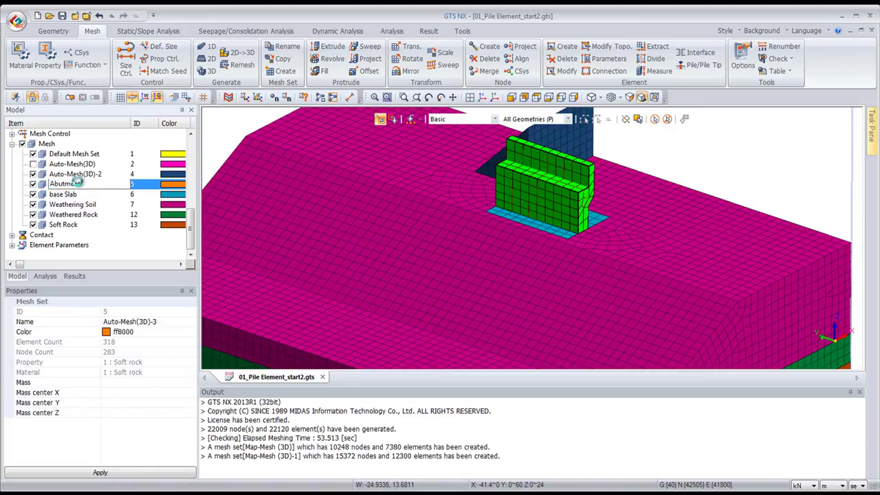
{"action": "type", "text": "nt"}
{"action": "key", "text": "Return"}
Step: Show the hidden embankment mesh set Auto-Mesh(3D) again and merge it with Auto-Mesh(3D)-2
{"action": "left_click", "coordinate": [64, 176]}
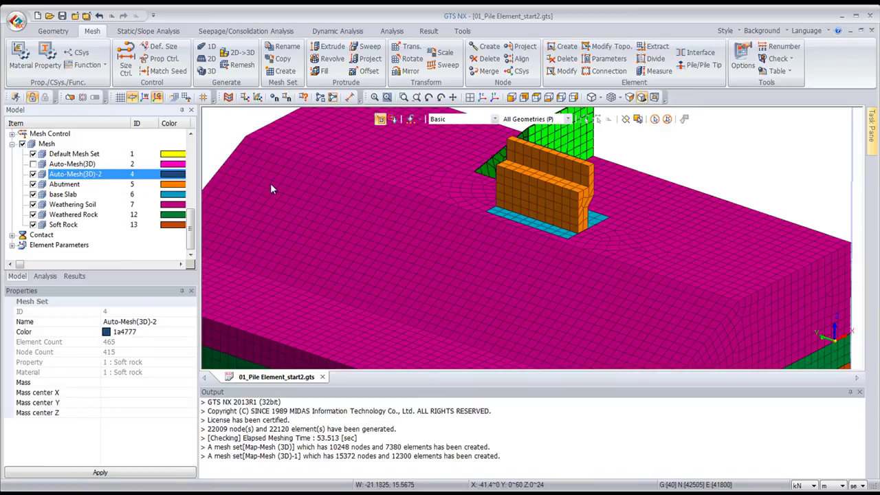
{"action": "left_click", "coordinate": [32, 168]}
{"action": "middle_click_drag", "start_coordinate": [371, 215], "coordinate": [399, 213]}
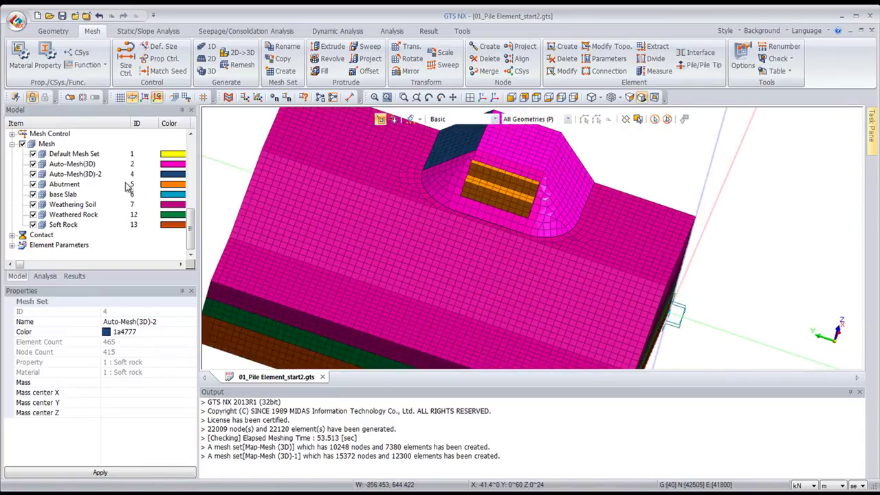
{"action": "left_click", "coordinate": [77, 165]}
{"action": "left_click", "coordinate": [75, 175], "text": "ctrl"}
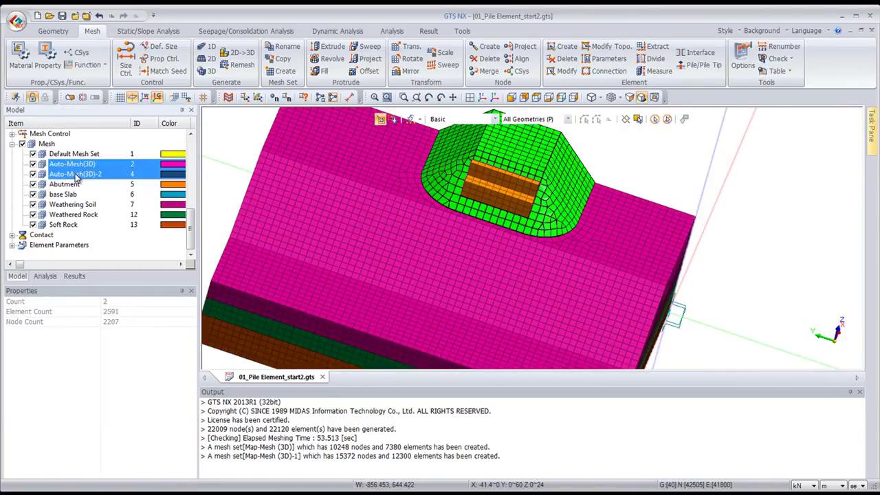
{"action": "right_click", "coordinate": [77, 177]}
{"action": "left_click", "coordinate": [91, 305]}
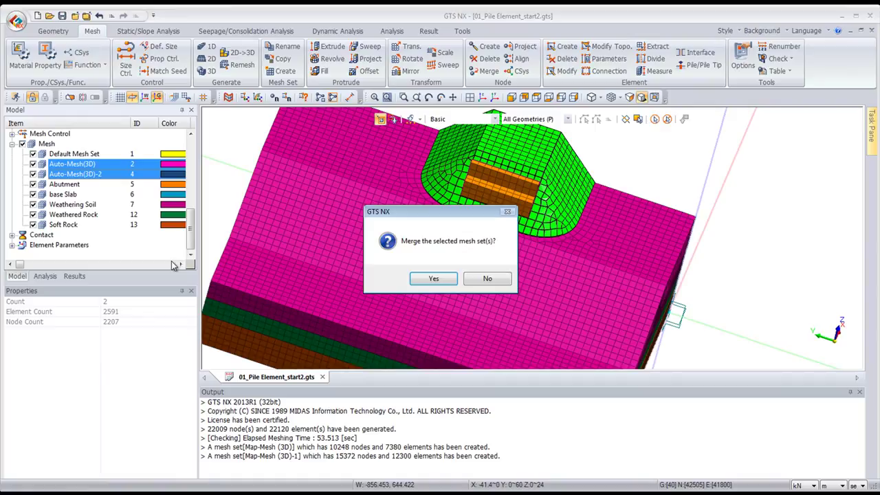
{"action": "left_click", "coordinate": [426, 277]}
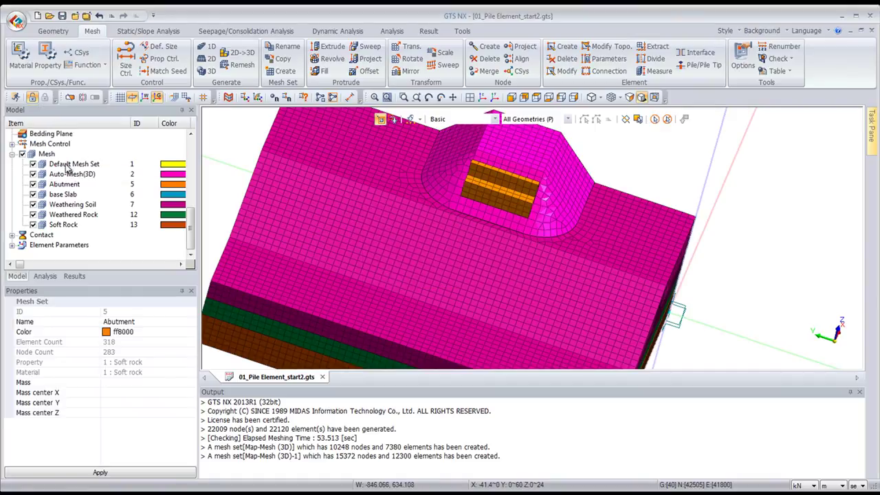
Step: Rename the merged mesh set around the abutment, Auto-Mesh(3D), as Embankment
{"action": "left_click", "coordinate": [79, 177]}
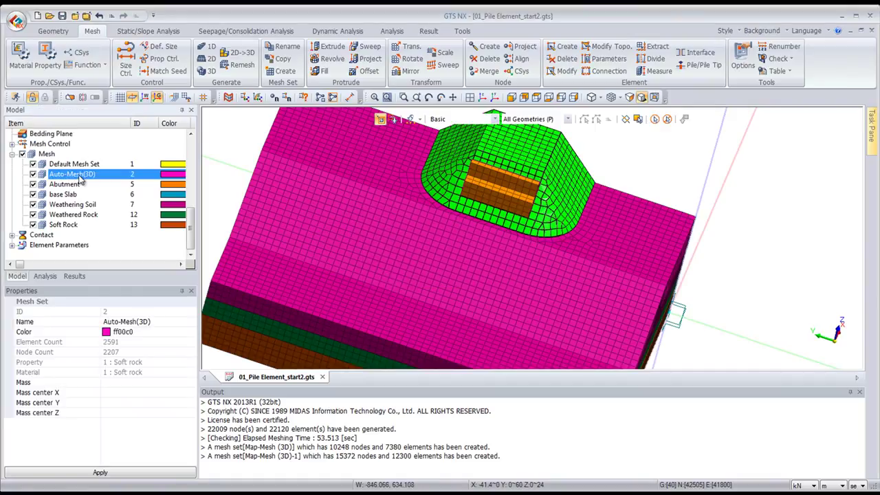
{"action": "left_click", "coordinate": [77, 175]}
{"action": "type", "text": "E"}
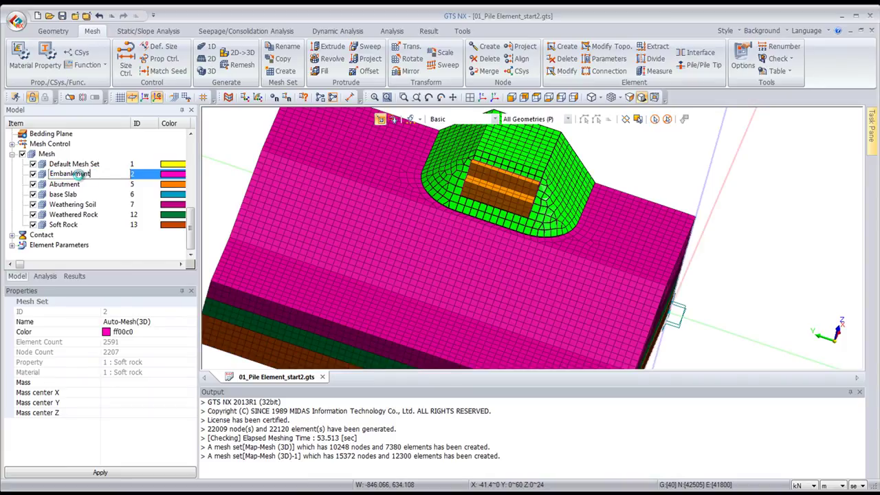
{"action": "type", "text": "mbankment"}
{"action": "key", "text": "Return"}
Step: Hide all mesh sets and display only the Pile geometry set
{"action": "middle_click_drag", "start_coordinate": [468, 298], "coordinate": [534, 214]}
{"action": "scroll", "coordinate": [475, 274], "scroll_direction": "down", "scroll_amount": 5}
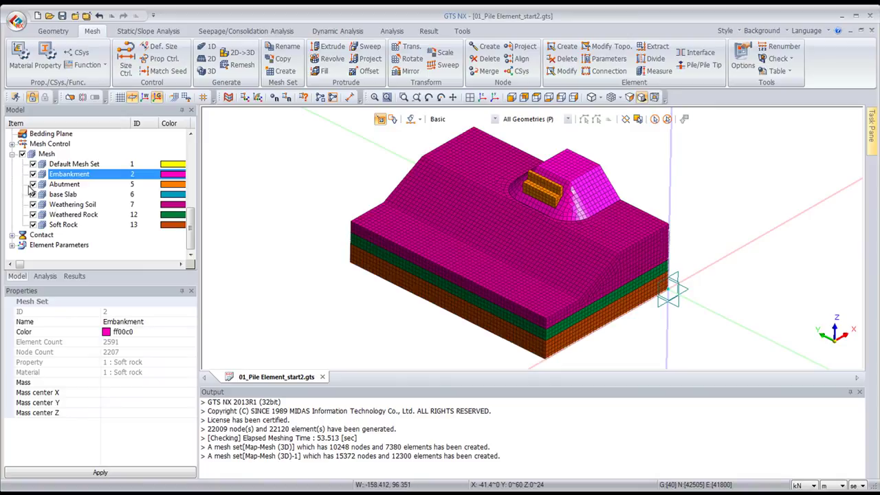
{"action": "left_click", "coordinate": [23, 154]}
{"action": "left_click_drag", "start_coordinate": [190, 227], "coordinate": [188, 193]}
{"action": "left_click", "coordinate": [33, 185]}
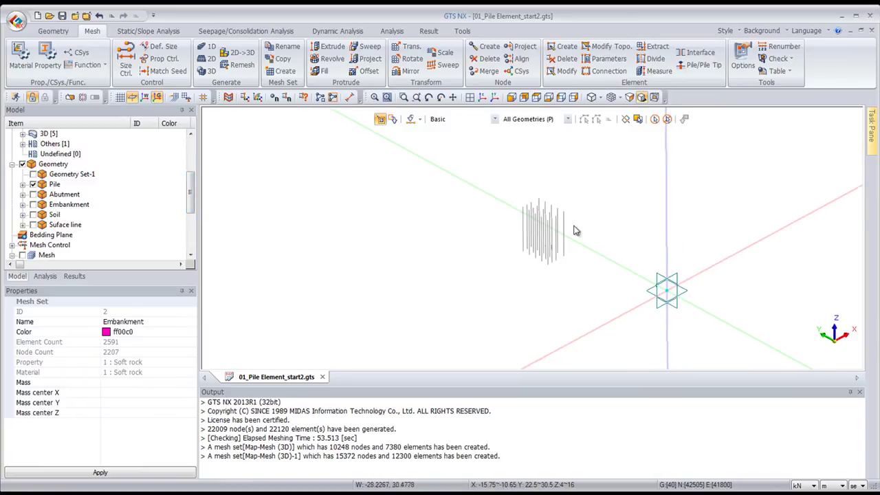
{"action": "scroll", "coordinate": [576, 227], "scroll_direction": "up", "scroll_amount": 4}
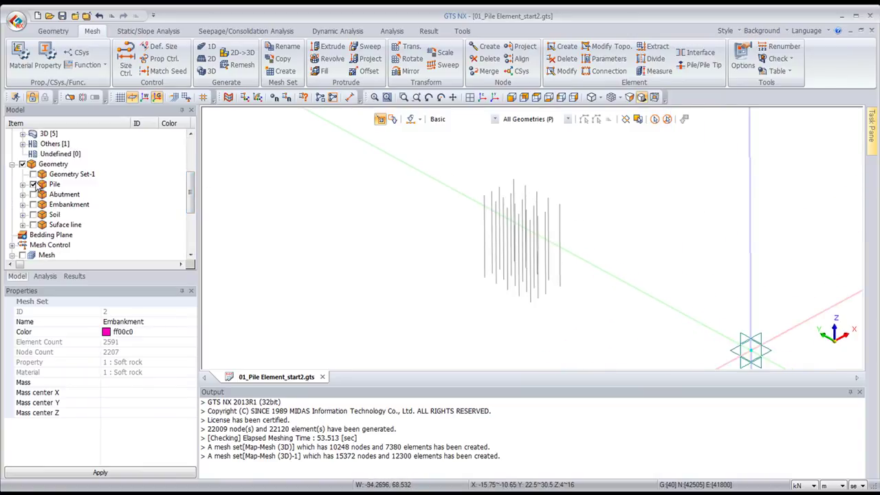
Step: Show the abutment's base slab solid, Extrude 124, and examine how the pile lines meet it
{"action": "left_click", "coordinate": [23, 195]}
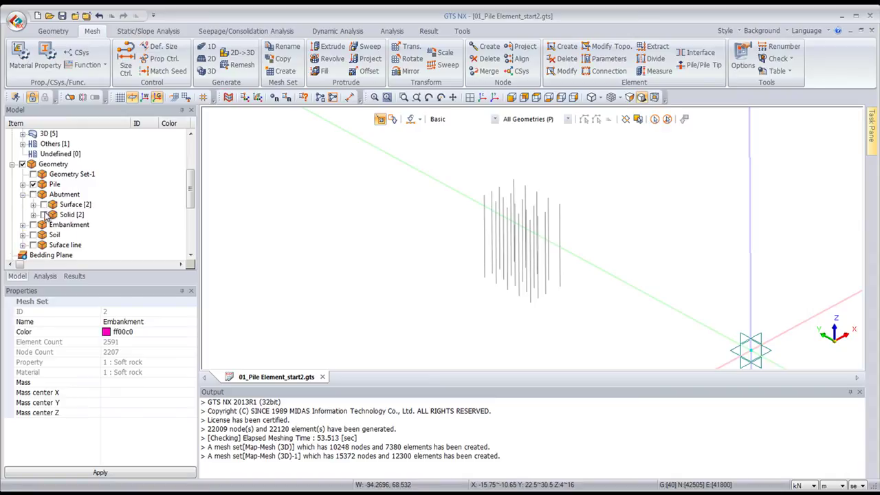
{"action": "left_click", "coordinate": [33, 214]}
{"action": "left_click", "coordinate": [54, 225]}
{"action": "left_click", "coordinate": [54, 225]}
{"action": "left_click", "coordinate": [55, 235]}
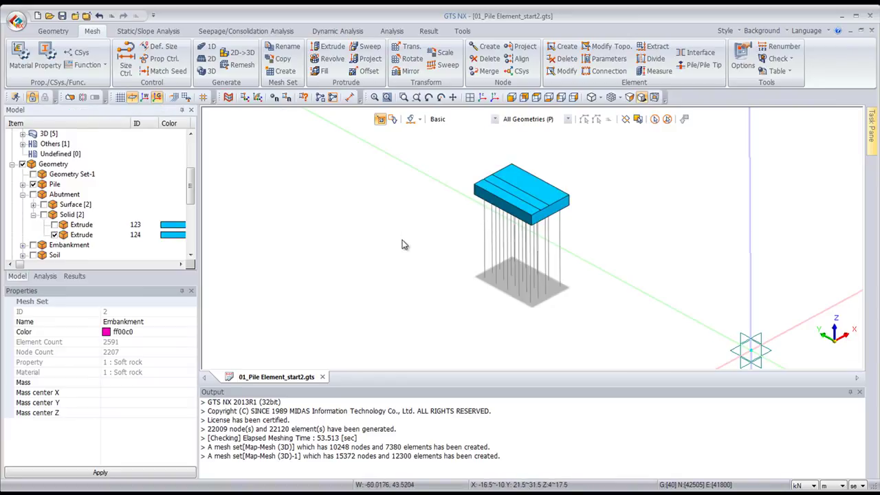
{"action": "scroll", "coordinate": [462, 209], "scroll_direction": "up", "scroll_amount": 3}
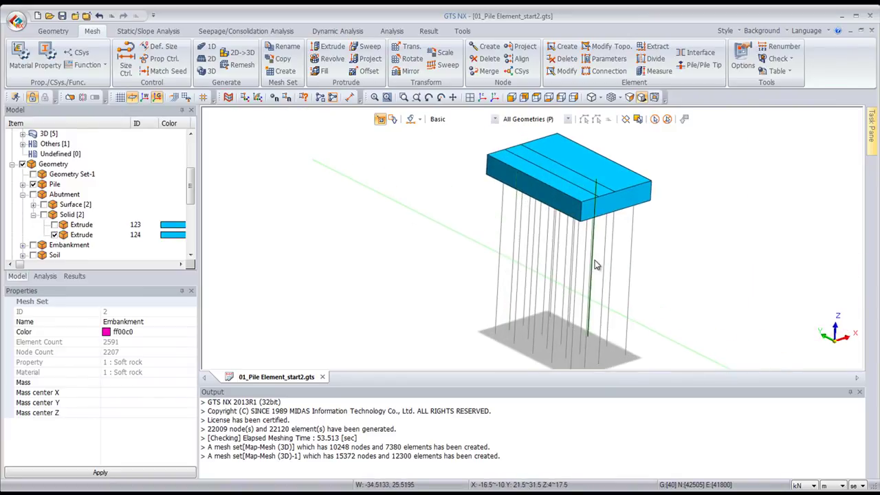
{"action": "middle_click_drag", "start_coordinate": [625, 248], "coordinate": [484, 193]}
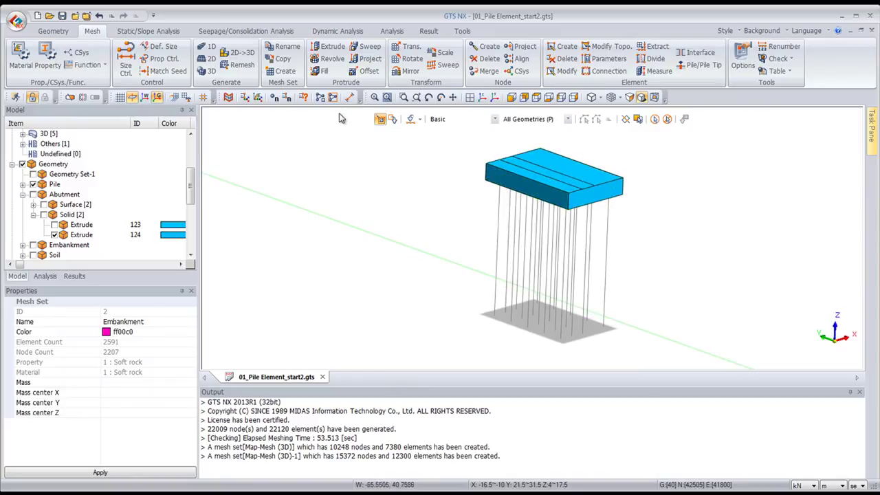
Step: Start generating a 1D edge mesh for the piles with the size method set to 1 division
{"action": "left_click", "coordinate": [210, 47]}
{"action": "left_click_drag", "start_coordinate": [118, 111], "coordinate": [354, 137]}
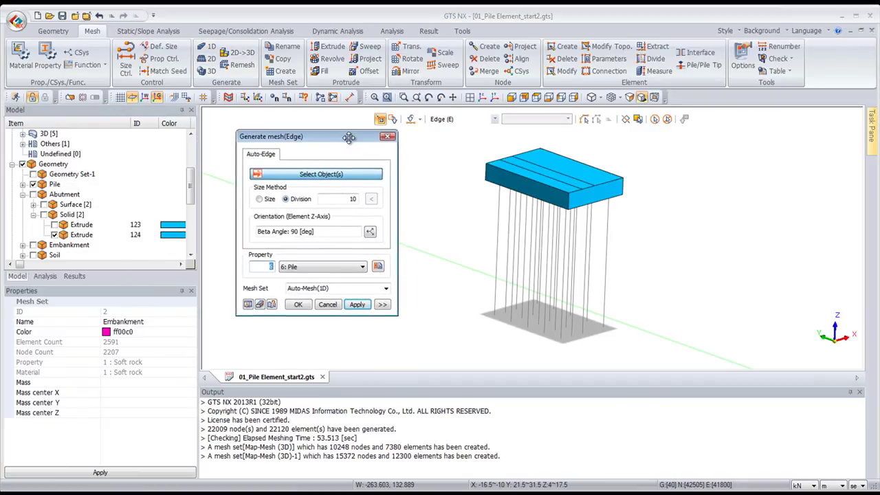
{"action": "double_click", "coordinate": [344, 198]}
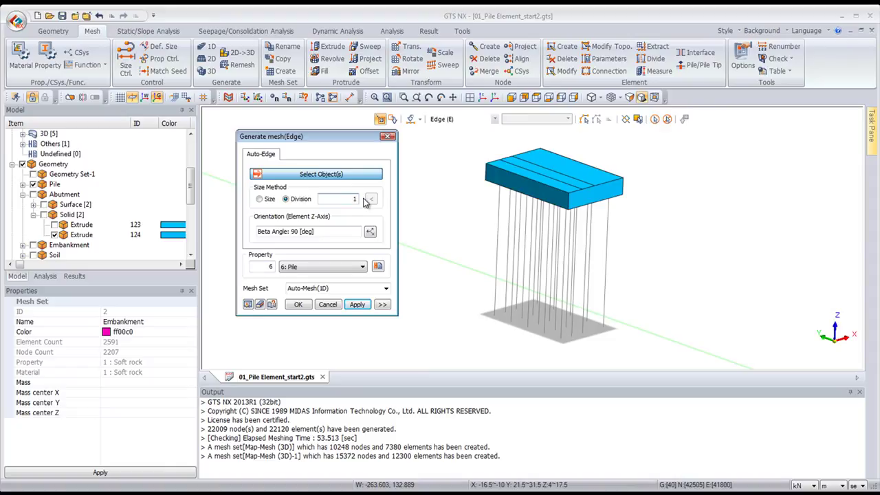
{"action": "type", "text": "1"}
{"action": "left_click", "coordinate": [625, 241]}
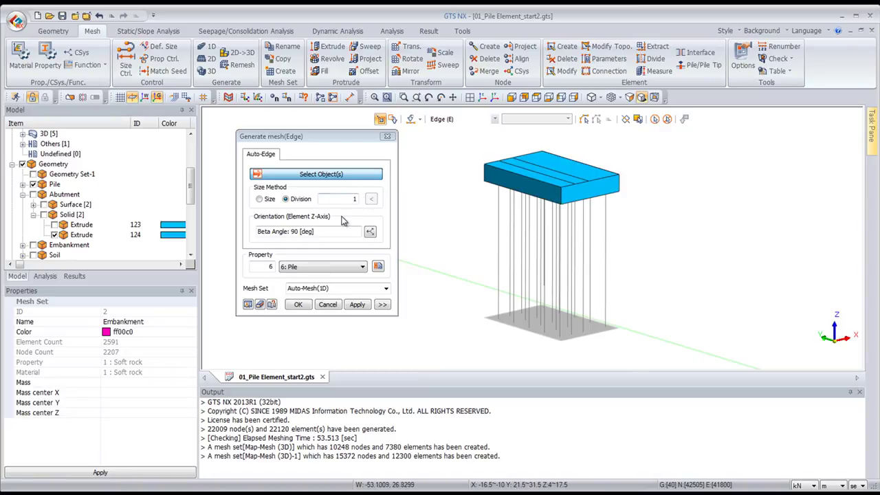
Step: Hide the base slab solid and reselect only the pile lines as the edges to mesh
{"action": "left_click_drag", "start_coordinate": [460, 165], "coordinate": [656, 371]}
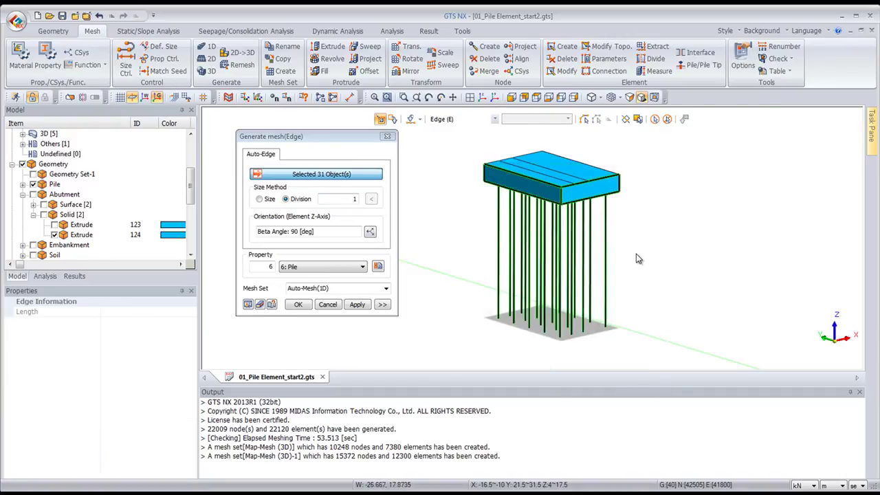
{"action": "left_click", "coordinate": [54, 235]}
{"action": "left_click", "coordinate": [370, 174]}
{"action": "left_click_drag", "start_coordinate": [500, 164], "coordinate": [688, 345]}
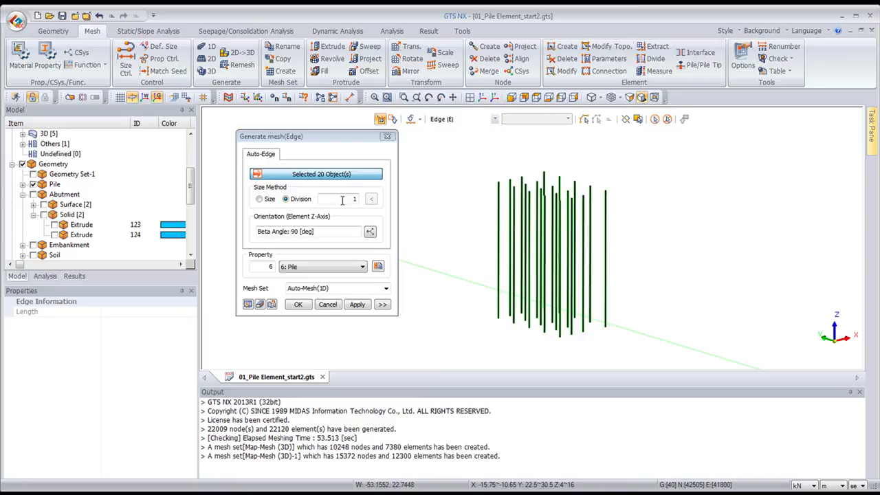
Step: Generate the 1D pile mesh with property 6: Pile in a mesh set named Pile, previewing the divisions first
{"action": "left_click", "coordinate": [331, 271]}
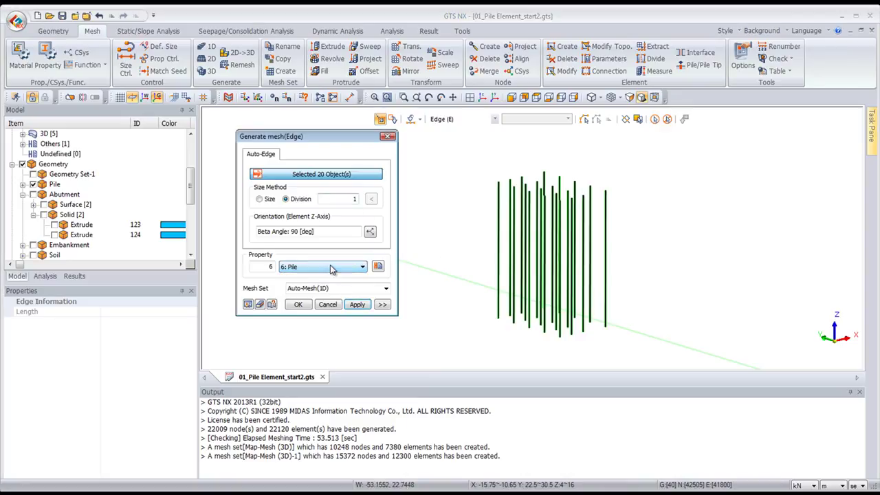
{"action": "double_click", "coordinate": [348, 288]}
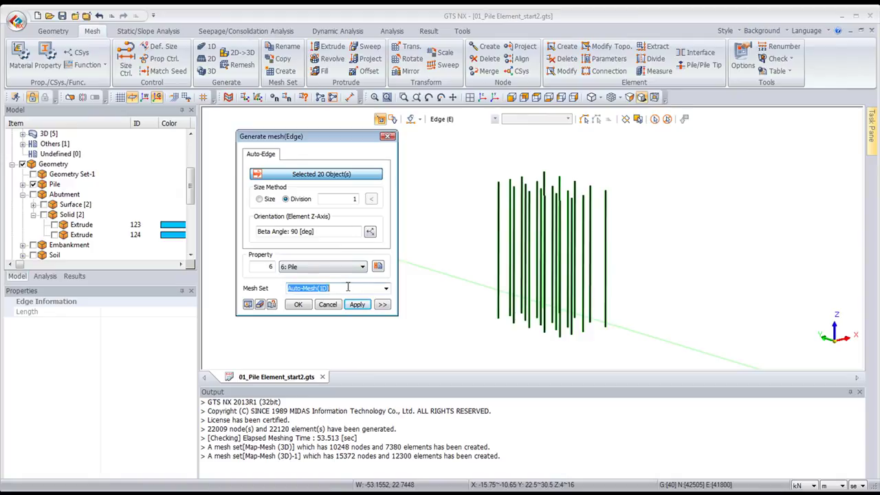
{"action": "type", "text": "Pile"}
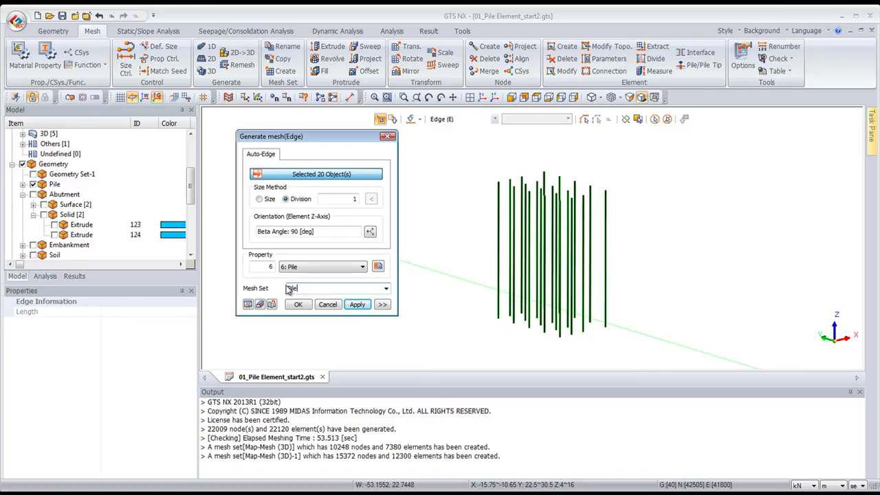
{"action": "left_click", "coordinate": [247, 307]}
{"action": "left_click", "coordinate": [299, 307]}
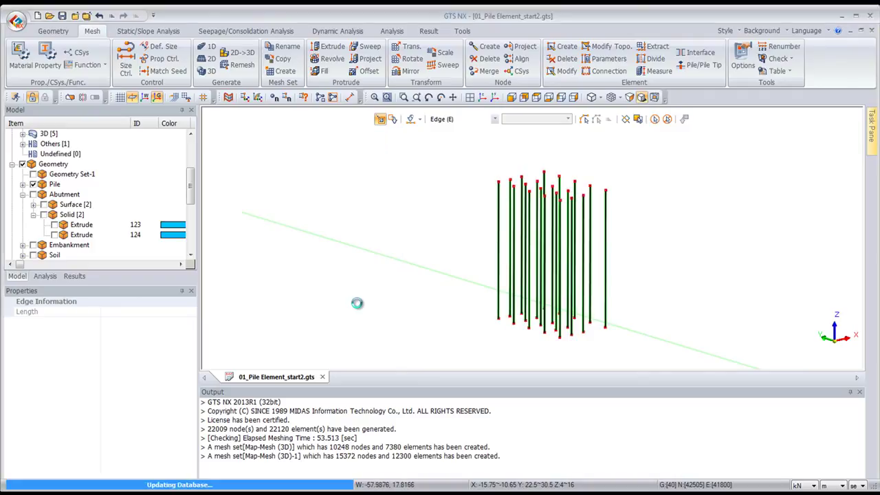
Step: Turn on node display for the Pile mesh set
{"action": "mouse_move", "coordinate": [501, 249]}
{"action": "middle_mouse_down"}
{"action": "mouse_move", "coordinate": [528, 250]}
{"action": "mouse_move", "coordinate": [498, 244]}
{"action": "middle_mouse_up"}
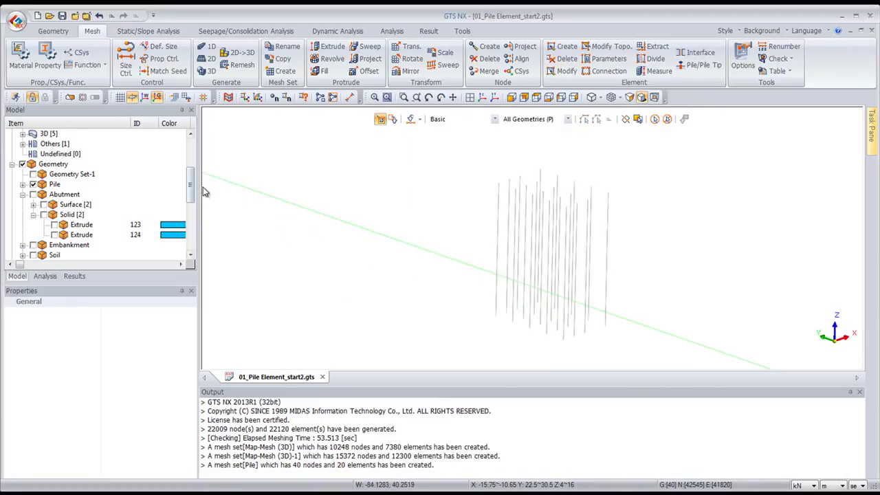
{"action": "left_click_drag", "start_coordinate": [191, 199], "coordinate": [98, 230]}
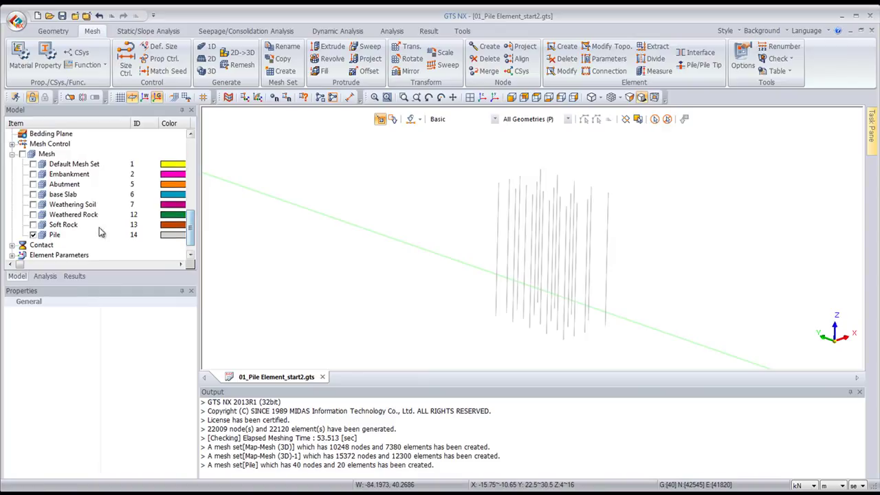
{"action": "left_click", "coordinate": [55, 234]}
{"action": "right_click", "coordinate": [54, 236]}
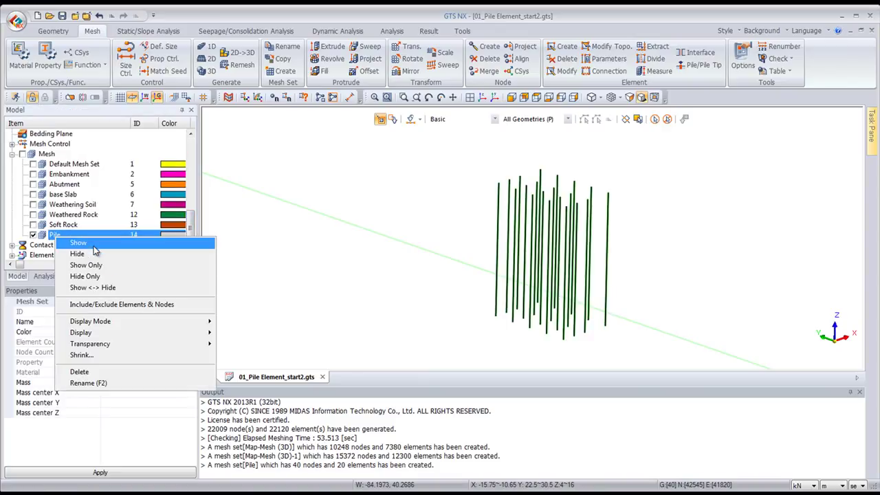
{"action": "mouse_move", "coordinate": [153, 334]}
{"action": "left_click", "coordinate": [237, 333]}
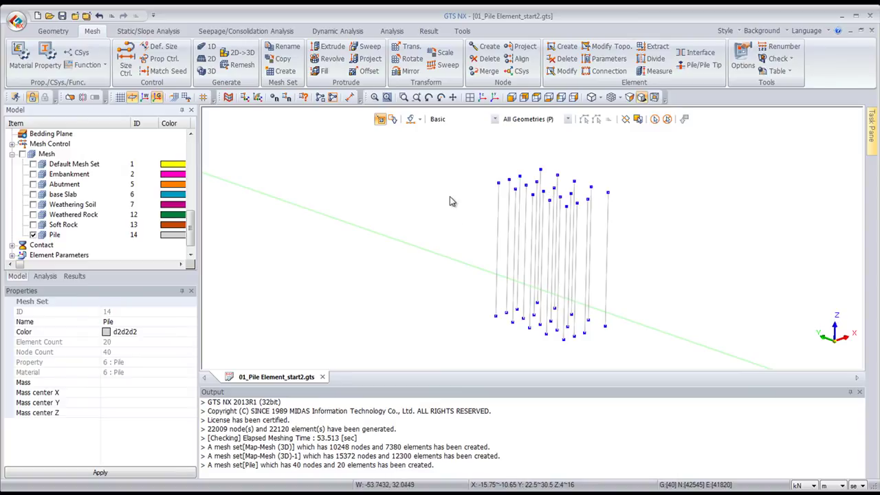
Step: Create pile elements from all the 1D elements in the Pile mesh set, using property 7: Pile(Interface) and mesh set Pile
{"action": "mouse_move", "coordinate": [460, 191]}
{"action": "middle_mouse_down"}
{"action": "mouse_move", "coordinate": [454, 185]}
{"action": "mouse_move", "coordinate": [468, 181]}
{"action": "middle_mouse_up"}
{"action": "scroll", "coordinate": [457, 187], "scroll_direction": "down", "scroll_amount": 2}
{"action": "left_click", "coordinate": [702, 66]}
{"action": "left_click_drag", "start_coordinate": [118, 121], "coordinate": [357, 151]}
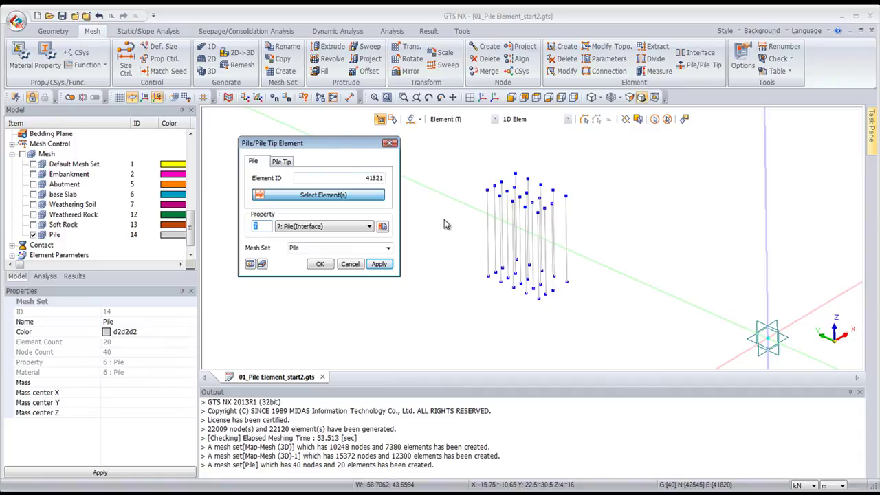
{"action": "scroll", "coordinate": [454, 228], "scroll_direction": "up", "scroll_amount": 3}
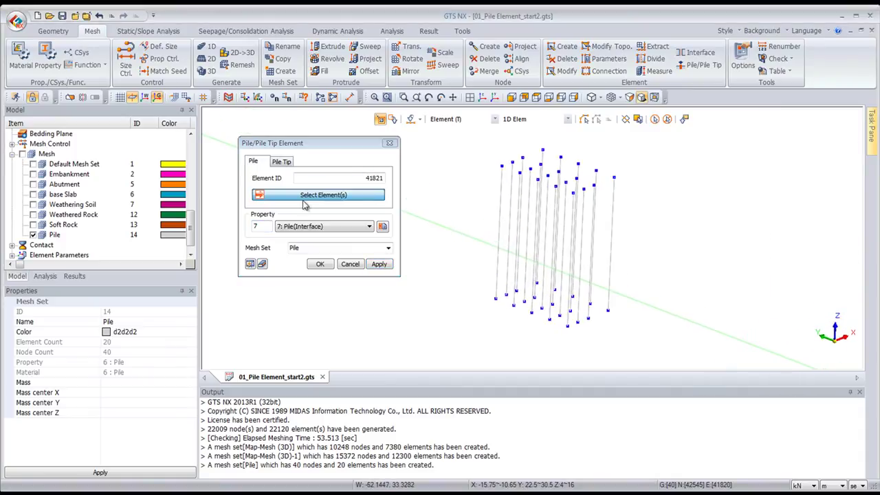
{"action": "scroll", "coordinate": [465, 199], "scroll_direction": "down", "scroll_amount": 2}
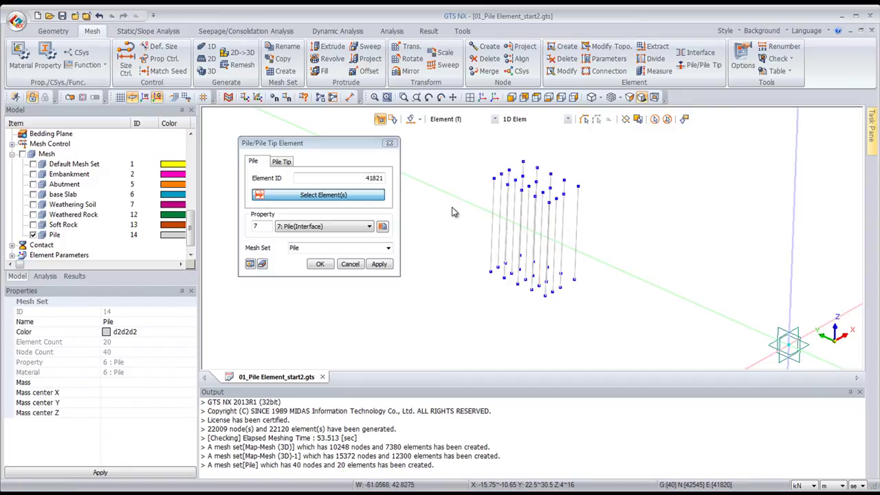
{"action": "left_click_drag", "start_coordinate": [456, 142], "coordinate": [613, 314]}
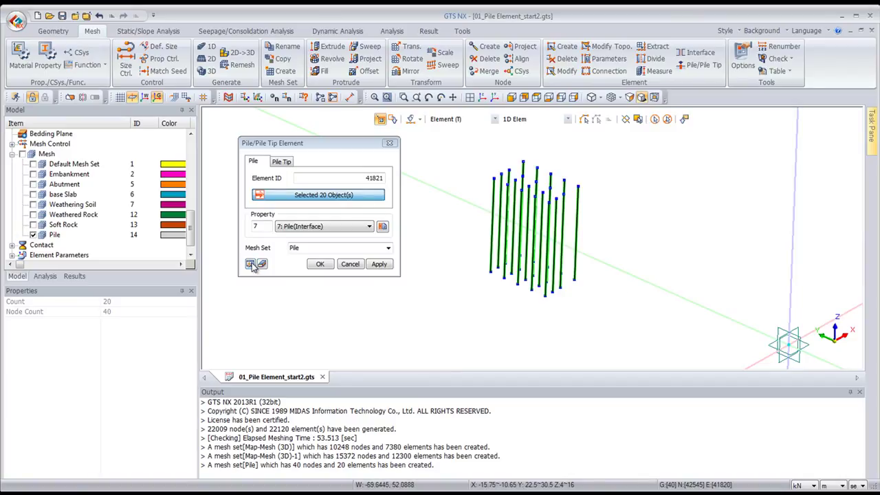
{"action": "left_click", "coordinate": [380, 264]}
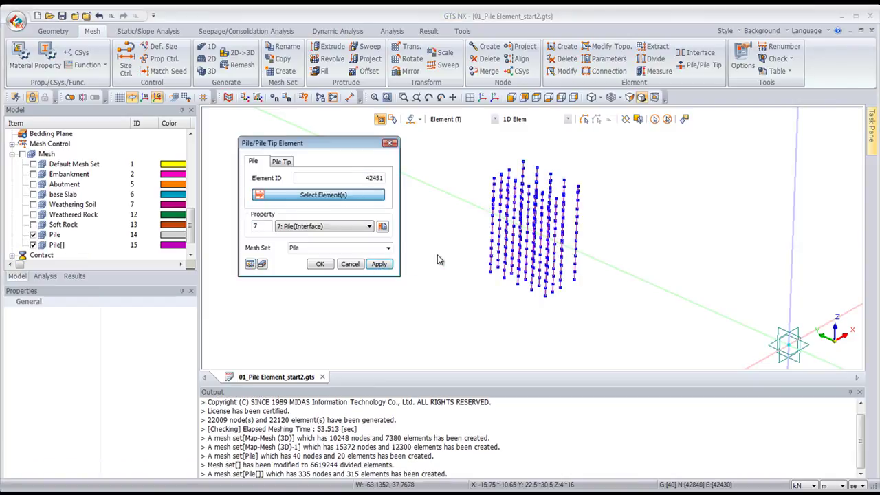
{"action": "middle_click_drag", "start_coordinate": [593, 251], "coordinate": [497, 198]}
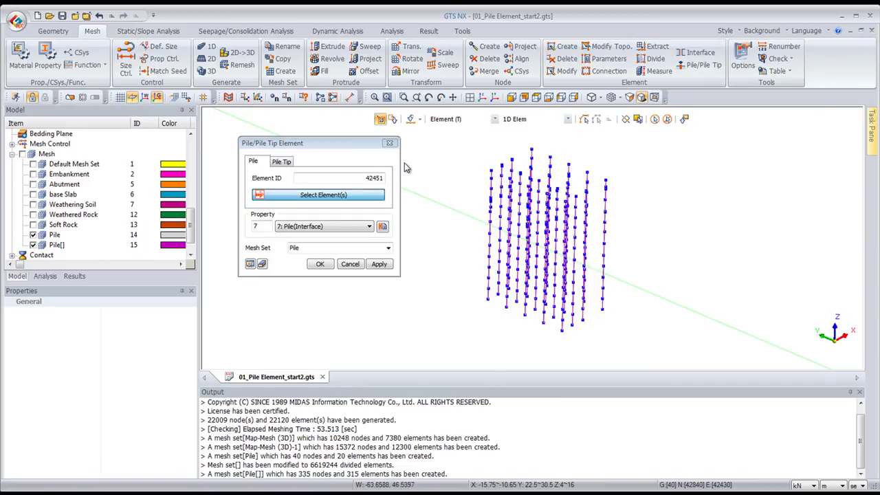
Step: Create pile tip elements at the lowest nodes of all piles, using property 8: Pile tip and mesh set Pile Tip
{"action": "left_click", "coordinate": [286, 163]}
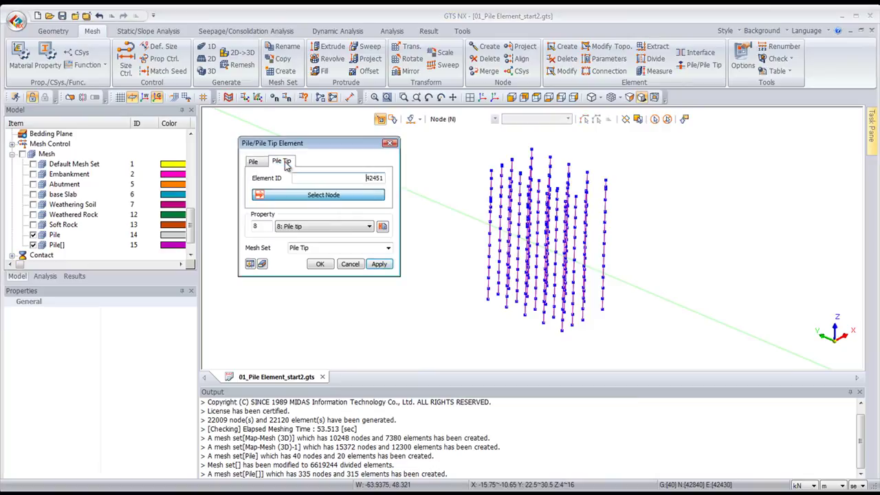
{"action": "left_click", "coordinate": [511, 97]}
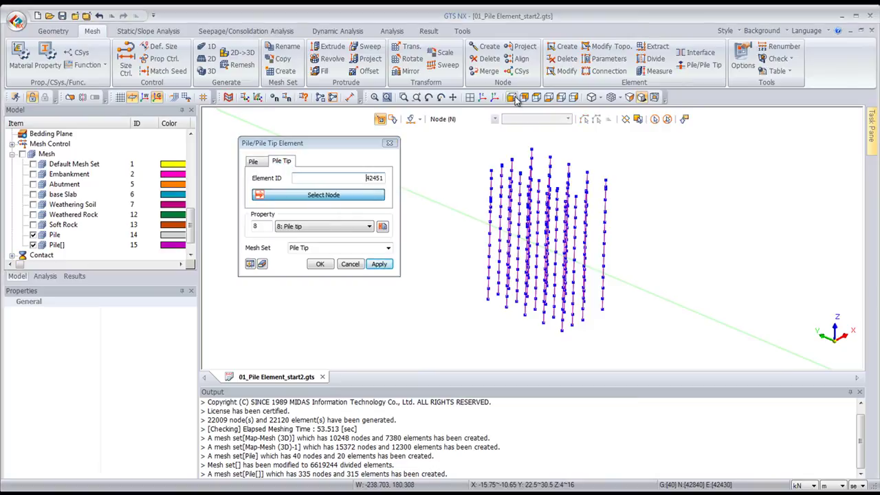
{"action": "left_click_drag", "start_coordinate": [467, 364], "coordinate": [607, 351]}
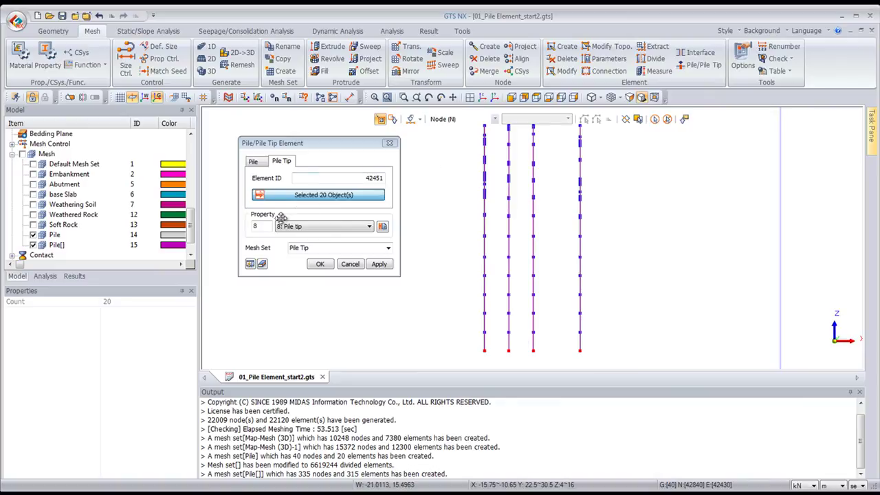
{"action": "left_click", "coordinate": [320, 267]}
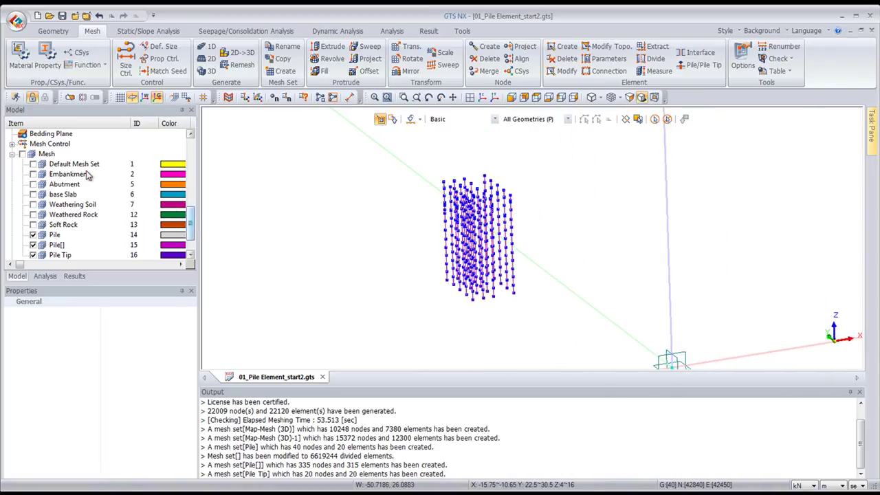
Step: Show all mesh sets and bring the complete soil, embankment and abutment mesh into view
{"action": "left_click", "coordinate": [23, 154]}
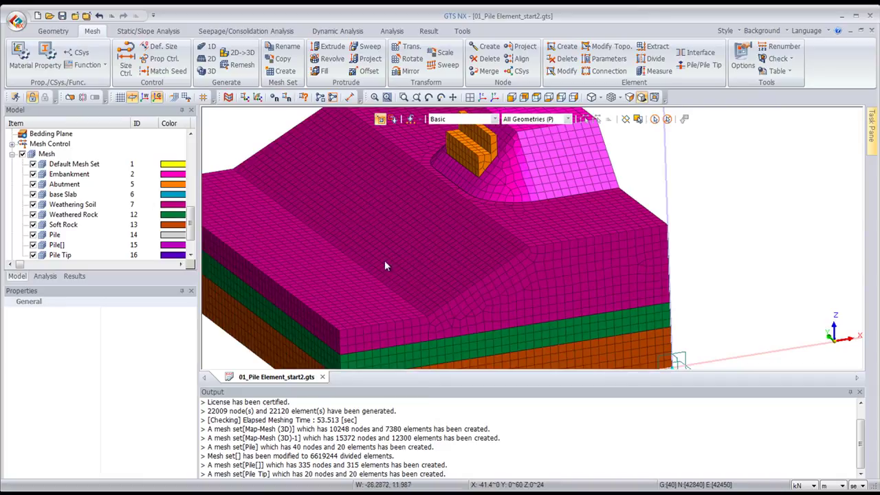
{"action": "scroll", "coordinate": [592, 269], "scroll_direction": "down", "scroll_amount": 5}
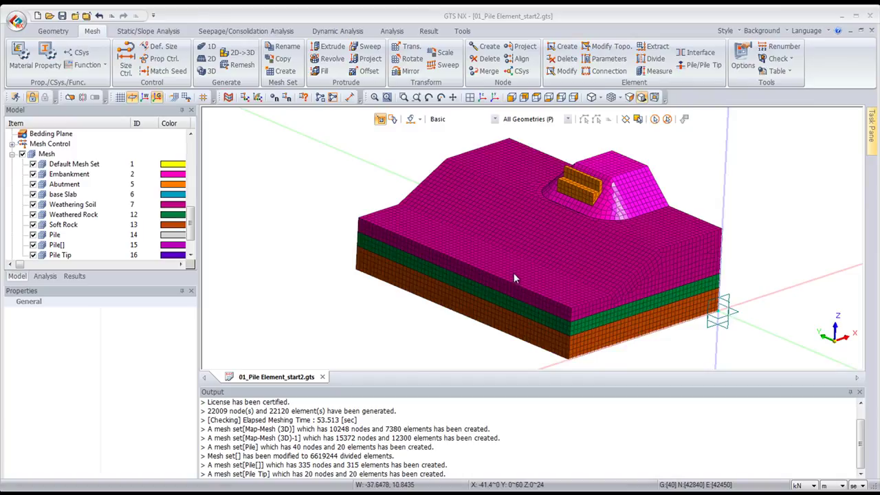
{"action": "middle_click_drag", "start_coordinate": [456, 181], "coordinate": [453, 184]}
Step: Examine which property and material are assigned to the Embankment, Weathering Soil and Soft Rock mesh sets
{"action": "left_click", "coordinate": [568, 120]}
{"action": "left_click", "coordinate": [568, 121]}
{"action": "left_click", "coordinate": [64, 167]}
{"action": "left_click", "coordinate": [65, 176]}
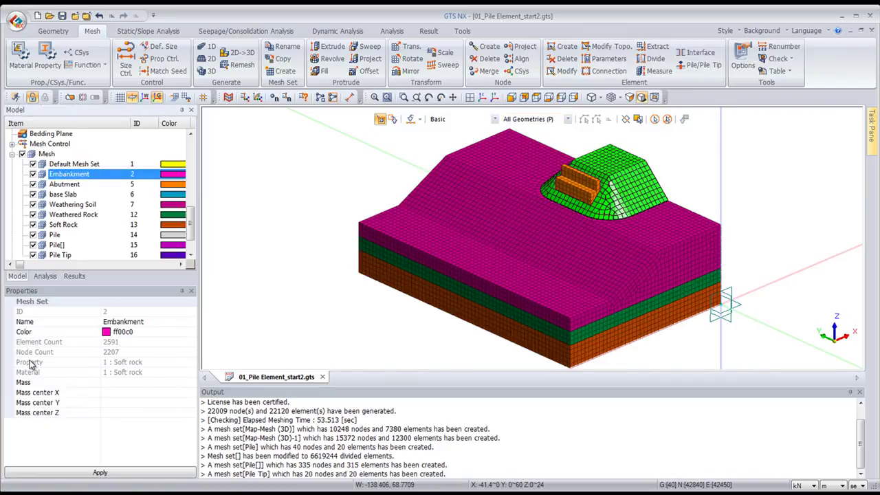
{"action": "left_click", "coordinate": [167, 360]}
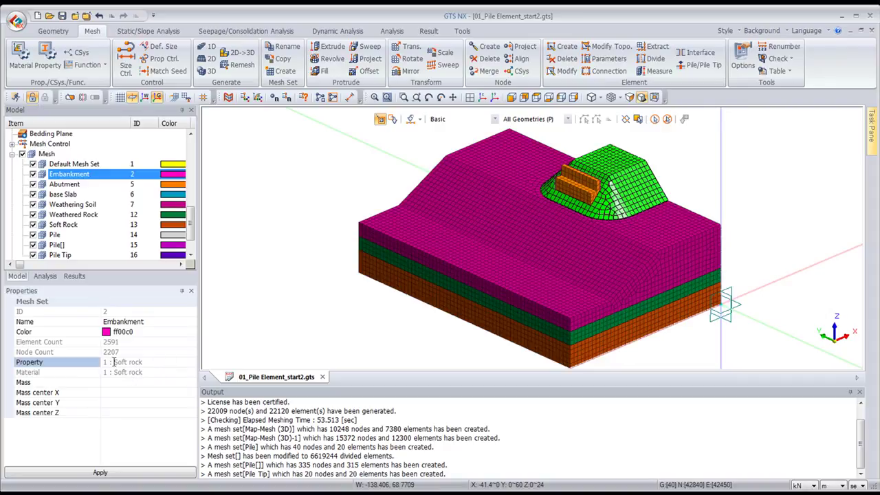
{"action": "left_click", "coordinate": [72, 184]}
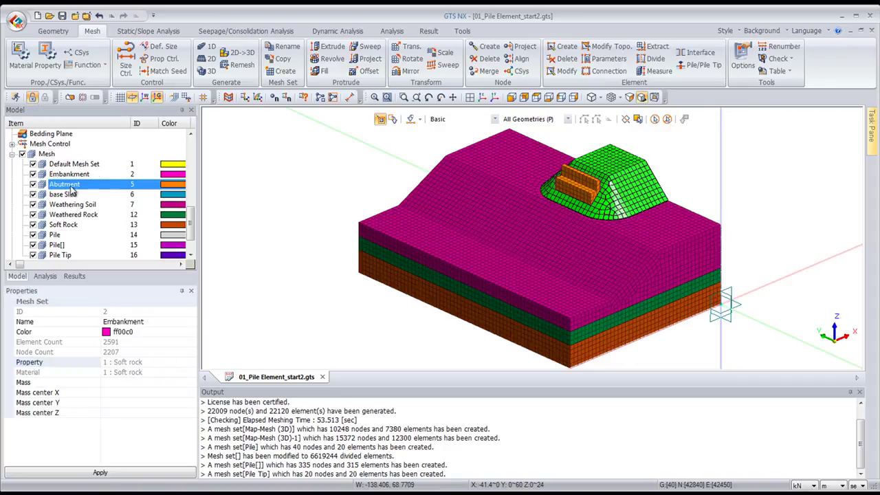
{"action": "left_click", "coordinate": [69, 194]}
{"action": "left_click", "coordinate": [73, 204]}
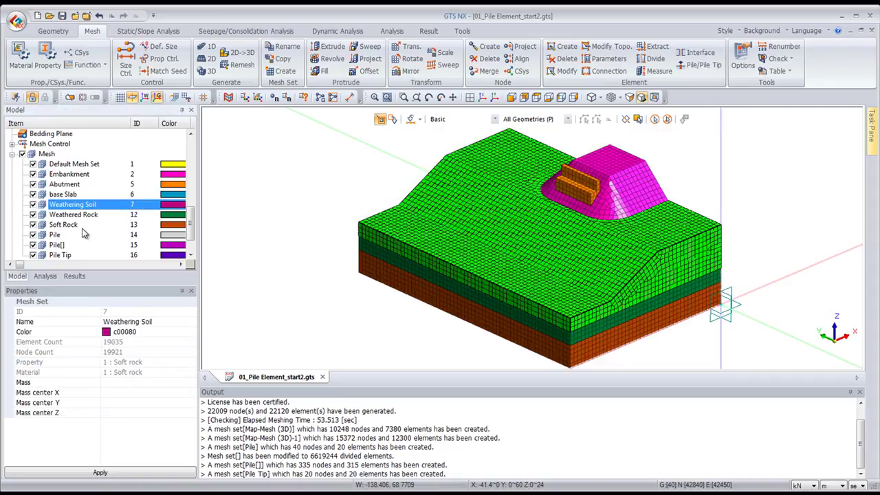
{"action": "left_click", "coordinate": [79, 225]}
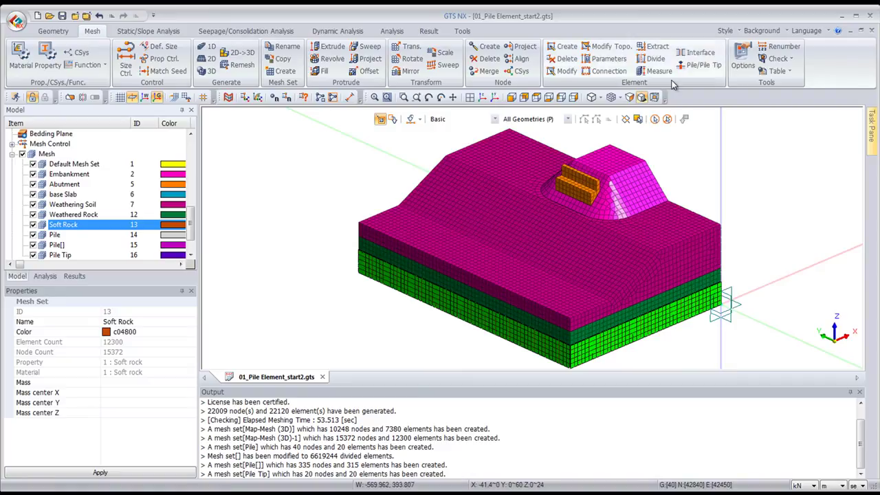
Step: Change the 3D element property of the Embankment mesh set to 4: Embankment through the mesh parameters
{"action": "left_click", "coordinate": [605, 58]}
{"action": "left_click_drag", "start_coordinate": [105, 119], "coordinate": [262, 129]}
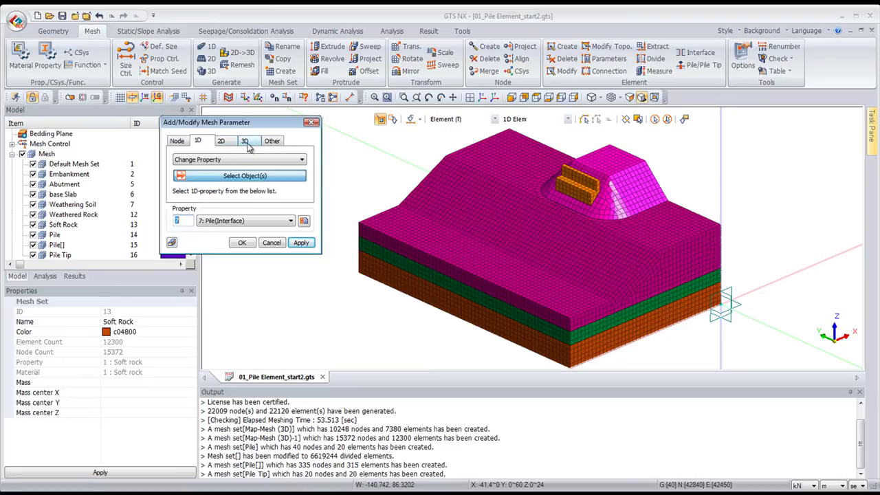
{"action": "left_click", "coordinate": [246, 142]}
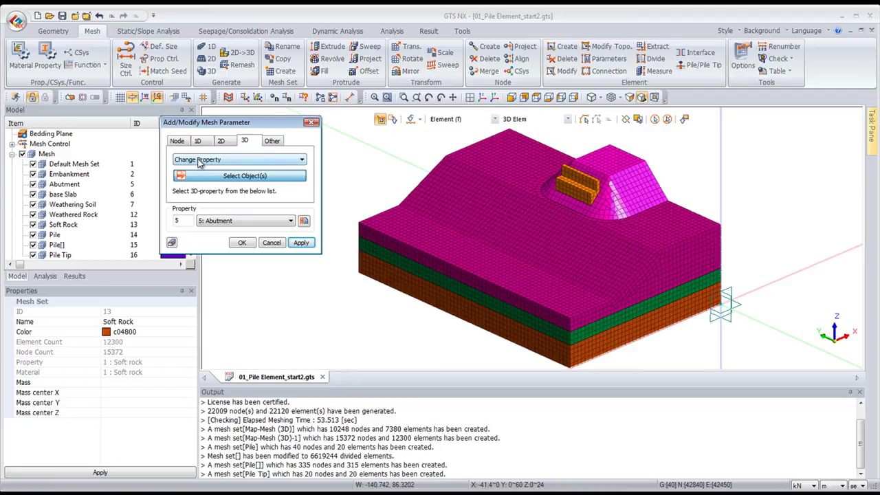
{"action": "left_click_drag", "start_coordinate": [234, 123], "coordinate": [285, 114]}
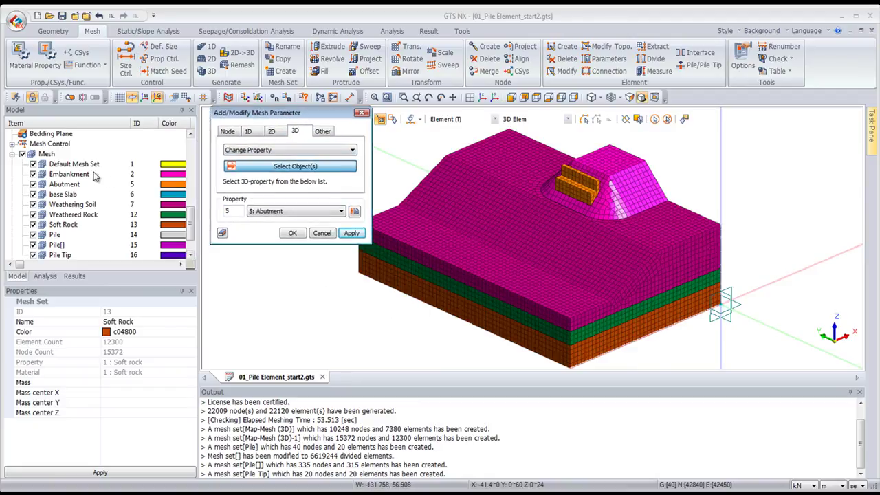
{"action": "left_click", "coordinate": [70, 176]}
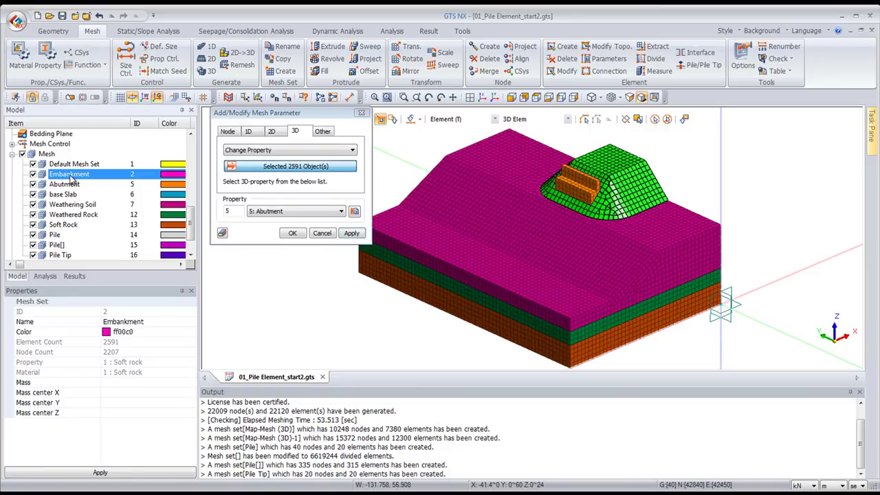
{"action": "left_click", "coordinate": [308, 213]}
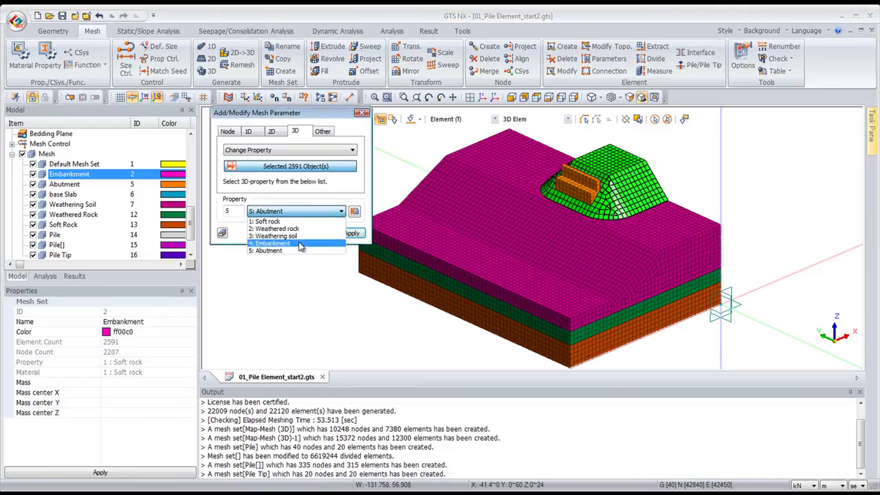
{"action": "left_click", "coordinate": [300, 246]}
{"action": "left_click", "coordinate": [352, 233]}
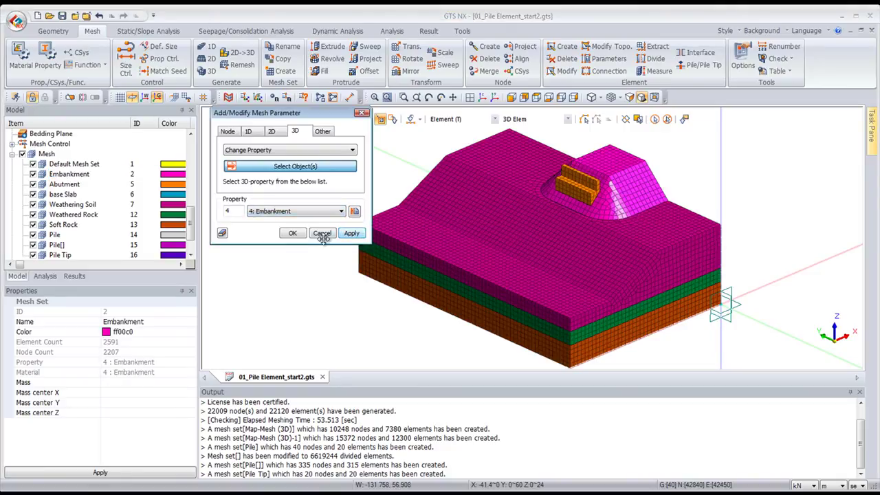
Step: Change the 3D element property of the Abutment mesh set to 5: Abutment
{"action": "left_click", "coordinate": [61, 185]}
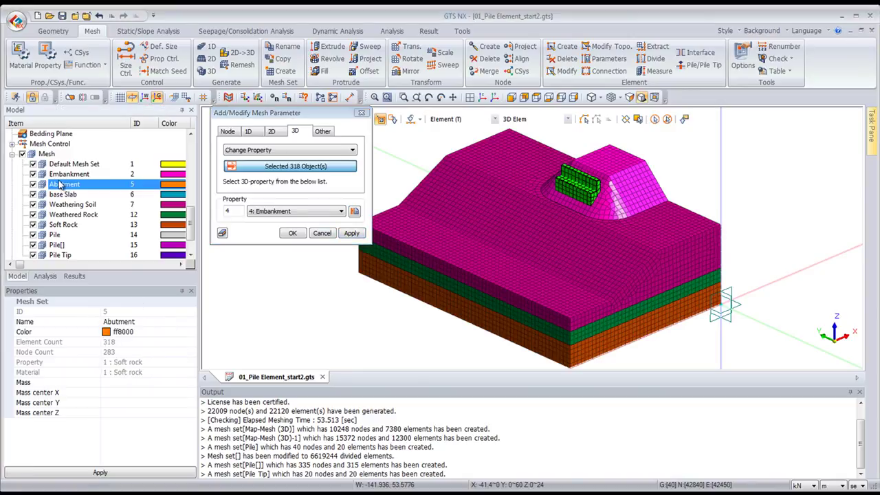
{"action": "left_click", "coordinate": [289, 213]}
{"action": "left_click", "coordinate": [282, 254]}
{"action": "left_click", "coordinate": [350, 234]}
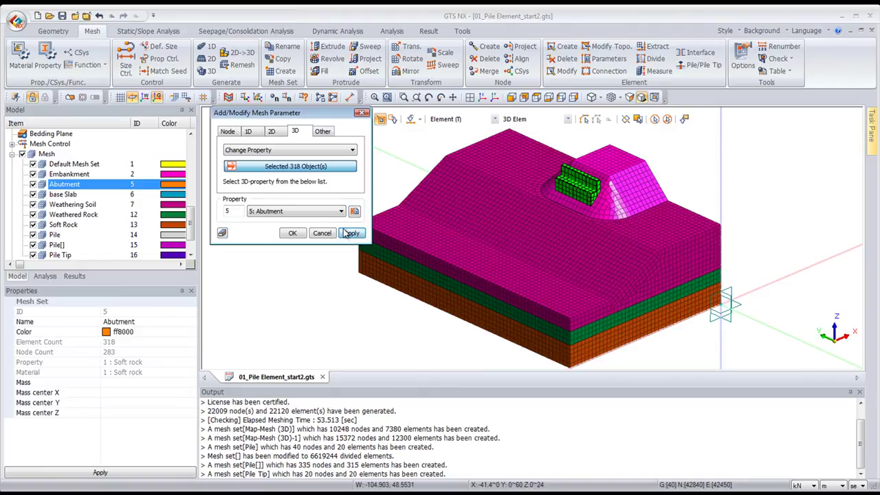
Step: Change the 3D property of the base Slab mesh set and the Weathering Soil mesh set to 3: Weathering soil
{"action": "left_click", "coordinate": [64, 195]}
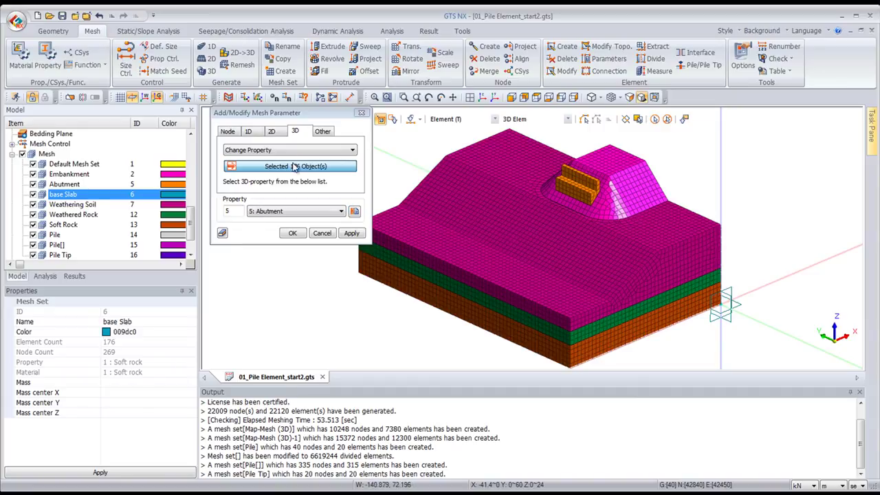
{"action": "left_click", "coordinate": [289, 211]}
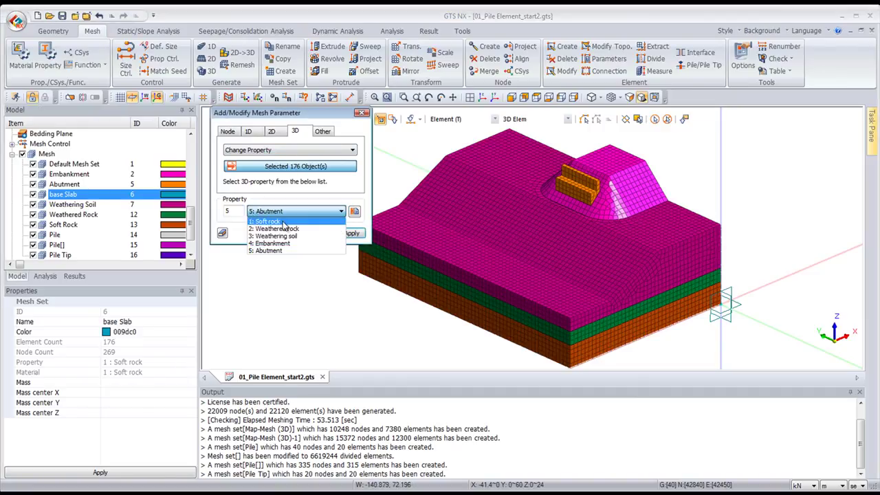
{"action": "left_click", "coordinate": [296, 237]}
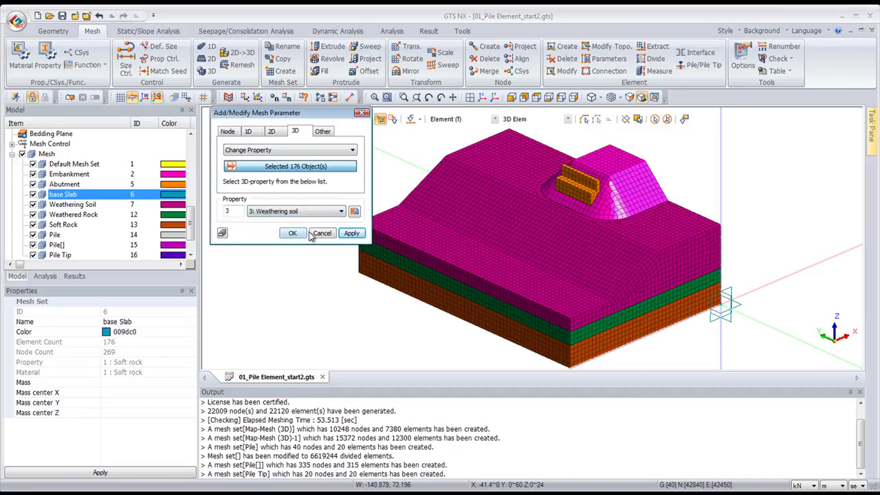
{"action": "left_click", "coordinate": [351, 233]}
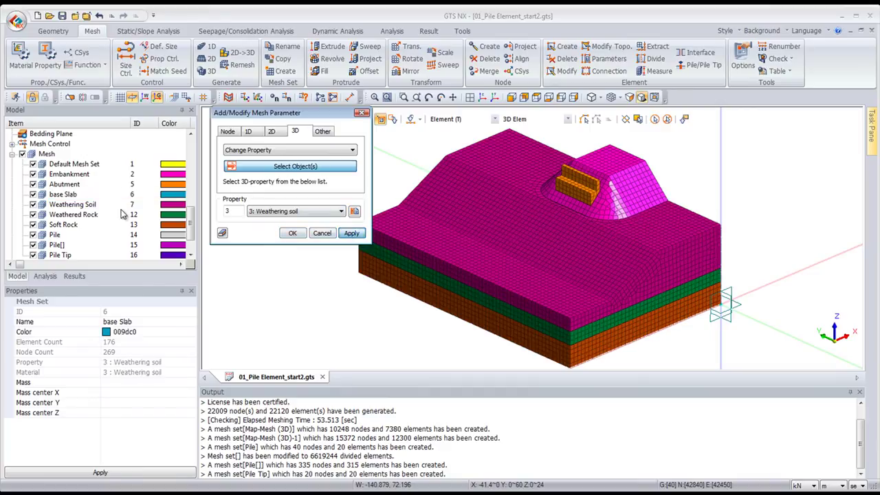
{"action": "left_click", "coordinate": [63, 194]}
{"action": "left_click", "coordinate": [72, 205]}
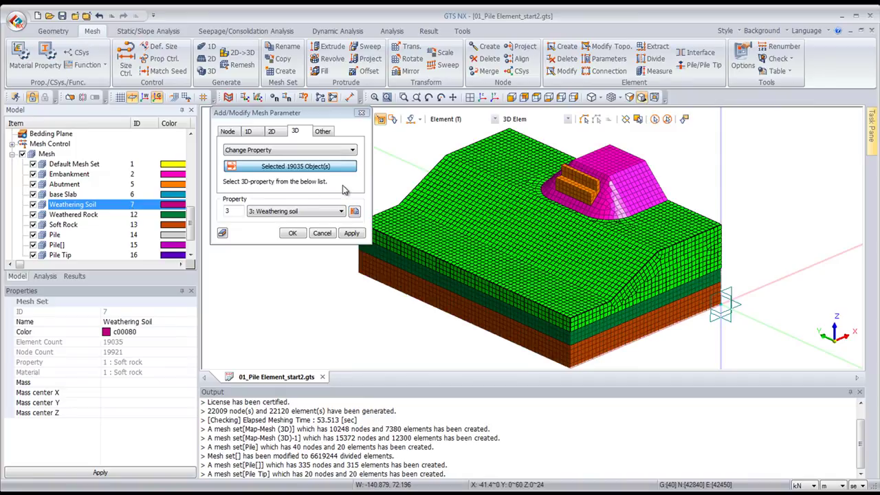
{"action": "left_click", "coordinate": [352, 233]}
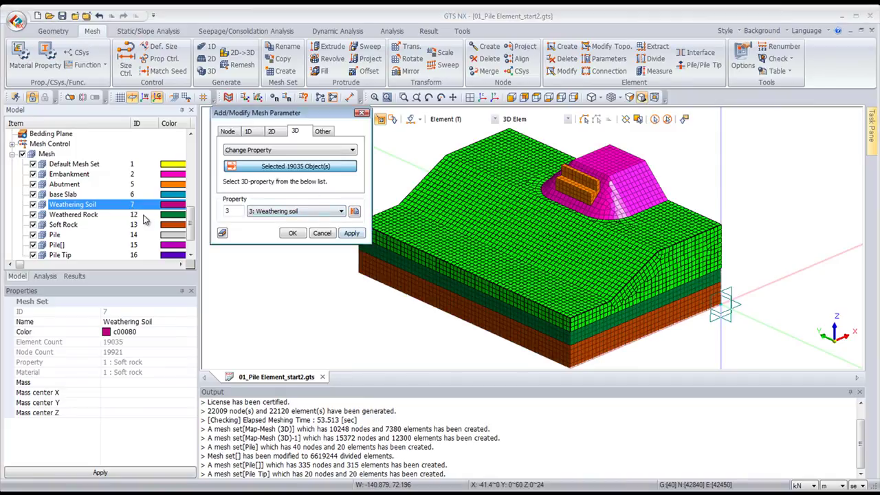
Step: Change the 3D property of the Weathered Rock mesh set to 2: Weathered rock and leave the mesh parameter command
{"action": "left_click", "coordinate": [83, 219]}
{"action": "left_click", "coordinate": [288, 212]}
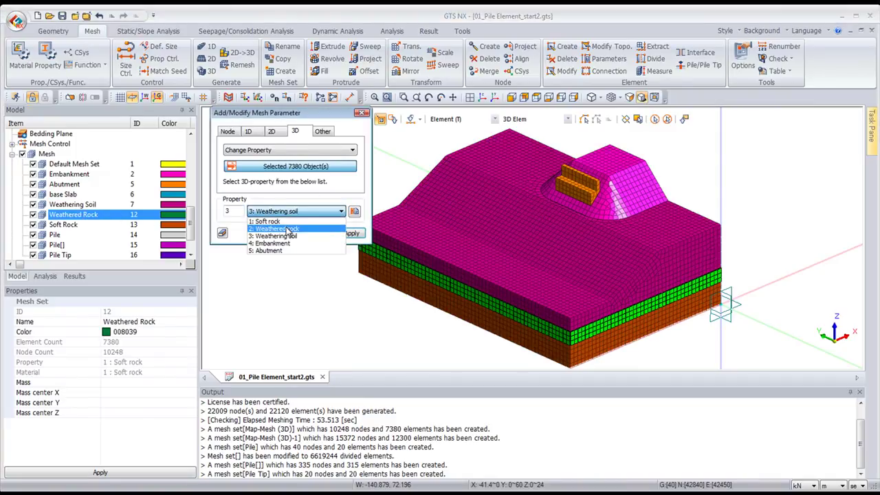
{"action": "left_click", "coordinate": [287, 230]}
{"action": "left_click", "coordinate": [351, 233]}
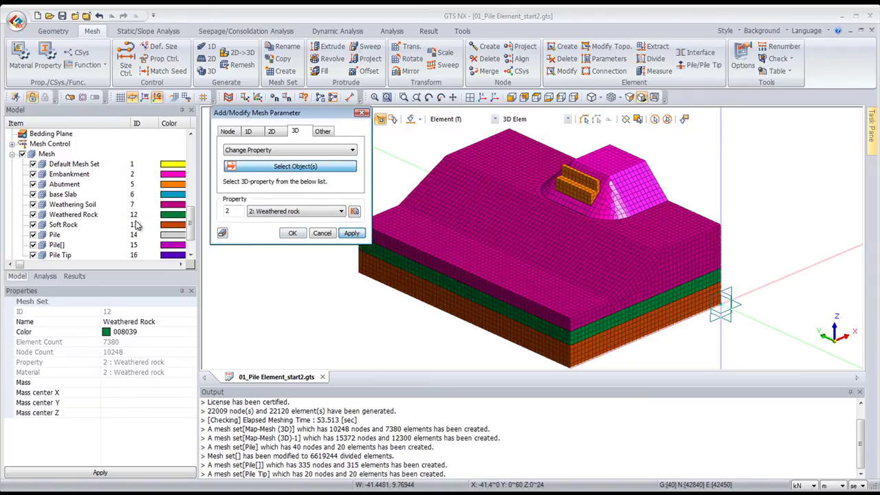
{"action": "left_click", "coordinate": [63, 225]}
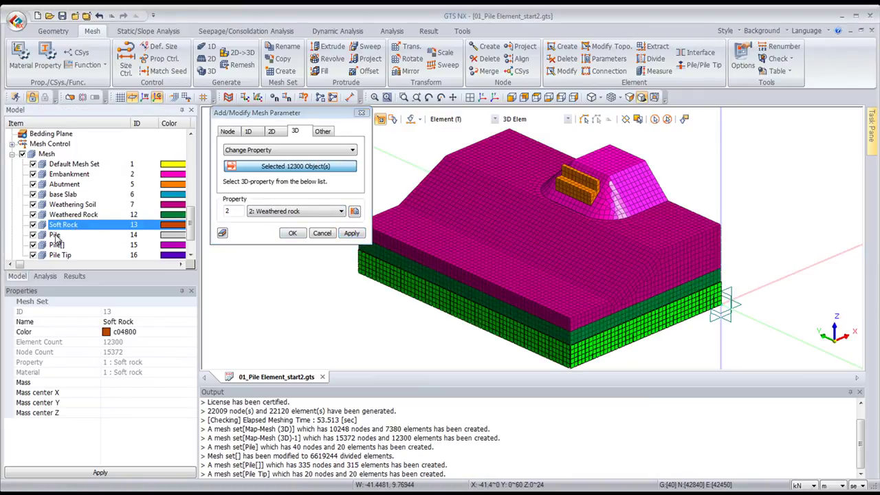
{"action": "left_click", "coordinate": [322, 233]}
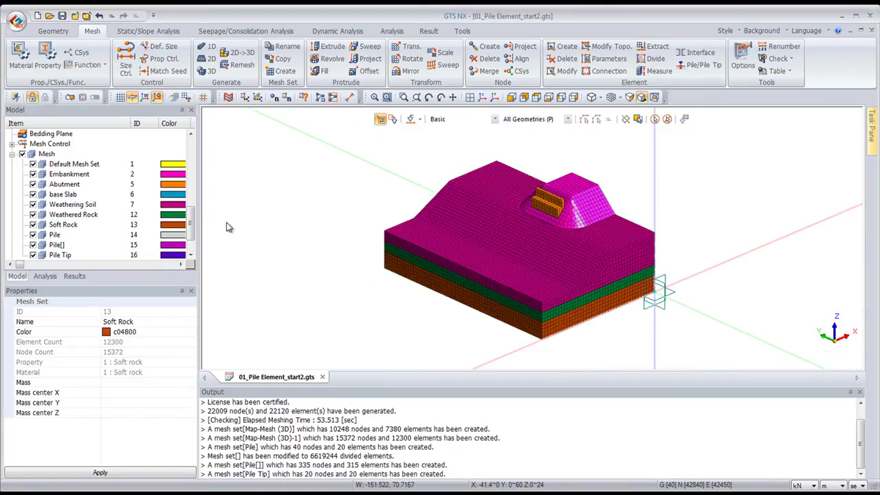
Step: Hide all mesh sets, and display the base slab's geometry solid together with only the base Slab mesh set
{"action": "scroll", "coordinate": [192, 221], "scroll_direction": "down", "scroll_amount": 1}
{"action": "scroll", "coordinate": [194, 223], "scroll_direction": "up", "scroll_amount": 1}
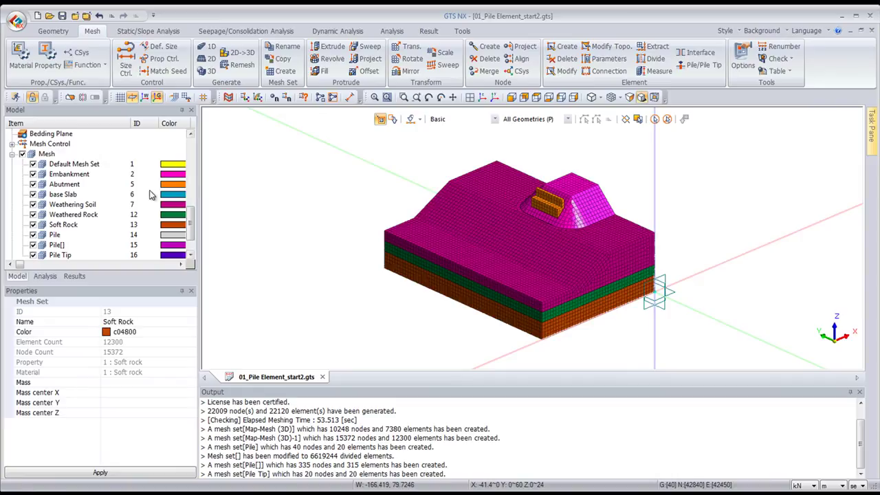
{"action": "left_click", "coordinate": [22, 155]}
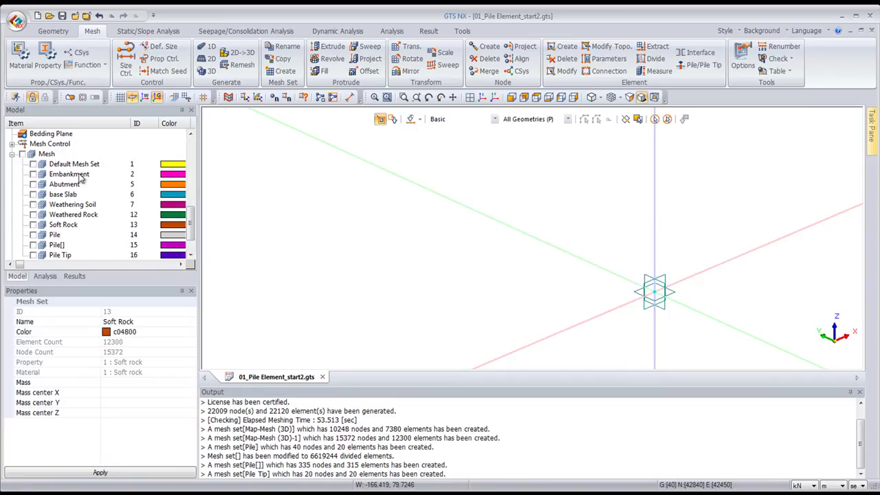
{"action": "left_click_drag", "start_coordinate": [192, 218], "coordinate": [179, 187]}
{"action": "left_click", "coordinate": [55, 214]}
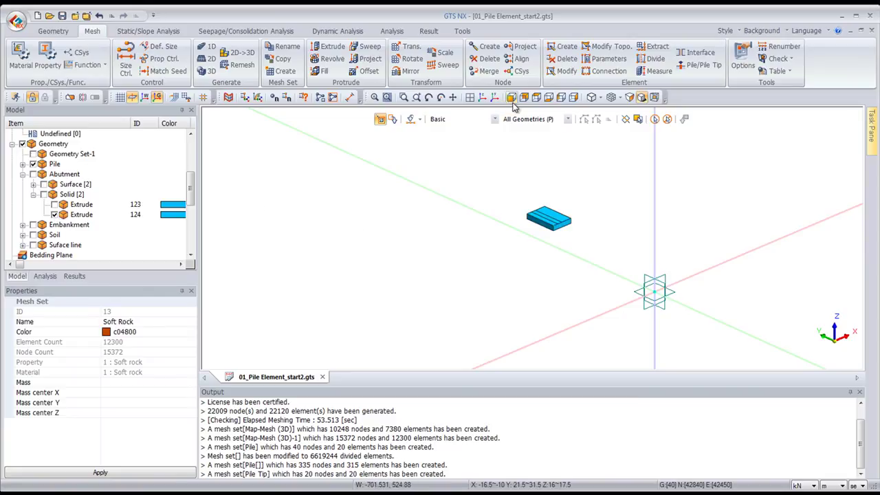
{"action": "scroll", "coordinate": [535, 230], "scroll_direction": "up", "scroll_amount": 3}
{"action": "scroll", "coordinate": [528, 224], "scroll_direction": "up", "scroll_amount": 5}
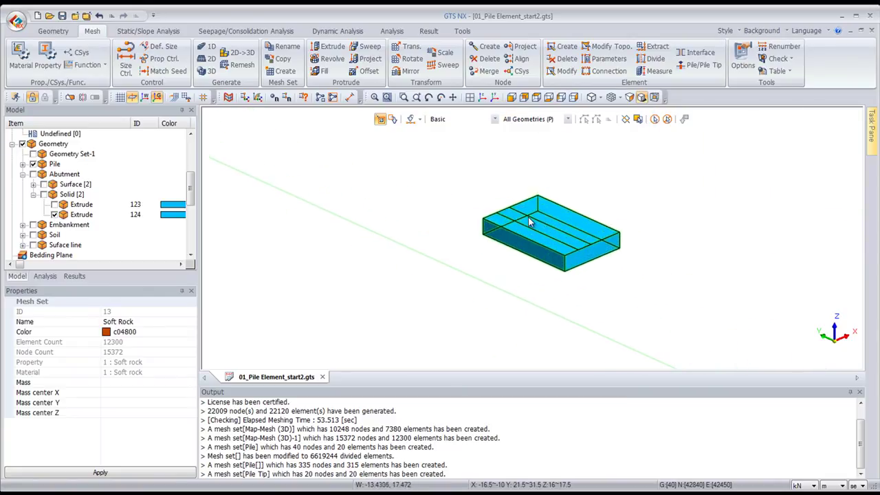
{"action": "left_click_drag", "start_coordinate": [192, 195], "coordinate": [187, 233]}
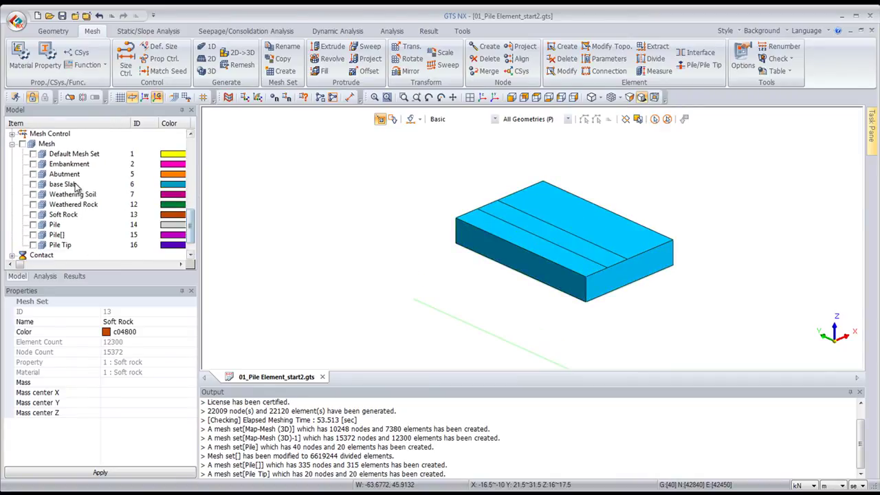
{"action": "left_click", "coordinate": [33, 184]}
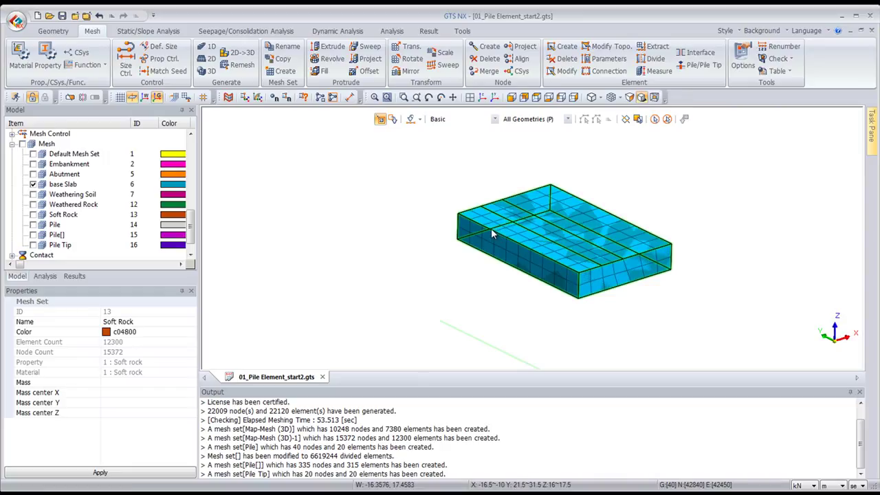
Step: Create Gauging Shell elements on the three top faces of the base slab solid with property 9: Gauging element
{"action": "left_click", "coordinate": [562, 46]}
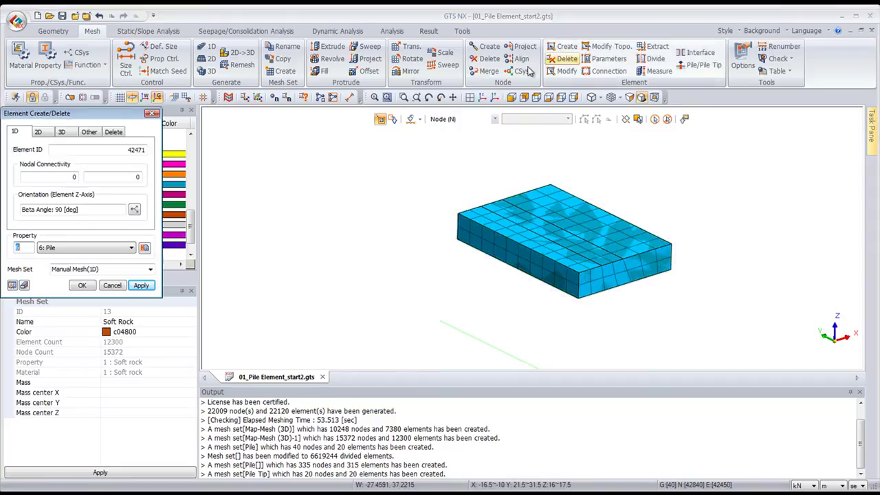
{"action": "left_click", "coordinate": [90, 132]}
{"action": "left_click", "coordinate": [82, 153]}
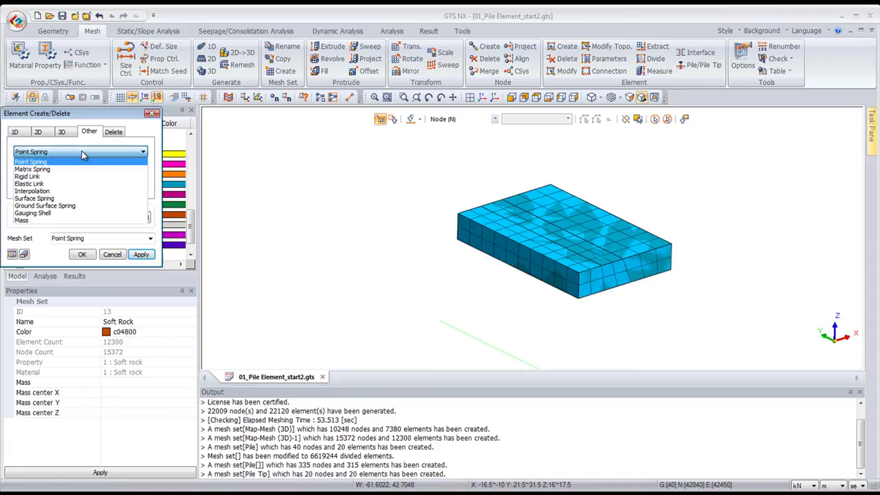
{"action": "left_click", "coordinate": [69, 214]}
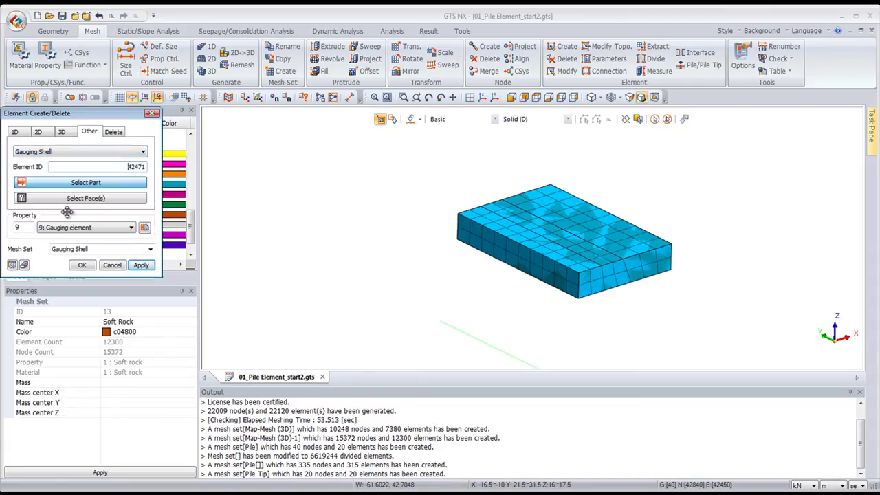
{"action": "left_click", "coordinate": [499, 238]}
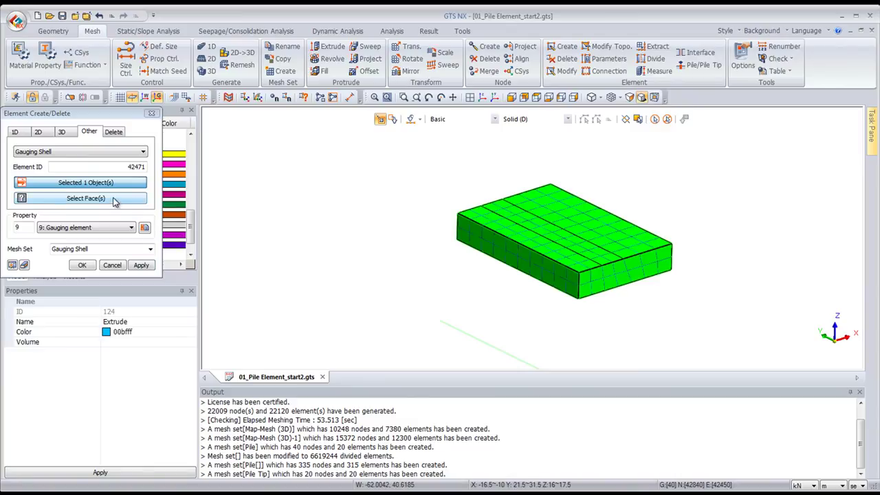
{"action": "left_click", "coordinate": [115, 201]}
{"action": "left_click", "coordinate": [501, 220]}
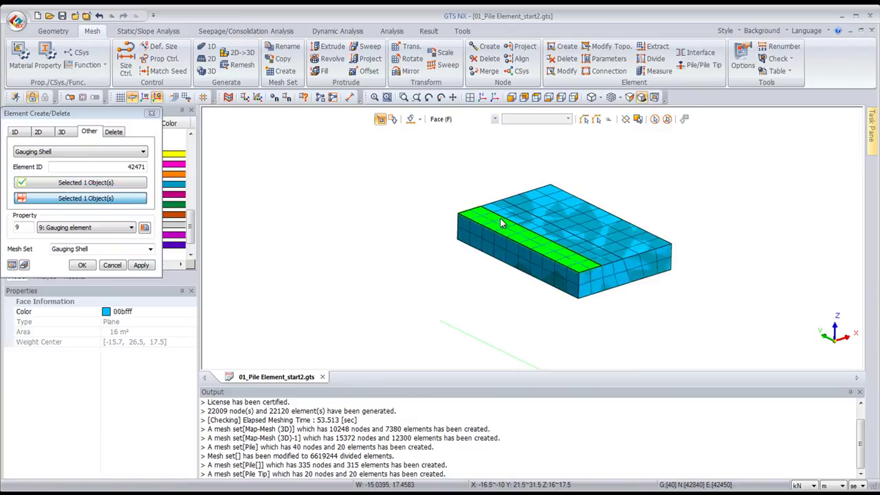
{"action": "left_click", "coordinate": [516, 215]}
{"action": "left_click", "coordinate": [563, 204]}
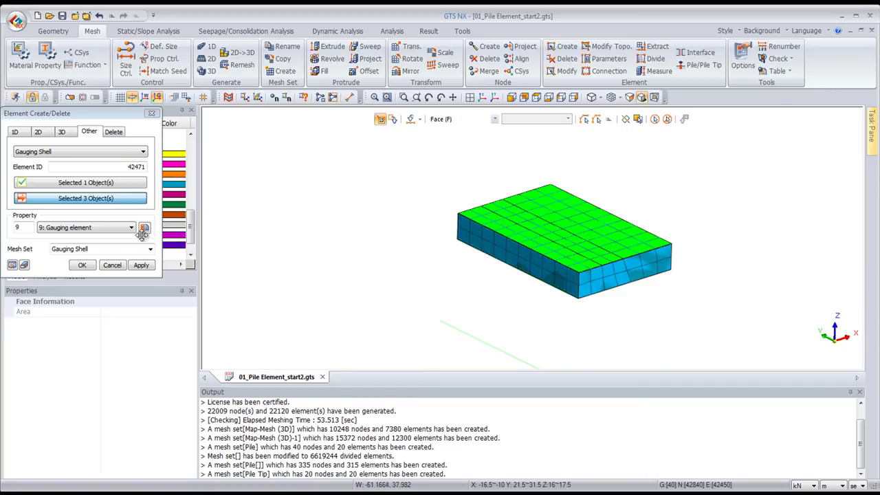
{"action": "left_click", "coordinate": [81, 267]}
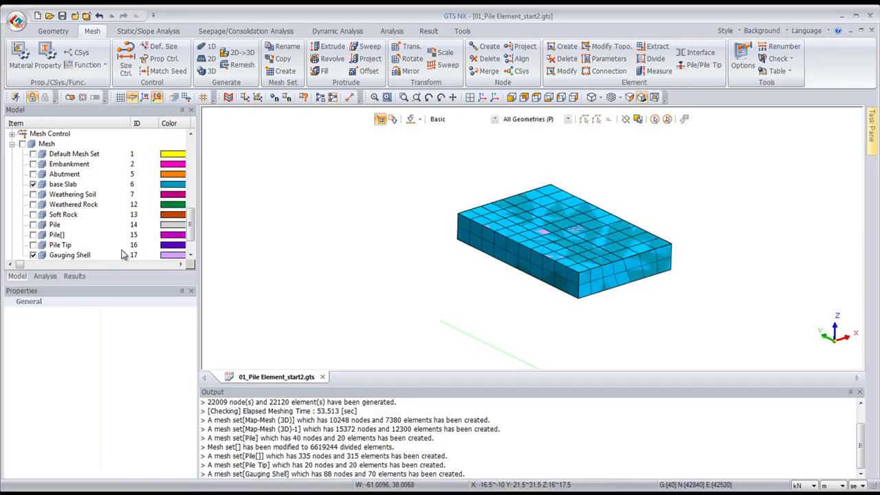
Step: Hide the base Slab mesh set and the geometry, leaving only the Gauging Shell mesh set displayed
{"action": "scroll", "coordinate": [193, 234], "scroll_direction": "down", "scroll_amount": 1}
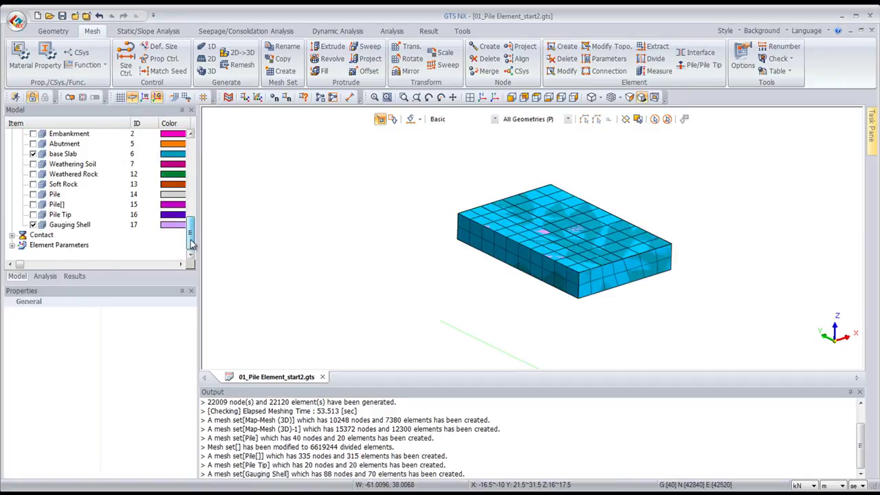
{"action": "left_click", "coordinate": [33, 154]}
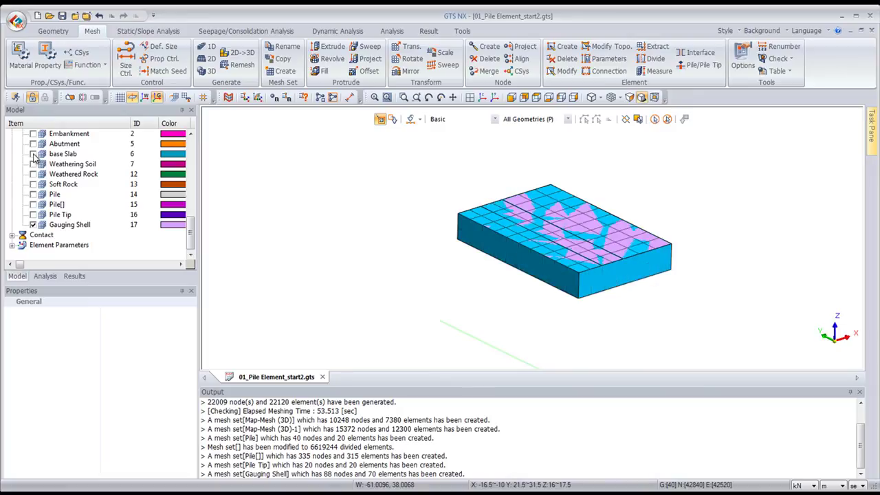
{"action": "right_click", "coordinate": [292, 241]}
{"action": "left_click", "coordinate": [332, 297]}
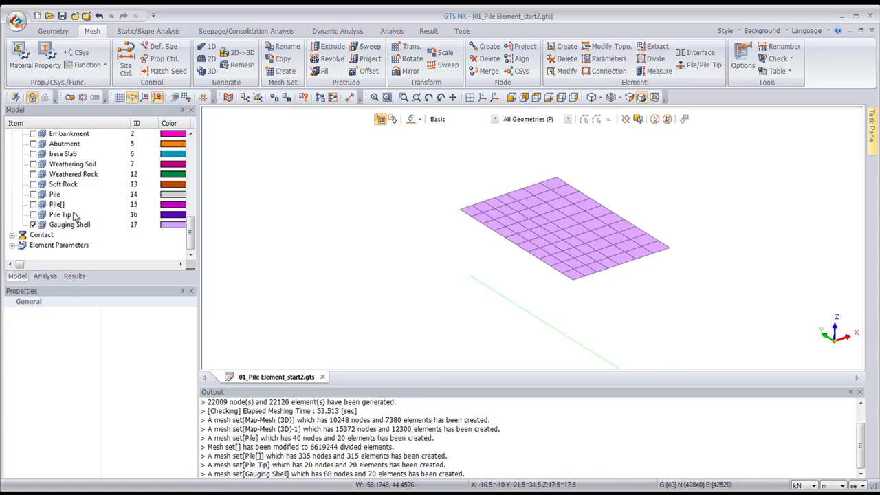
Step: Display all mesh sets of the model again
{"action": "right_click", "coordinate": [310, 181]}
{"action": "left_click", "coordinate": [355, 248]}
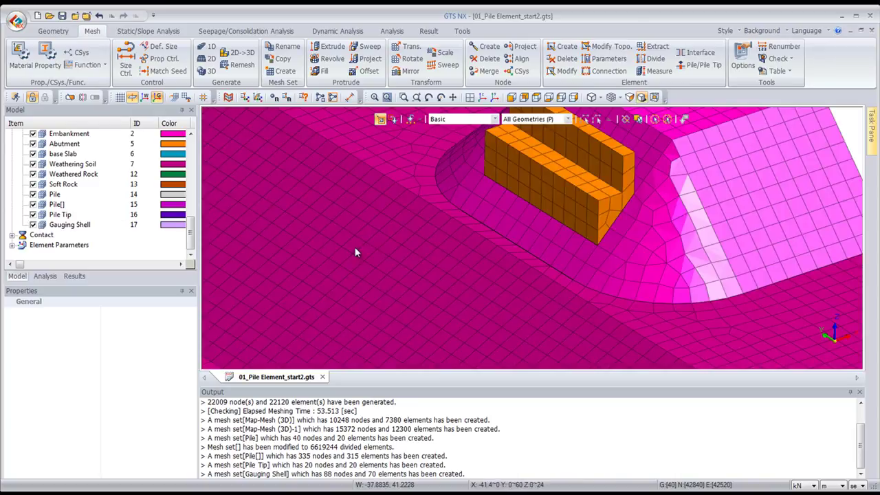
{"action": "scroll", "coordinate": [476, 211], "scroll_direction": "down", "scroll_amount": 8}
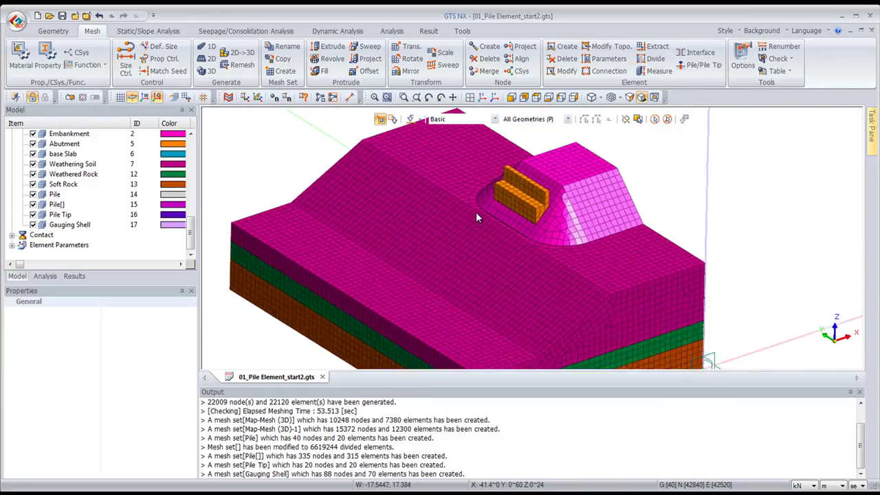
{"action": "scroll", "coordinate": [511, 206], "scroll_direction": "down", "scroll_amount": 4}
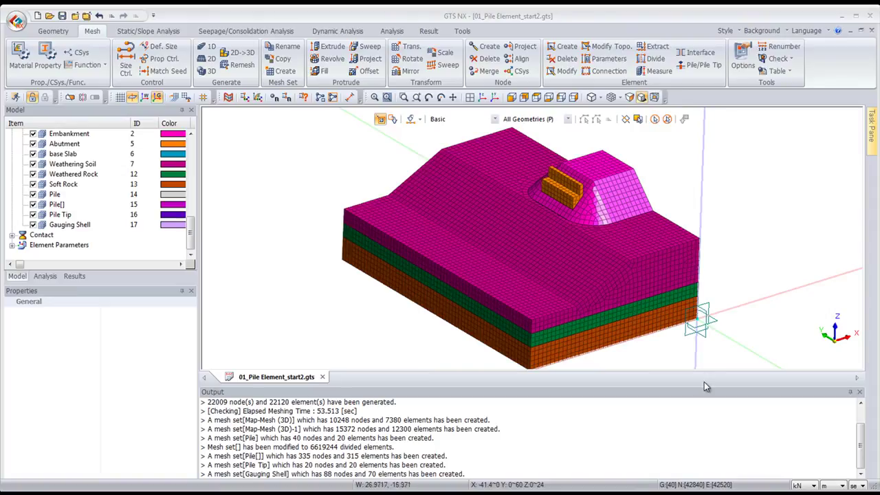
Step: Create a gravity load with Gz -1 in the global rectangular system, assigned to a load set named Self Weight
{"action": "left_click", "coordinate": [130, 33]}
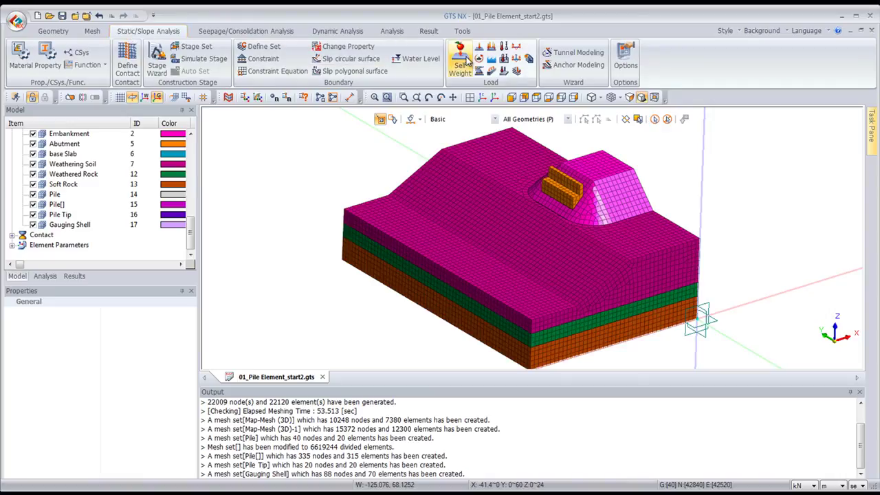
{"action": "left_click", "coordinate": [465, 61]}
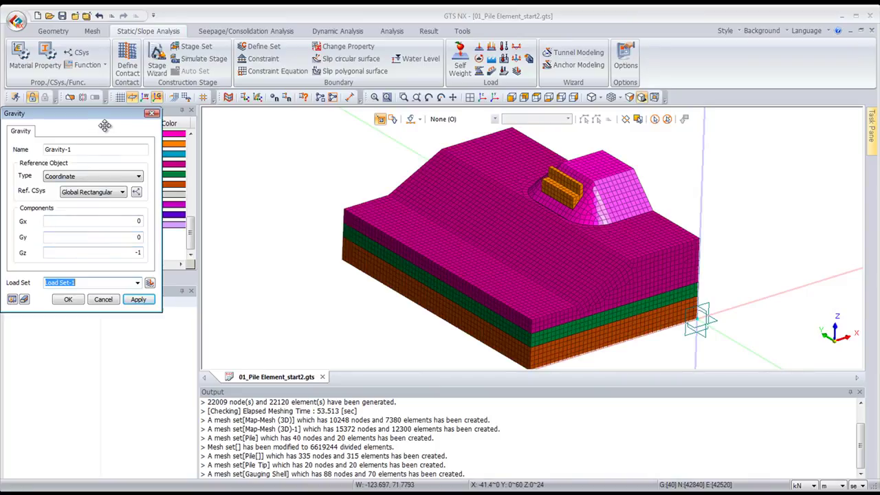
{"action": "left_click_drag", "start_coordinate": [105, 123], "coordinate": [227, 151]}
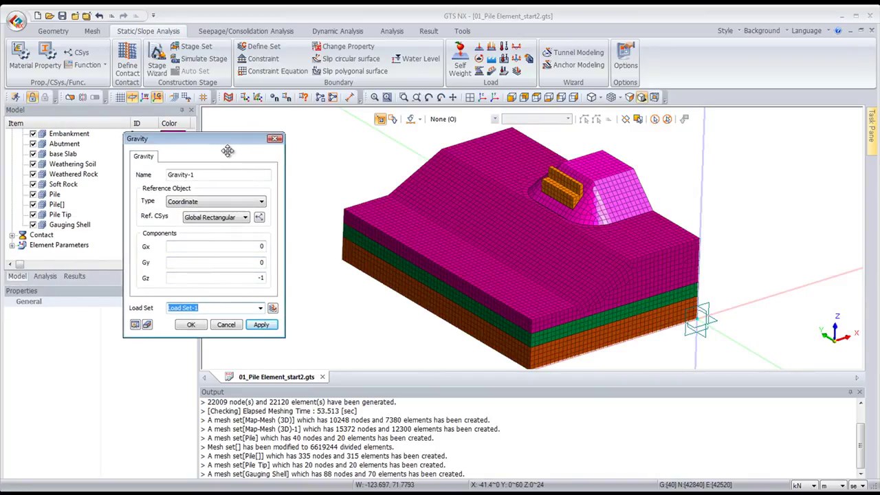
{"action": "left_click", "coordinate": [252, 277]}
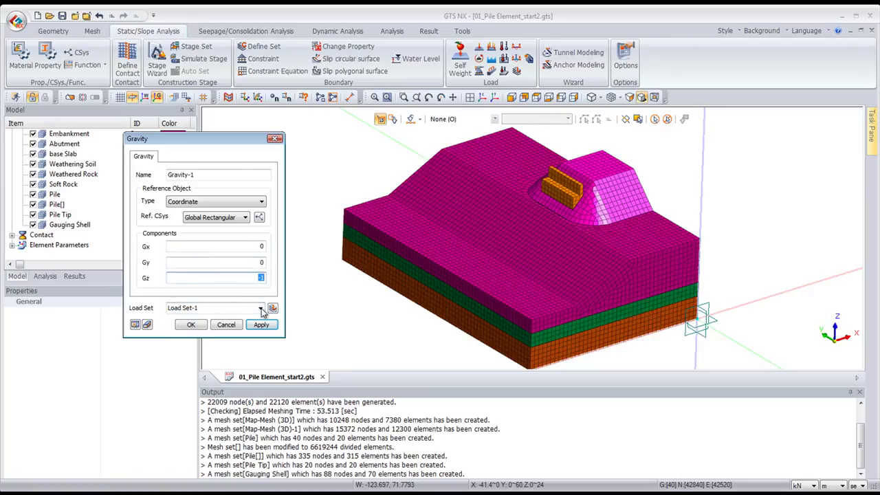
{"action": "left_click", "coordinate": [241, 309]}
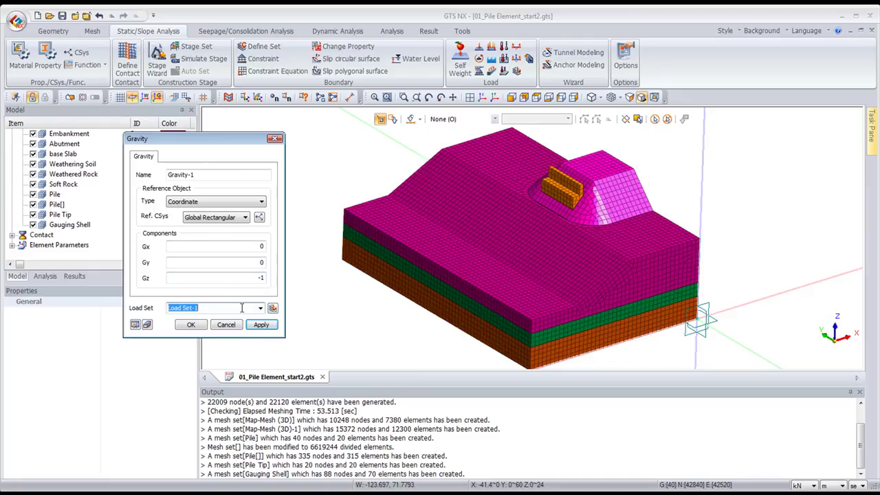
{"action": "type", "text": "S"}
{"action": "left_click", "coordinate": [190, 325]}
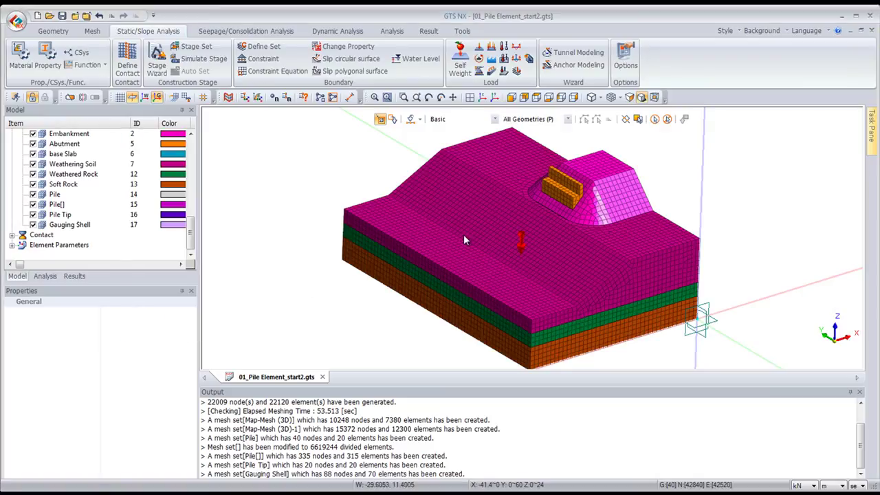
Step: Begin a face pressure load with 3D Element Face as its object type
{"action": "middle_click_drag", "start_coordinate": [464, 236], "coordinate": [444, 225]}
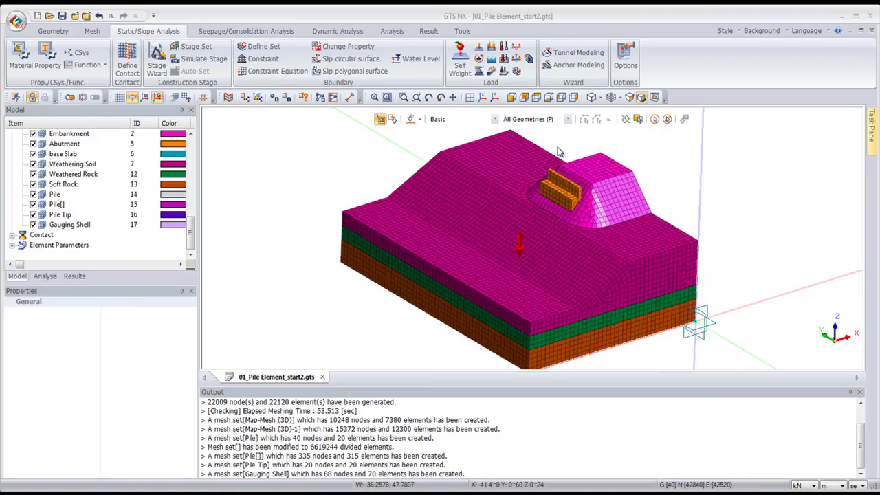
{"action": "left_click", "coordinate": [491, 49]}
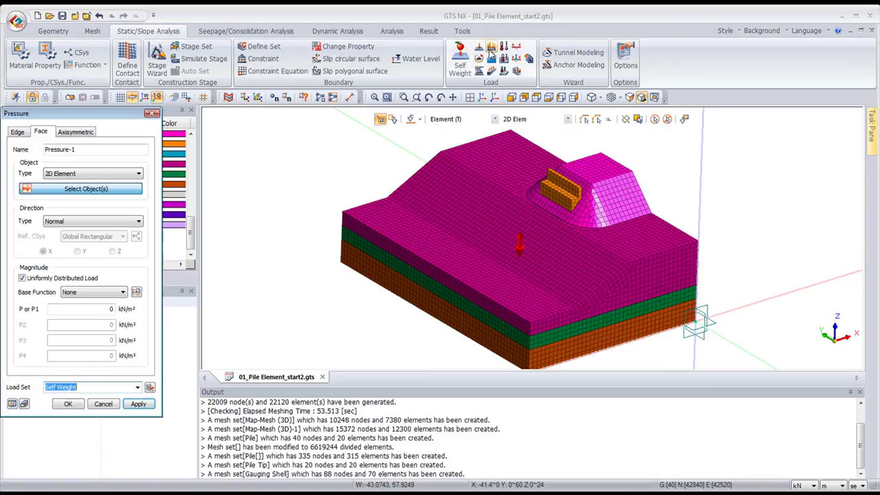
{"action": "left_click", "coordinate": [70, 176]}
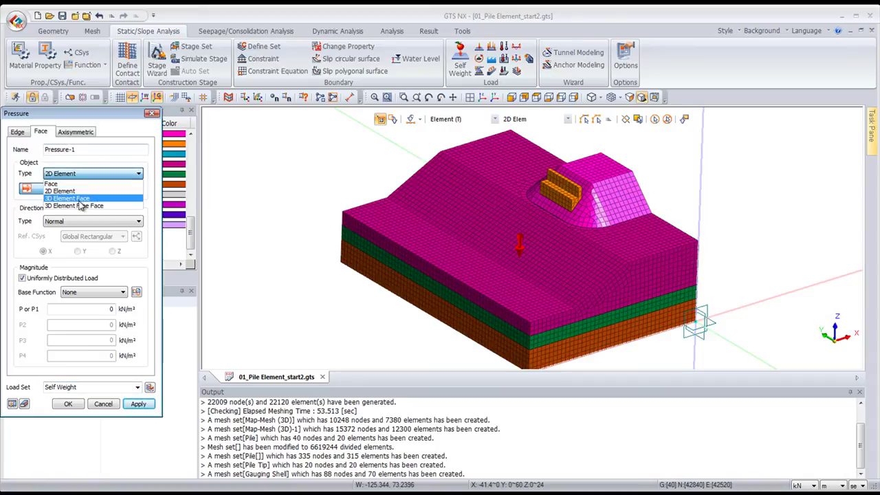
{"action": "left_click", "coordinate": [81, 199]}
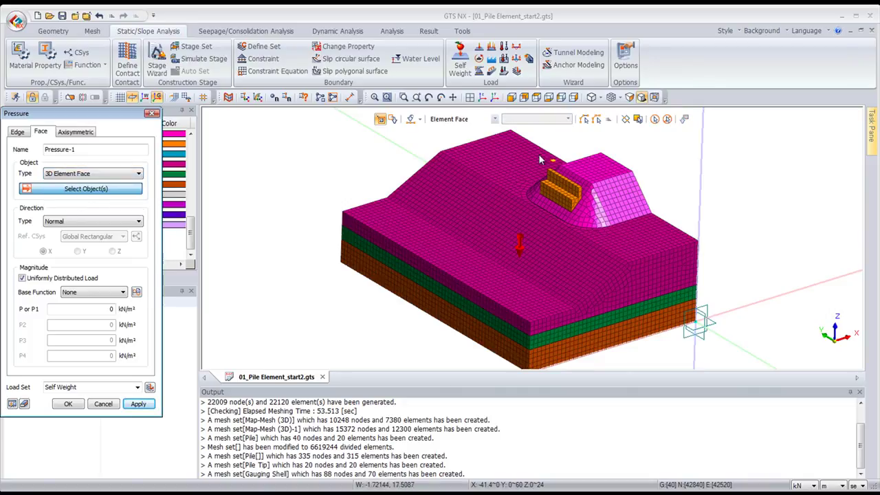
{"action": "left_click", "coordinate": [523, 99]}
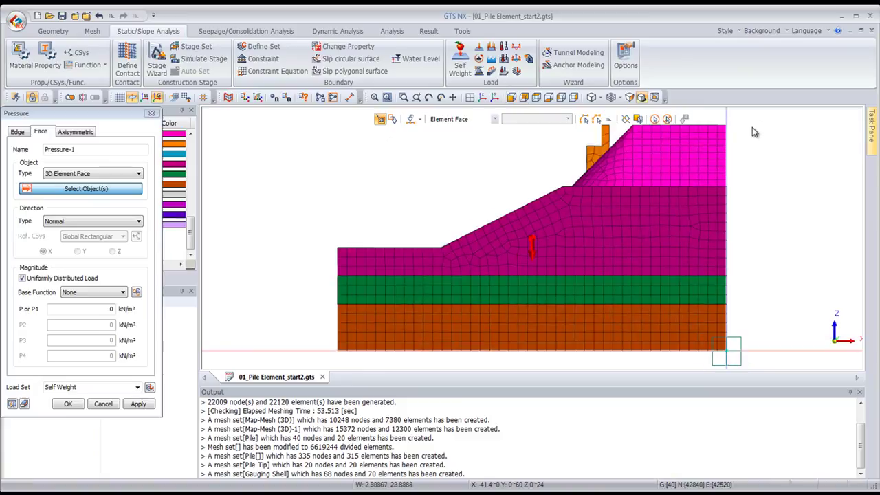
Step: Apply a uniform normal face pressure of 100 kN/m² to the 3D element faces on top of the embankment
{"action": "scroll", "coordinate": [698, 215], "scroll_direction": "up", "scroll_amount": 2}
{"action": "scroll", "coordinate": [698, 215], "scroll_direction": "up", "scroll_amount": 2}
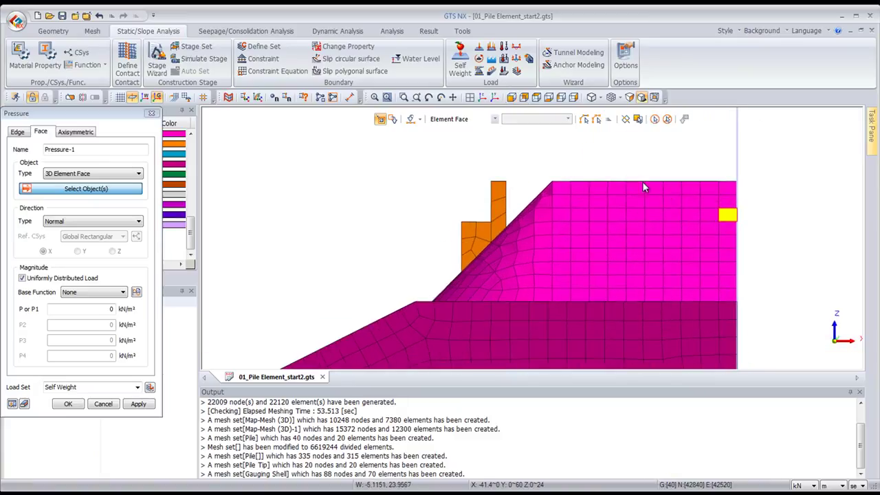
{"action": "left_click_drag", "start_coordinate": [541, 162], "coordinate": [753, 190]}
{"action": "middle_click_drag", "start_coordinate": [653, 220], "coordinate": [521, 267]}
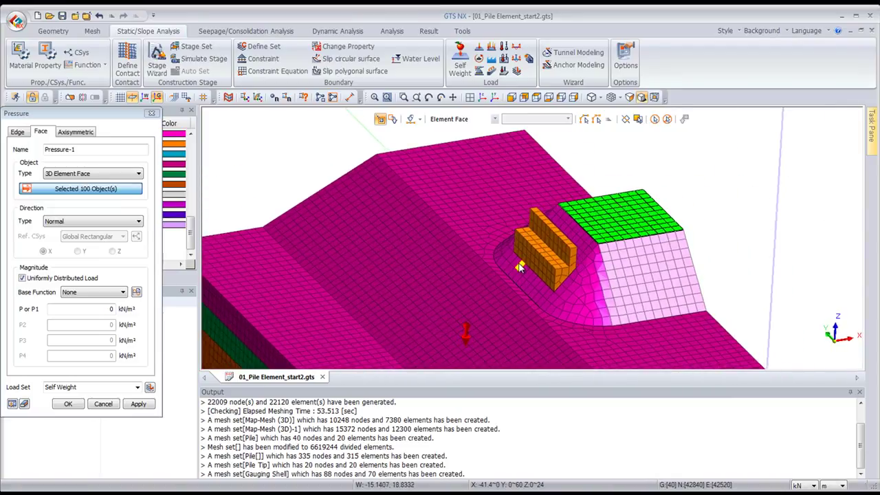
{"action": "double_click", "coordinate": [107, 310]}
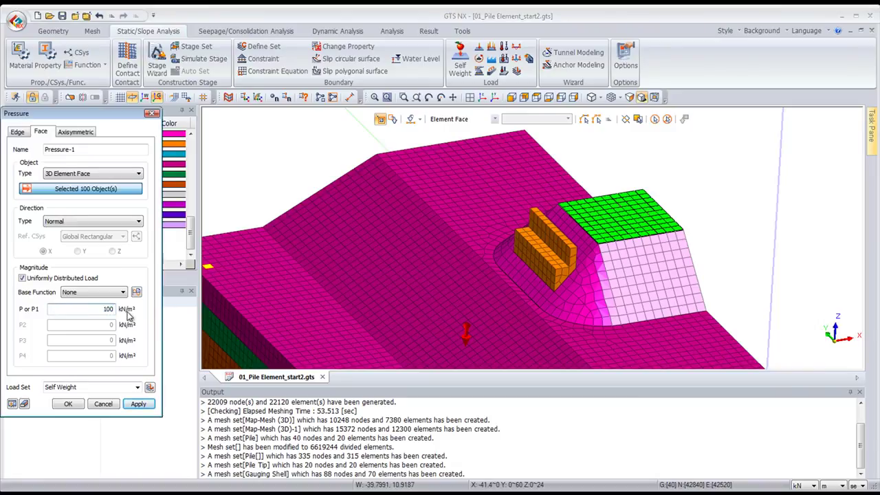
{"action": "type", "text": "100"}
{"action": "left_click", "coordinate": [12, 404]}
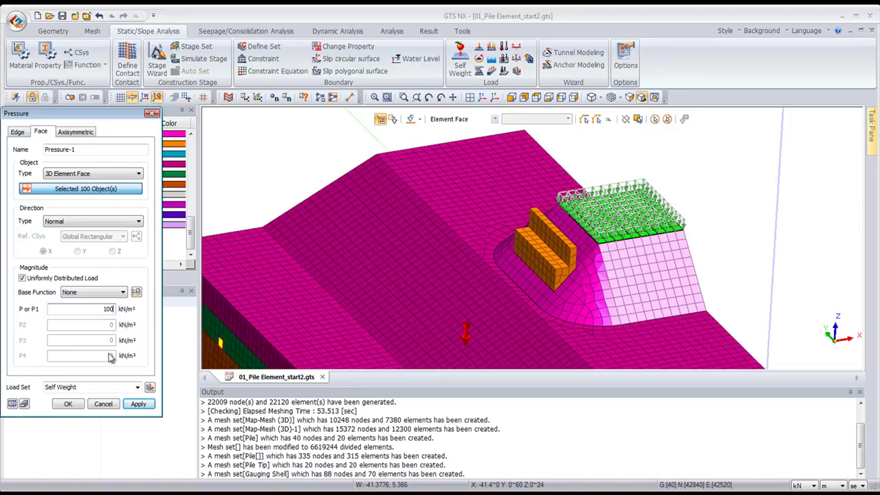
{"action": "left_click", "coordinate": [66, 404]}
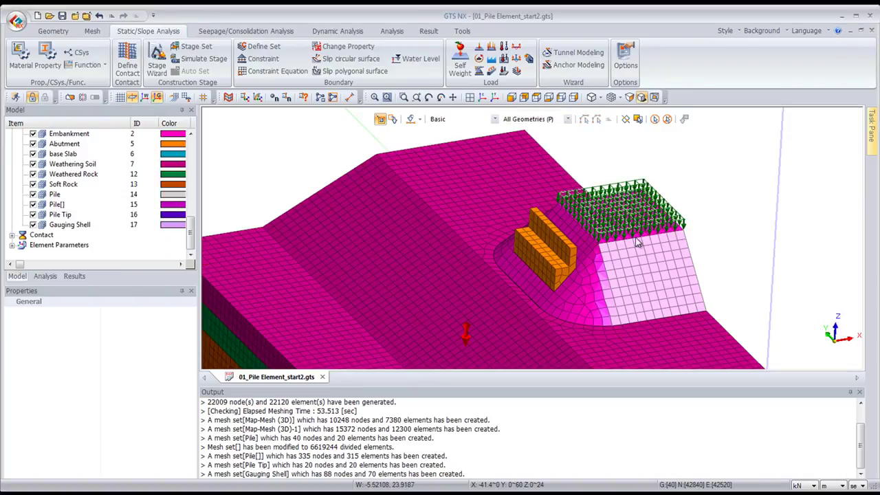
Step: Edit the existing Pressure-1 static load and move it to a new load set named overpressure
{"action": "middle_click_drag", "start_coordinate": [353, 239], "coordinate": [391, 265]}
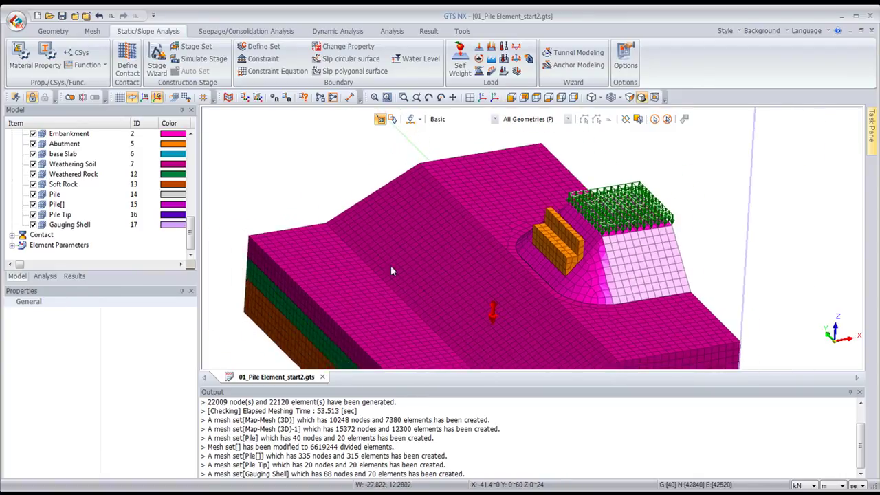
{"action": "left_click", "coordinate": [45, 276]}
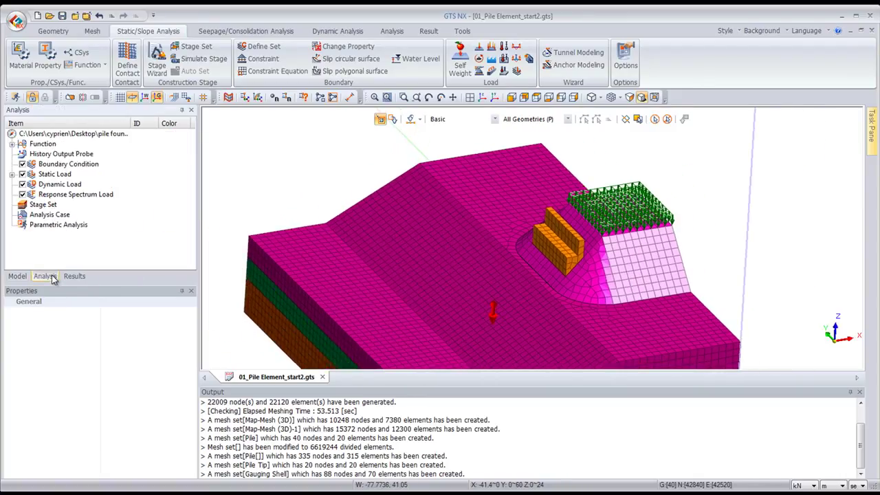
{"action": "left_click", "coordinate": [12, 174]}
{"action": "left_click", "coordinate": [22, 185]}
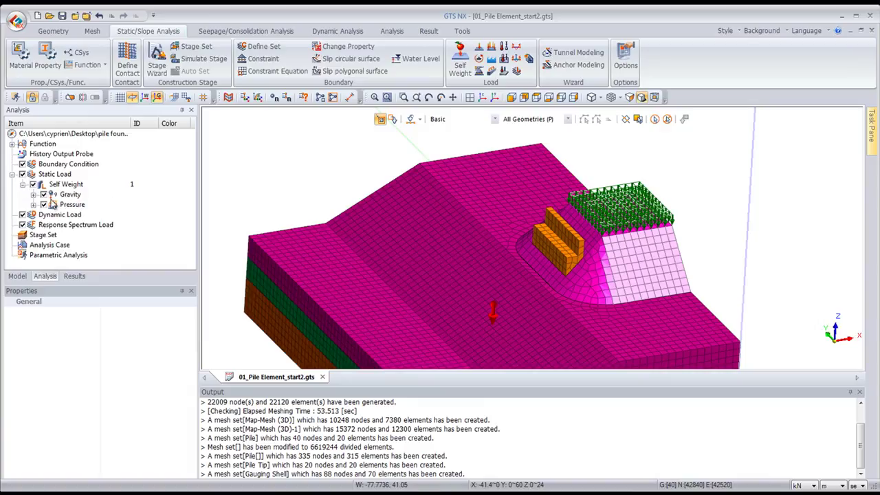
{"action": "left_click", "coordinate": [61, 206]}
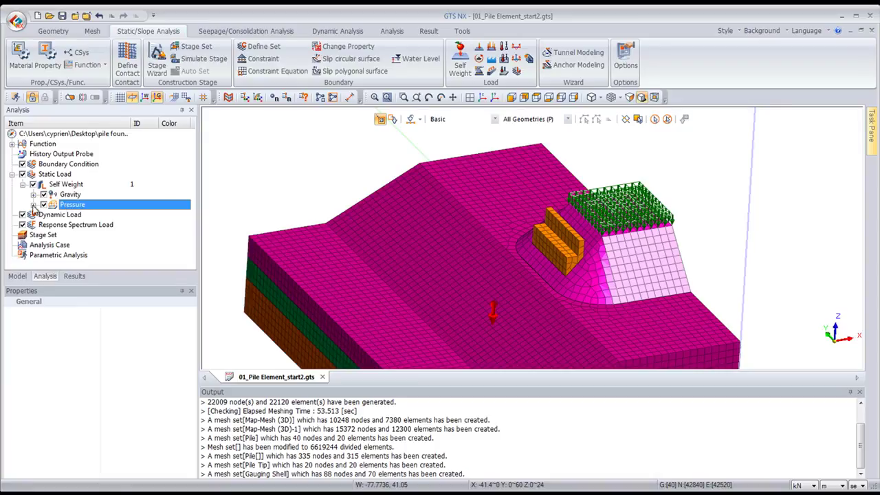
{"action": "right_click", "coordinate": [65, 207]}
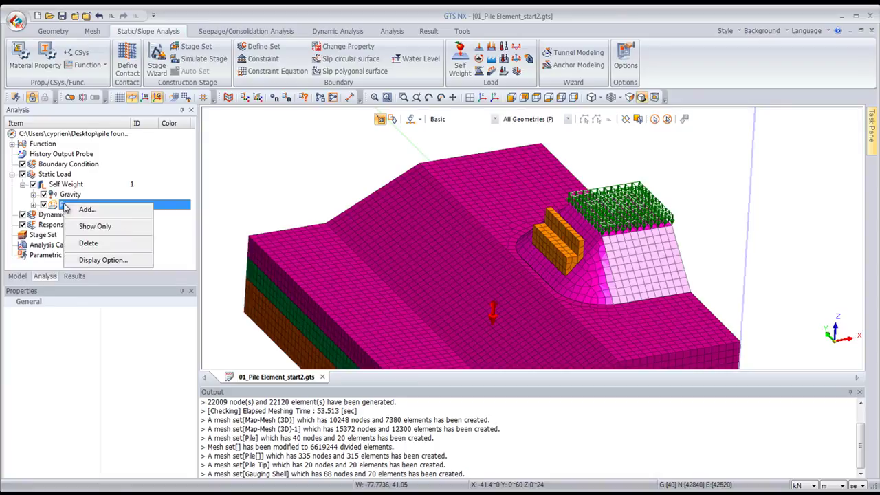
{"action": "left_click", "coordinate": [33, 205]}
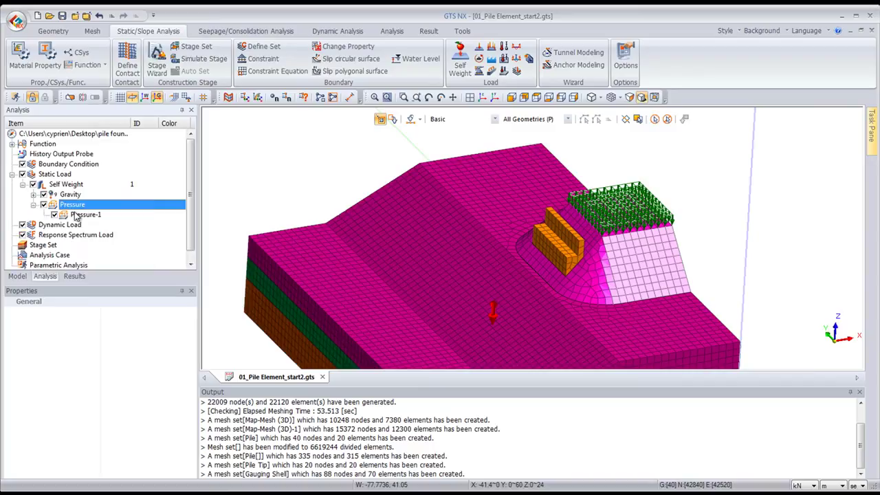
{"action": "right_click", "coordinate": [76, 218]}
{"action": "left_click", "coordinate": [100, 243]}
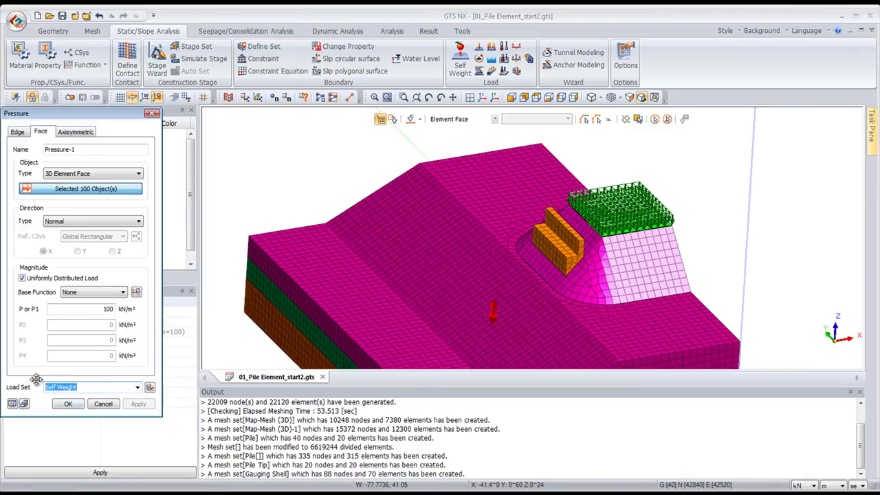
{"action": "type", "text": "overpressure"}
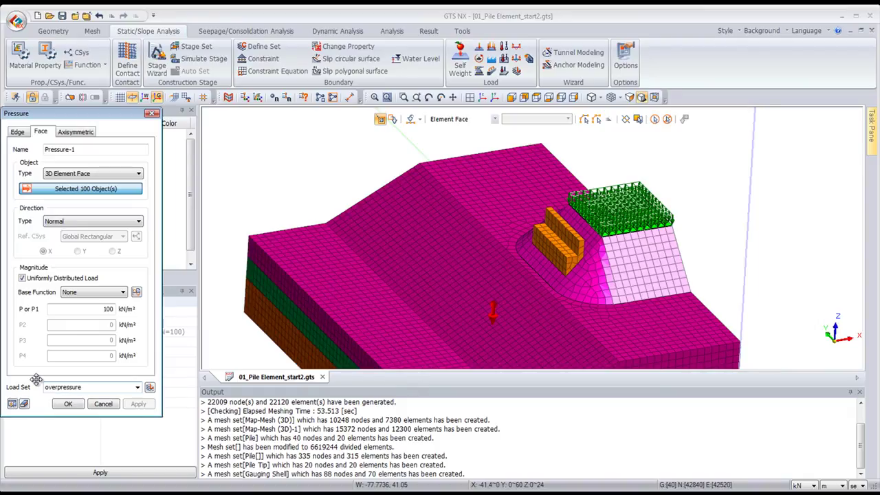
{"action": "left_click", "coordinate": [67, 404]}
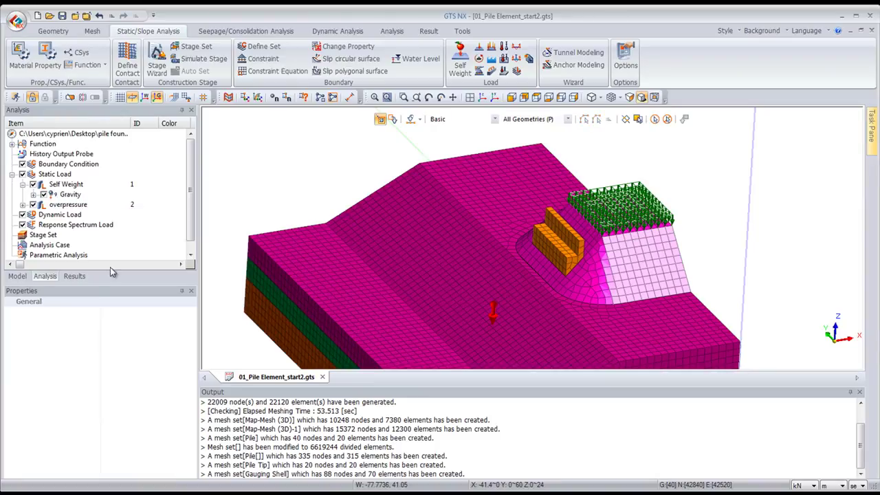
Step: Check which loads the overpressure and Self Weight load sets contain, then collapse the static load list
{"action": "left_click", "coordinate": [23, 205]}
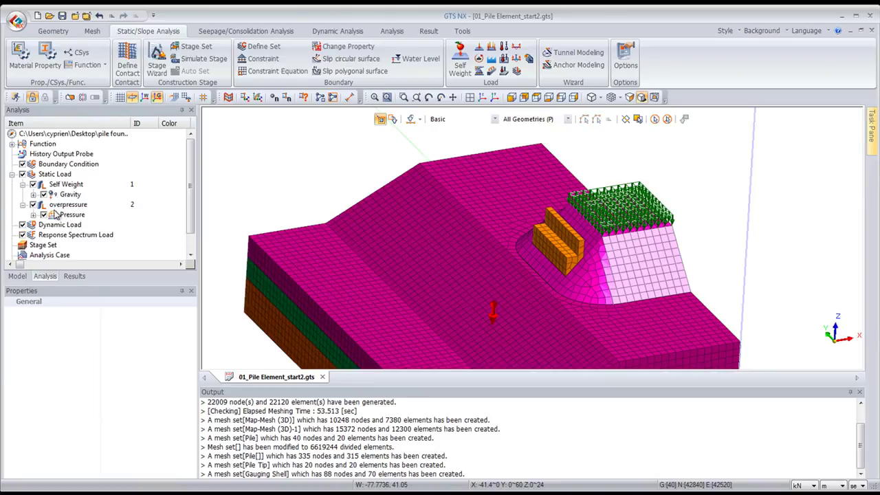
{"action": "left_click", "coordinate": [23, 205]}
{"action": "left_click", "coordinate": [23, 185]}
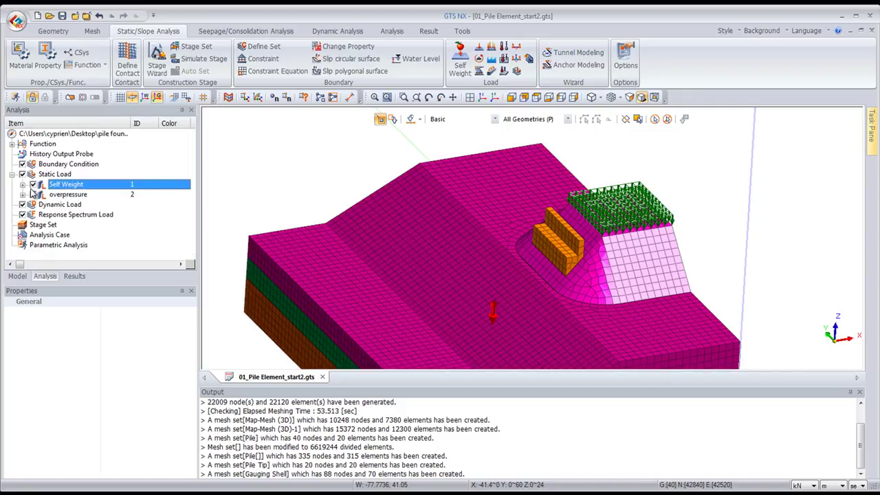
{"action": "left_click", "coordinate": [12, 174]}
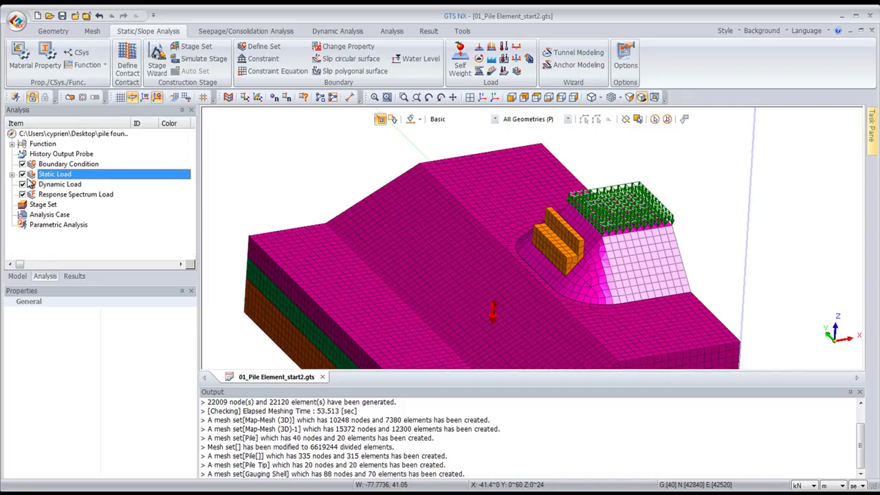
Step: Create automatic ground constraints considering all mesh sets in Boundary Set-1
{"action": "scroll", "coordinate": [699, 251], "scroll_direction": "down", "scroll_amount": 4}
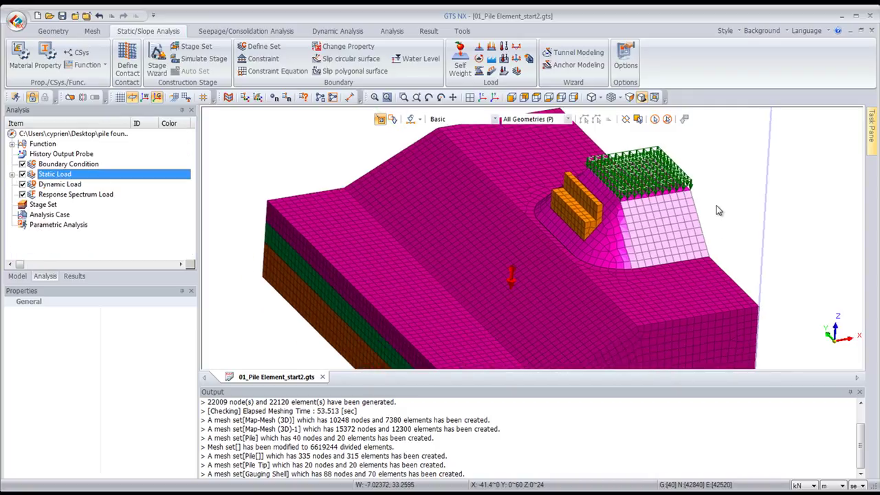
{"action": "middle_click_drag", "start_coordinate": [716, 220], "coordinate": [440, 196]}
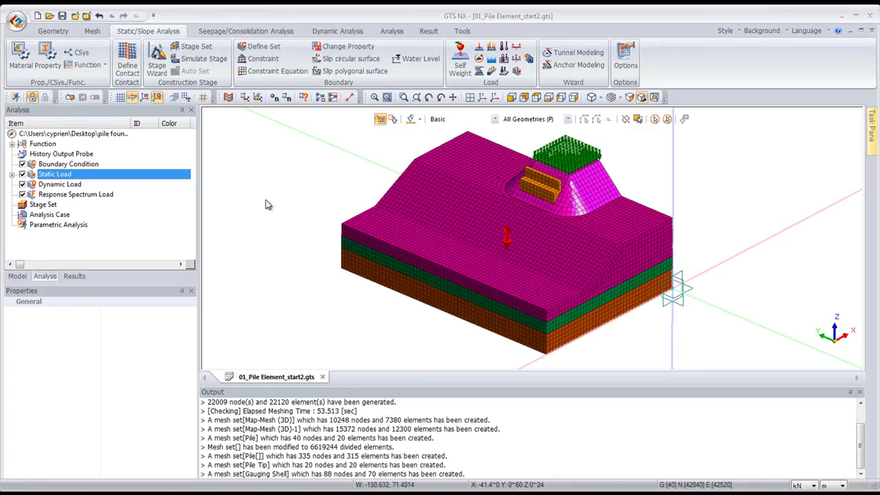
{"action": "left_click", "coordinate": [258, 61]}
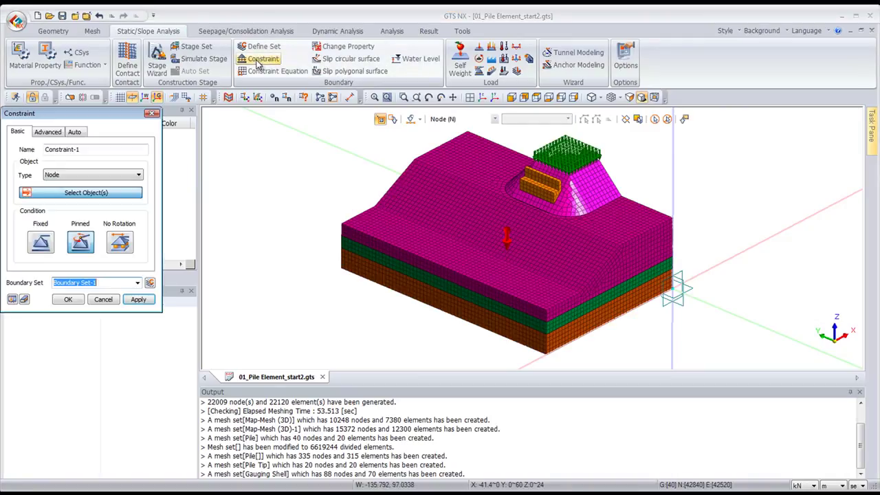
{"action": "left_click", "coordinate": [75, 132]}
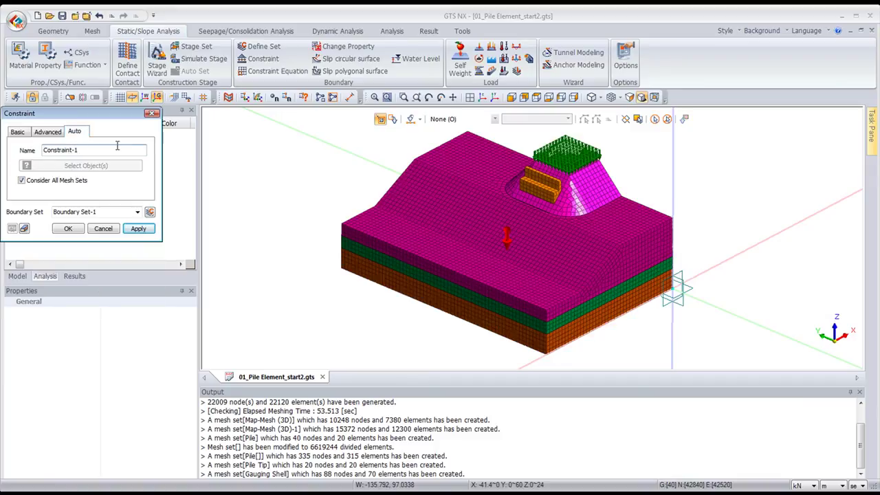
{"action": "left_click", "coordinate": [69, 231]}
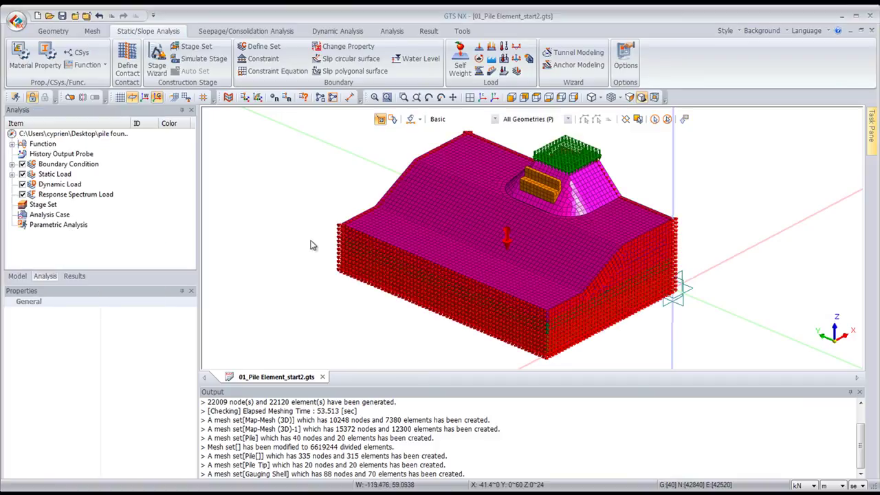
Step: Show only the Pile, Pile[] and Pile Tip mesh sets
{"action": "middle_click_drag", "start_coordinate": [328, 197], "coordinate": [483, 139]}
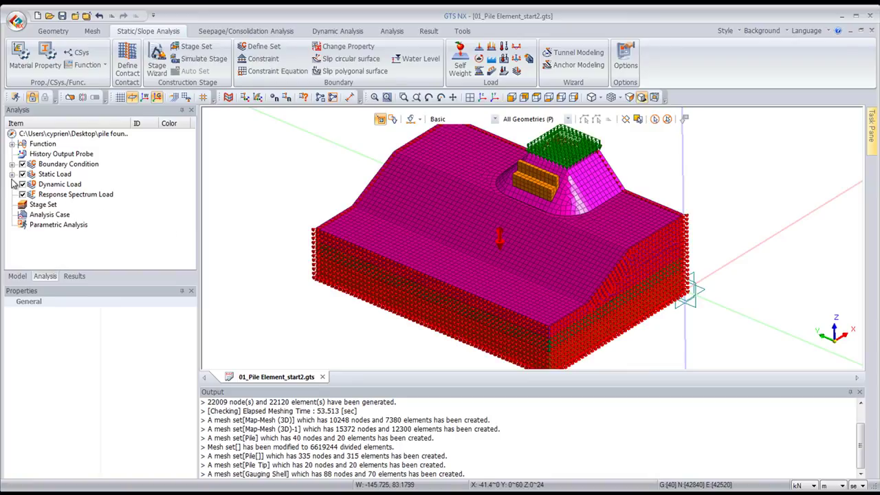
{"action": "left_click", "coordinate": [17, 276]}
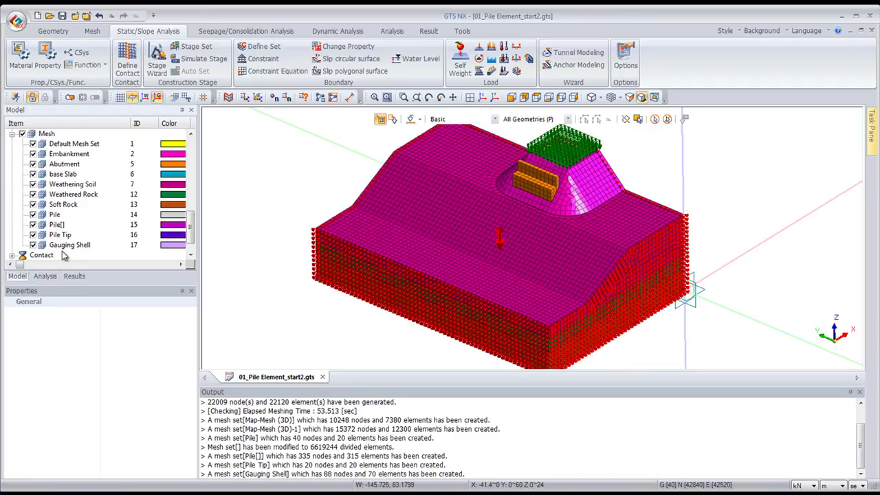
{"action": "left_click", "coordinate": [54, 216]}
{"action": "left_click", "coordinate": [54, 236], "text": "shift"}
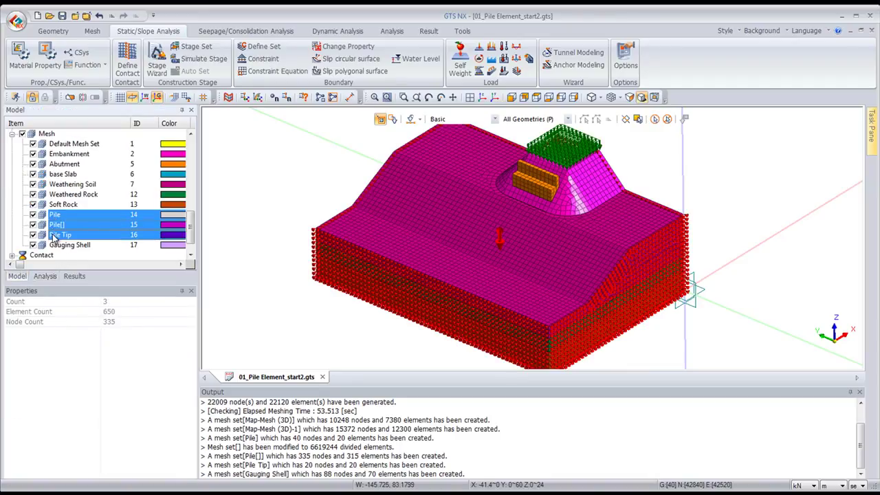
{"action": "right_click", "coordinate": [54, 237]}
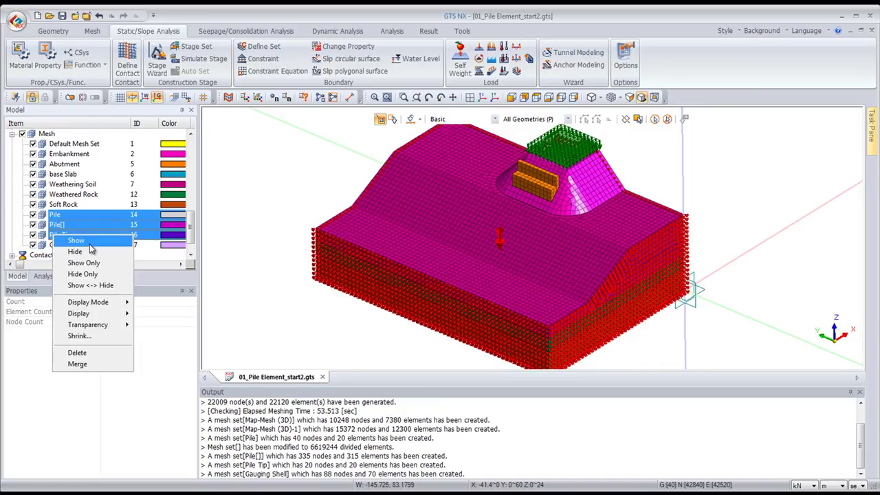
{"action": "left_click", "coordinate": [90, 265]}
{"action": "scroll", "coordinate": [475, 240], "scroll_direction": "up", "scroll_amount": 4}
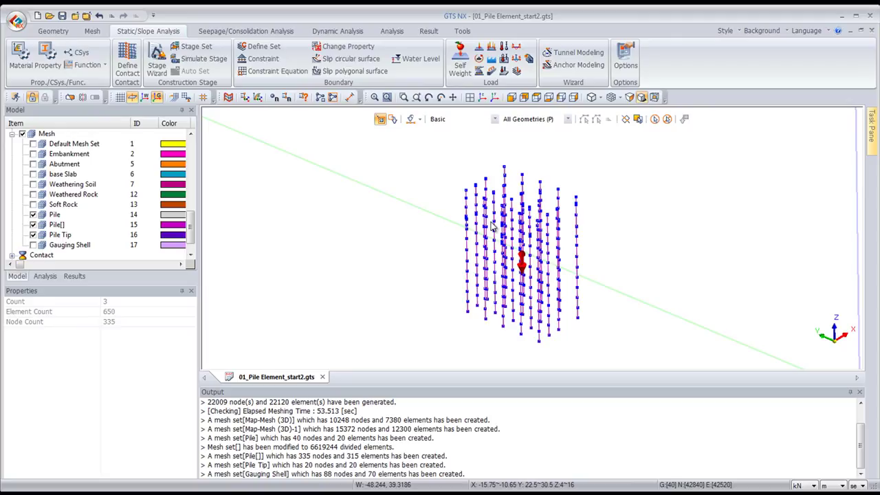
{"action": "middle_click_drag", "start_coordinate": [455, 231], "coordinate": [463, 231]}
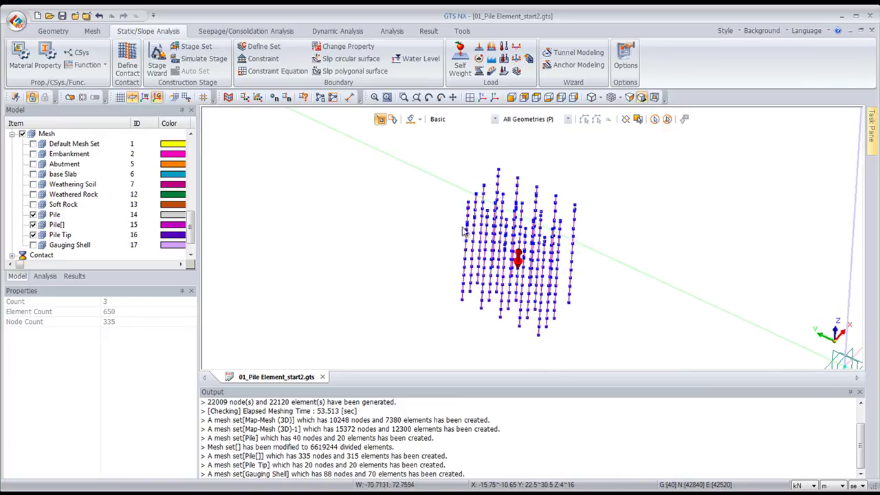
Step: Constrain the Rz rotation of all pile nodes in a new boundary set named Rz Fix
{"action": "left_click", "coordinate": [259, 60]}
{"action": "left_click_drag", "start_coordinate": [121, 123], "coordinate": [355, 147]}
{"action": "left_click", "coordinate": [296, 156]}
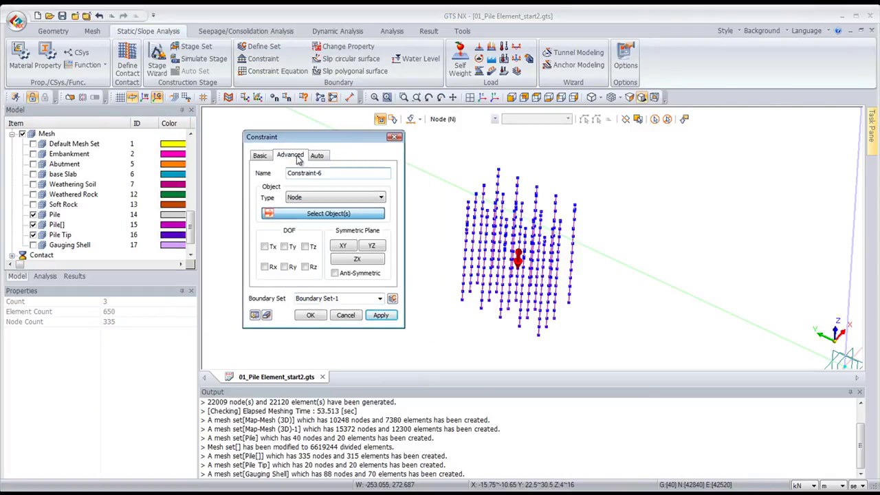
{"action": "left_click", "coordinate": [305, 266]}
{"action": "left_click", "coordinate": [347, 295]}
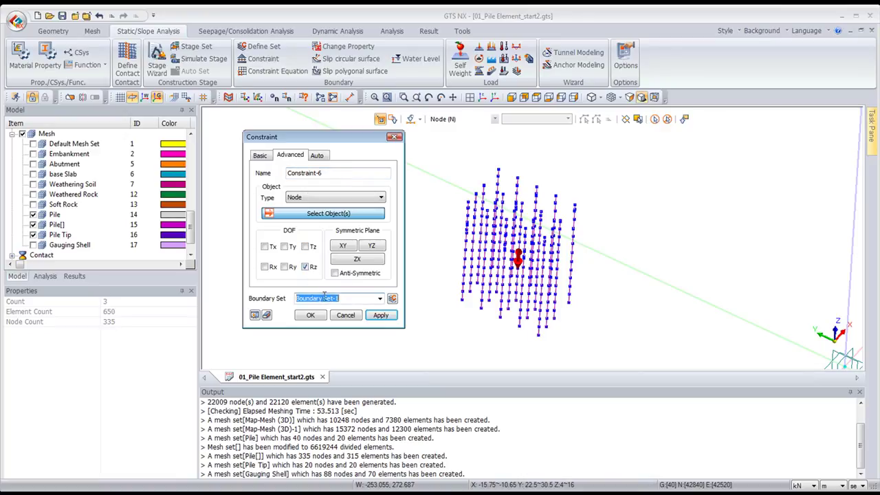
{"action": "type", "text": "Rz Fix"}
{"action": "left_click_drag", "start_coordinate": [451, 150], "coordinate": [646, 366]}
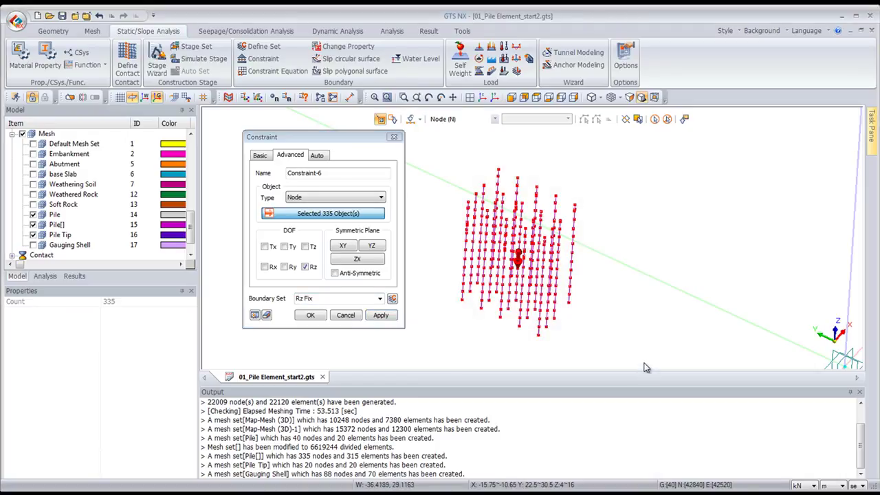
{"action": "left_click", "coordinate": [310, 316]}
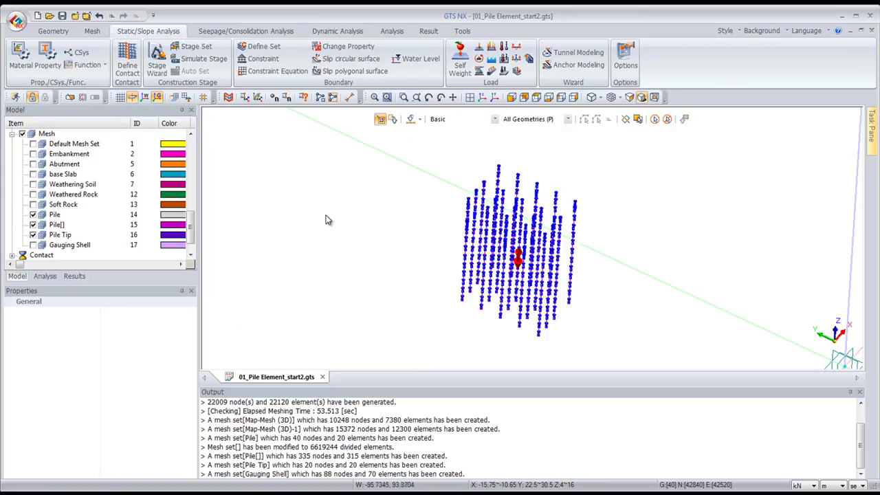
Step: Review the boundary sets and static load sets defined for the analysis
{"action": "left_click", "coordinate": [53, 276]}
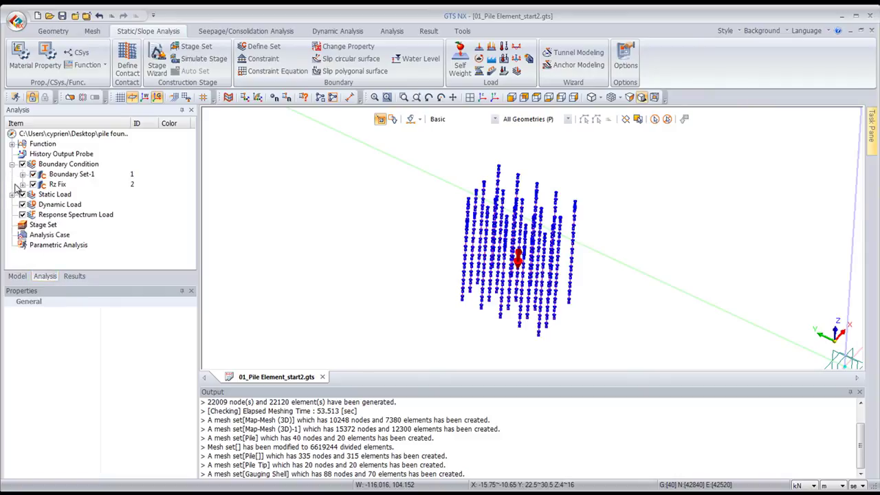
{"action": "left_click", "coordinate": [12, 194]}
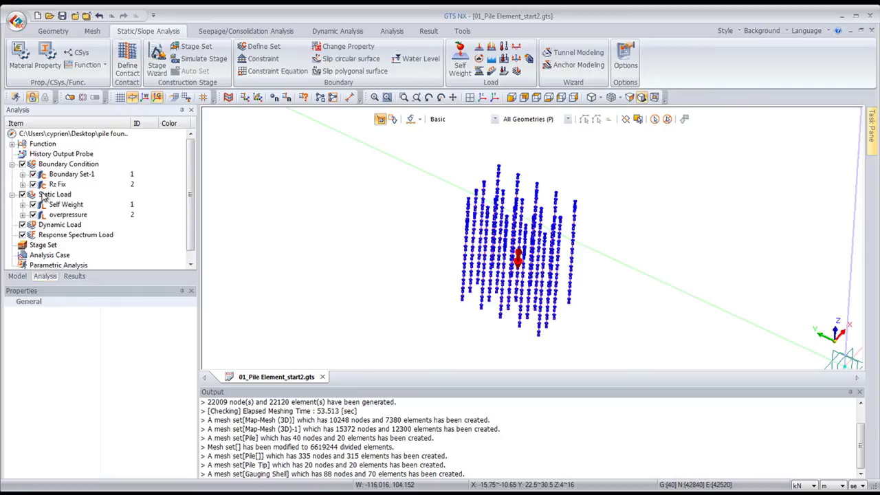
{"action": "left_click", "coordinate": [12, 165]}
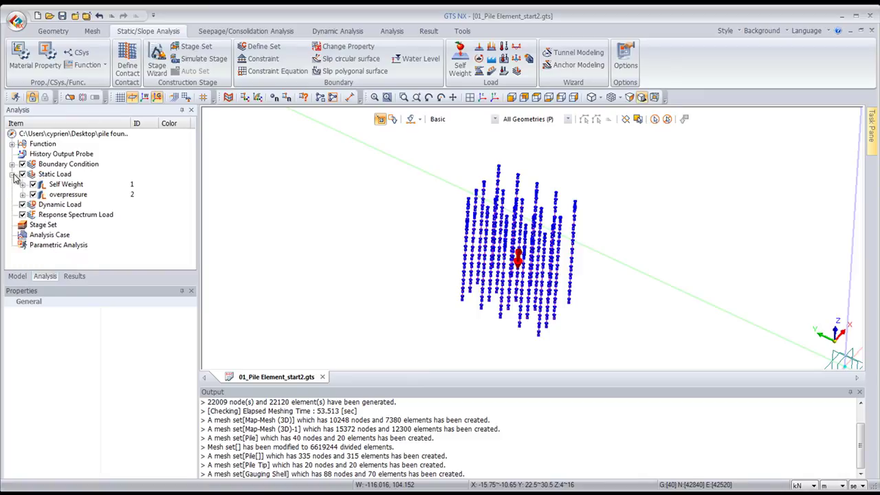
Step: Show only the base Slab mesh set, hiding the Pile, Pile[] and Pile Tip mesh sets
{"action": "left_click", "coordinate": [12, 174]}
{"action": "middle_click_drag", "start_coordinate": [357, 188], "coordinate": [394, 181]}
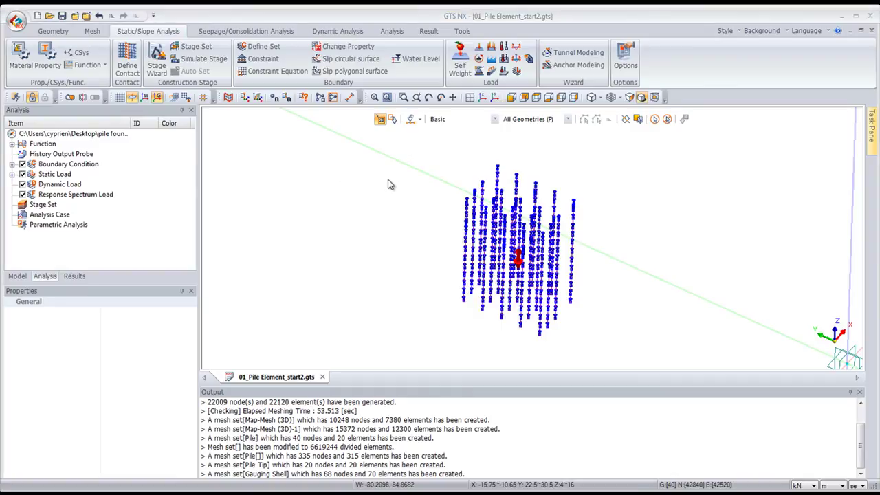
{"action": "left_click", "coordinate": [23, 280]}
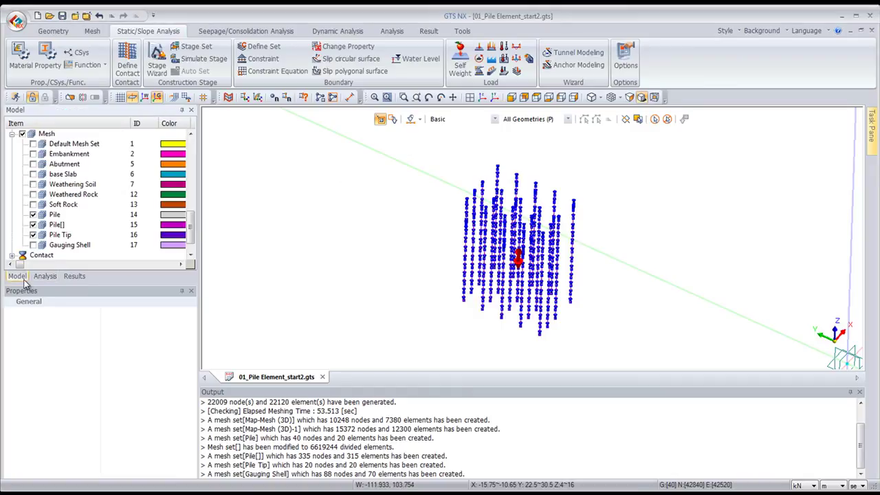
{"action": "left_click", "coordinate": [33, 194]}
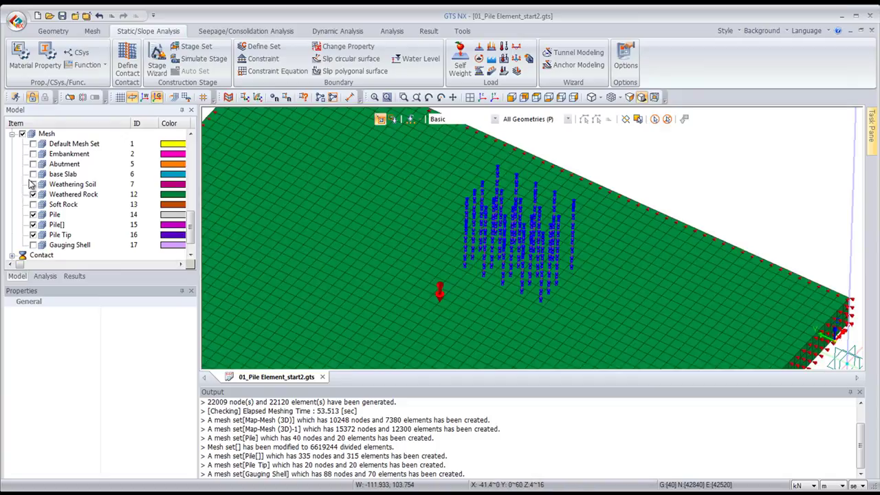
{"action": "left_click", "coordinate": [33, 174]}
{"action": "left_click", "coordinate": [33, 235]}
{"action": "left_click", "coordinate": [32, 194]}
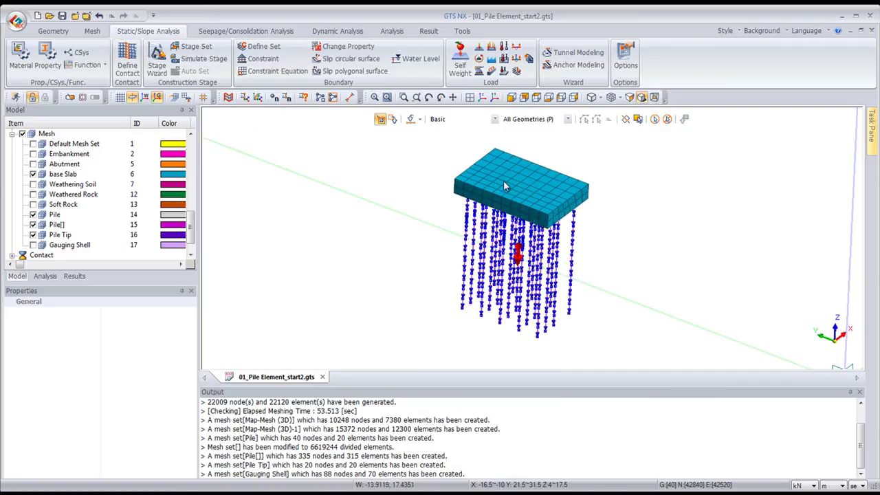
{"action": "left_click", "coordinate": [33, 214]}
{"action": "left_click", "coordinate": [33, 225]}
{"action": "left_click", "coordinate": [33, 235]}
{"action": "scroll", "coordinate": [461, 271], "scroll_direction": "down", "scroll_amount": 2}
{"action": "scroll", "coordinate": [463, 250], "scroll_direction": "up", "scroll_amount": 5}
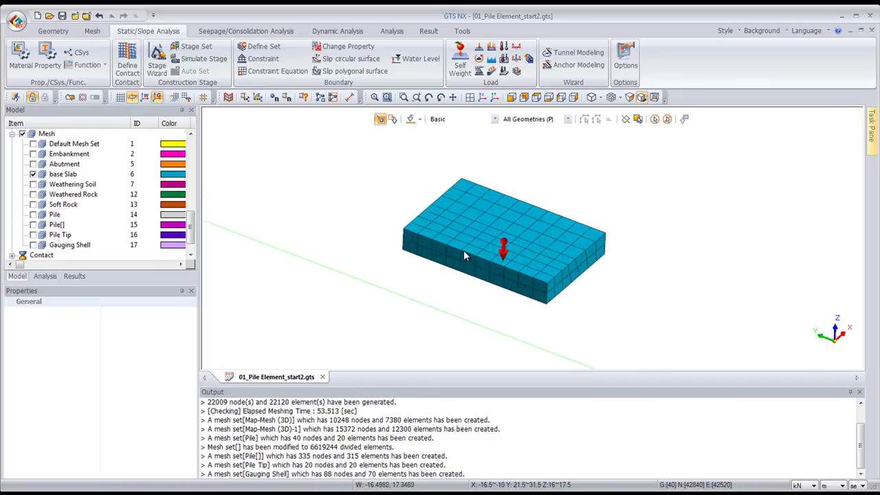
{"action": "scroll", "coordinate": [425, 199], "scroll_direction": "down", "scroll_amount": 2}
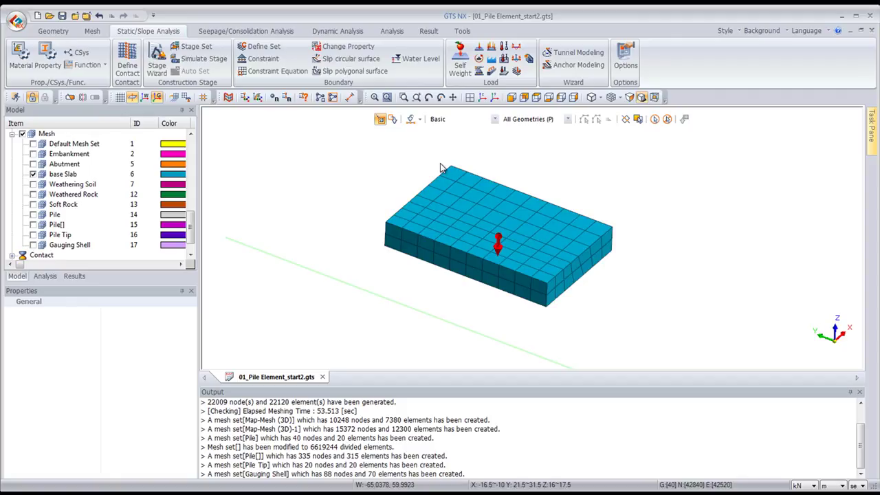
Step: Change the property of all base slab elements to 5: Abutment in a new boundary set named Change to concrete
{"action": "left_click", "coordinate": [344, 46]}
{"action": "left_click_drag", "start_coordinate": [89, 121], "coordinate": [193, 136]}
{"action": "left_click_drag", "start_coordinate": [352, 158], "coordinate": [719, 351]}
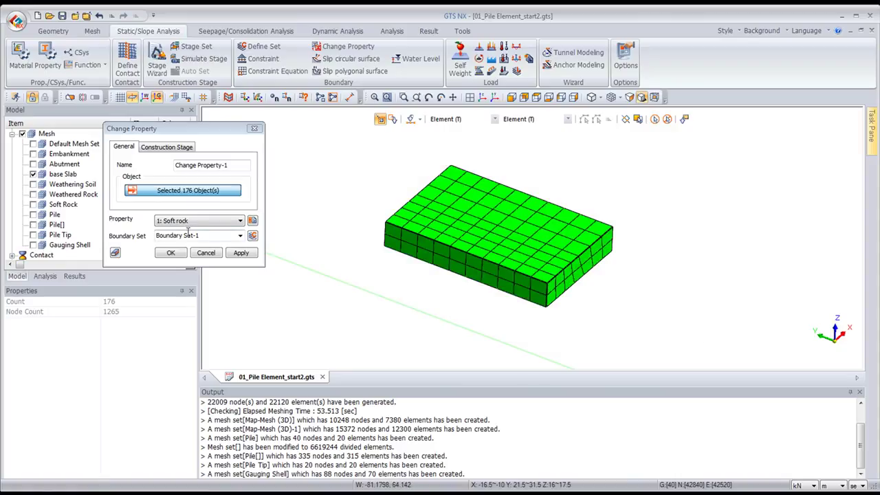
{"action": "left_click", "coordinate": [188, 221]}
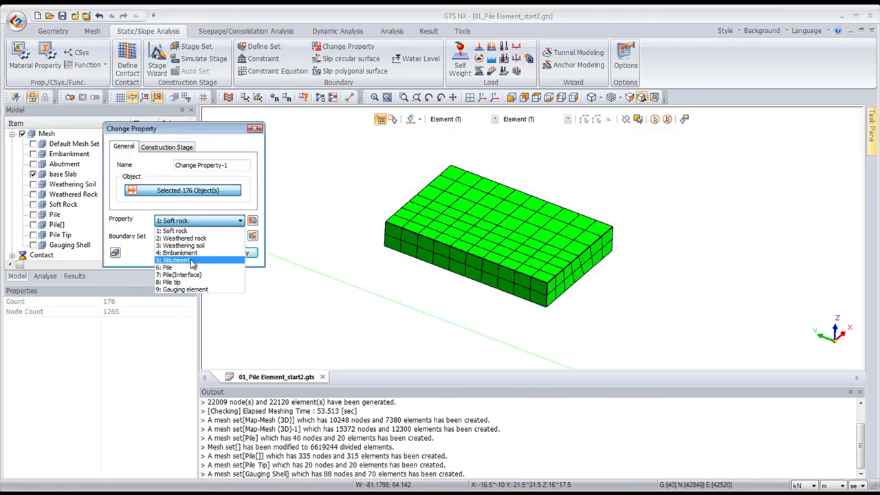
{"action": "left_click", "coordinate": [192, 261]}
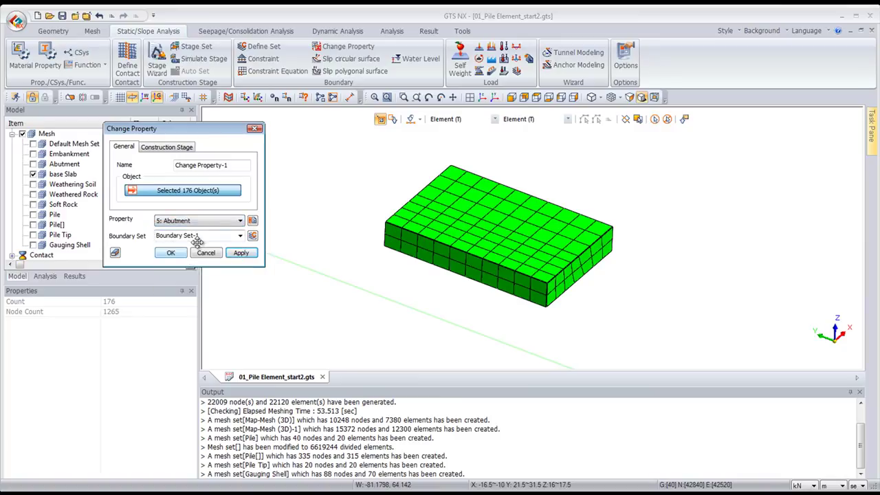
{"action": "left_click", "coordinate": [204, 236]}
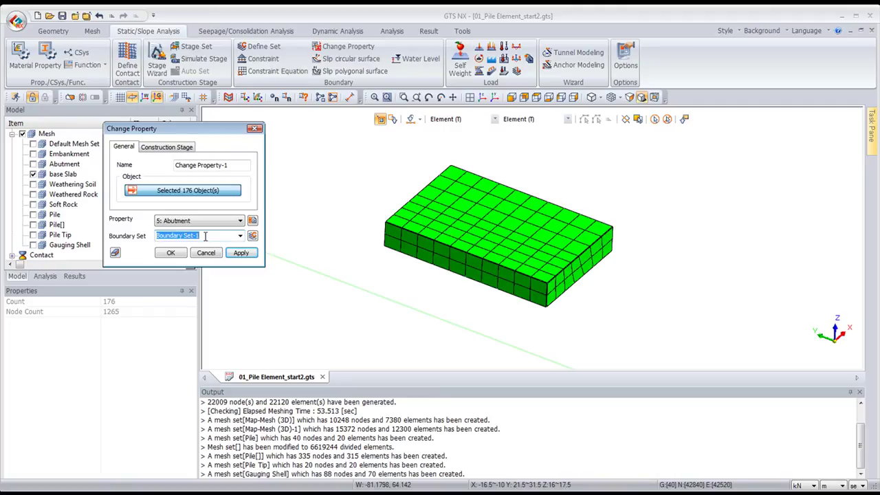
{"action": "type", "text": "Change to concrete"}
{"action": "left_click", "coordinate": [171, 252]}
Step: Show all mesh sets of the model and hide all geometries
{"action": "middle_click_drag", "start_coordinate": [383, 202], "coordinate": [360, 197]}
{"action": "right_click", "coordinate": [359, 191]}
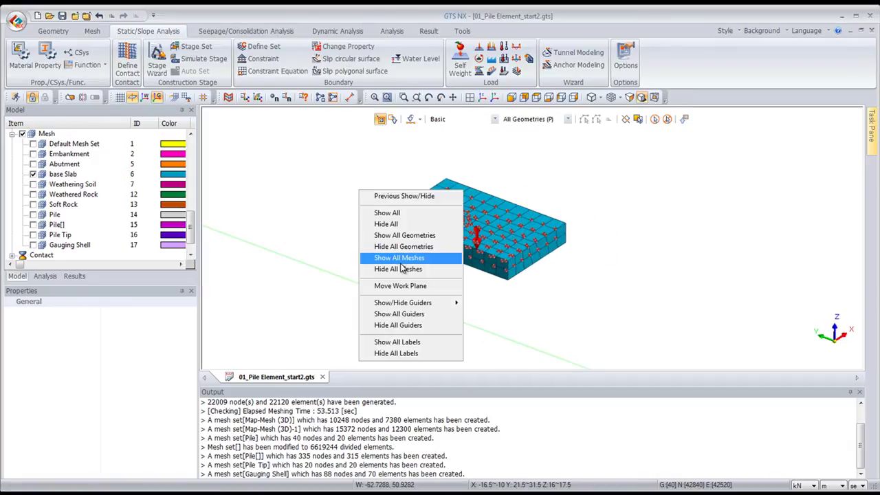
{"action": "left_click", "coordinate": [415, 213]}
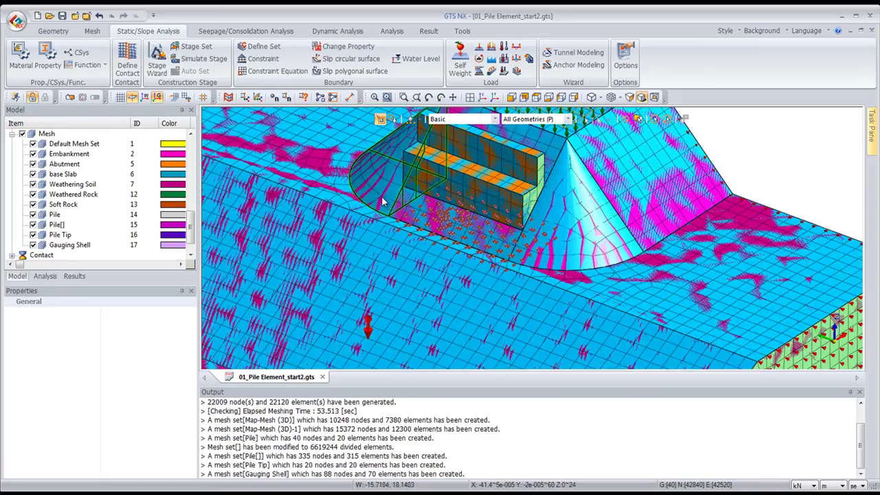
{"action": "right_click", "coordinate": [386, 199]}
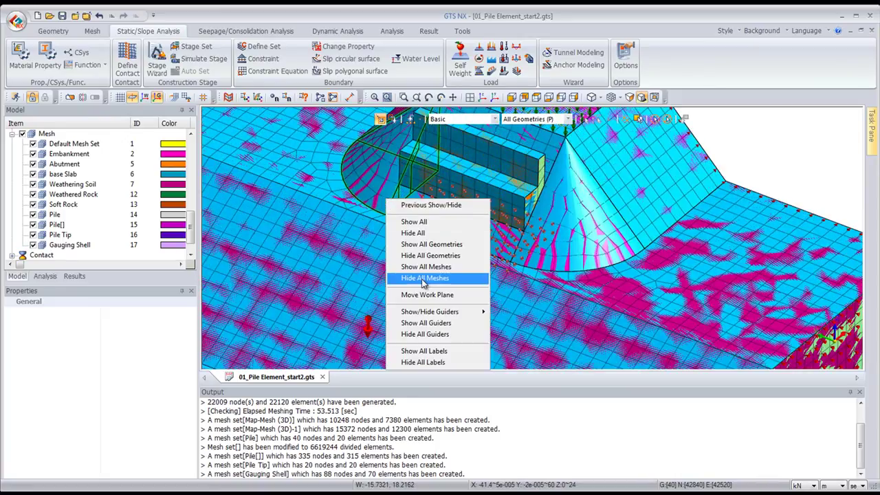
{"action": "left_click", "coordinate": [429, 255]}
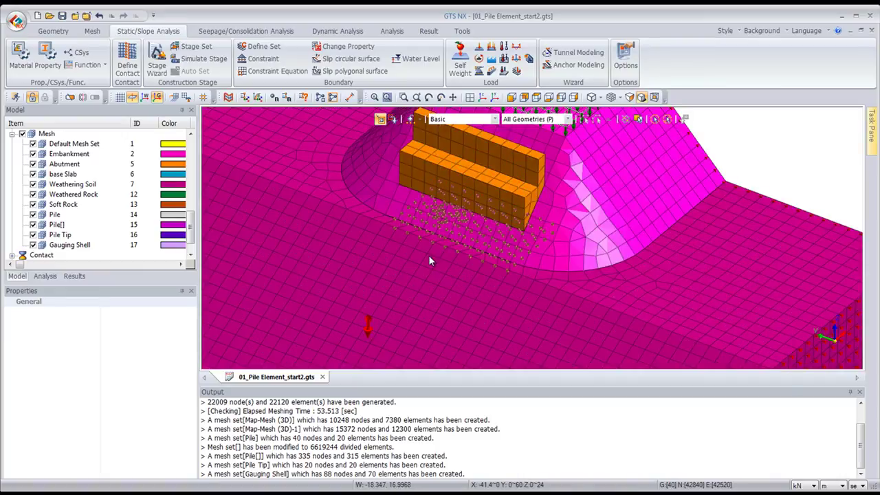
{"action": "scroll", "coordinate": [426, 254], "scroll_direction": "down", "scroll_amount": 5}
{"action": "middle_click_drag", "start_coordinate": [414, 261], "coordinate": [566, 218]}
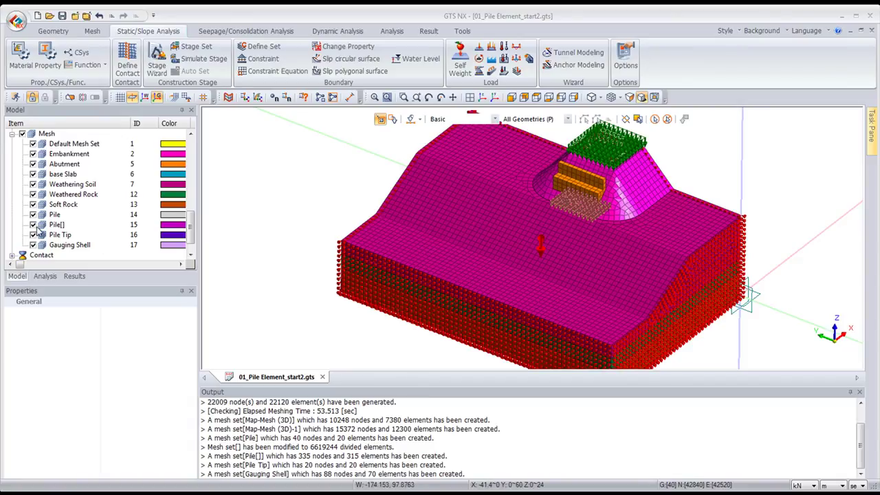
Step: Add a construction stage set named Construction Stage Set-1 with the Stress stage type
{"action": "left_click", "coordinate": [42, 276]}
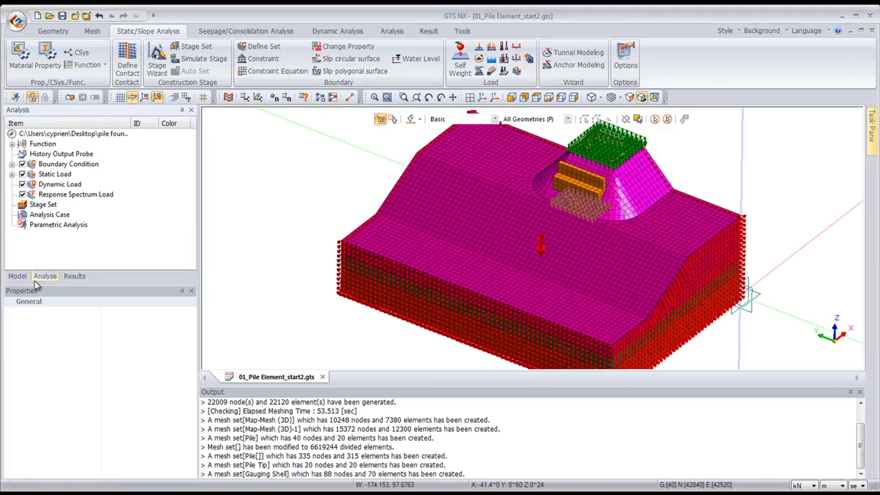
{"action": "left_click", "coordinate": [49, 206]}
{"action": "right_click", "coordinate": [49, 207]}
{"action": "left_click", "coordinate": [59, 214]}
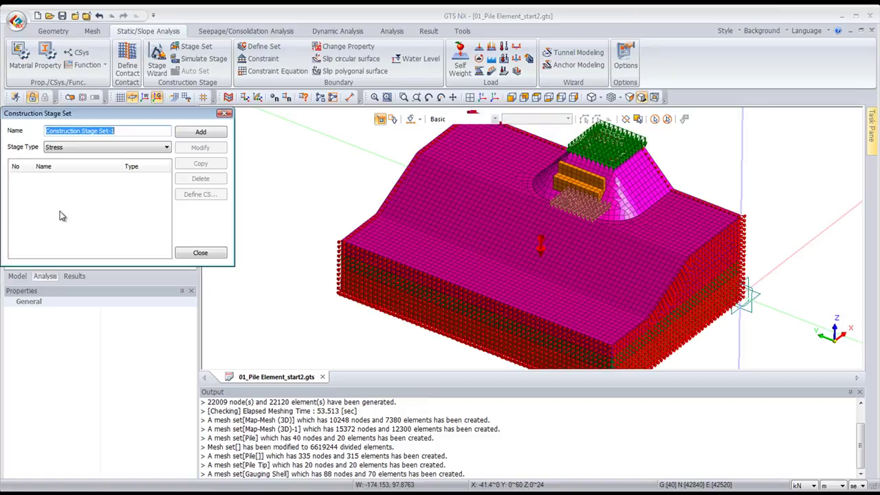
{"action": "left_click_drag", "start_coordinate": [121, 113], "coordinate": [213, 131]}
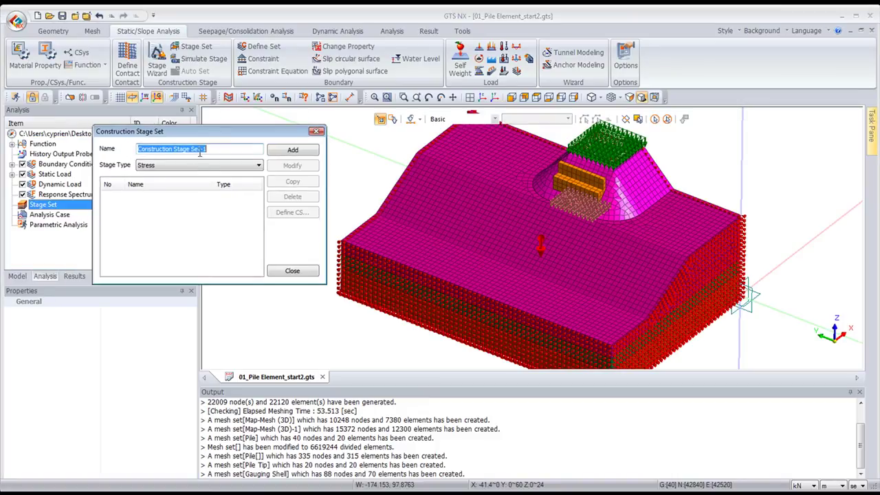
{"action": "left_click", "coordinate": [192, 167]}
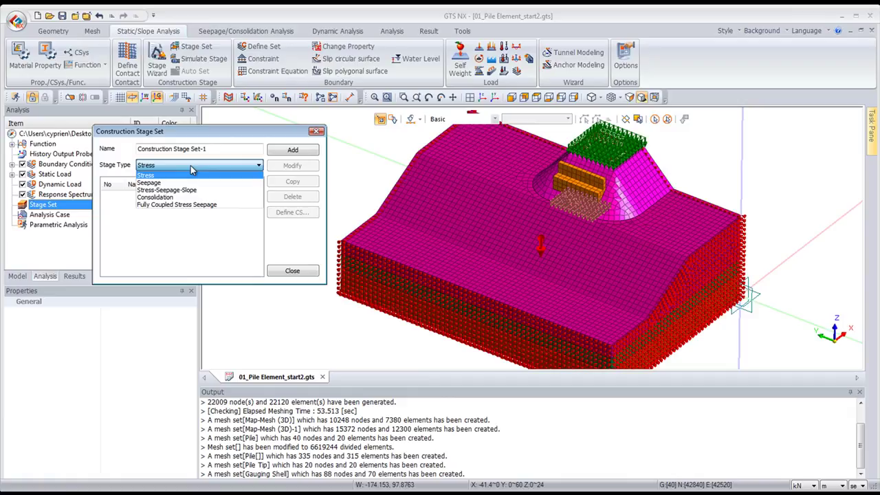
{"action": "left_click", "coordinate": [191, 166]}
{"action": "left_click", "coordinate": [295, 151]}
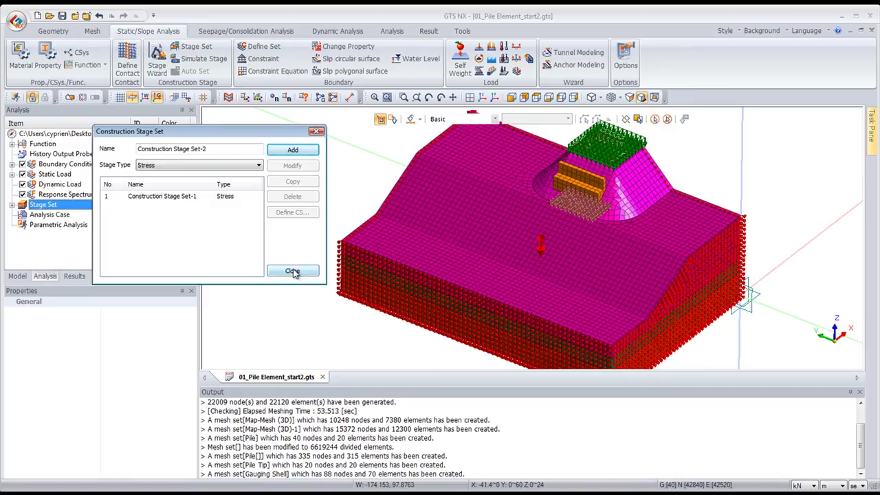
Step: Open the stage definition of Construction Stage Set-1 and name its first stage Foundation
{"action": "left_click", "coordinate": [169, 197]}
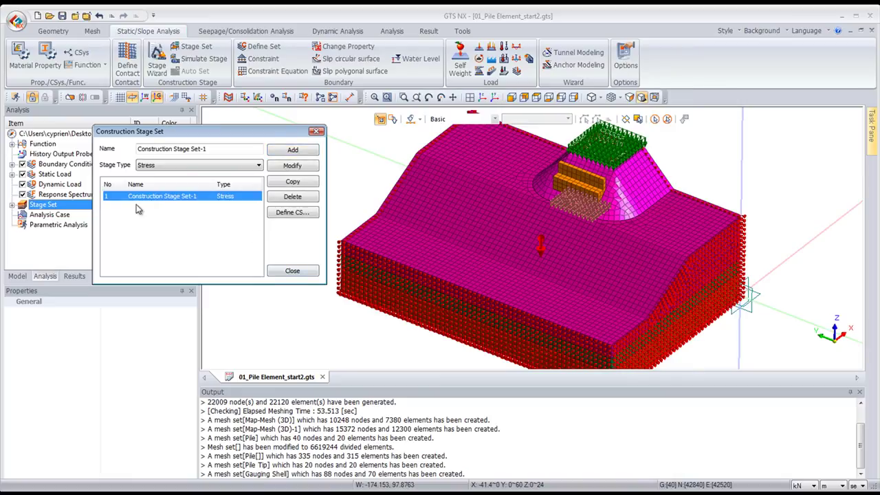
{"action": "left_click", "coordinate": [286, 215]}
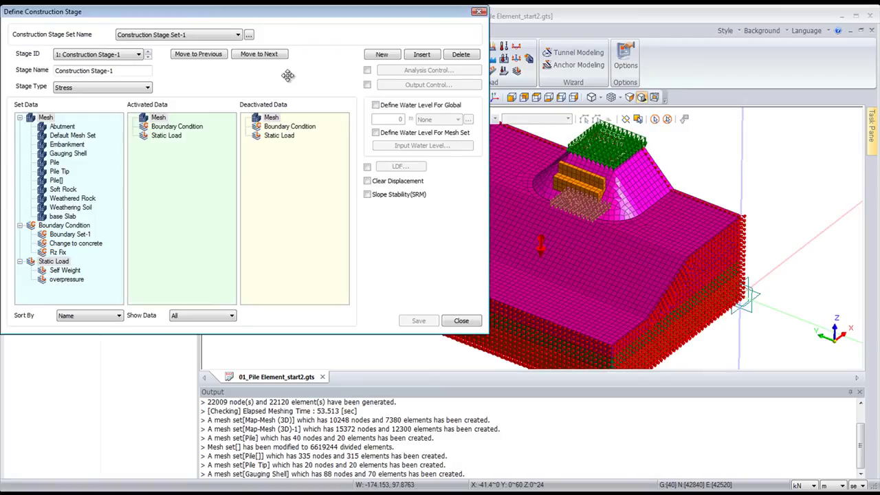
{"action": "left_click_drag", "start_coordinate": [303, 12], "coordinate": [454, 46]}
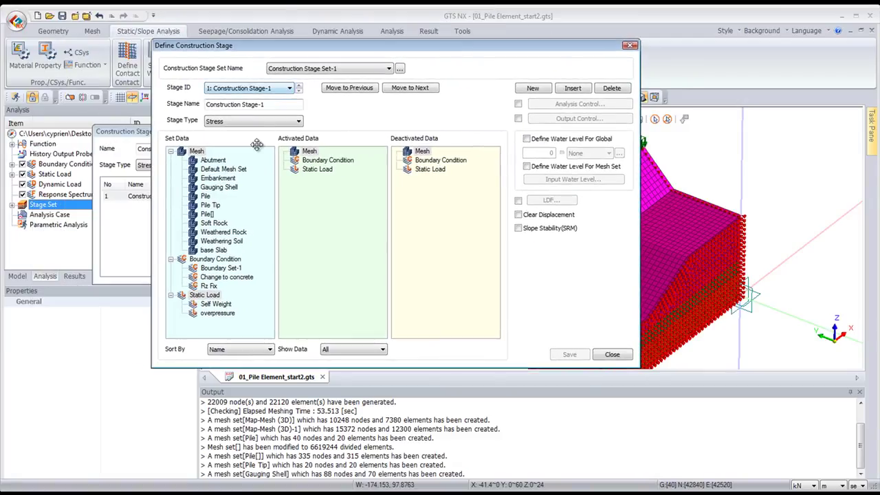
{"action": "left_click_drag", "start_coordinate": [361, 39], "coordinate": [365, 26]}
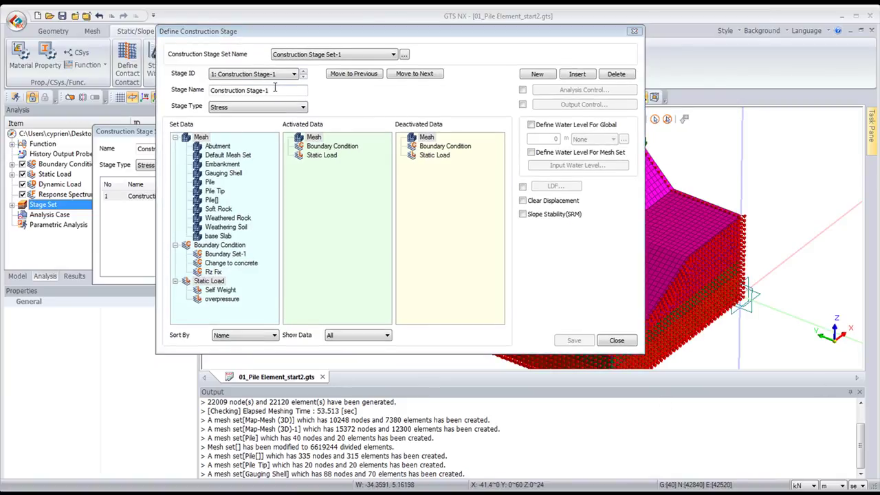
{"action": "left_click", "coordinate": [198, 95]}
{"action": "type", "text": "Foundation"}
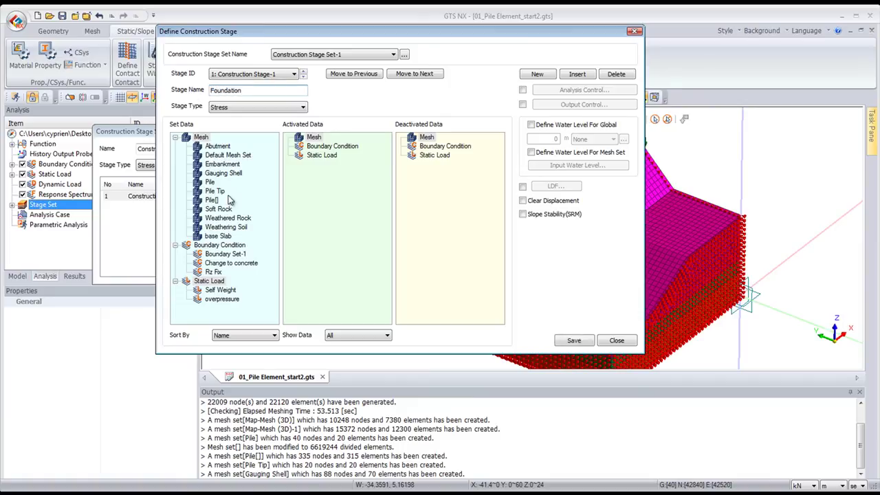
Step: Activate the Soft Rock, Weathered Rock, Weathering Soil and base Slab mesh sets in the Foundation stage
{"action": "left_click", "coordinate": [222, 209]}
{"action": "left_click", "coordinate": [222, 218], "text": "ctrl"}
{"action": "left_click", "coordinate": [223, 227], "text": "ctrl"}
{"action": "left_click_drag", "start_coordinate": [307, 172], "coordinate": [333, 167]}
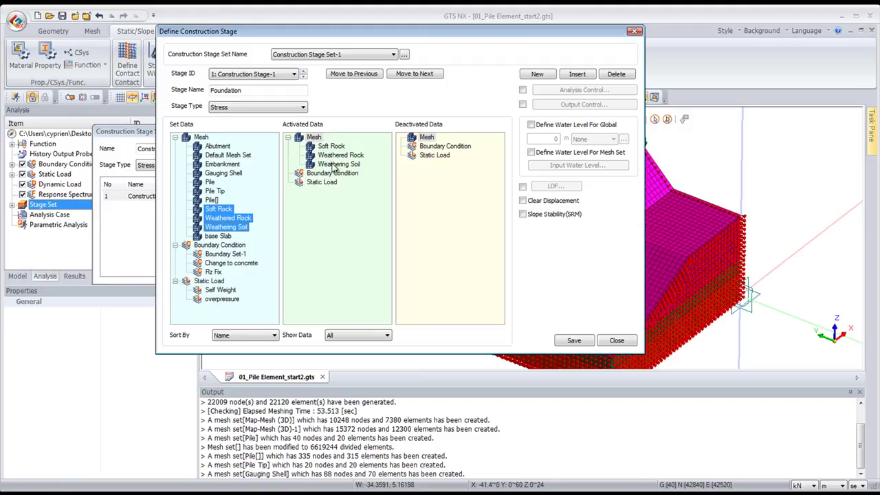
{"action": "left_click", "coordinate": [218, 236]}
{"action": "left_click_drag", "start_coordinate": [217, 239], "coordinate": [348, 222]}
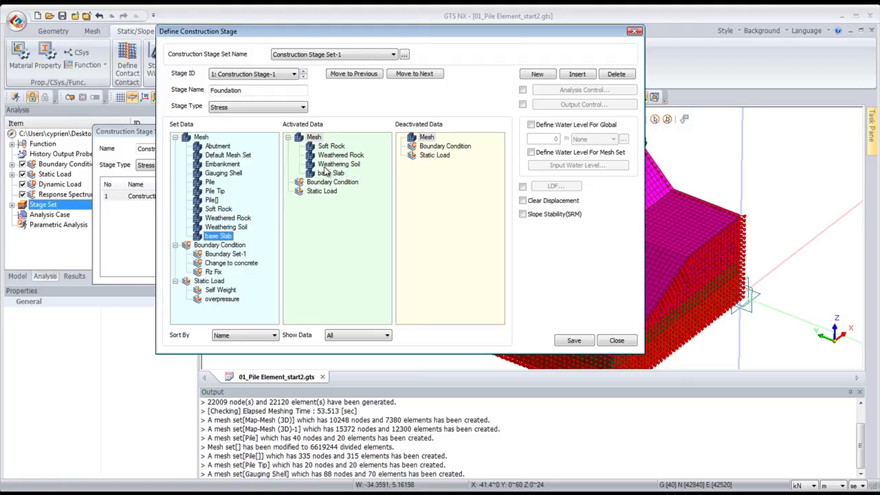
Step: Activate Boundary Set-1 and the Self Weight load in the Foundation stage, and save it with Clear Displacement enabled
{"action": "left_click", "coordinate": [222, 254]}
{"action": "left_click_drag", "start_coordinate": [226, 259], "coordinate": [349, 219]}
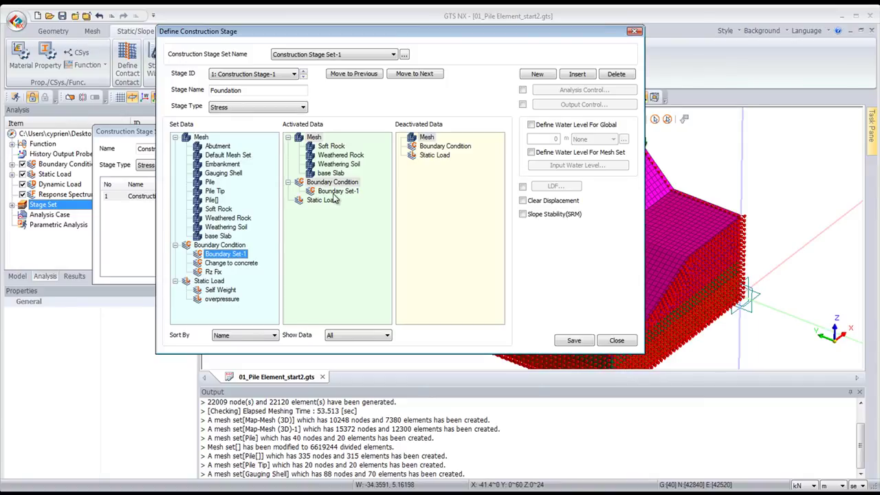
{"action": "left_click_drag", "start_coordinate": [334, 193], "coordinate": [349, 211]}
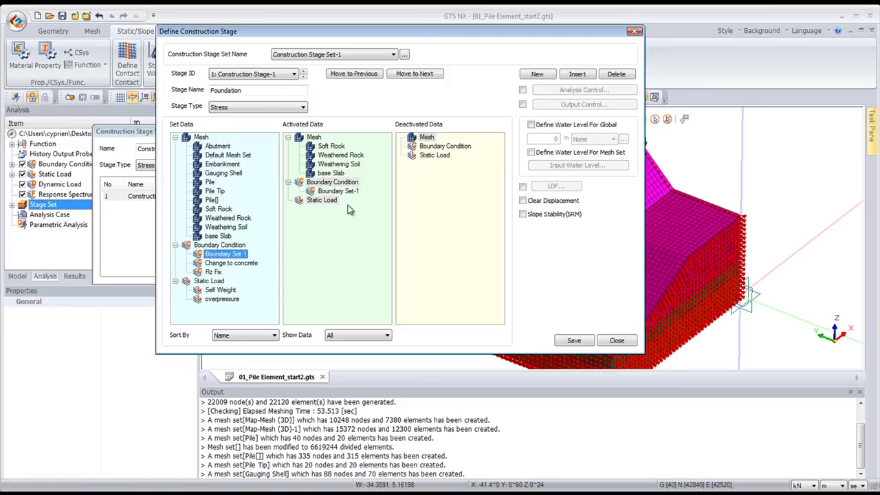
{"action": "left_click_drag", "start_coordinate": [222, 291], "coordinate": [304, 261]}
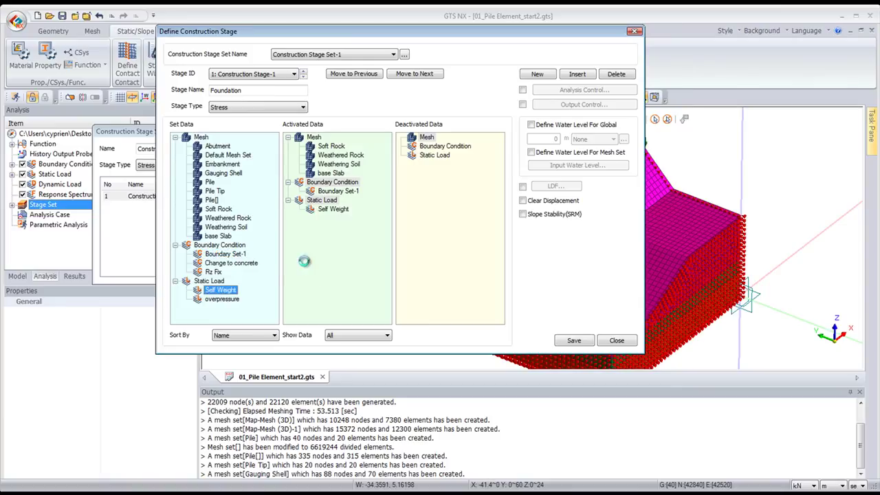
{"action": "left_click", "coordinate": [523, 201]}
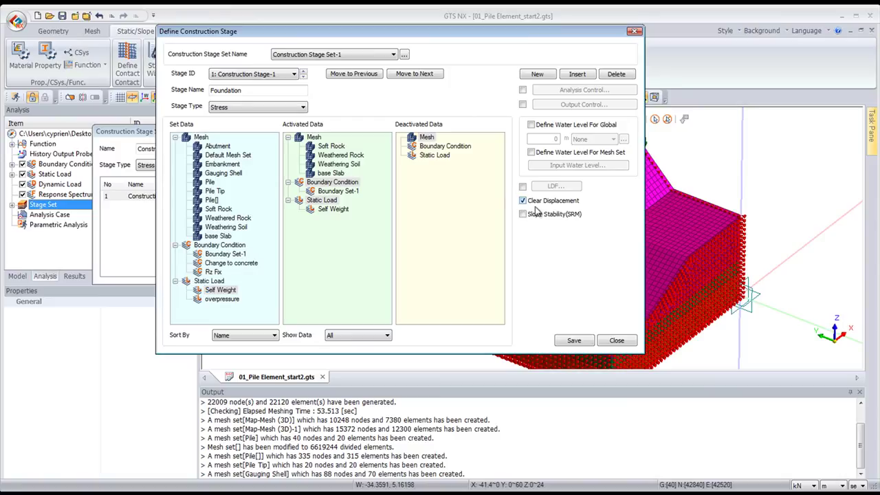
{"action": "left_click", "coordinate": [573, 341]}
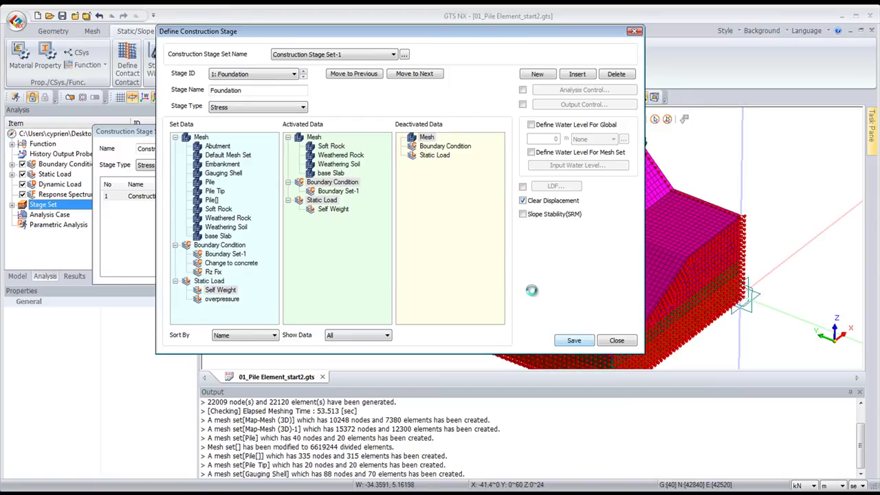
Step: Add a second construction stage named Excavation and deactivate the base Slab mesh set in it
{"action": "left_click", "coordinate": [540, 74]}
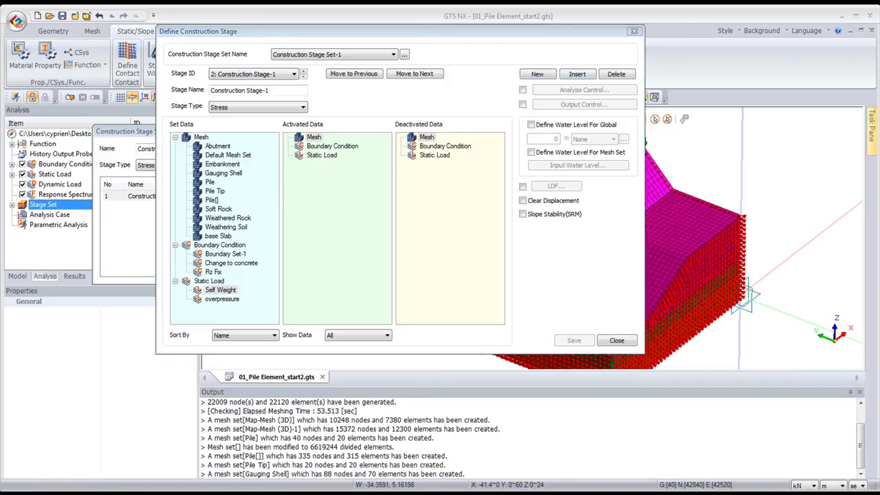
{"action": "left_click_drag", "start_coordinate": [282, 90], "coordinate": [189, 76]}
{"action": "type", "text": "Excavation"}
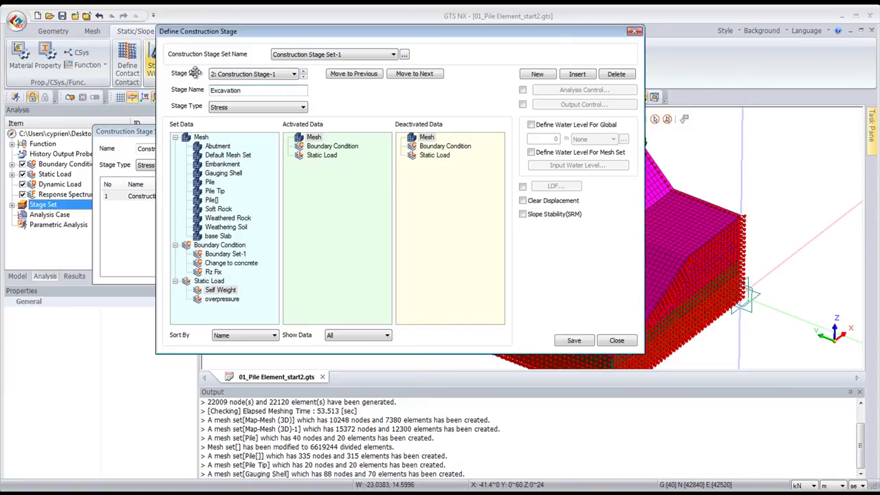
{"action": "left_click_drag", "start_coordinate": [219, 235], "coordinate": [431, 141]}
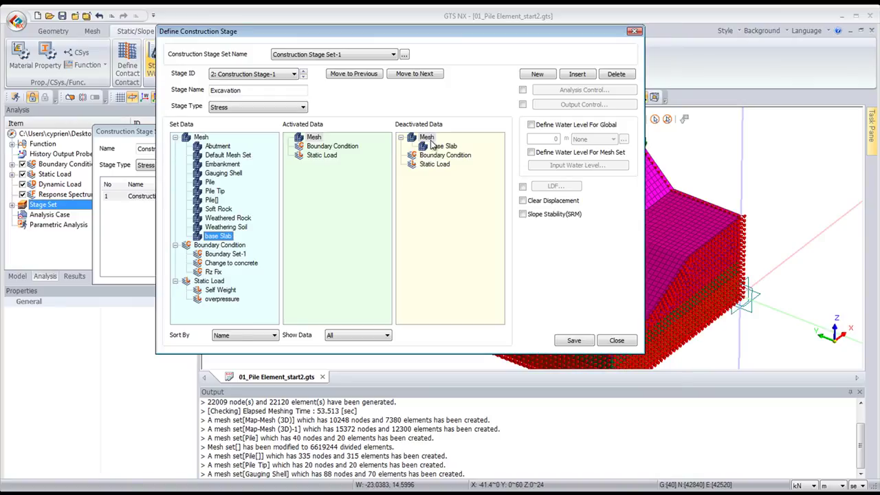
Step: Save the Excavation stage and add a third construction stage named Structure construction
{"action": "left_click", "coordinate": [567, 338]}
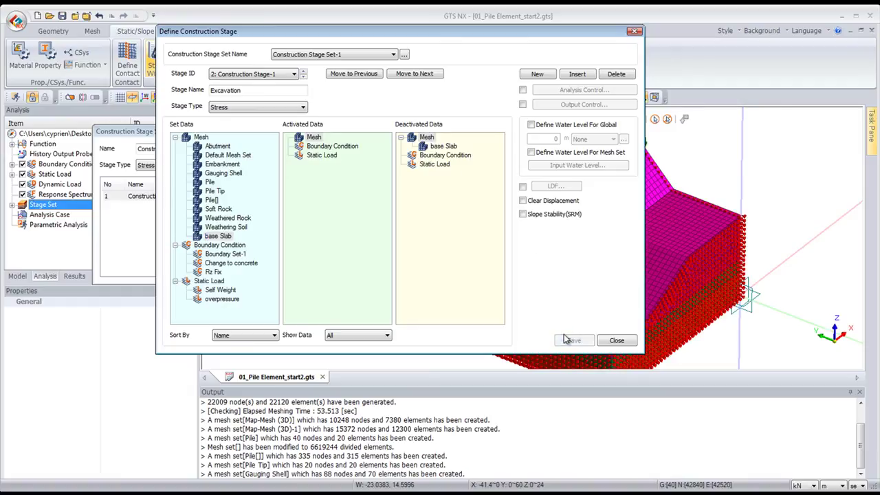
{"action": "left_click", "coordinate": [535, 74]}
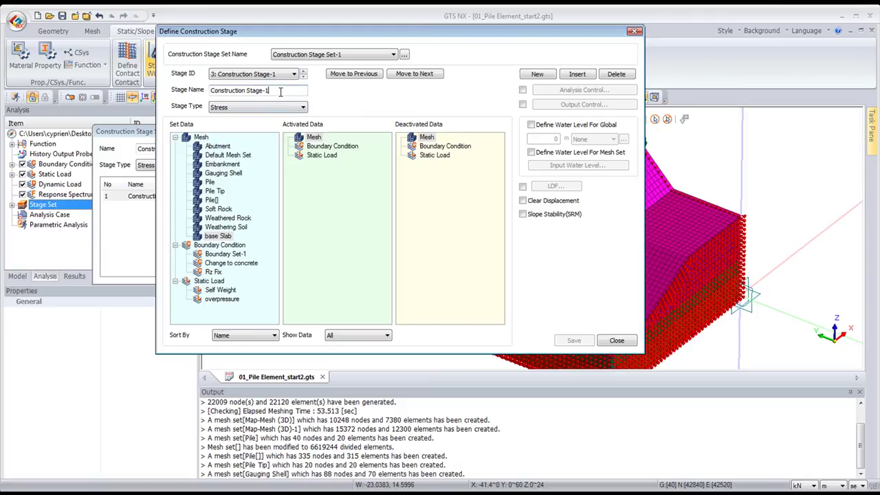
{"action": "left_click_drag", "start_coordinate": [280, 91], "coordinate": [178, 95]}
{"action": "type", "text": "Structure c"}
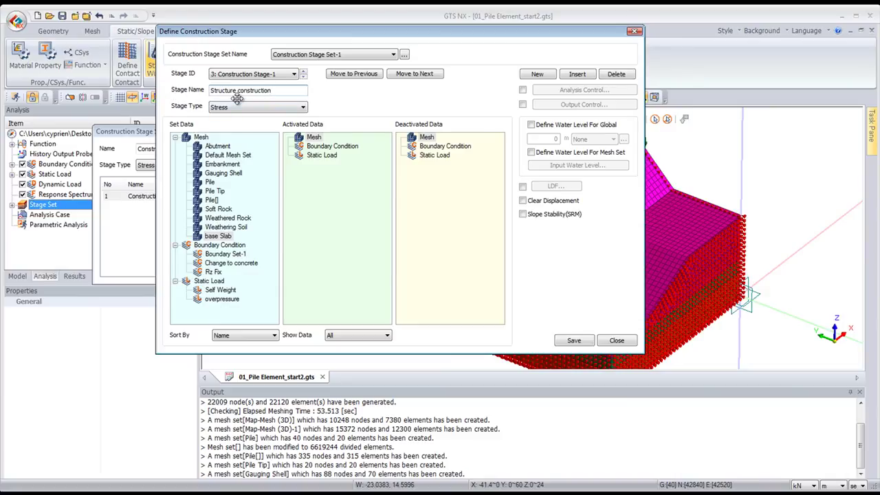
Step: Activate the Abutment, base Slab and Gauging Shell mesh sets and the Change to concrete boundary set in the Structure construction stage, and save it
{"action": "left_click", "coordinate": [216, 173]}
{"action": "left_click_drag", "start_coordinate": [219, 147], "coordinate": [332, 158]}
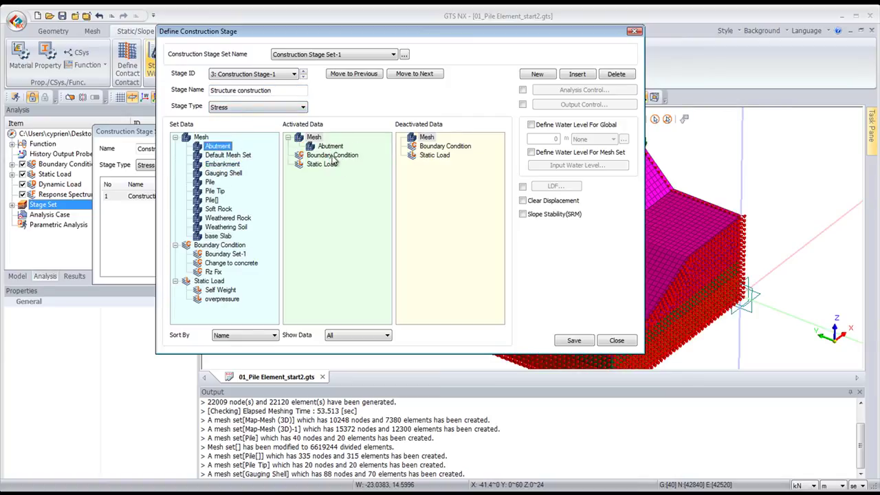
{"action": "left_click_drag", "start_coordinate": [226, 236], "coordinate": [335, 208]}
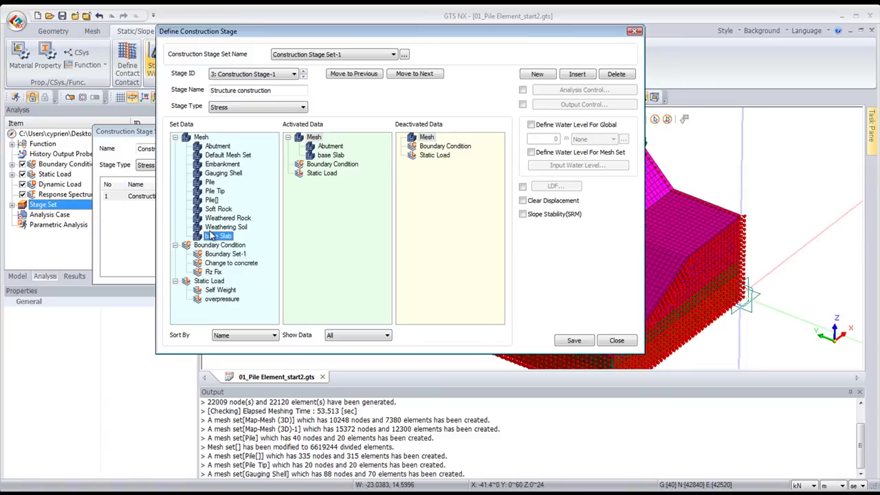
{"action": "left_click_drag", "start_coordinate": [225, 173], "coordinate": [378, 176]}
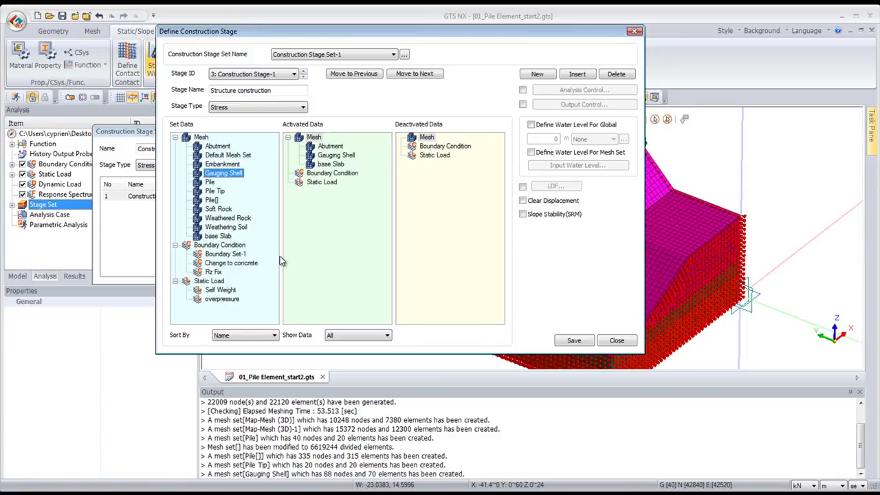
{"action": "left_click_drag", "start_coordinate": [230, 266], "coordinate": [318, 246]}
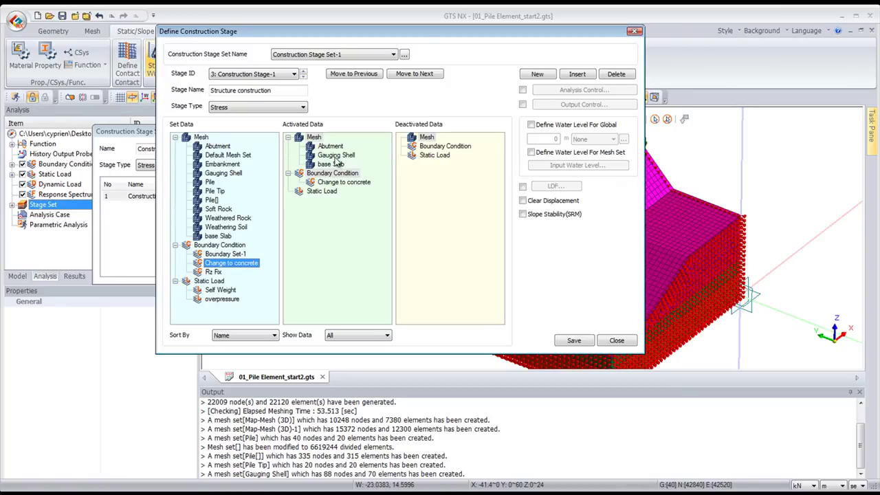
{"action": "left_click", "coordinate": [571, 341]}
Step: Add a fourth stage named Embankment, activate the Embankment mesh set in it, and save the stage
{"action": "left_click", "coordinate": [536, 75]}
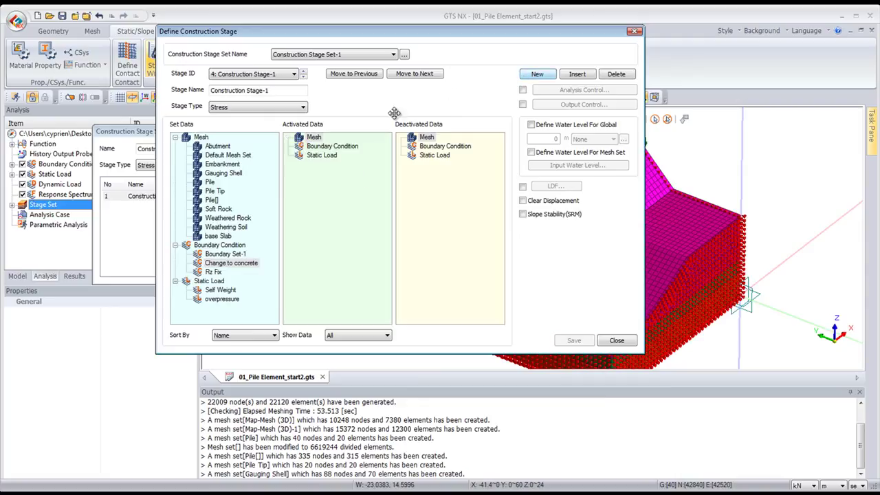
{"action": "left_click_drag", "start_coordinate": [278, 90], "coordinate": [164, 96]}
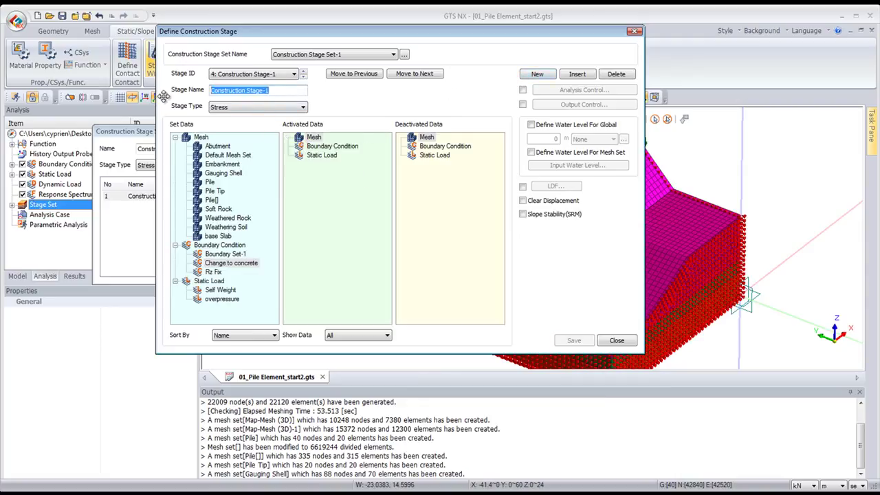
{"action": "type", "text": "Embankment"}
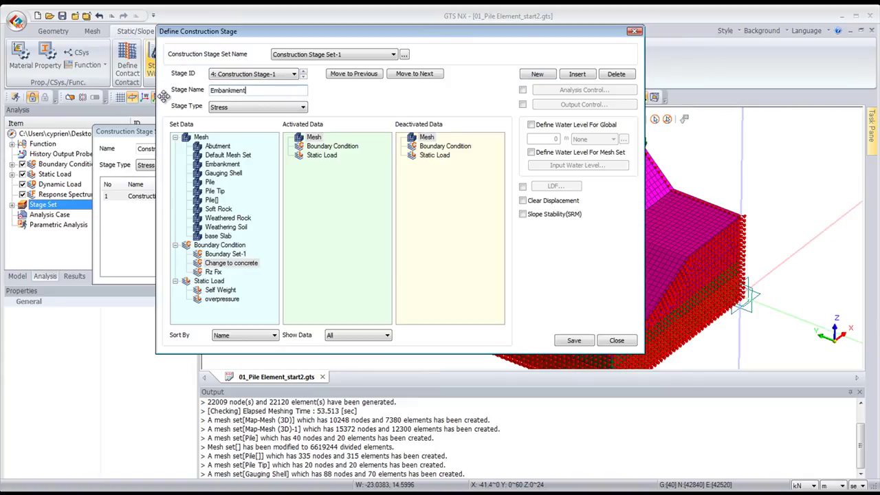
{"action": "left_click_drag", "start_coordinate": [222, 164], "coordinate": [353, 172]}
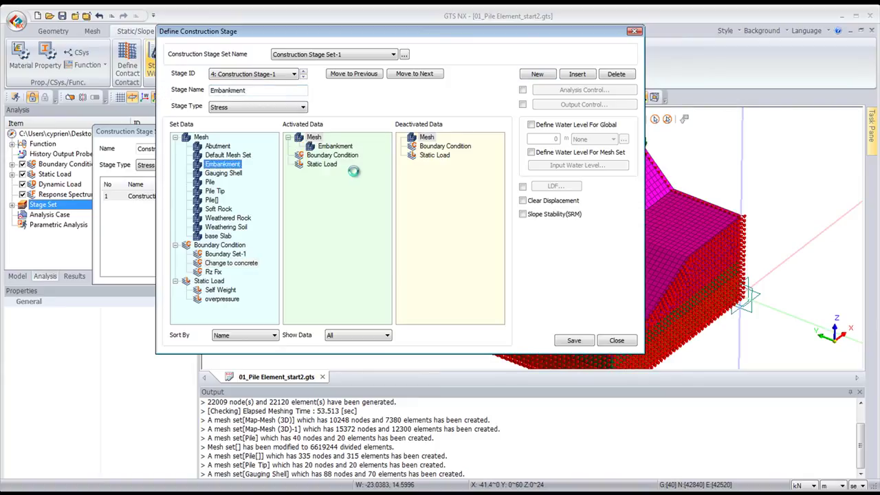
{"action": "left_click", "coordinate": [575, 340]}
Step: Add a fifth stage named Loading and activate the overpressure static load in it
{"action": "left_click", "coordinate": [538, 74]}
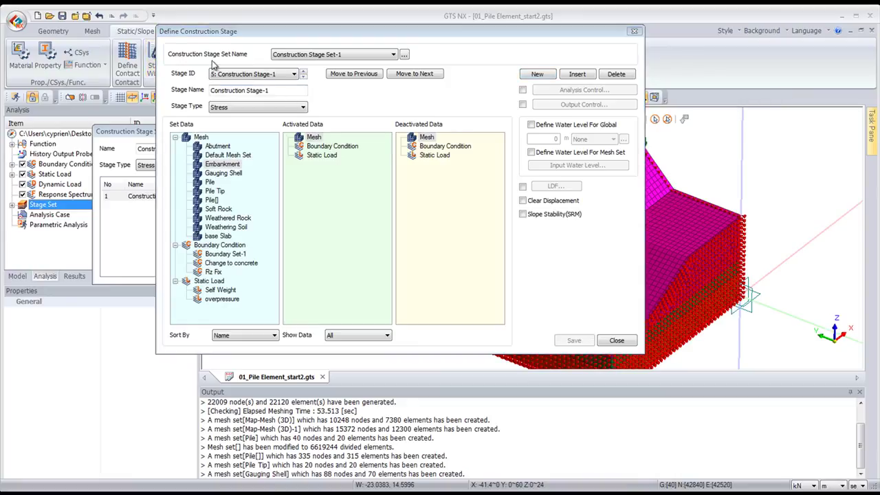
{"action": "left_click", "coordinate": [282, 90]}
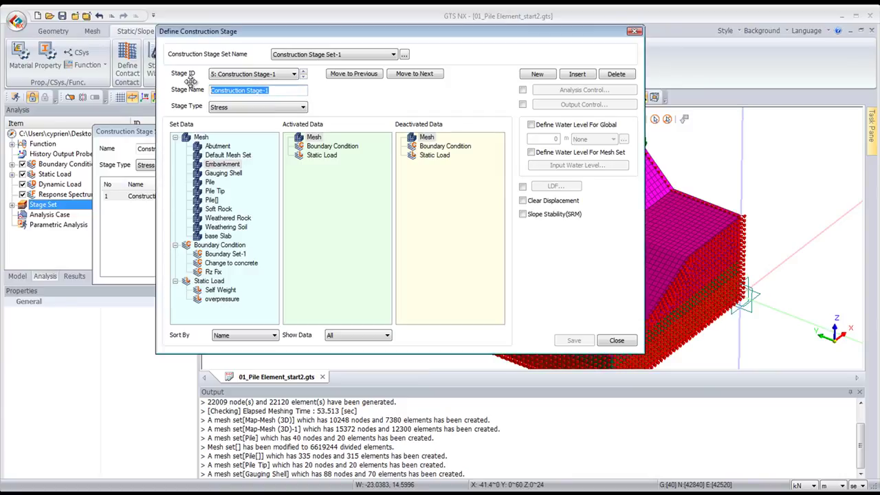
{"action": "type", "text": "Loading"}
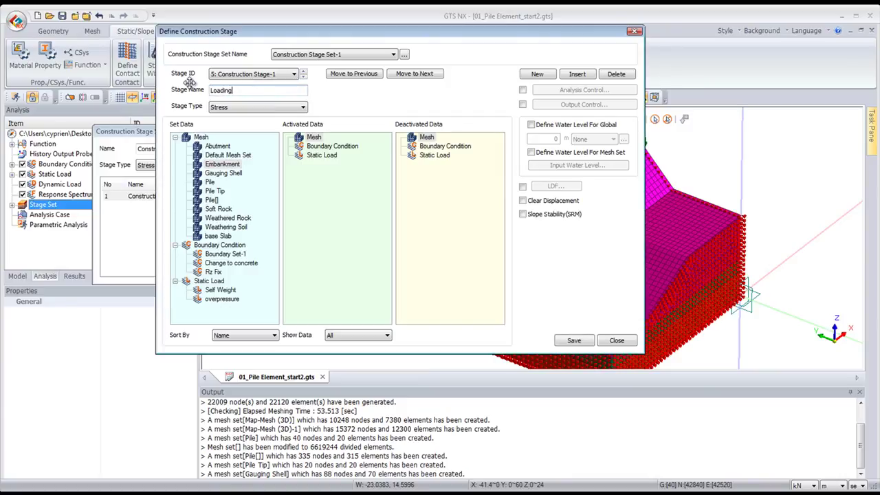
{"action": "left_click_drag", "start_coordinate": [223, 302], "coordinate": [358, 239]}
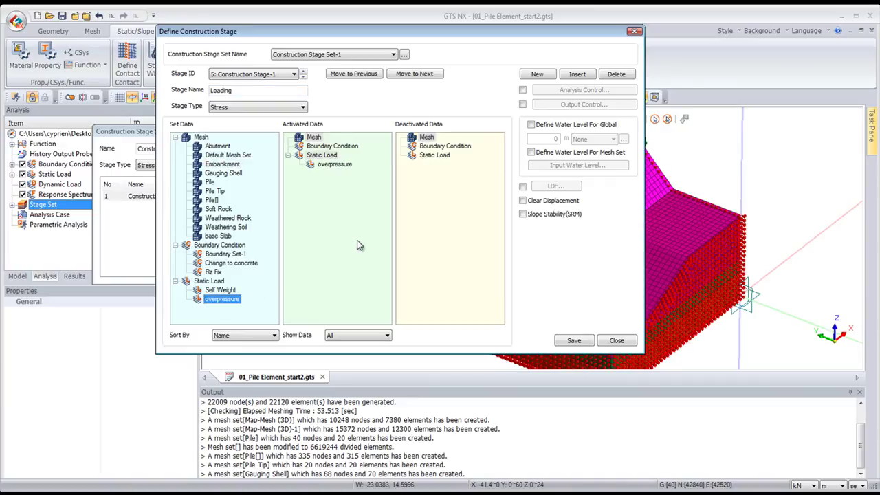
Step: Enable analysis control for the Loading stage and set 5 nonlinear load increments with intermediate output at Every Increment
{"action": "left_click", "coordinate": [523, 91]}
{"action": "left_click", "coordinate": [577, 91]}
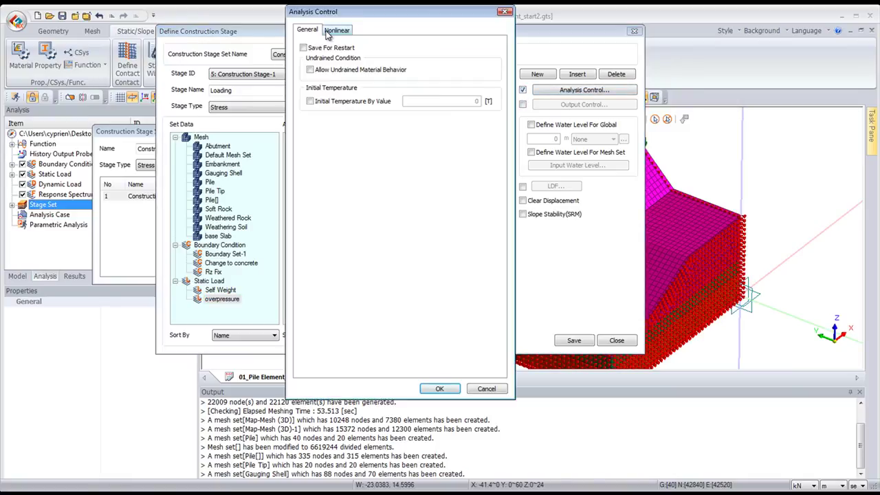
{"action": "left_click", "coordinate": [336, 30]}
{"action": "left_click", "coordinate": [485, 68]}
{"action": "key", "text": "BackSpace"}
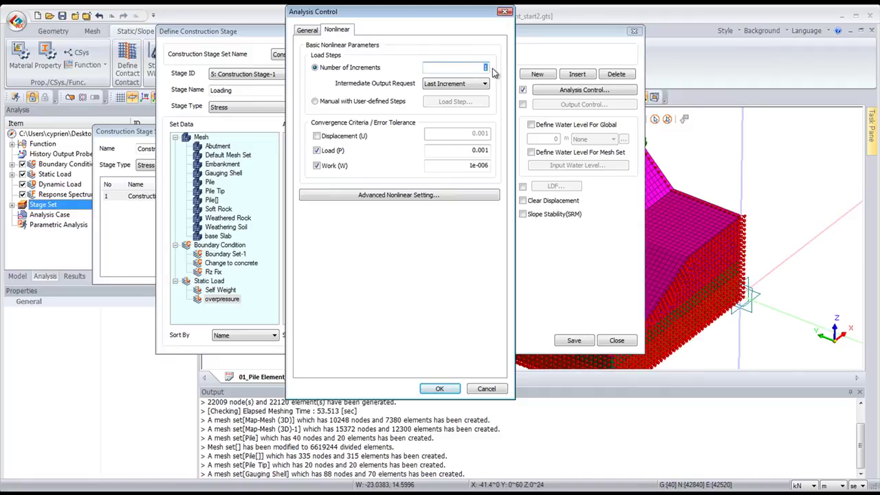
{"action": "type", "text": "5"}
{"action": "left_click", "coordinate": [452, 83]}
{"action": "left_click", "coordinate": [449, 97]}
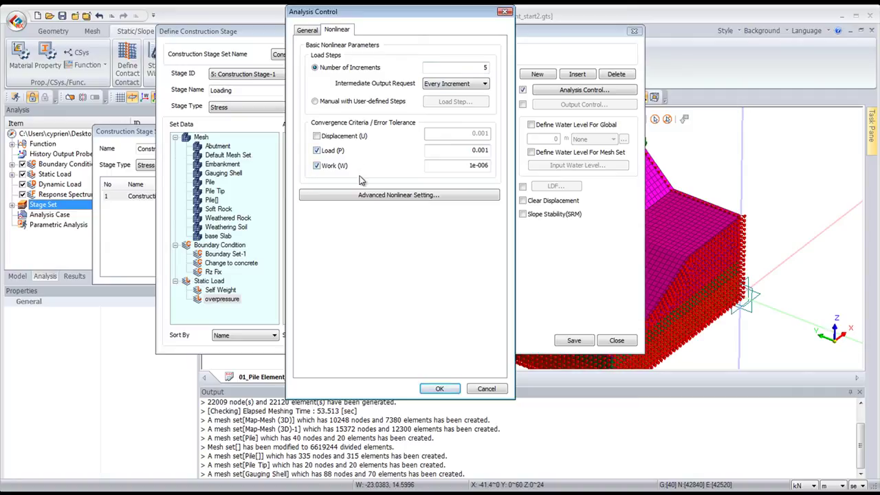
Step: Check the advanced nonlinear settings without changing them, accept the analysis control, then save the Loading stage and close the stage definition
{"action": "left_click", "coordinate": [405, 198]}
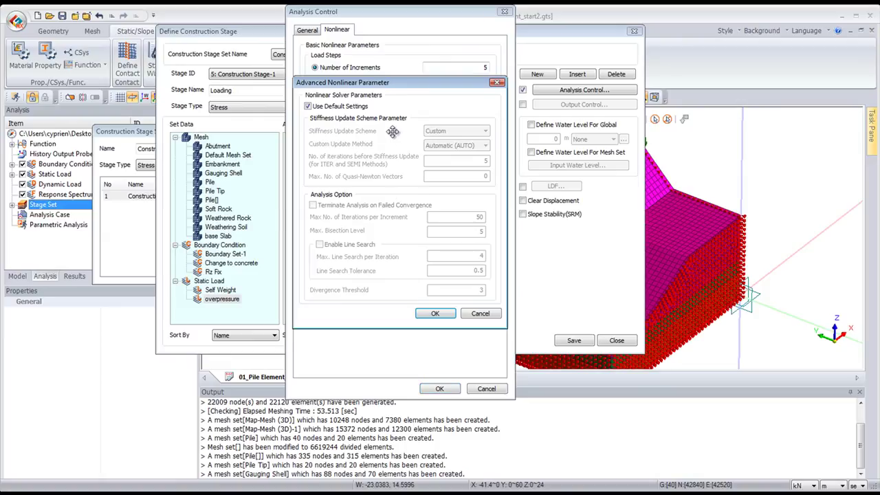
{"action": "left_click", "coordinate": [497, 82]}
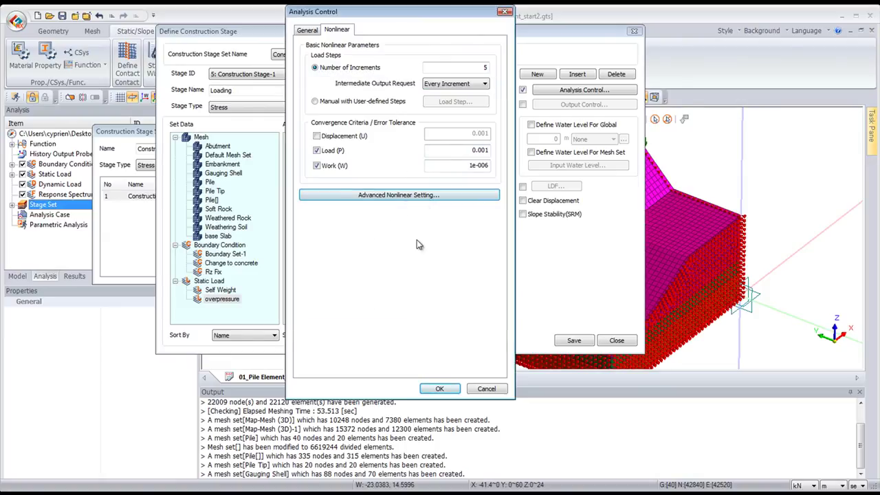
{"action": "left_click", "coordinate": [440, 388]}
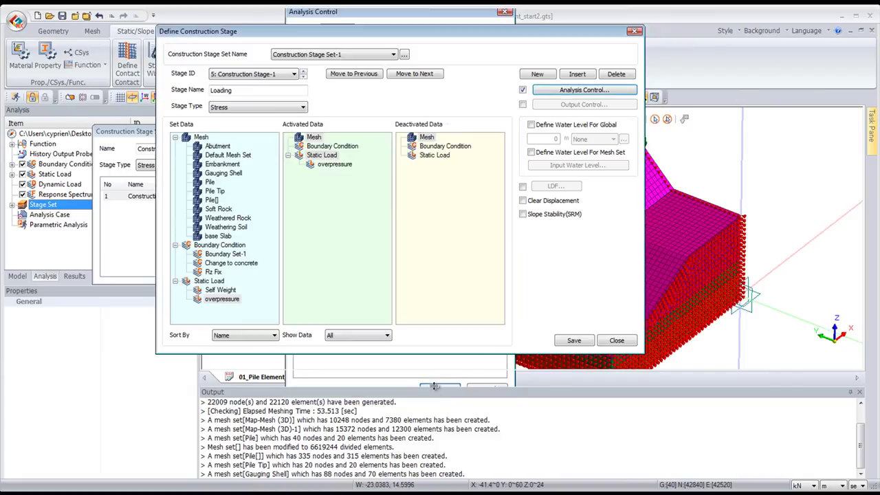
{"action": "left_click", "coordinate": [572, 342]}
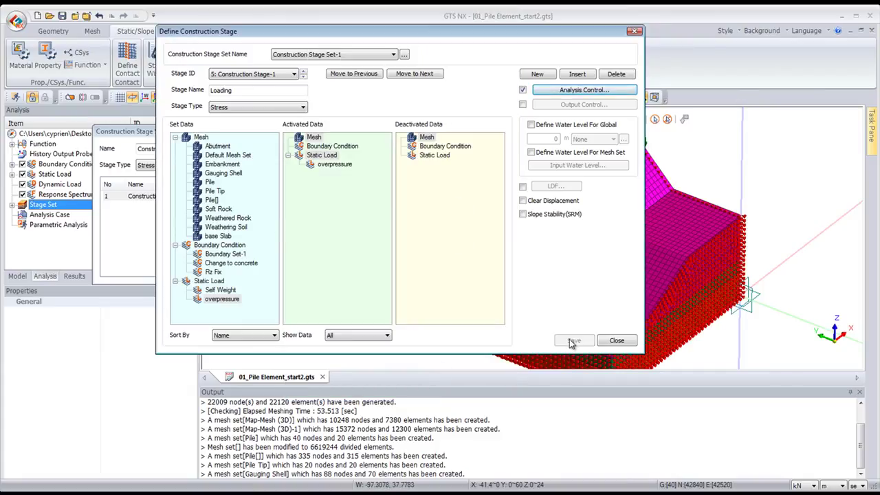
{"action": "left_click", "coordinate": [617, 342]}
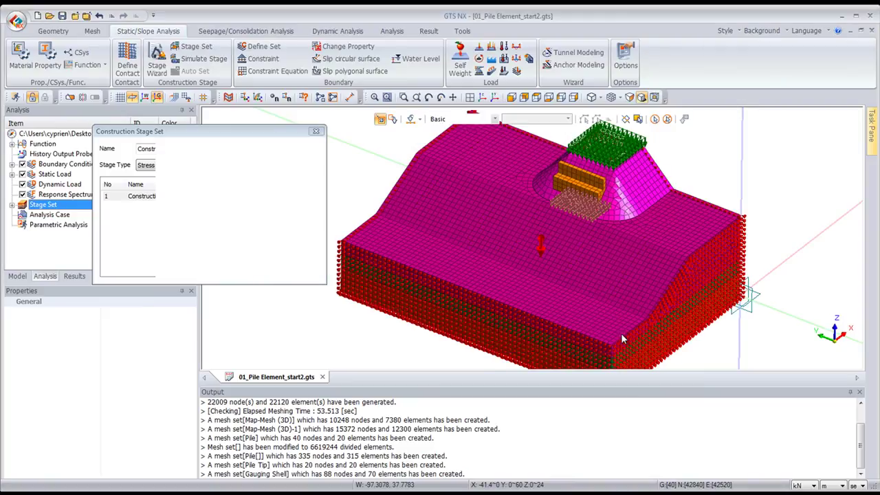
Step: Rename Construction Stage Set-1 as CS(without piles)
{"action": "left_click", "coordinate": [148, 197]}
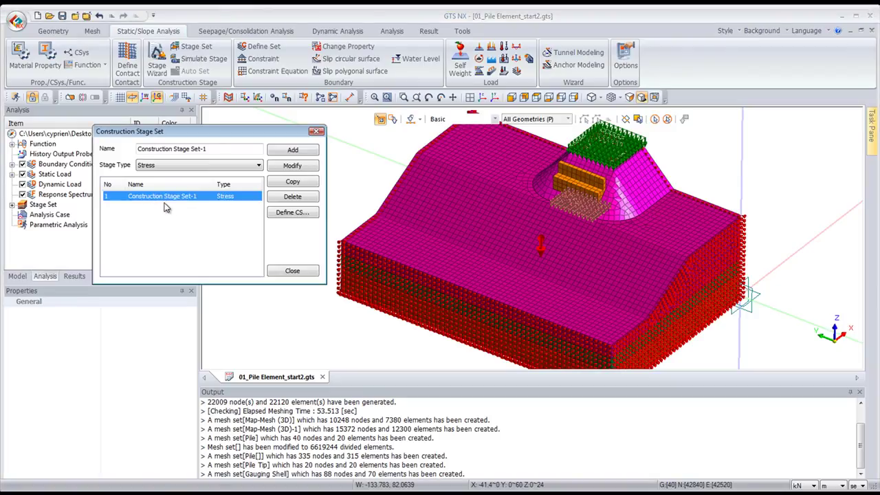
{"action": "left_click_drag", "start_coordinate": [215, 150], "coordinate": [128, 144]}
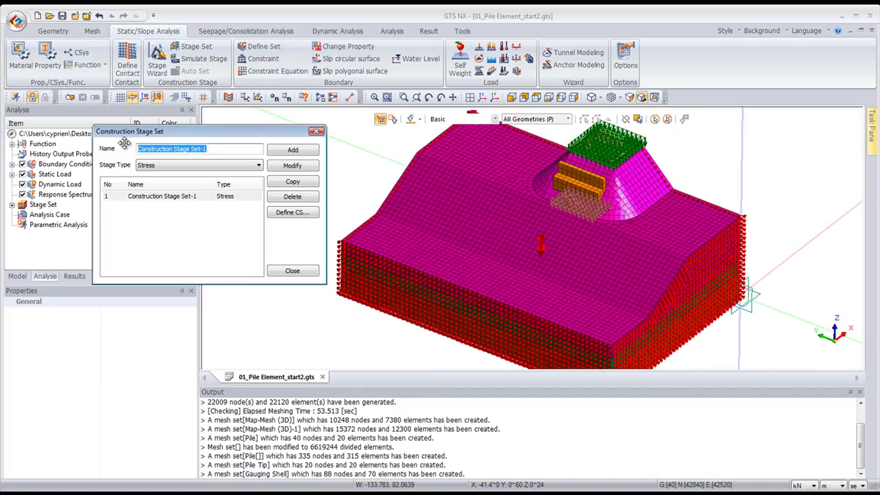
{"action": "type", "text": "CS(without piles"}
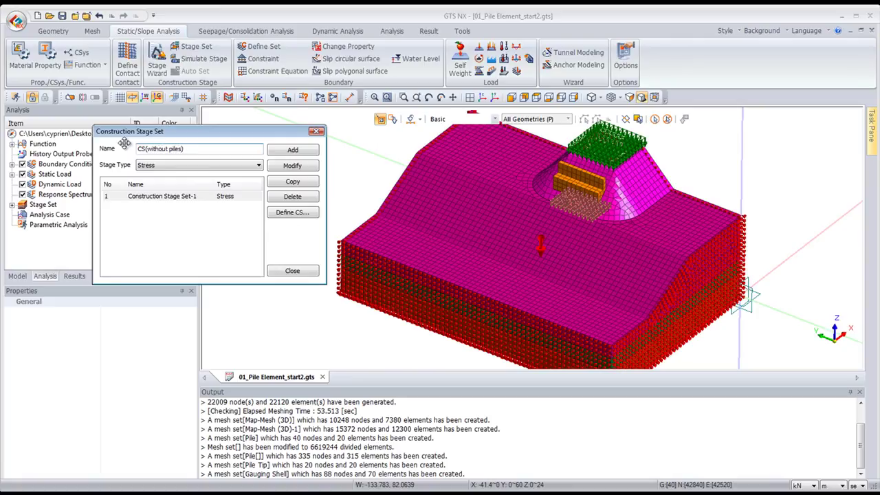
{"action": "left_click", "coordinate": [292, 166]}
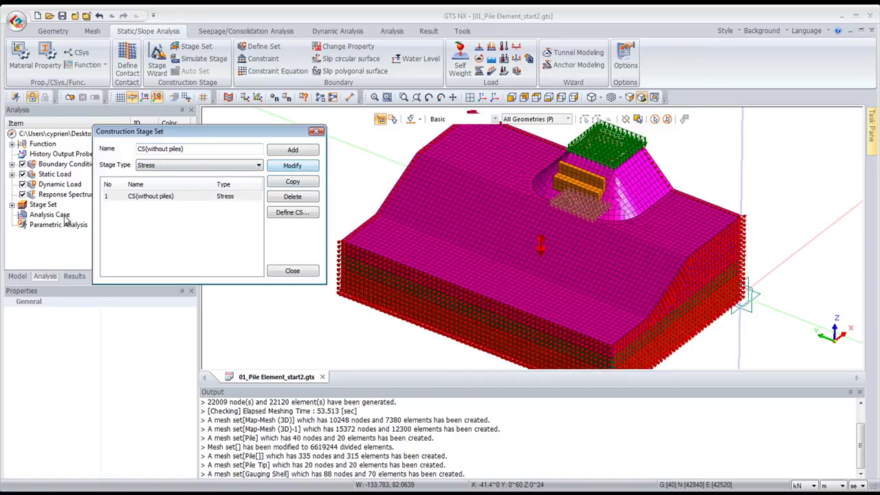
Step: Duplicate the CS(without piles) stage set and rename the copy as CS(with piles)
{"action": "left_click", "coordinate": [178, 197]}
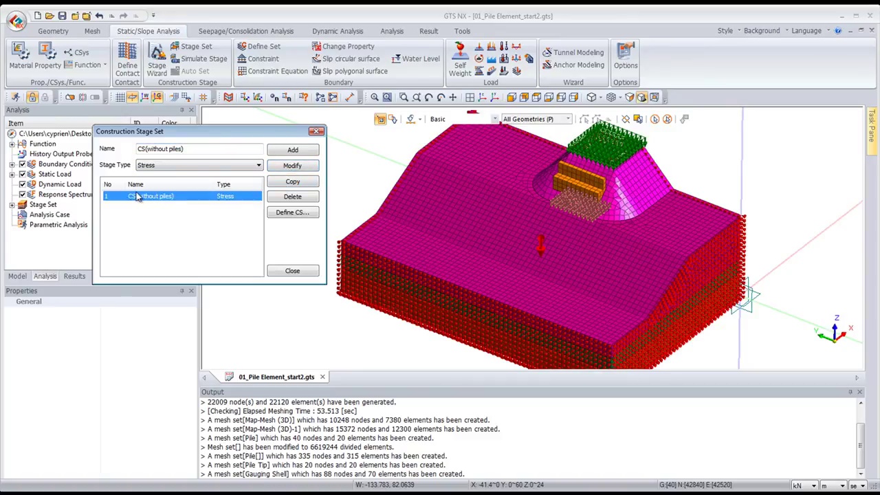
{"action": "left_click", "coordinate": [293, 182]}
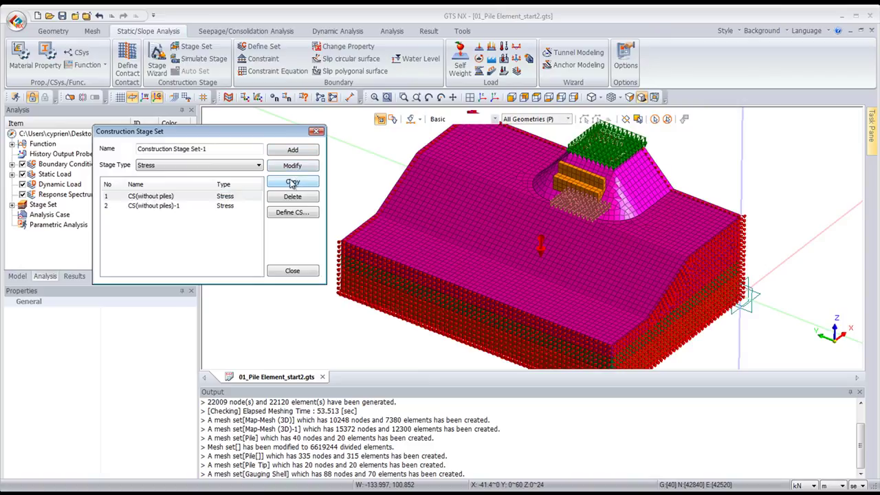
{"action": "left_click", "coordinate": [165, 206]}
{"action": "left_click", "coordinate": [184, 149]}
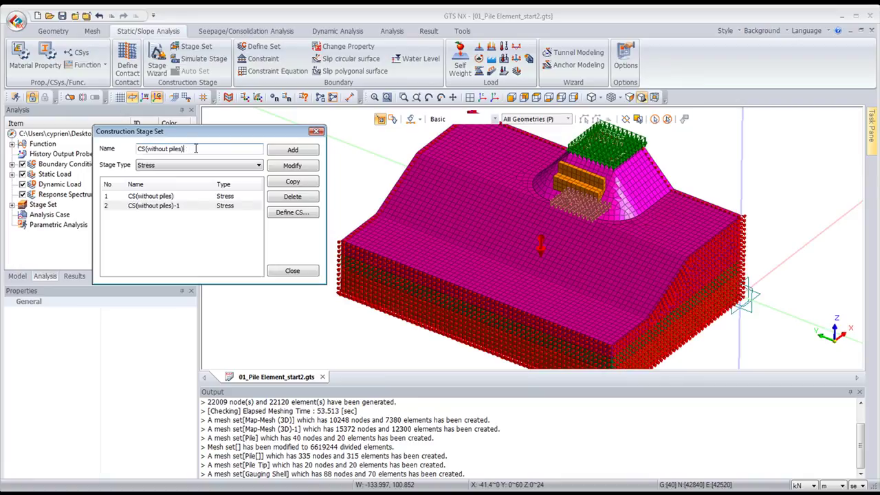
{"action": "key", "text": "BackSpace"}
{"action": "key", "text": "BackSpace"}
{"action": "key", "text": "BackSpace"}
{"action": "left_click", "coordinate": [297, 167]}
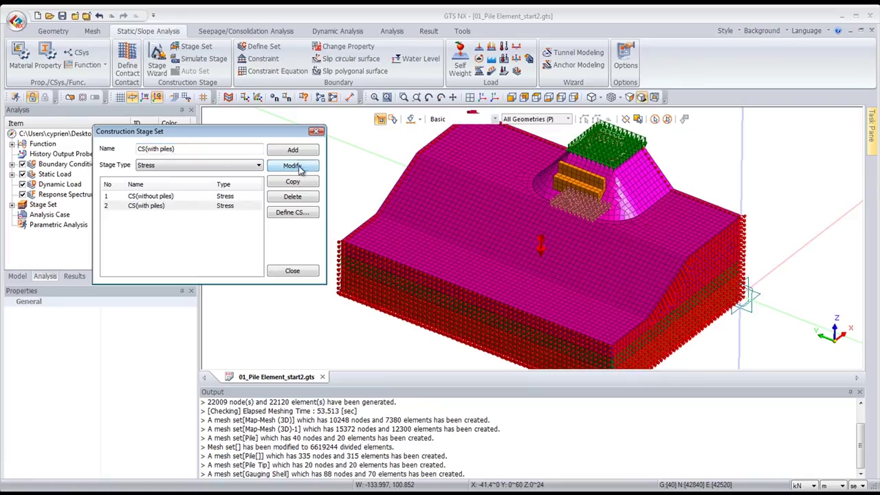
Step: In the Structure construction-1 stage of the CS(with piles) set, activate the Pile, Pile Tip and Pile[] meshes
{"action": "left_click", "coordinate": [163, 207]}
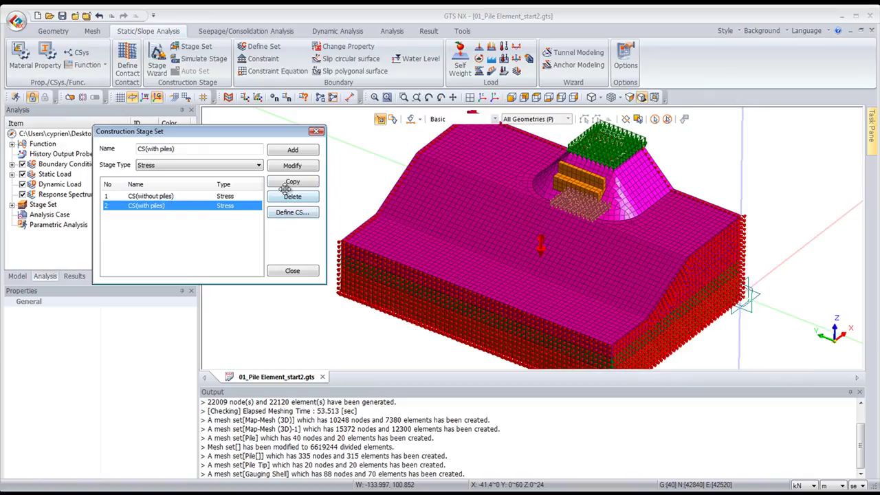
{"action": "left_click", "coordinate": [283, 215]}
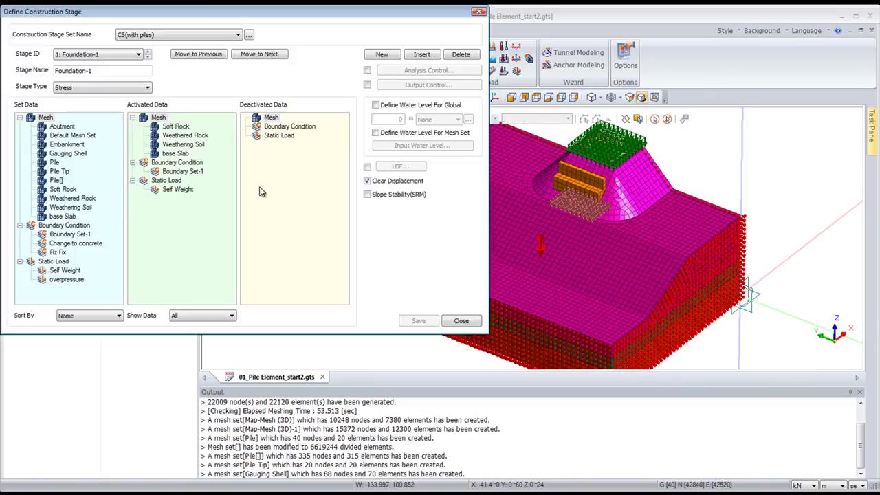
{"action": "left_click", "coordinate": [120, 54]}
{"action": "left_click", "coordinate": [112, 73]}
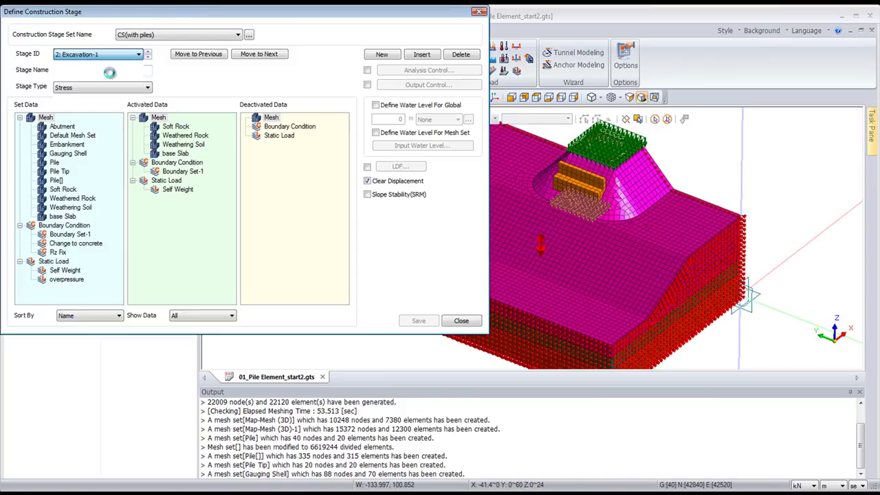
{"action": "left_click", "coordinate": [107, 55]}
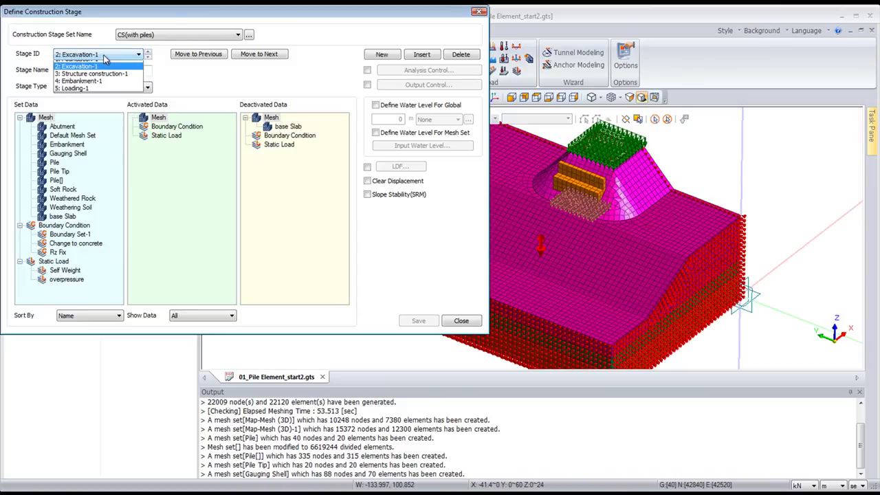
{"action": "left_click", "coordinate": [90, 81]}
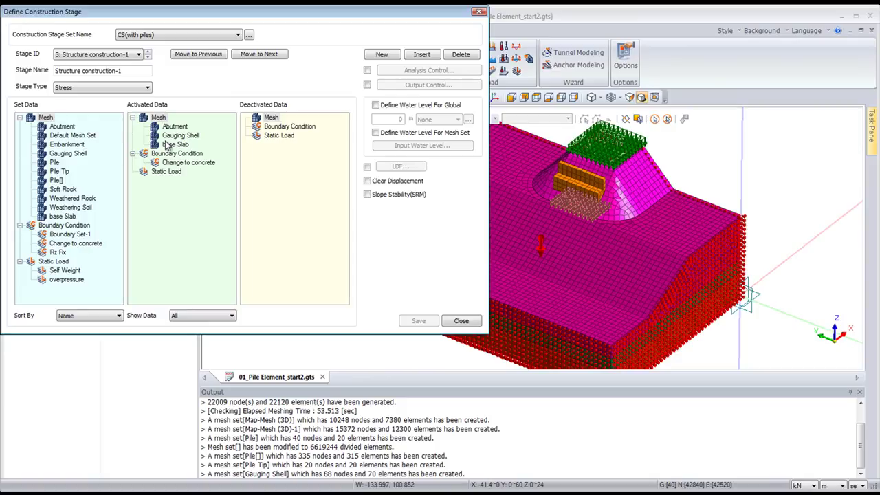
{"action": "left_click_drag", "start_coordinate": [55, 163], "coordinate": [142, 171]}
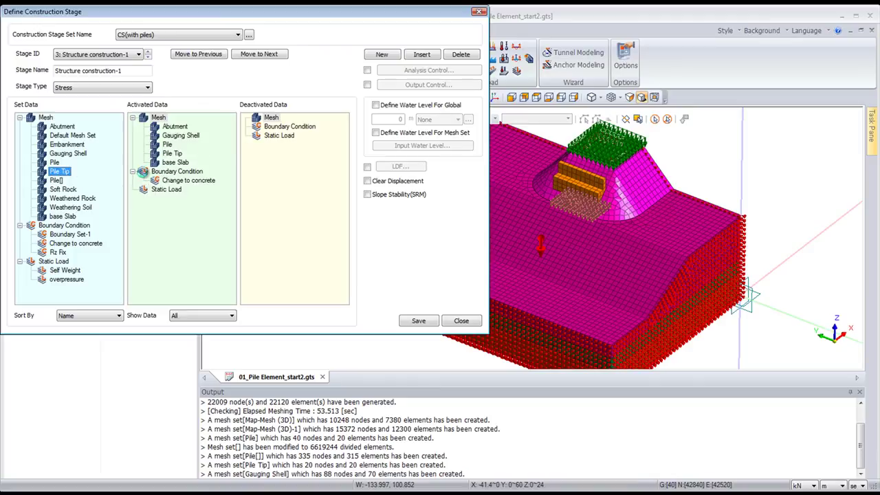
{"action": "left_click_drag", "start_coordinate": [56, 180], "coordinate": [172, 191]}
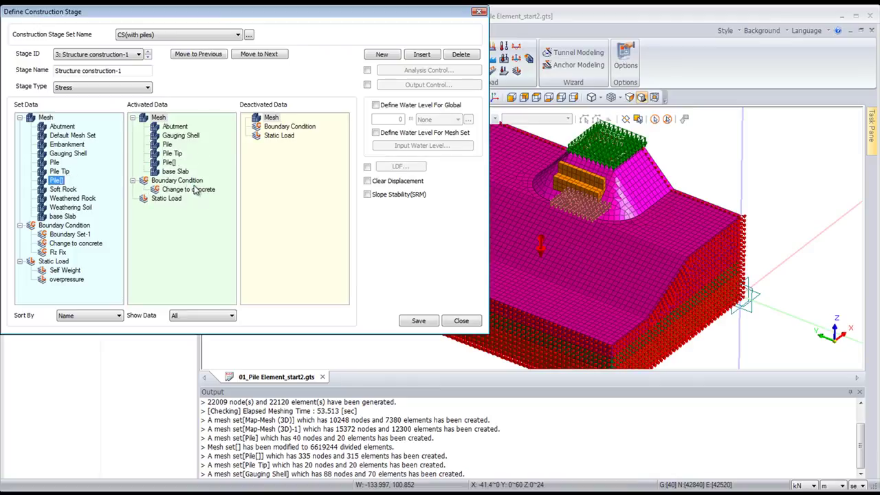
Step: Activate the Rz Fix boundary condition in the Structure construction-1 stage, then save the stage and close the stage set definition
{"action": "left_click", "coordinate": [58, 253]}
{"action": "left_click_drag", "start_coordinate": [60, 253], "coordinate": [197, 181]}
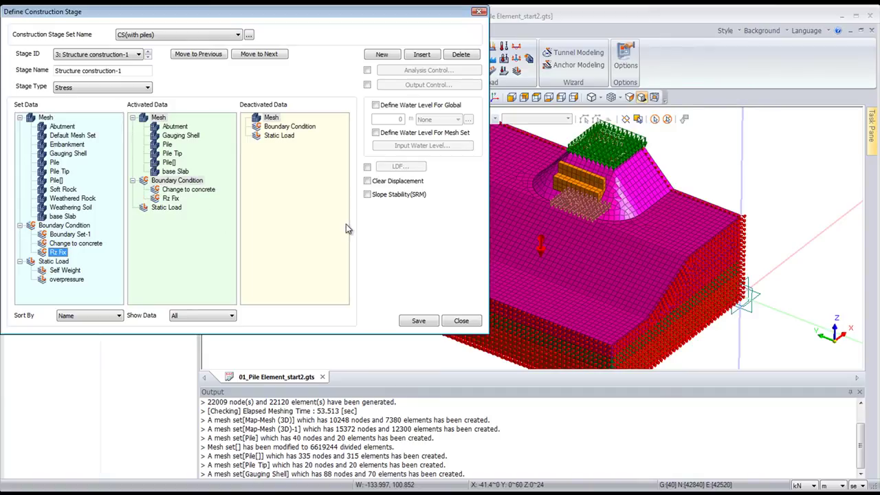
{"action": "left_click", "coordinate": [418, 321]}
{"action": "left_click", "coordinate": [460, 320]}
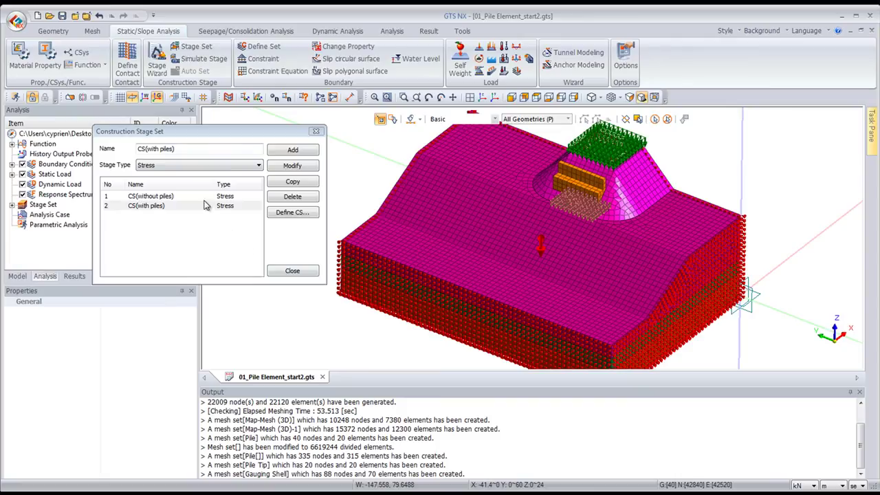
{"action": "left_click", "coordinate": [298, 271]}
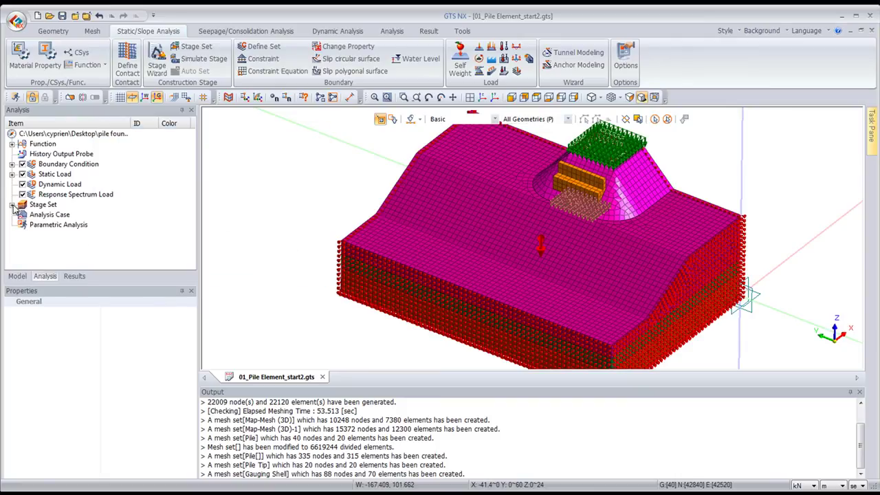
Step: Add an analysis case titled CS(without piles) with the Construction Stage solution type and the CS(without piles) stage set
{"action": "left_click", "coordinate": [12, 205]}
{"action": "left_click", "coordinate": [50, 238]}
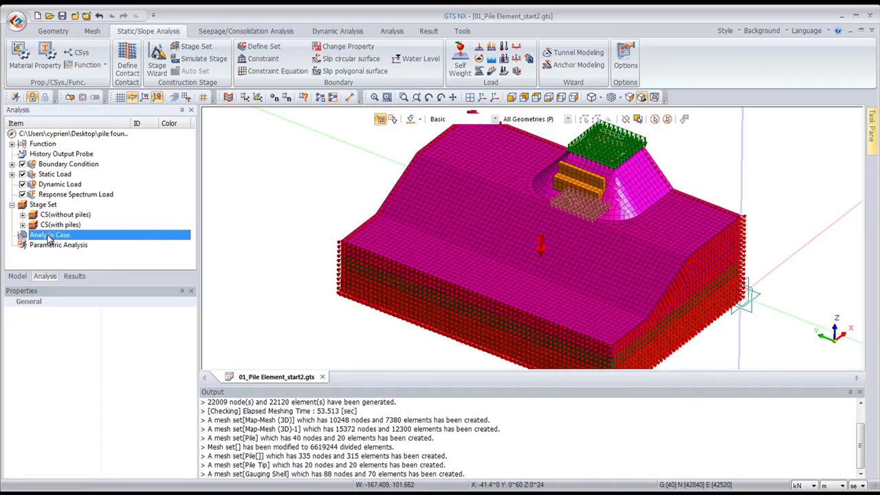
{"action": "right_click", "coordinate": [50, 237]}
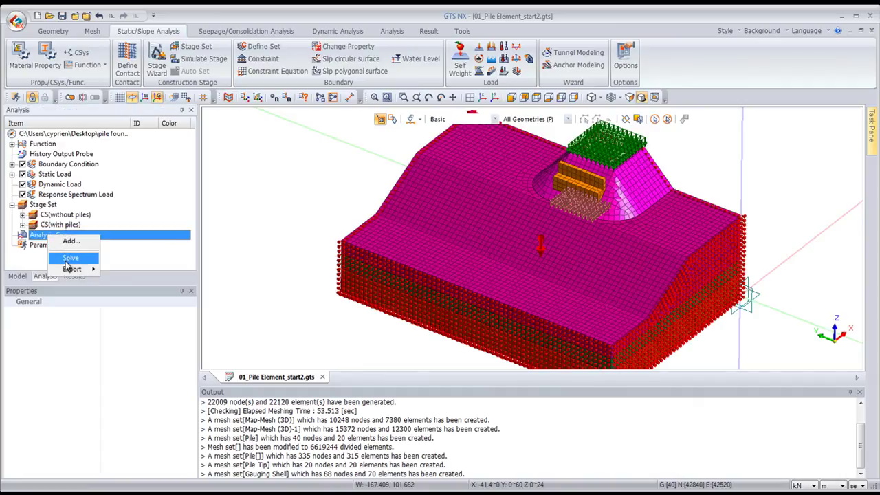
{"action": "left_click", "coordinate": [69, 242]}
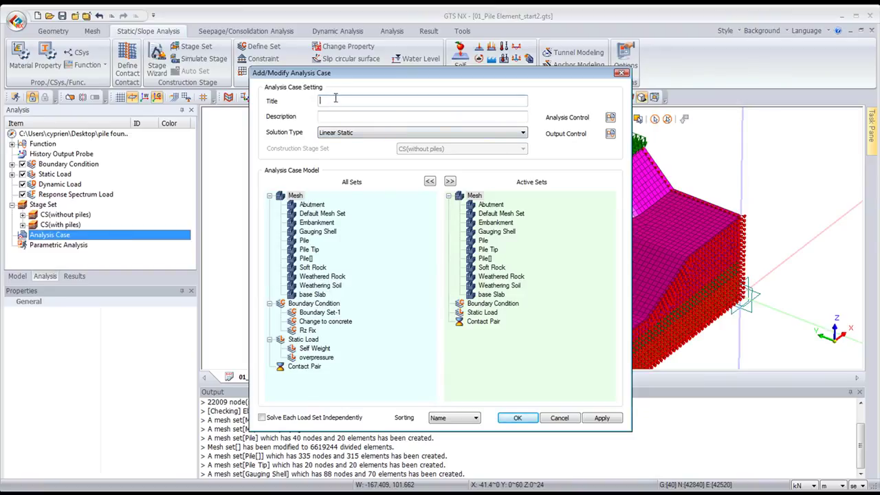
{"action": "left_click", "coordinate": [338, 133]}
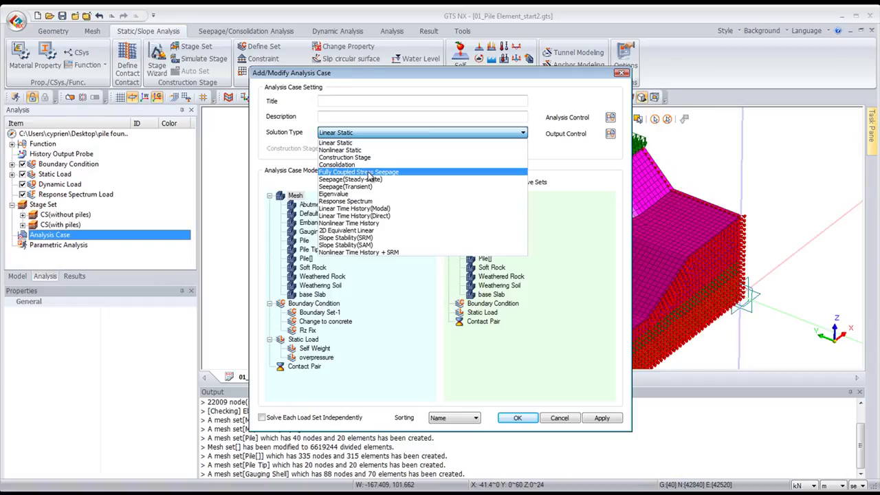
{"action": "left_click", "coordinate": [361, 159]}
{"action": "left_click", "coordinate": [351, 101]}
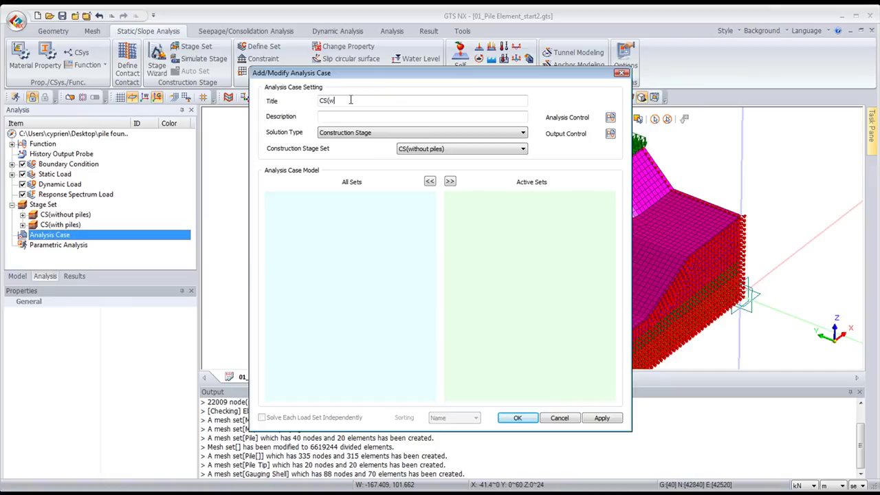
{"action": "type", "text": "piles)"}
{"action": "left_click", "coordinate": [474, 149]}
{"action": "left_click", "coordinate": [438, 159]}
Step: Enable the initial stage for stress analysis with 1:Foundation in the analysis control, then accept the CS(without piles) case
{"action": "left_click", "coordinate": [611, 117]}
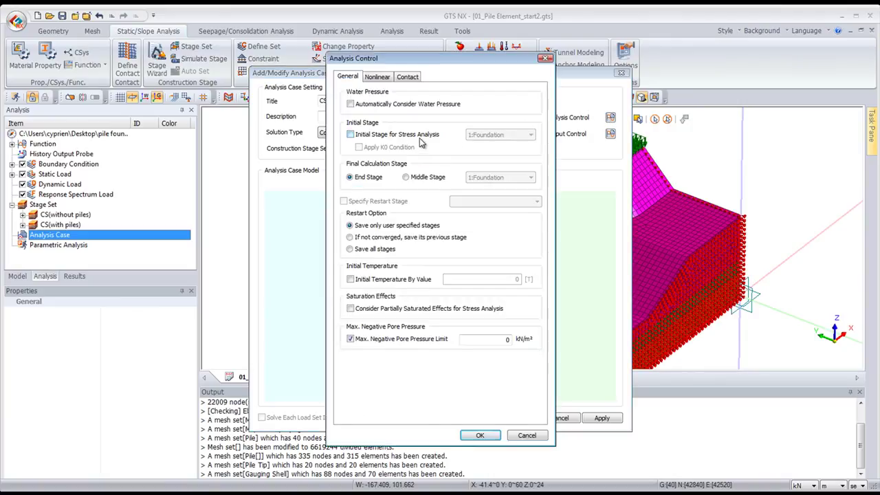
{"action": "left_click", "coordinate": [351, 135]}
{"action": "left_click", "coordinate": [517, 137]}
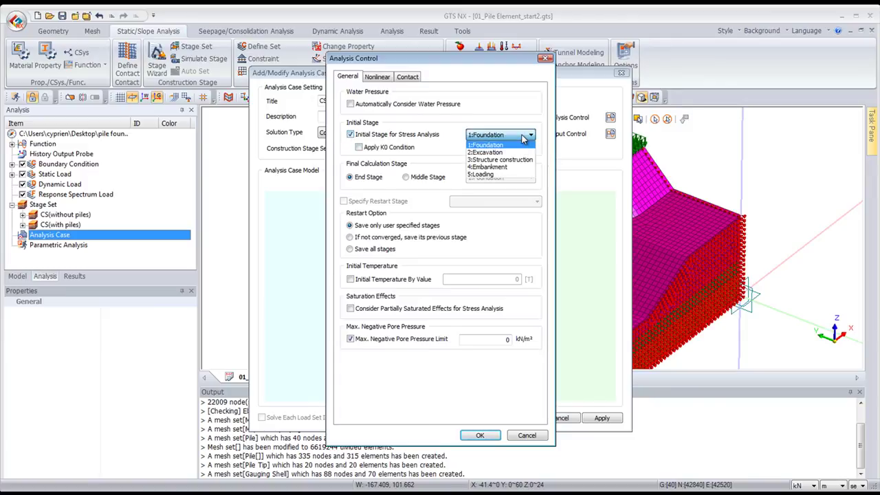
{"action": "left_click", "coordinate": [517, 138]}
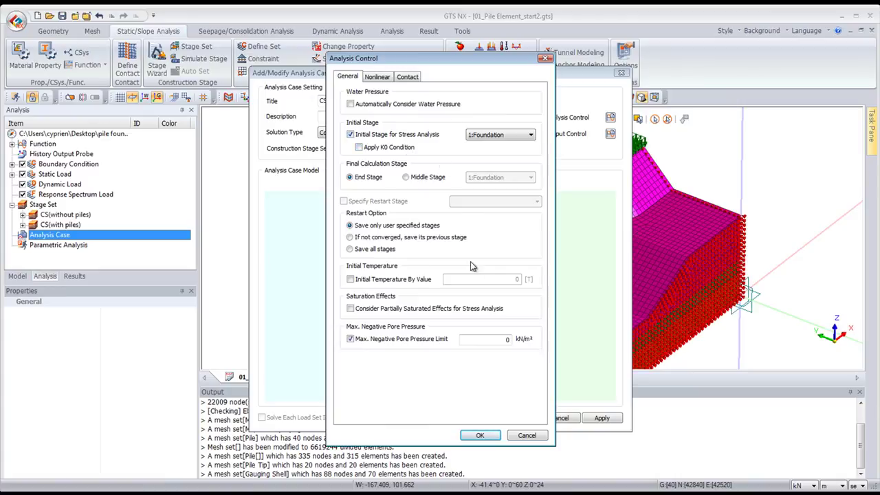
{"action": "left_click", "coordinate": [478, 436]}
{"action": "left_click", "coordinate": [517, 419]}
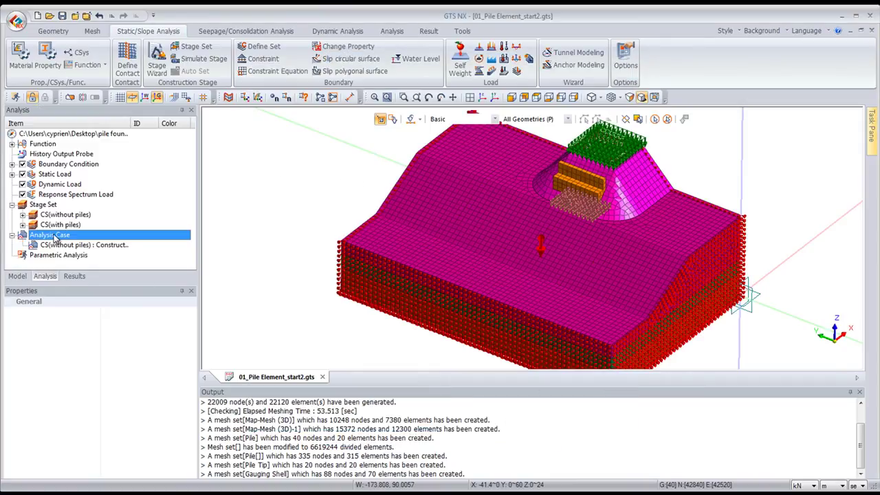
Step: Add an analysis case titled CS(with piles) with the Construction Stage solution type and the CS(with piles) stage set
{"action": "right_click", "coordinate": [56, 239]}
{"action": "left_click", "coordinate": [69, 244]}
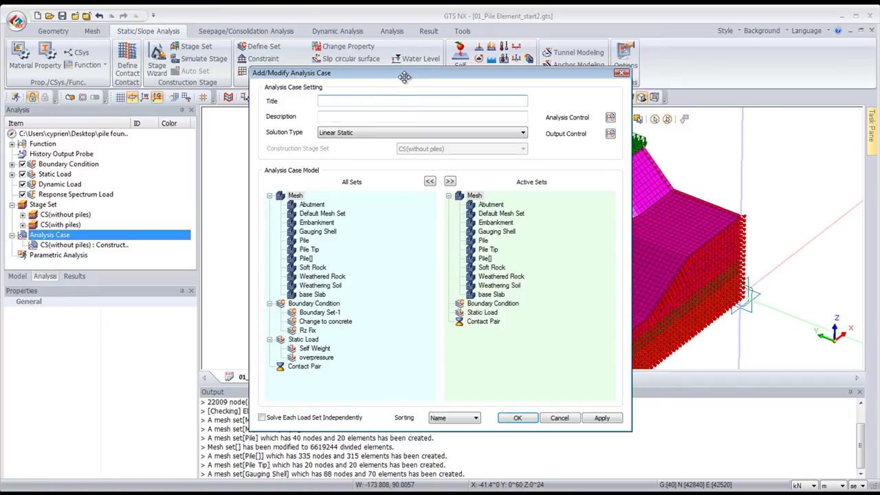
{"action": "type", "text": "CS(with piles)"}
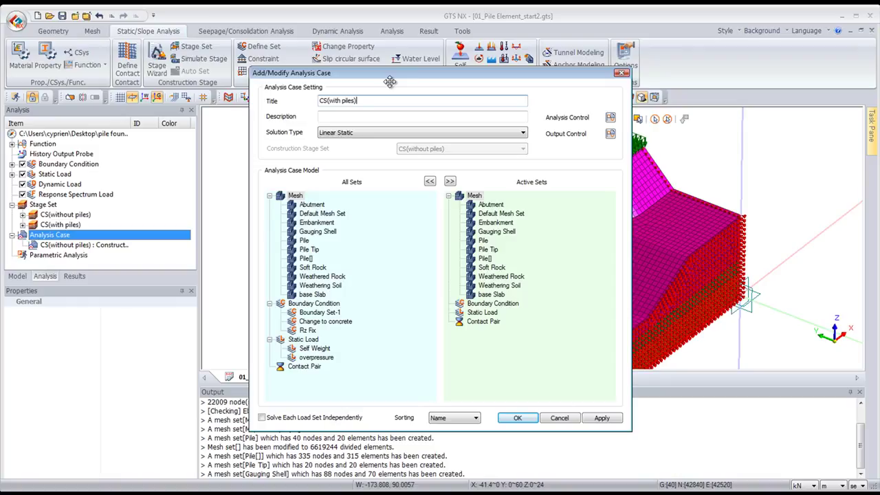
{"action": "left_click", "coordinate": [440, 133]}
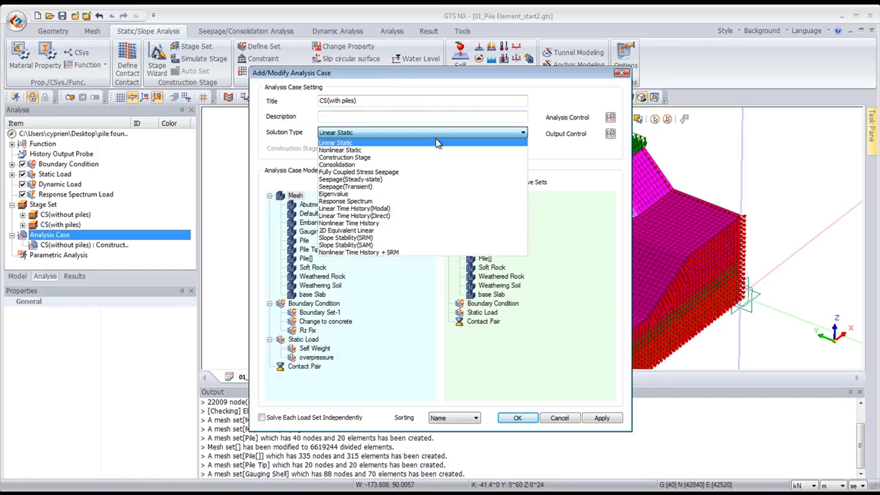
{"action": "left_click", "coordinate": [429, 157]}
{"action": "left_click", "coordinate": [436, 149]}
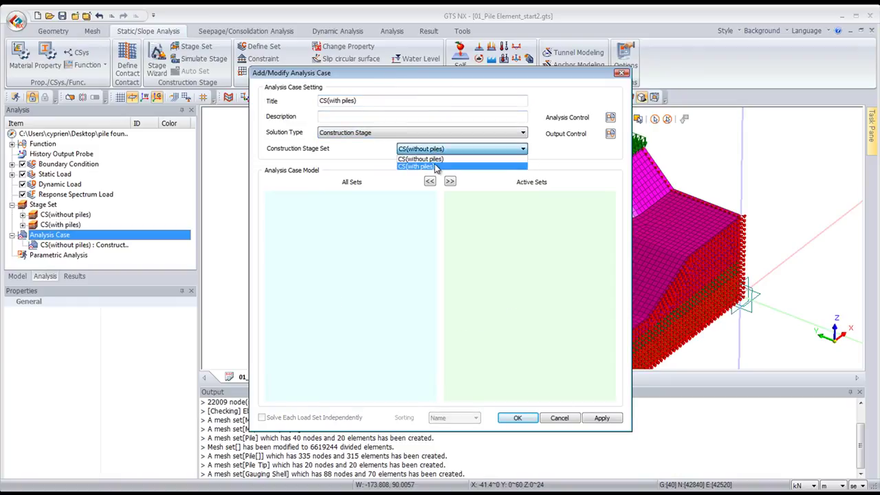
{"action": "left_click", "coordinate": [435, 168]}
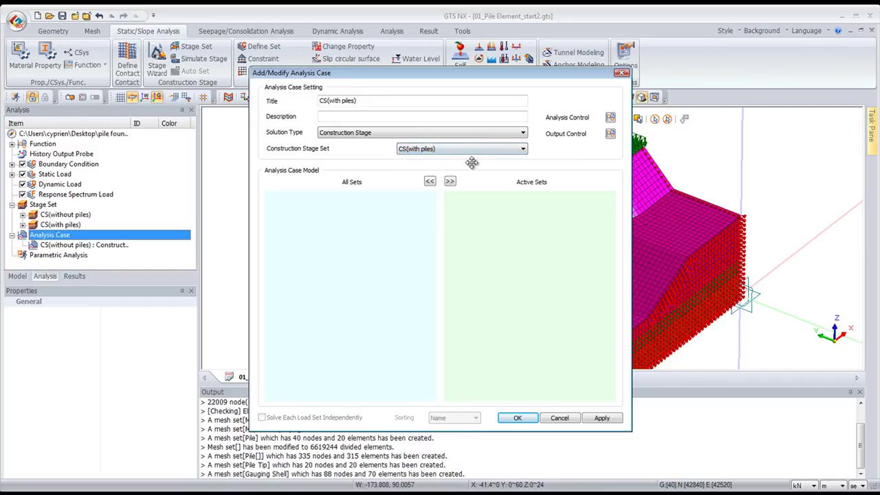
Step: Enable the initial stage for stress analysis with 1:Foundation-1 in the analysis control, then accept the CS(with piles) case
{"action": "left_click", "coordinate": [611, 117]}
{"action": "left_click", "coordinate": [351, 135]}
{"action": "left_click", "coordinate": [469, 134]}
{"action": "left_click", "coordinate": [469, 134]}
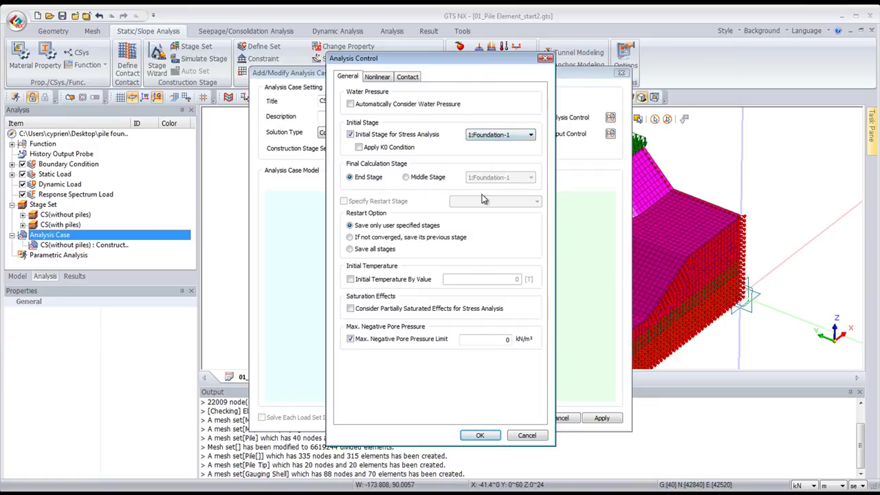
{"action": "left_click", "coordinate": [478, 436]}
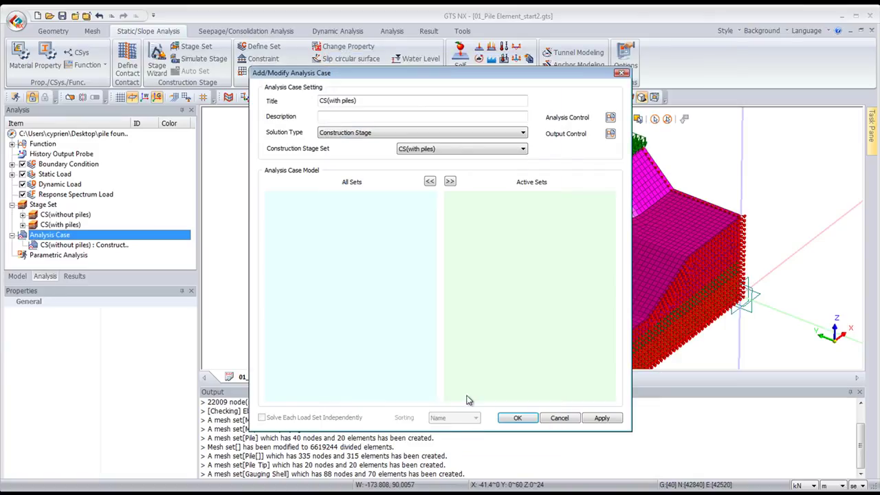
{"action": "left_click", "coordinate": [517, 419]}
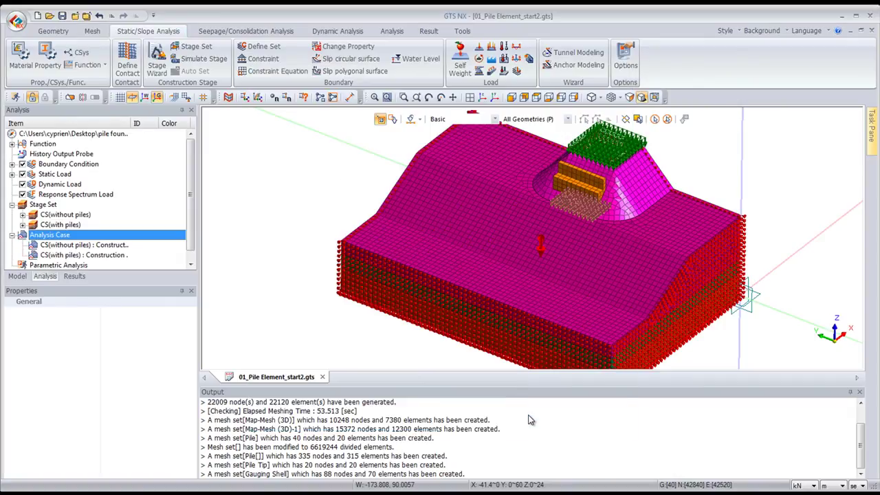
{"action": "middle_click_drag", "start_coordinate": [502, 274], "coordinate": [453, 256]}
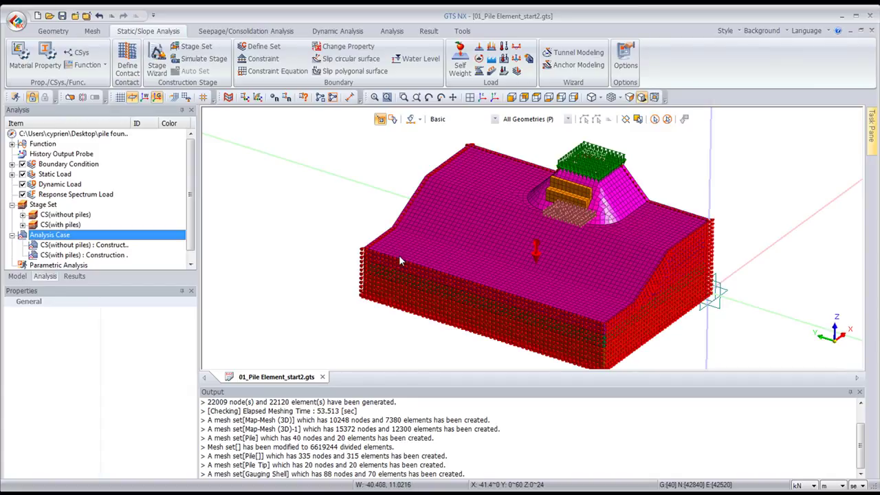
{"action": "right_click", "coordinate": [75, 237]}
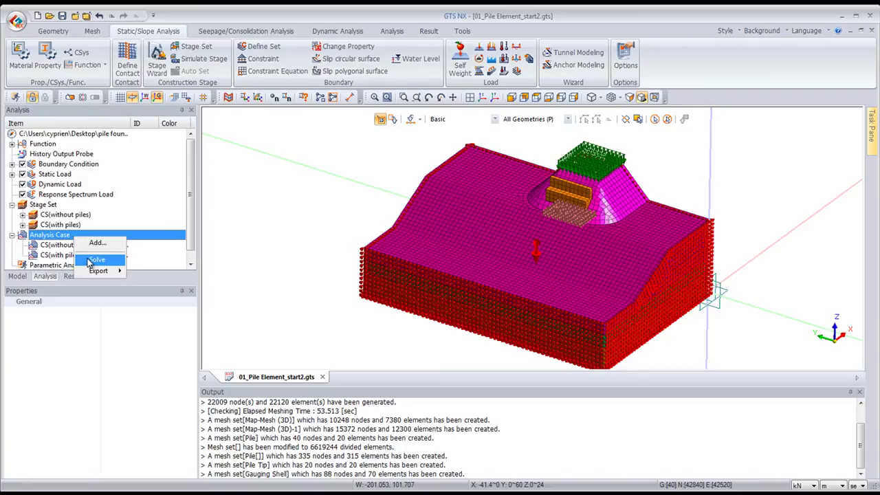
{"action": "left_click", "coordinate": [88, 237]}
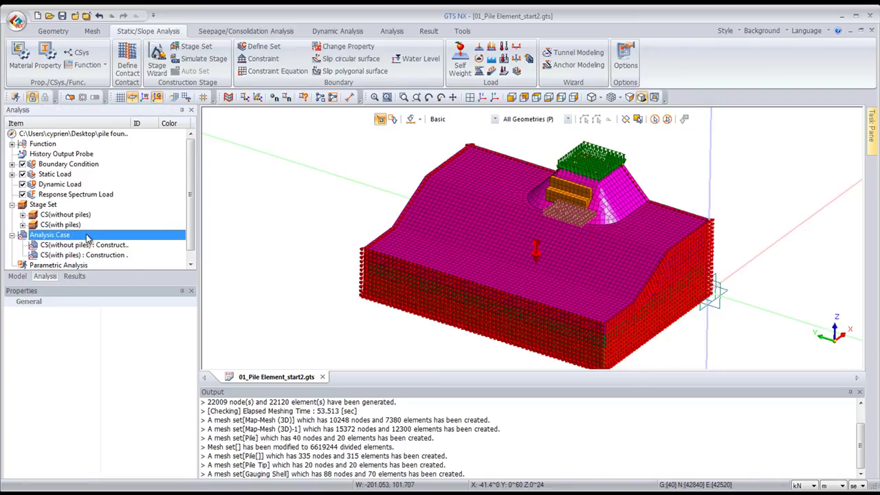
Step: Review the program's analysis control options for processors, element formulation and equation solver, then leave them without changes
{"action": "left_click", "coordinate": [464, 32]}
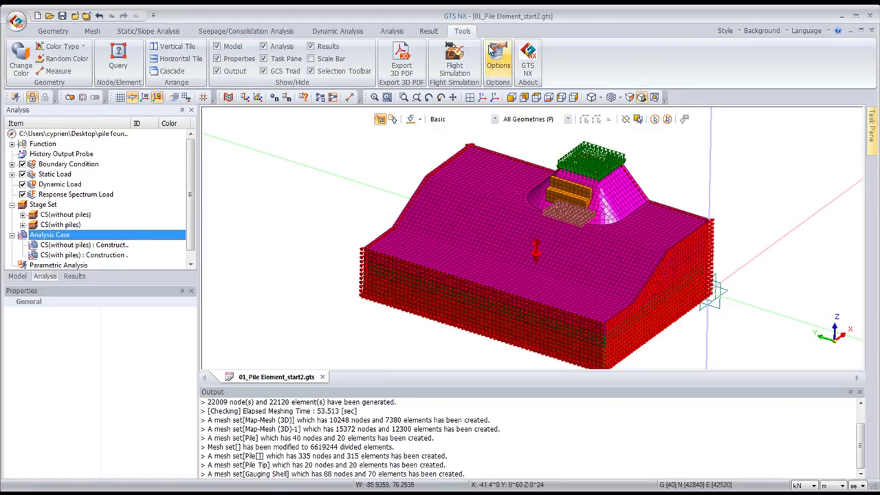
{"action": "left_click", "coordinate": [499, 53]}
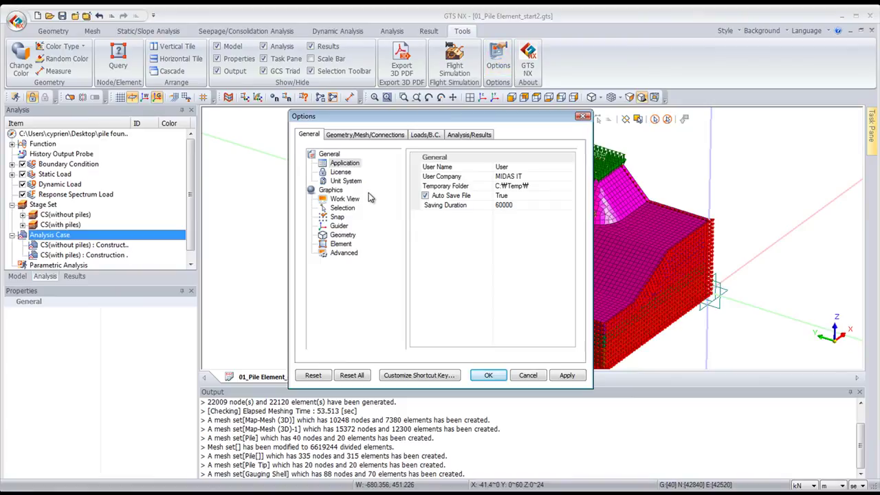
{"action": "left_click", "coordinate": [469, 135]}
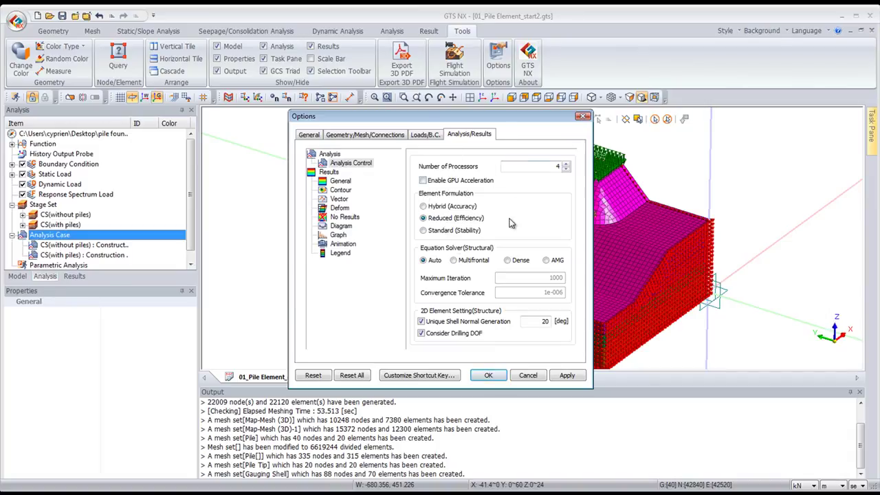
{"action": "left_click", "coordinate": [527, 377]}
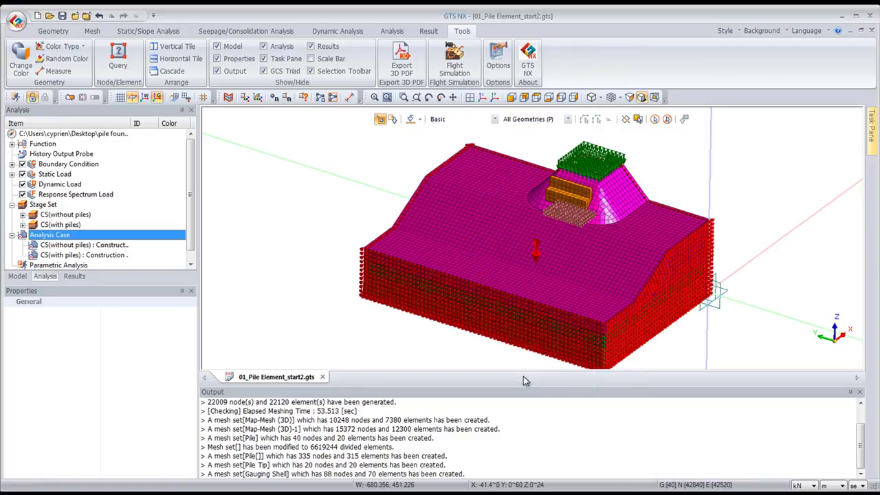
Step: Solve the construction stage analysis cases and browse the result sets of CS(without piles) and CS(with piles)
{"action": "right_click", "coordinate": [66, 238]}
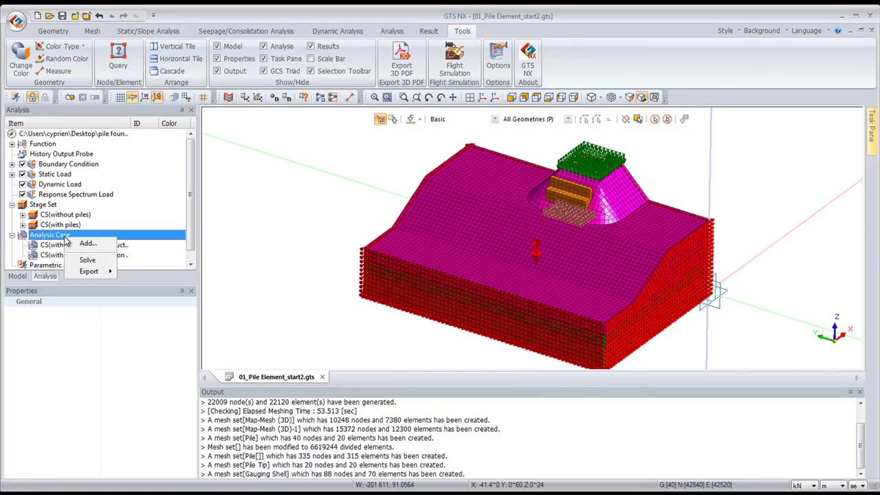
{"action": "left_click", "coordinate": [84, 261]}
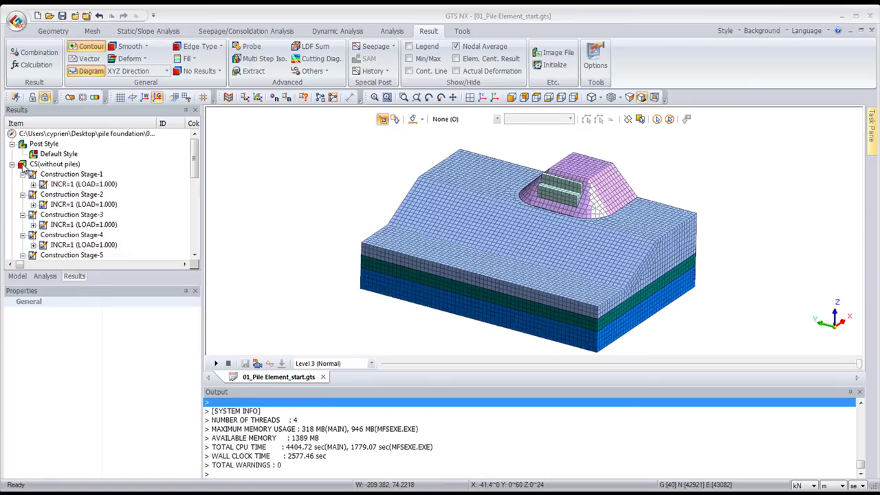
{"action": "left_click_drag", "start_coordinate": [196, 157], "coordinate": [193, 217]}
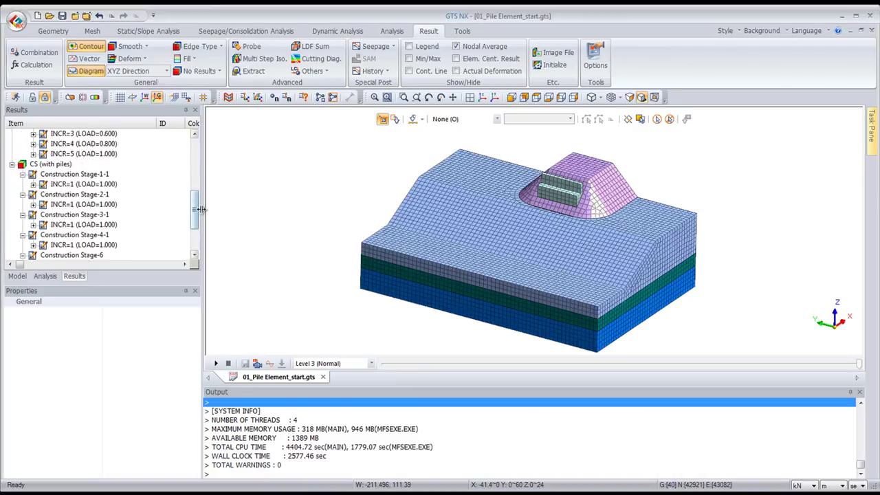
{"action": "left_click_drag", "start_coordinate": [195, 208], "coordinate": [194, 149]}
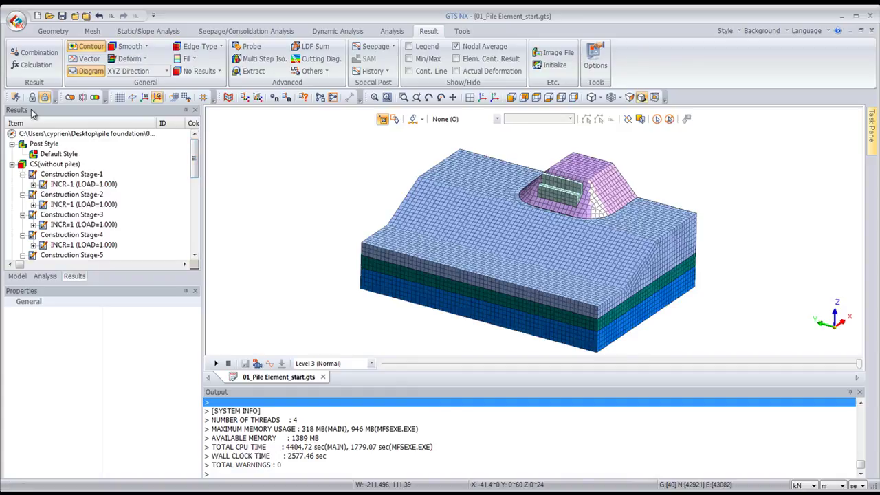
Step: Display the TOTAL TRANSLATION (V) contour for CS(without piles), Construction Stage-5, INCR=5 (LOAD=1.000)
{"action": "scroll", "coordinate": [149, 165], "scroll_direction": "down", "scroll_amount": 3}
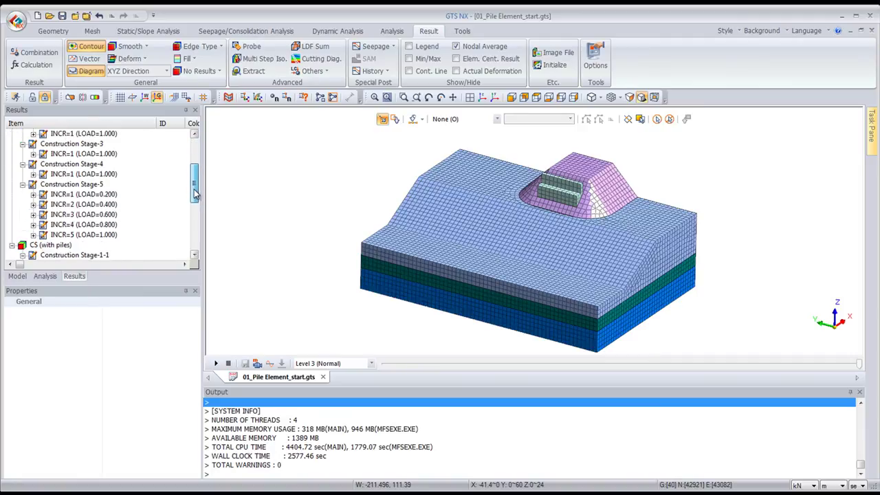
{"action": "left_click", "coordinate": [33, 224]}
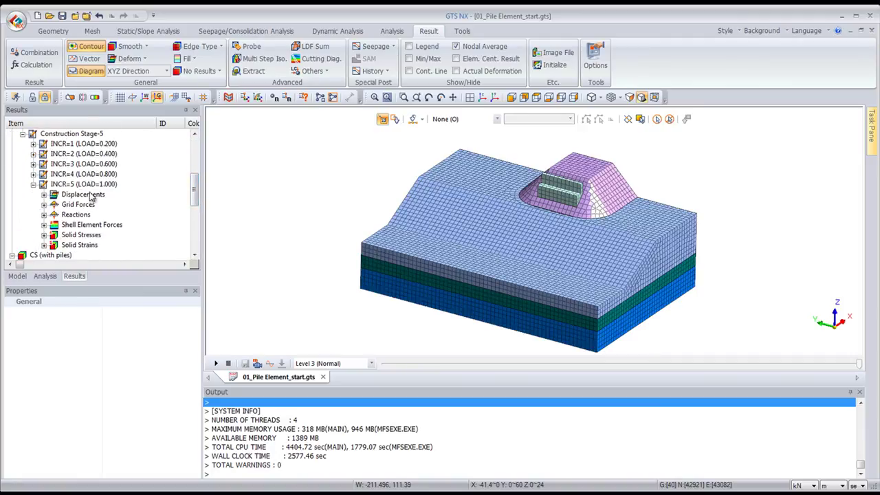
{"action": "left_click", "coordinate": [44, 195]}
{"action": "double_click", "coordinate": [89, 176]}
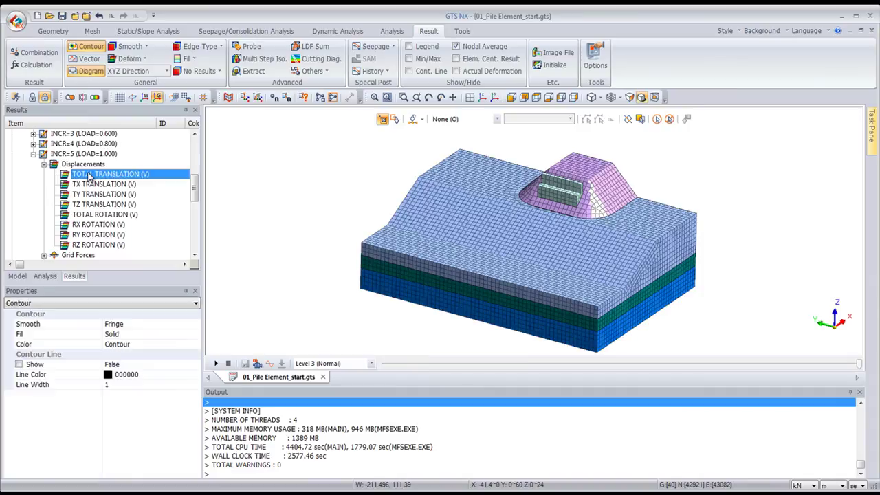
{"action": "middle_click_drag", "start_coordinate": [525, 252], "coordinate": [583, 171]}
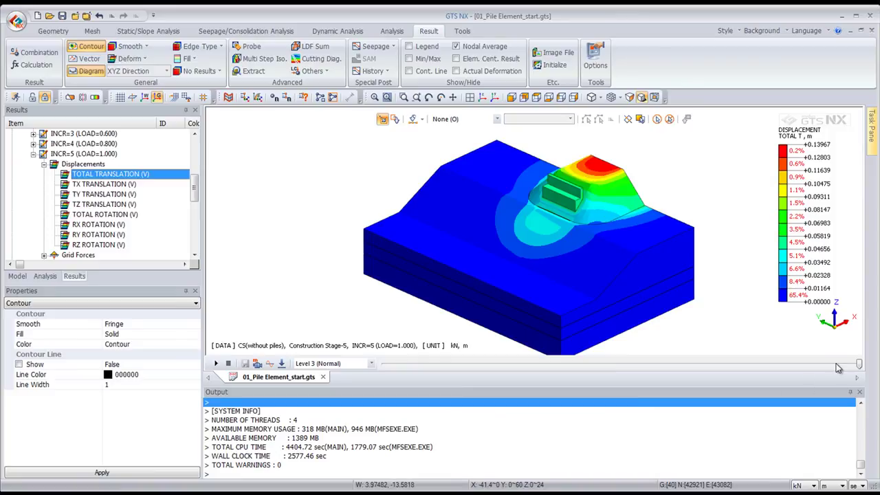
Step: Step the total translation contour through the CS(without piles) stages, from Construction Stage-1 to the last increment of Construction Stage-5
{"action": "left_click_drag", "start_coordinate": [832, 366], "coordinate": [663, 366]}
{"action": "left_click_drag", "start_coordinate": [550, 383], "coordinate": [401, 371]}
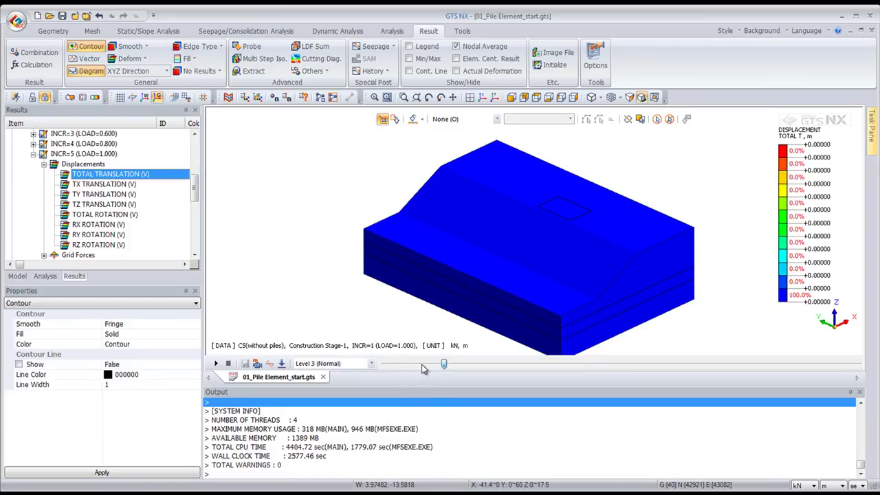
{"action": "left_click", "coordinate": [422, 366]}
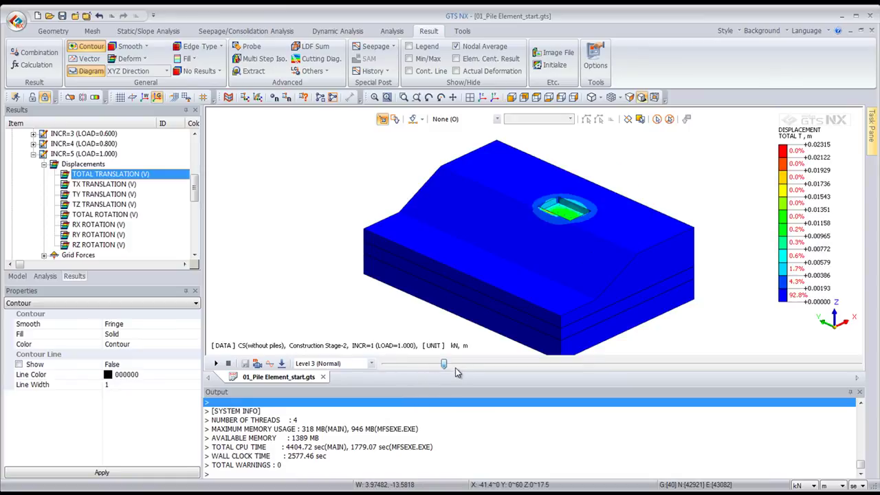
{"action": "left_click", "coordinate": [492, 372]}
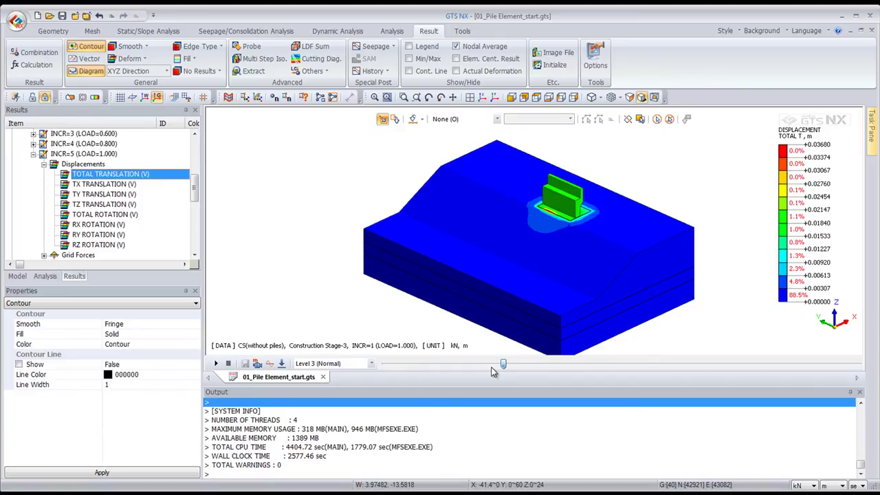
{"action": "left_click", "coordinate": [580, 364]}
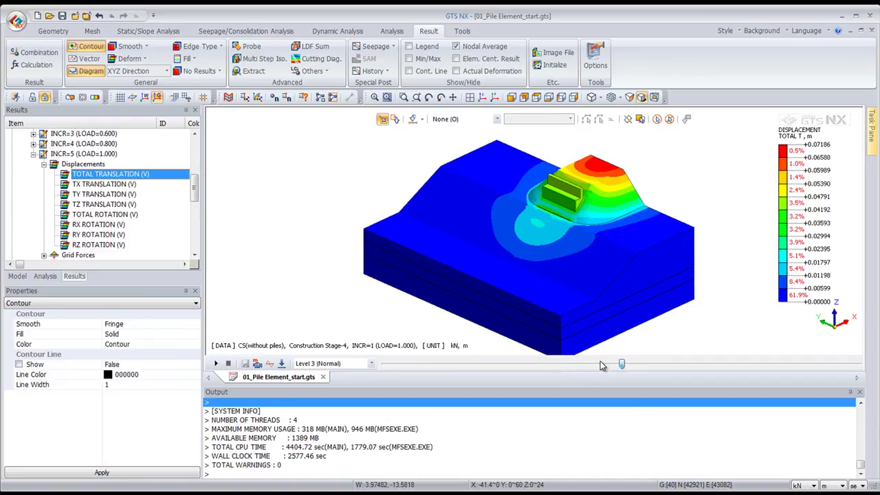
{"action": "left_click", "coordinate": [606, 364]}
{"action": "left_click", "coordinate": [683, 364]}
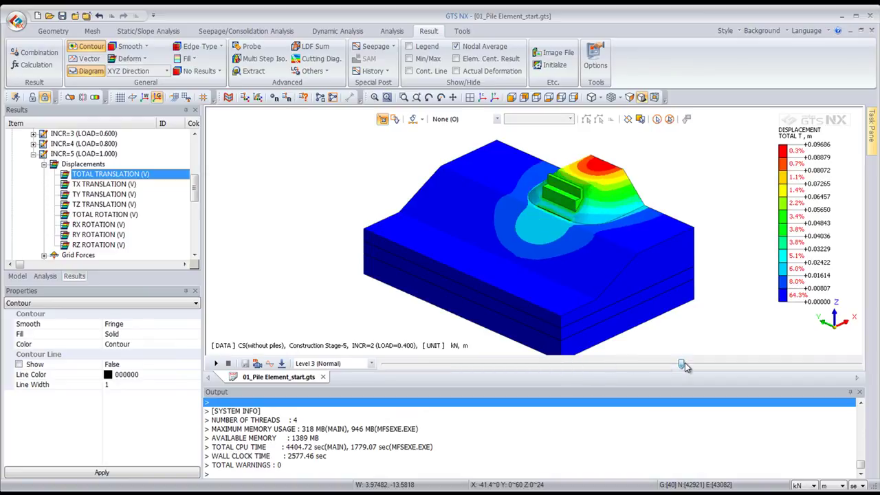
{"action": "left_click_drag", "start_coordinate": [737, 365], "coordinate": [864, 371]}
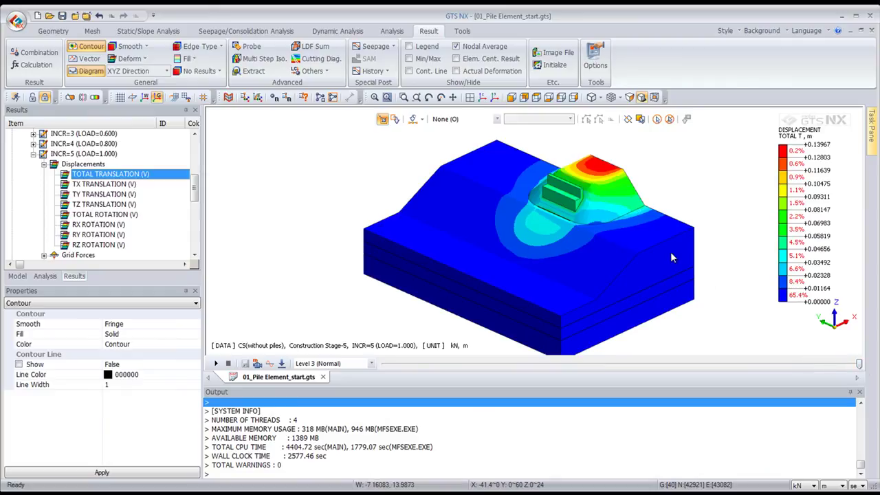
Step: View the TX, TY and TZ TRANSLATION (V) contours in turn for the final increment without piles
{"action": "left_click", "coordinate": [85, 185]}
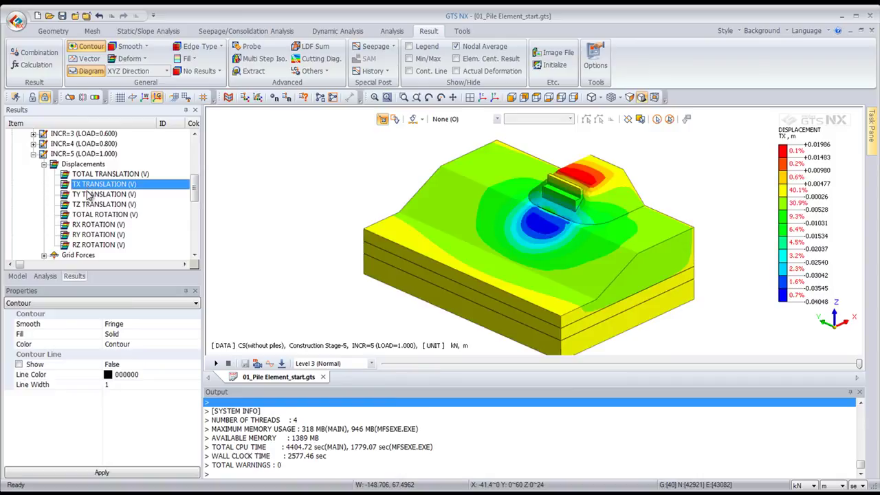
{"action": "left_click", "coordinate": [88, 195]}
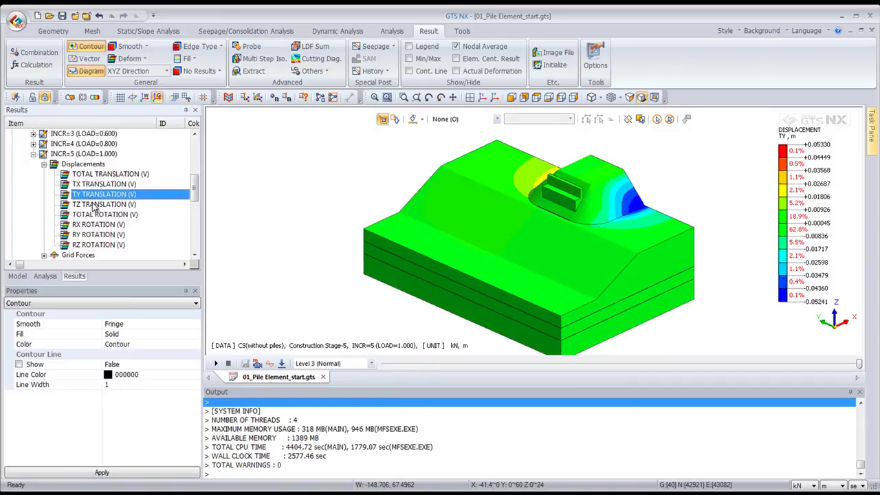
{"action": "left_click", "coordinate": [94, 205]}
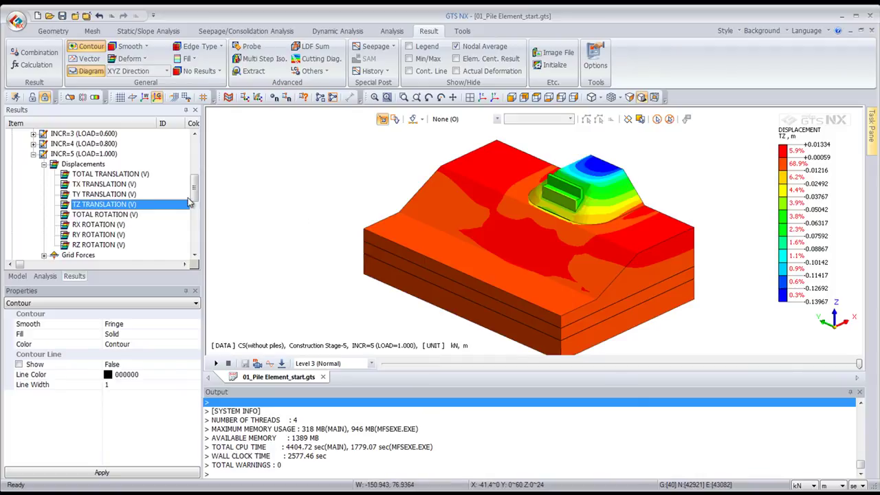
Step: Show Min/Max labels and display the TZ TRANSLATION (V) contour for CS(with piles), Construction Stage-6, INCR=5 (LOAD=1.000)
{"action": "left_click_drag", "start_coordinate": [195, 189], "coordinate": [195, 238]}
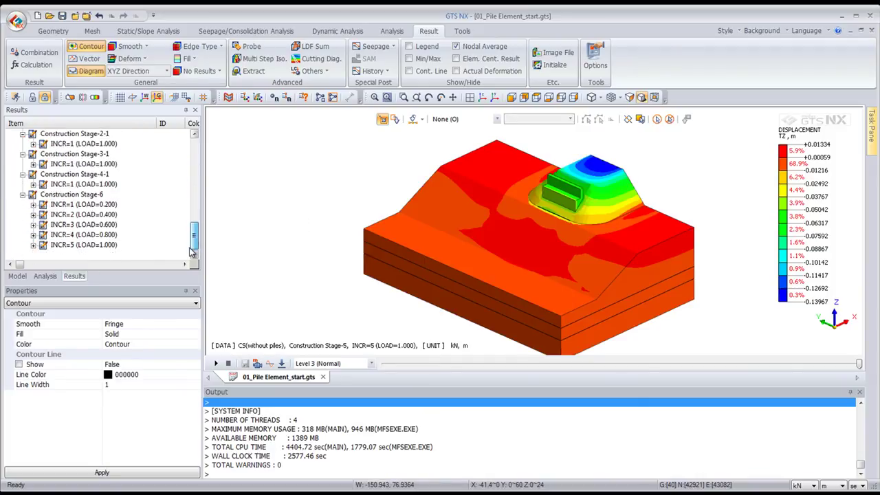
{"action": "left_click", "coordinate": [33, 245]}
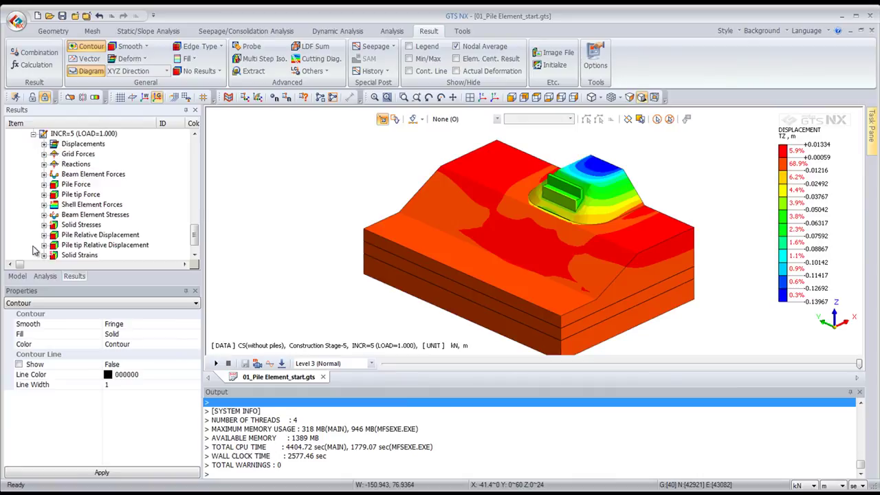
{"action": "left_click", "coordinate": [44, 144]}
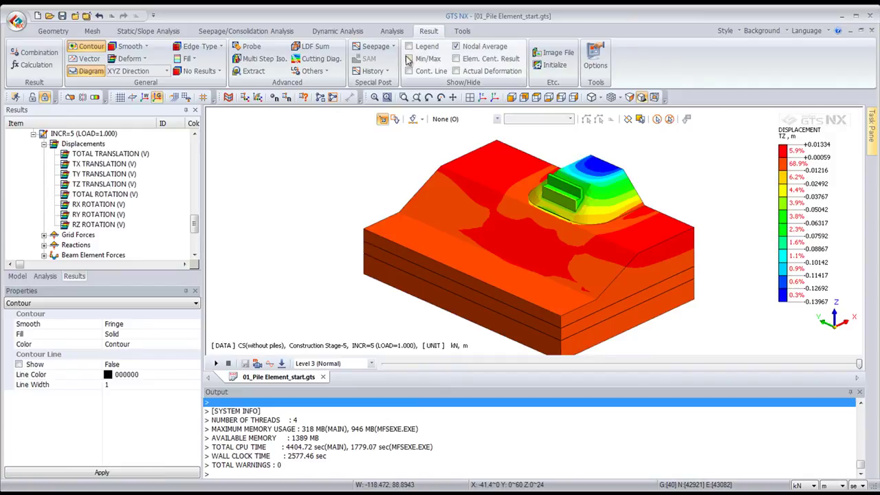
{"action": "left_click", "coordinate": [410, 60]}
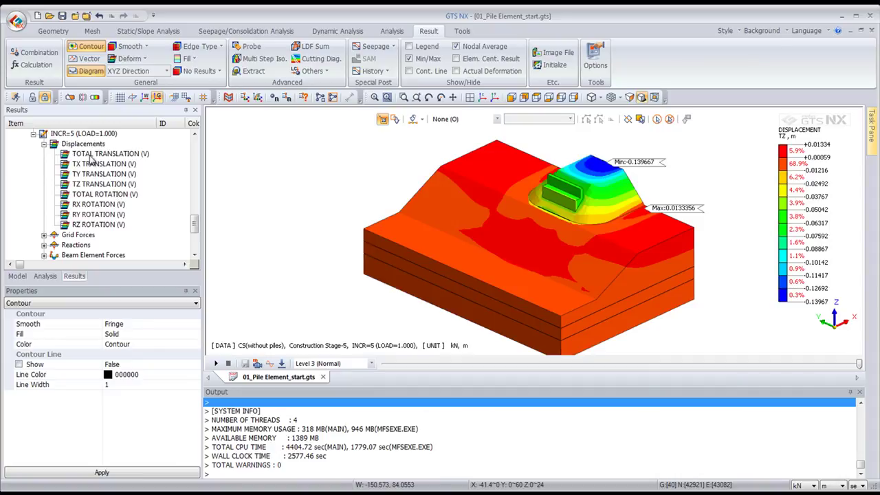
{"action": "left_click", "coordinate": [87, 185]}
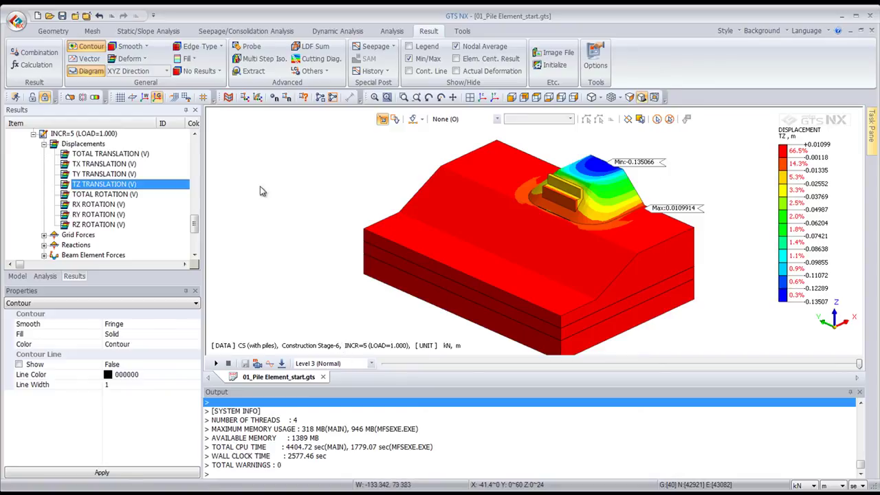
Step: Probe the vertical displacement at several nodes on the embankment top and the abutment face
{"action": "left_click", "coordinate": [251, 47]}
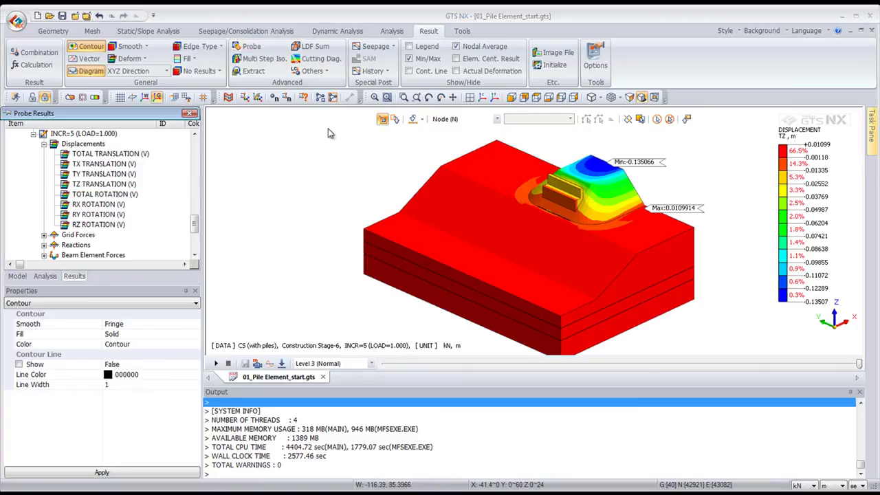
{"action": "left_click_drag", "start_coordinate": [41, 110], "coordinate": [296, 123]}
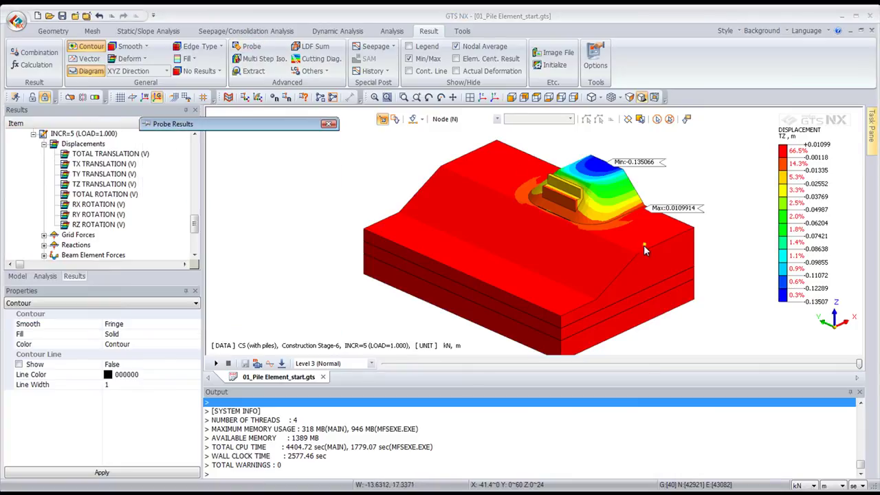
{"action": "scroll", "coordinate": [643, 245], "scroll_direction": "up", "scroll_amount": 5}
{"action": "scroll", "coordinate": [588, 169], "scroll_direction": "up", "scroll_amount": 1}
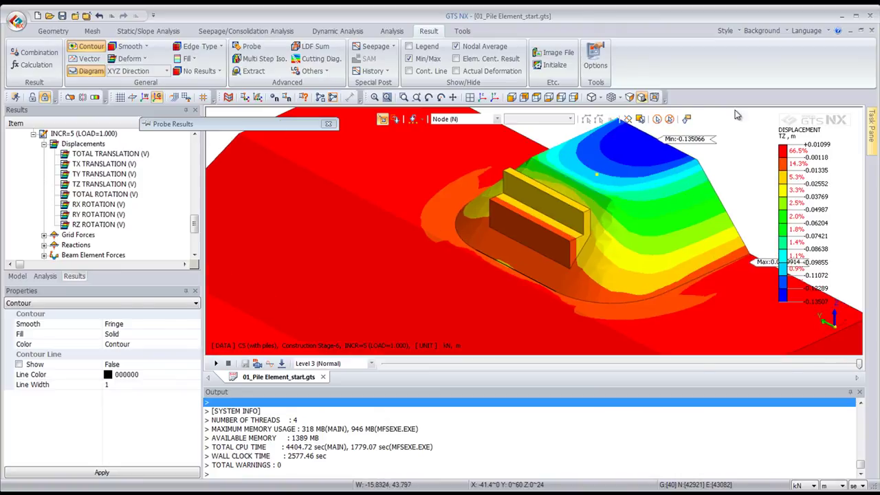
{"action": "left_click", "coordinate": [598, 169]}
{"action": "left_click", "coordinate": [583, 184]}
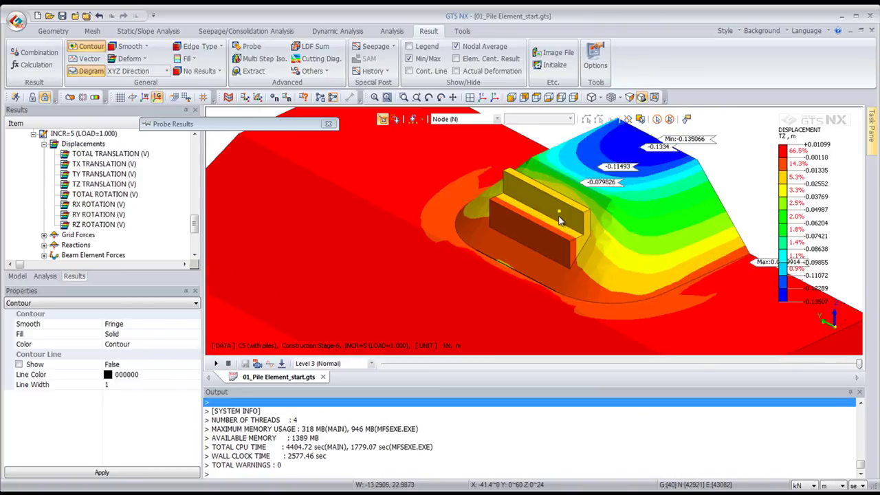
{"action": "left_click", "coordinate": [535, 252]}
{"action": "left_click", "coordinate": [507, 235]}
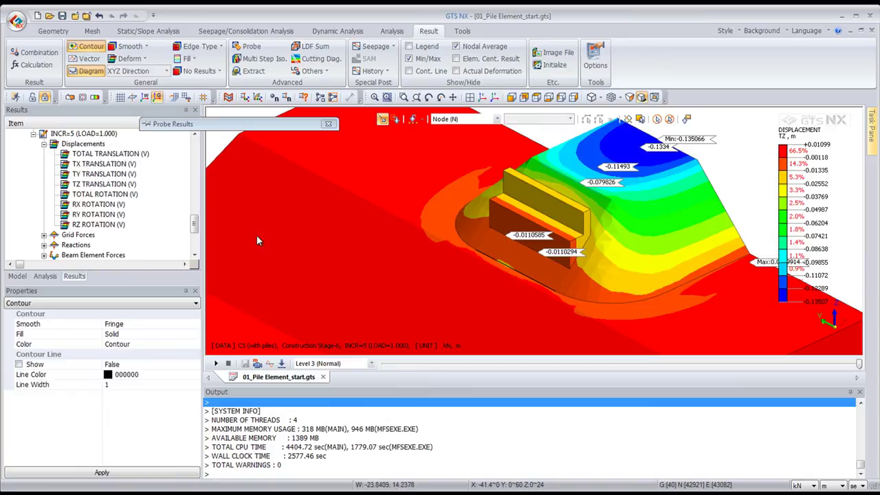
Step: Tag the node with the maximum vertical displacement in the probe results and dismiss the probe list
{"action": "mouse_move", "coordinate": [175, 123]}
{"action": "left_click", "coordinate": [172, 307]}
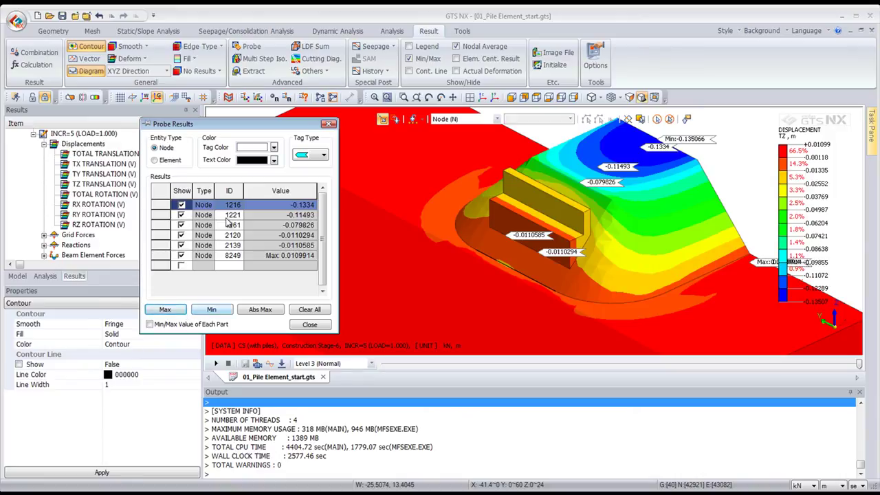
{"action": "left_click", "coordinate": [329, 125]}
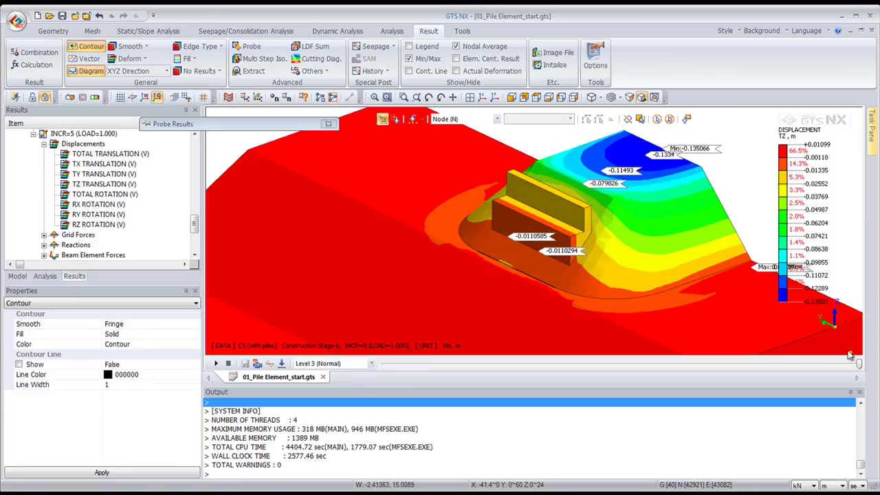
Step: Step the TZ translation contour with piles back through earlier increments and stages to Construction Stage-4-1, INCR=1
{"action": "left_click_drag", "start_coordinate": [859, 364], "coordinate": [676, 361]}
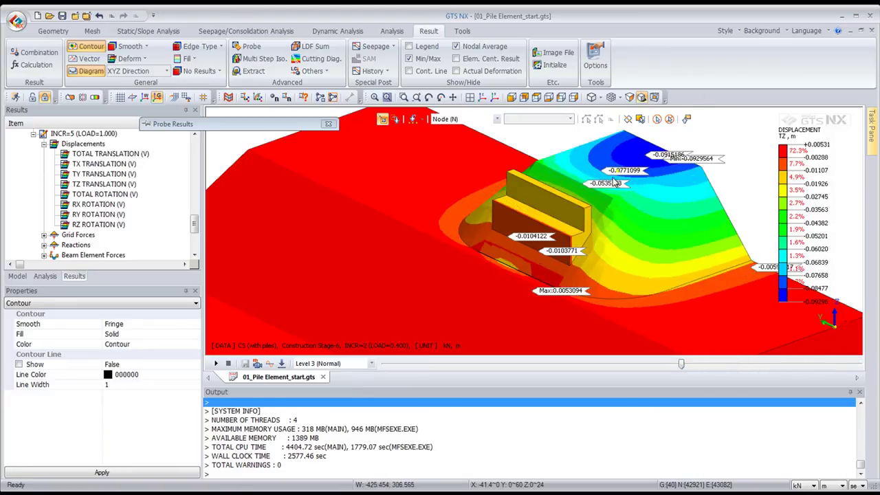
{"action": "left_click_drag", "start_coordinate": [682, 368], "coordinate": [490, 357]}
{"action": "left_click_drag", "start_coordinate": [543, 363], "coordinate": [543, 364]}
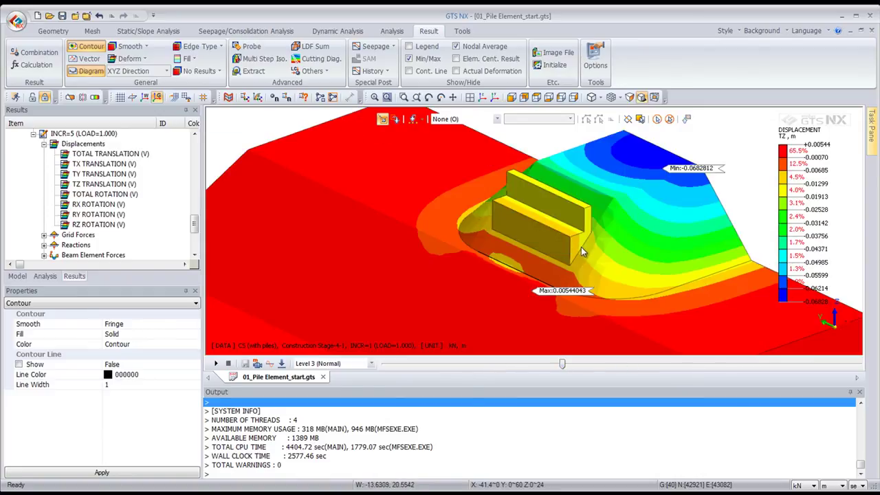
Step: Set up results extraction for the CS(without piles) analysis set with Displacements and TZ TRANSLATION (V)
{"action": "left_click", "coordinate": [254, 71]}
{"action": "left_click_drag", "start_coordinate": [90, 133], "coordinate": [390, 127]}
{"action": "left_click", "coordinate": [391, 137]}
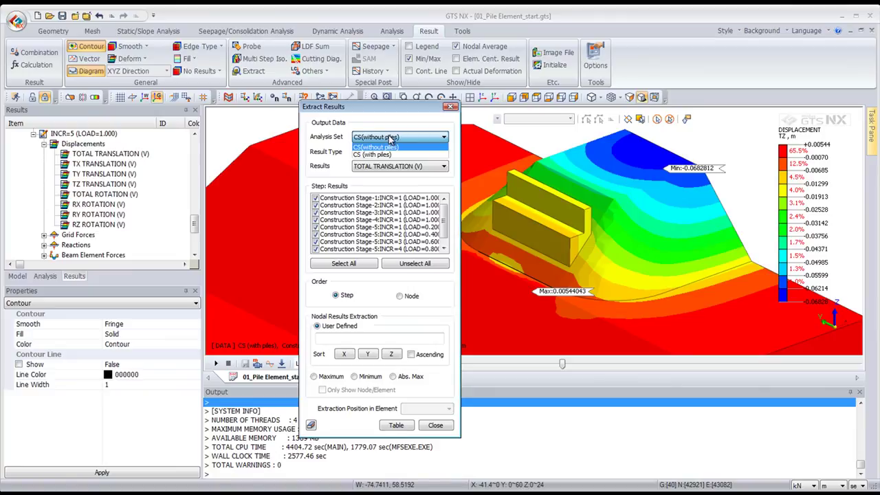
{"action": "left_click", "coordinate": [390, 147]}
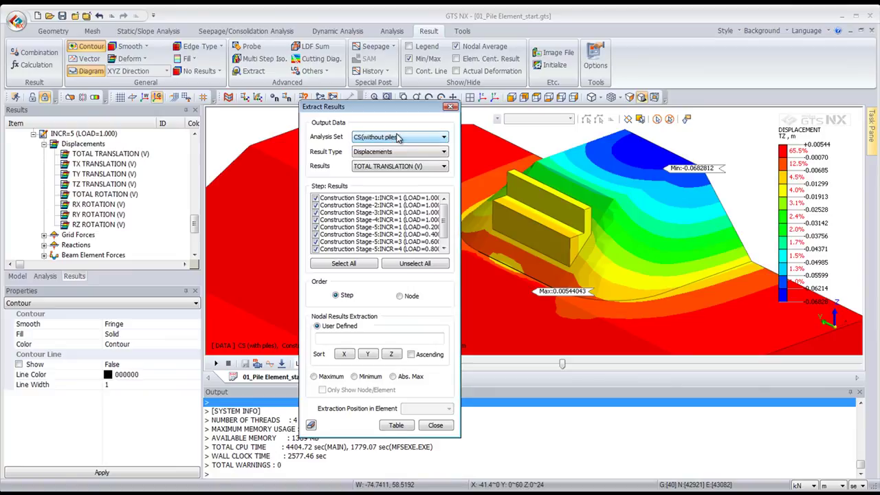
{"action": "left_click", "coordinate": [369, 166]}
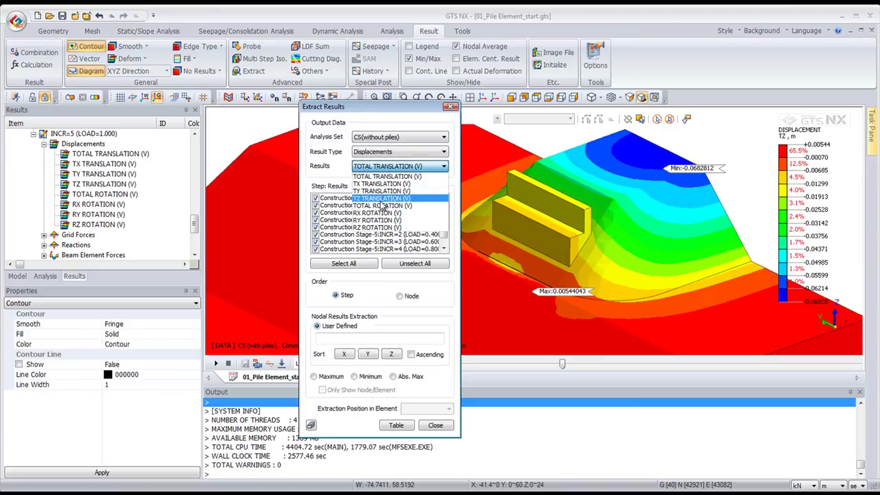
{"action": "left_click", "coordinate": [378, 199]}
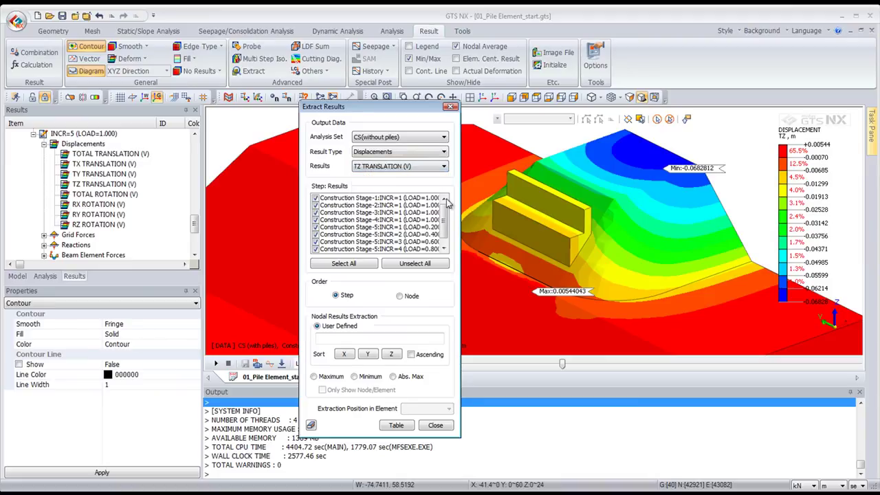
Step: Extract the maximum TZ translation of every construction stage step without piles into a results table
{"action": "left_click", "coordinate": [574, 181]}
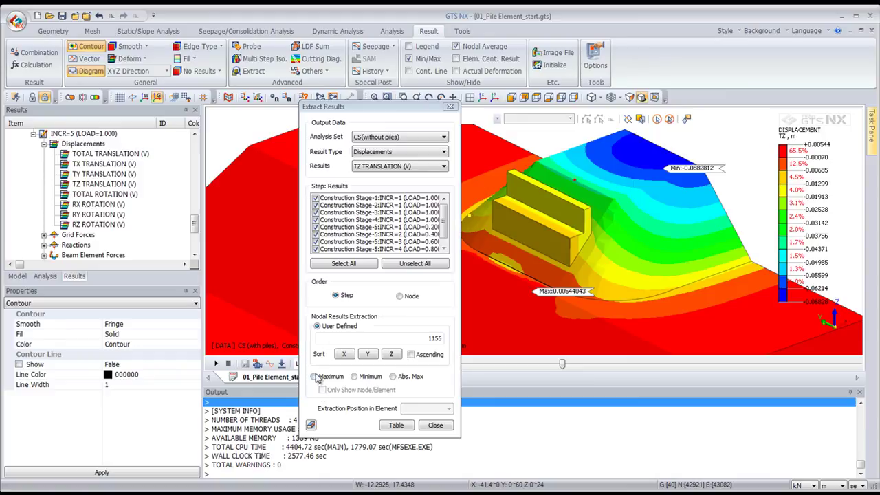
{"action": "left_click", "coordinate": [315, 377]}
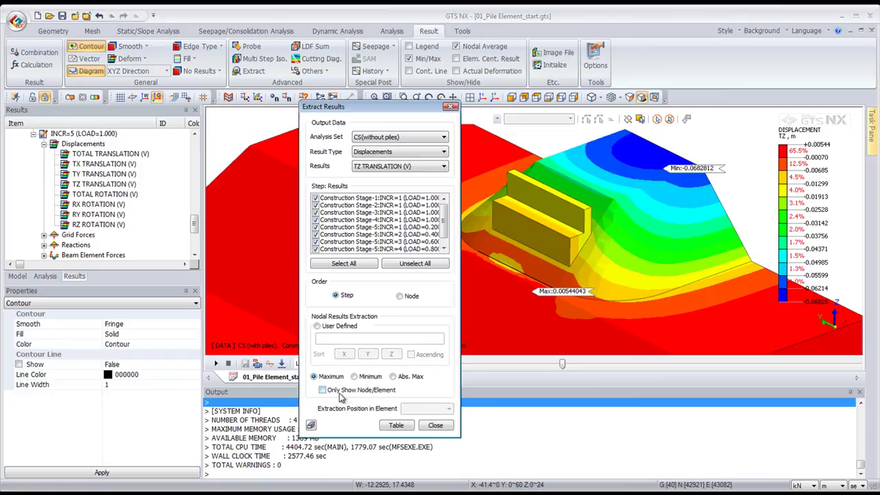
{"action": "left_click", "coordinate": [397, 425]}
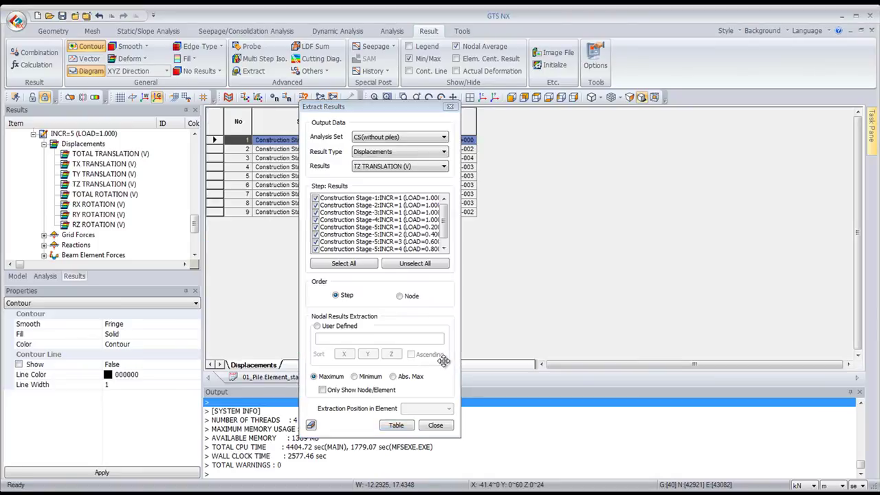
{"action": "left_click_drag", "start_coordinate": [379, 106], "coordinate": [94, 120]}
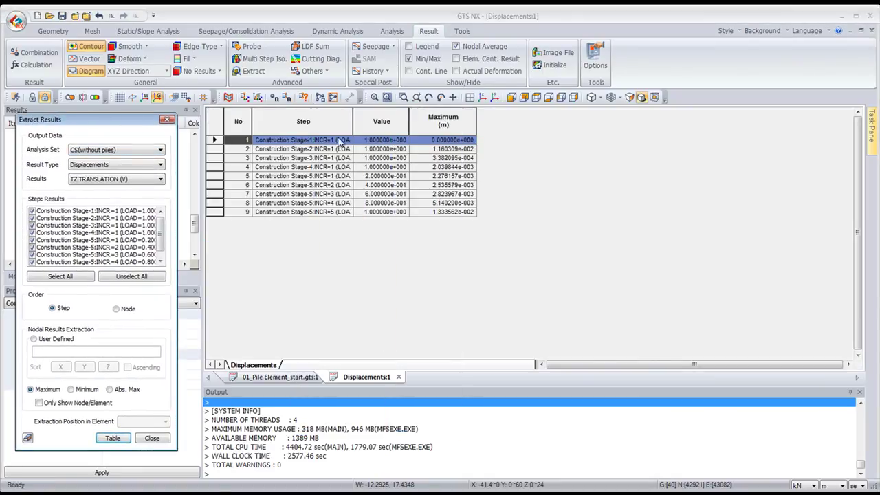
Step: Plot a graph from the Value and Maximum (m) columns of the displacement table without piles
{"action": "left_click", "coordinate": [444, 124]}
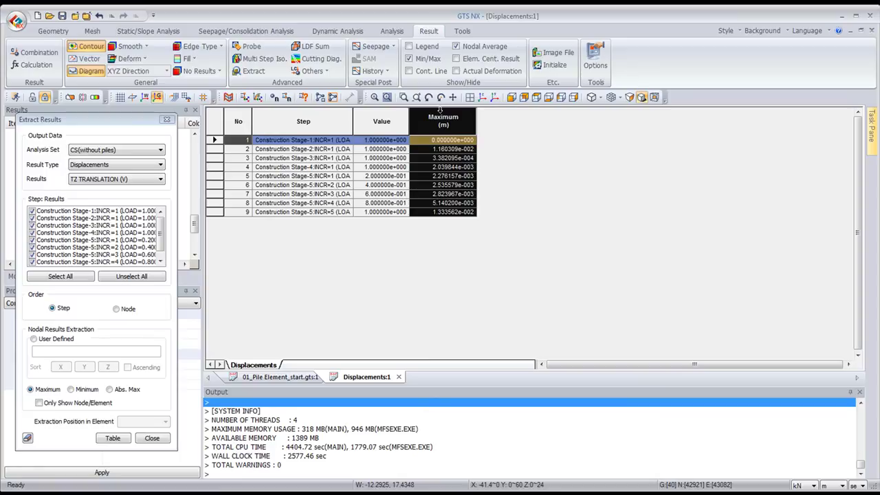
{"action": "left_click_drag", "start_coordinate": [373, 121], "coordinate": [457, 124]}
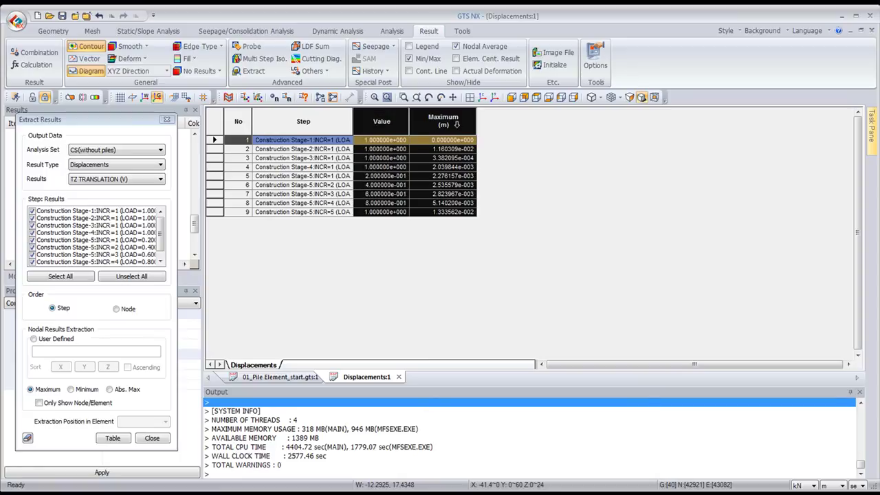
{"action": "right_click", "coordinate": [443, 122]}
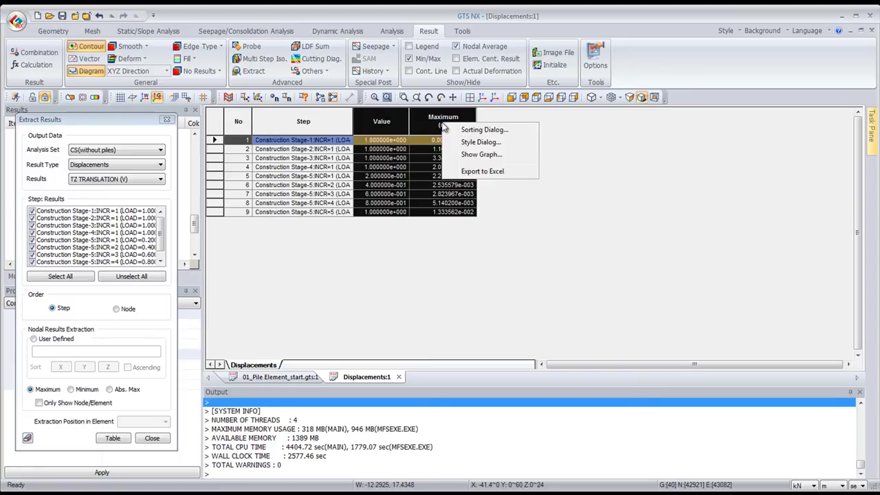
{"action": "left_click", "coordinate": [469, 156]}
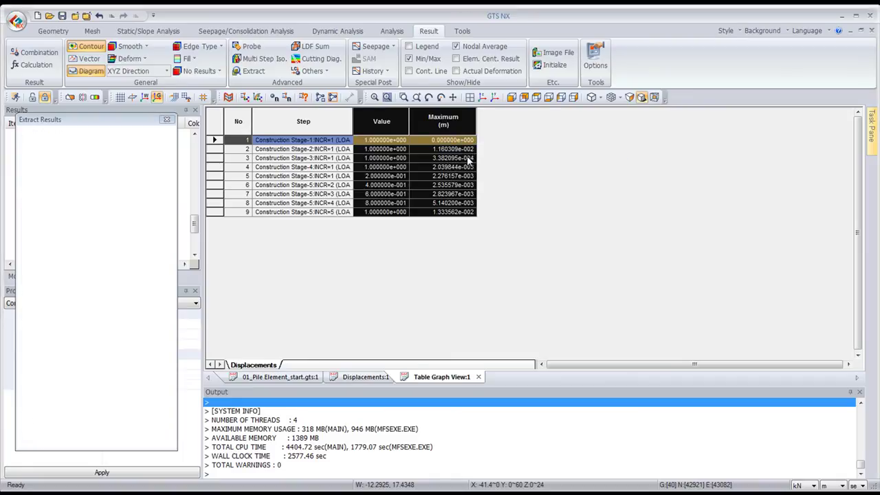
{"action": "left_click", "coordinate": [550, 329]}
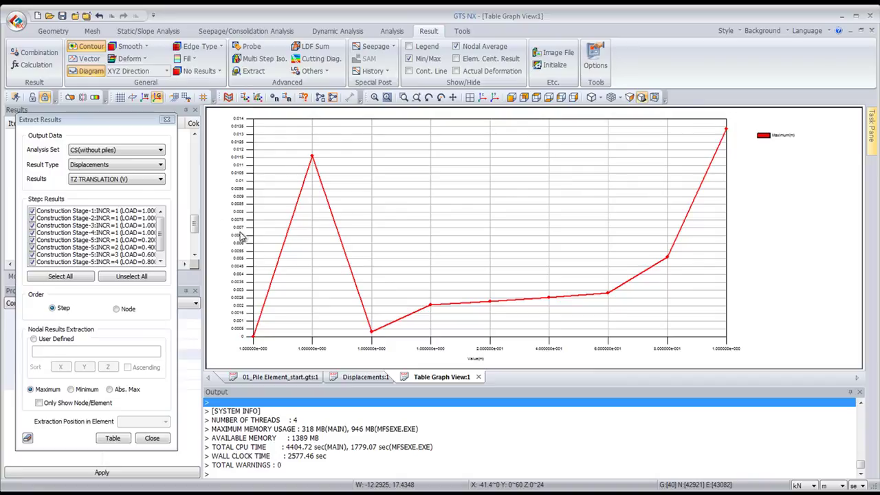
Step: Extract the maximum TZ TRANSLATION (V) of all steps in the CS (with piles) analysis set into a second table
{"action": "left_click", "coordinate": [89, 168]}
{"action": "left_click", "coordinate": [110, 180]}
{"action": "left_click", "coordinate": [110, 180]}
{"action": "left_click", "coordinate": [112, 152]}
{"action": "left_click", "coordinate": [88, 166]}
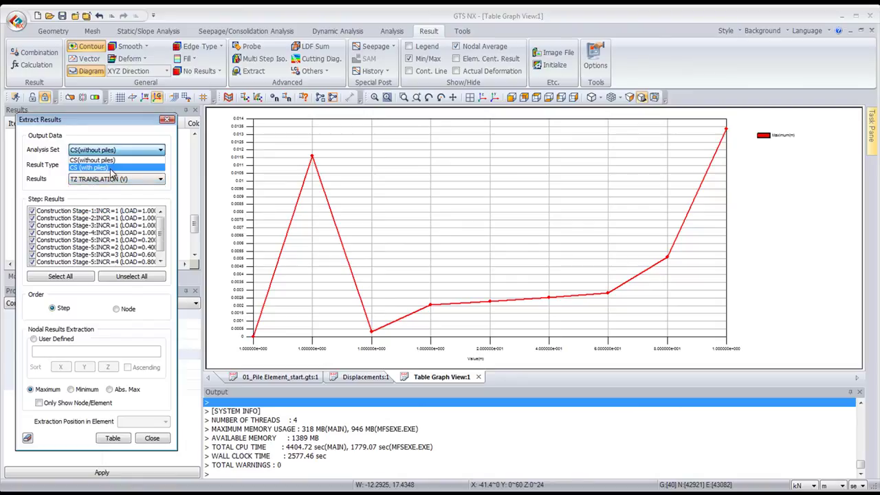
{"action": "left_click", "coordinate": [112, 179]}
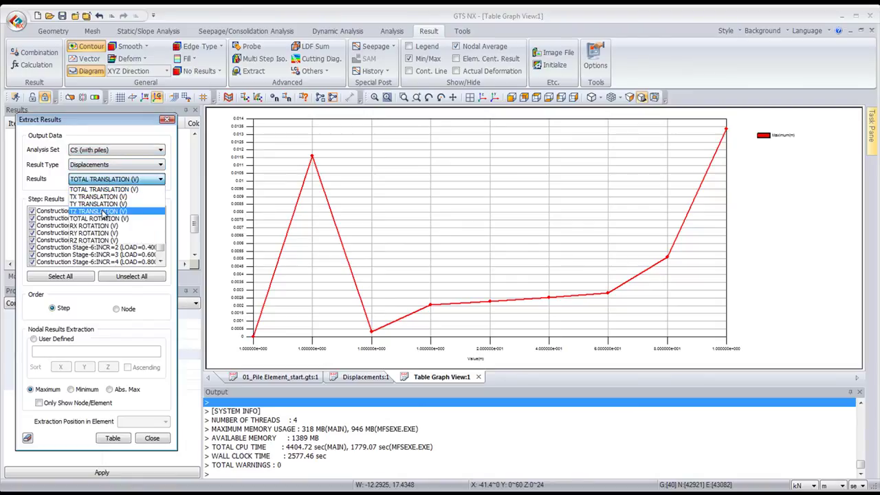
{"action": "left_click", "coordinate": [107, 212]}
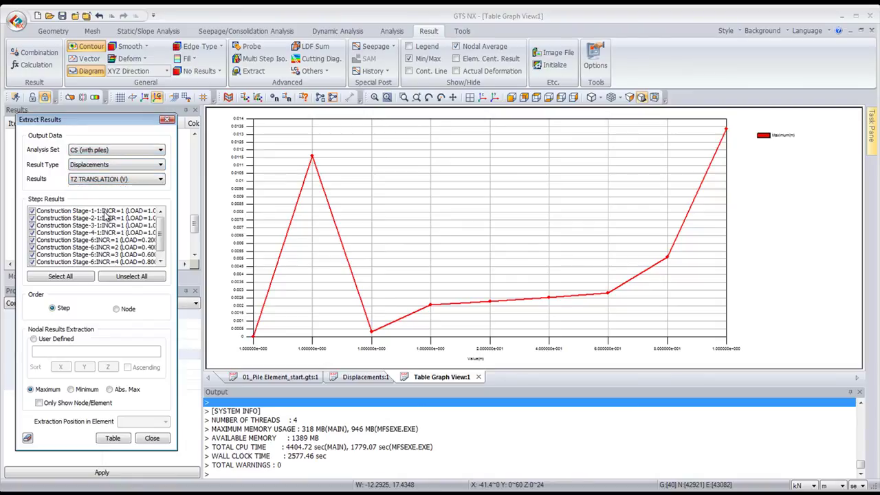
{"action": "left_click", "coordinate": [112, 438]}
Step: Plot a graph from the Value and Maximum (m) columns of the displacement table with piles
{"action": "left_click_drag", "start_coordinate": [433, 121], "coordinate": [399, 117]}
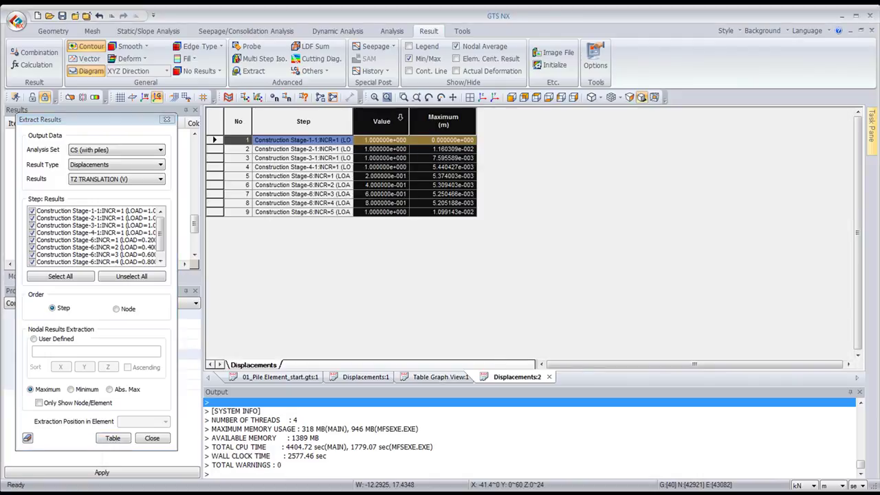
{"action": "right_click", "coordinate": [390, 120]}
{"action": "left_click", "coordinate": [431, 150]}
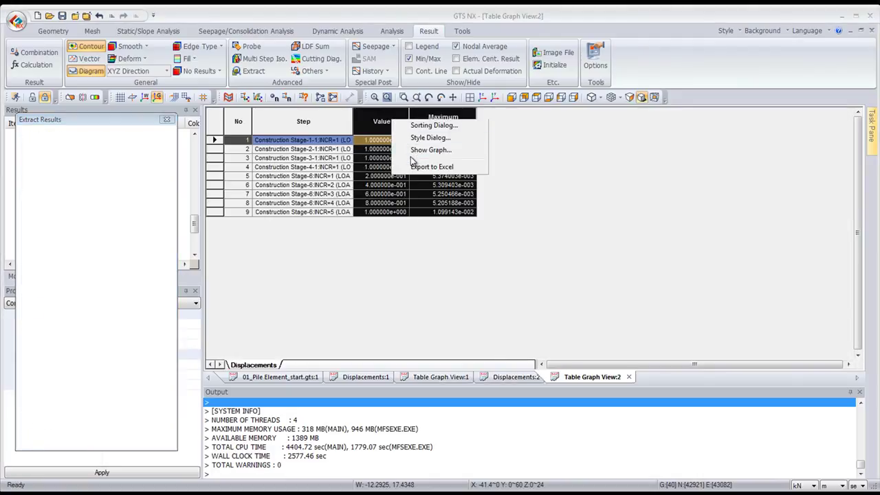
{"action": "left_click", "coordinate": [554, 329]}
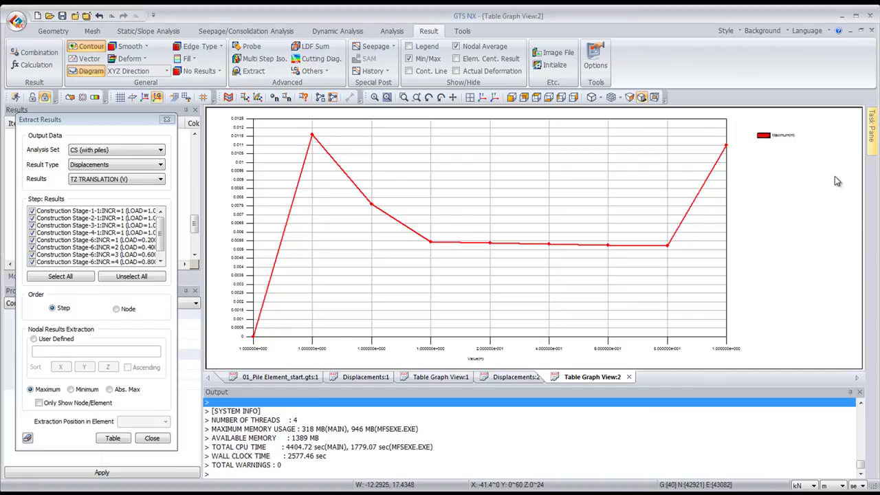
Step: Compare the maximum displacement graphs without and with piles and finish the results extraction
{"action": "left_click", "coordinate": [452, 379]}
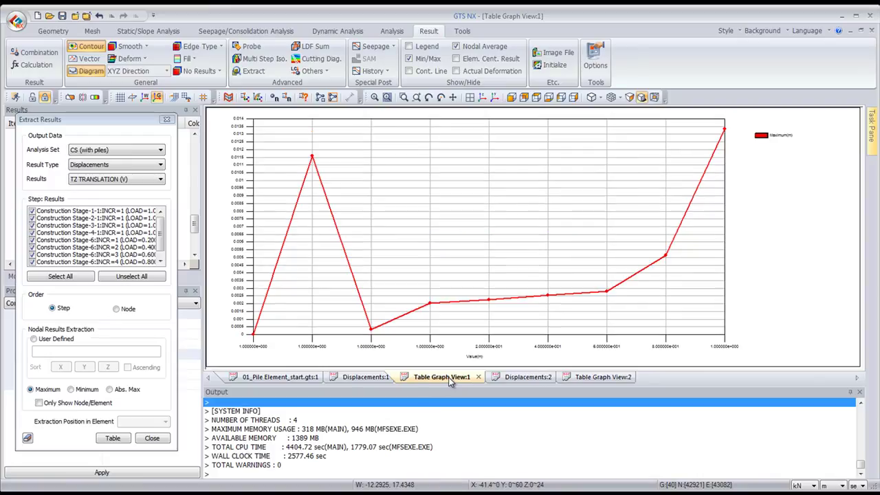
{"action": "left_click", "coordinate": [595, 379]}
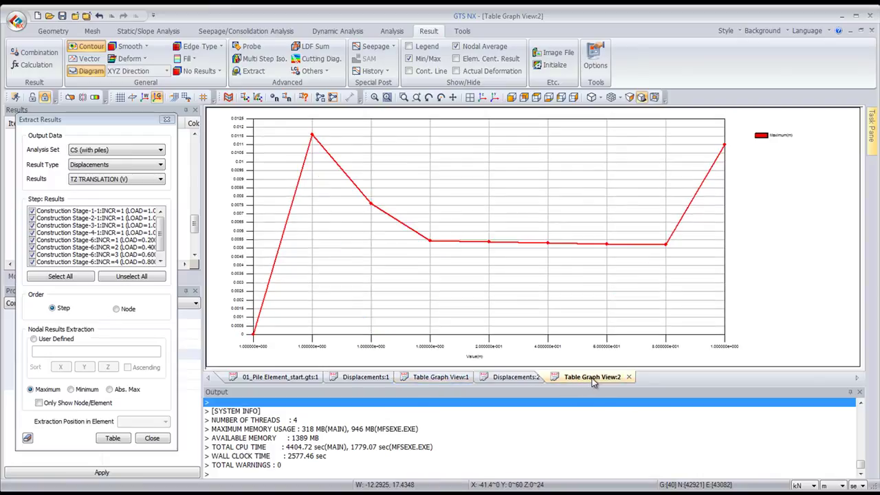
{"action": "left_click", "coordinate": [440, 379]}
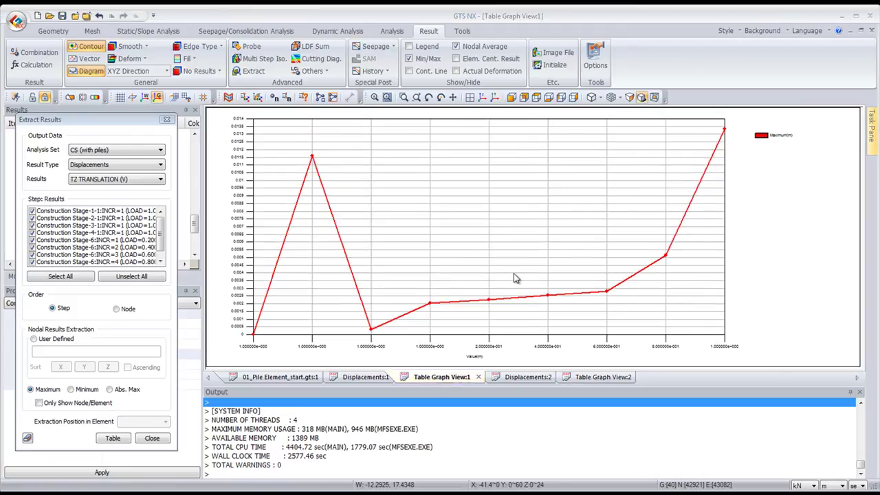
{"action": "left_click", "coordinate": [152, 438]}
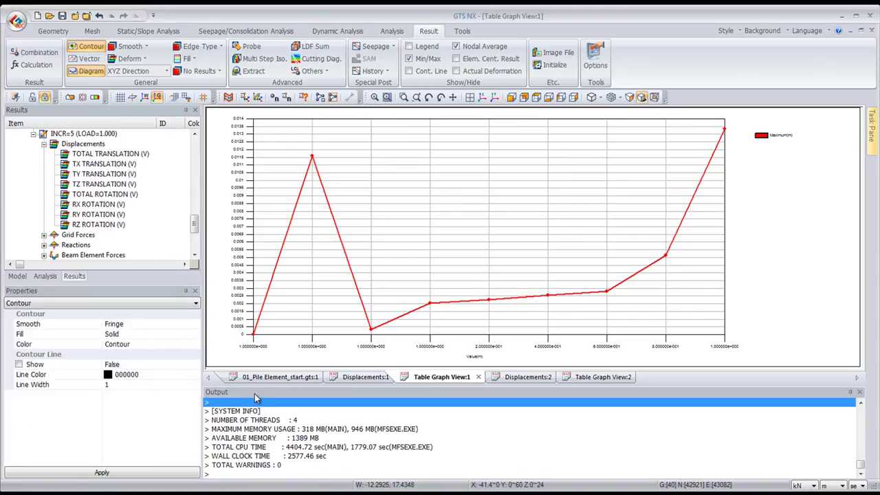
Step: Return to the model view and display the TY and TX TRANSLATION (V) contours with piles at Construction Stage-6, INCR=5
{"action": "left_click", "coordinate": [300, 376]}
{"action": "middle_click_drag", "start_coordinate": [422, 270], "coordinate": [424, 269]}
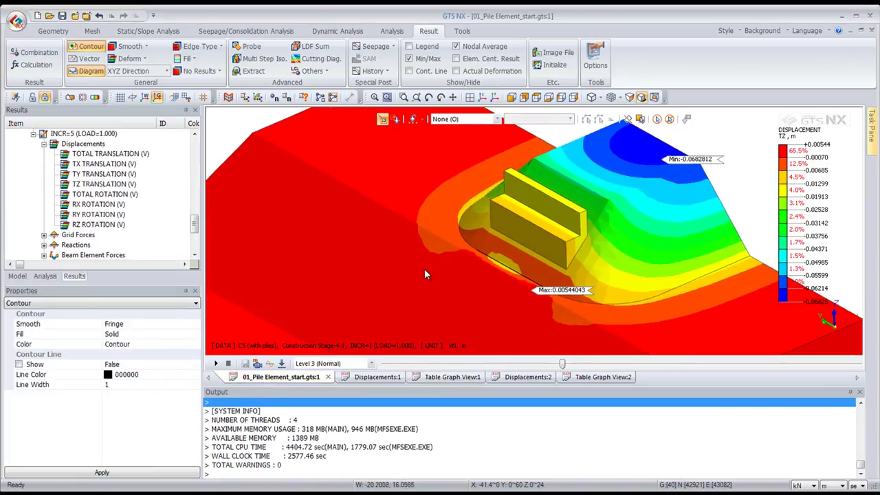
{"action": "left_click", "coordinate": [89, 174]}
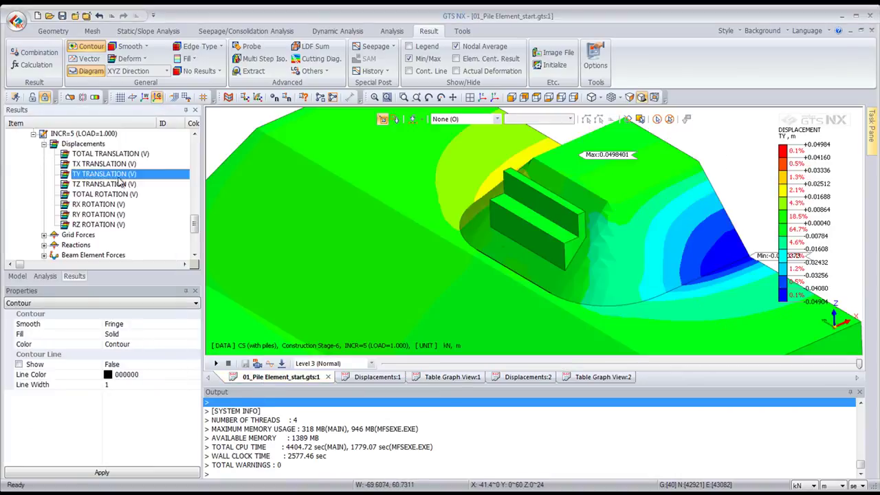
{"action": "left_click", "coordinate": [103, 164]}
{"action": "middle_click_drag", "start_coordinate": [537, 282], "coordinate": [461, 246]}
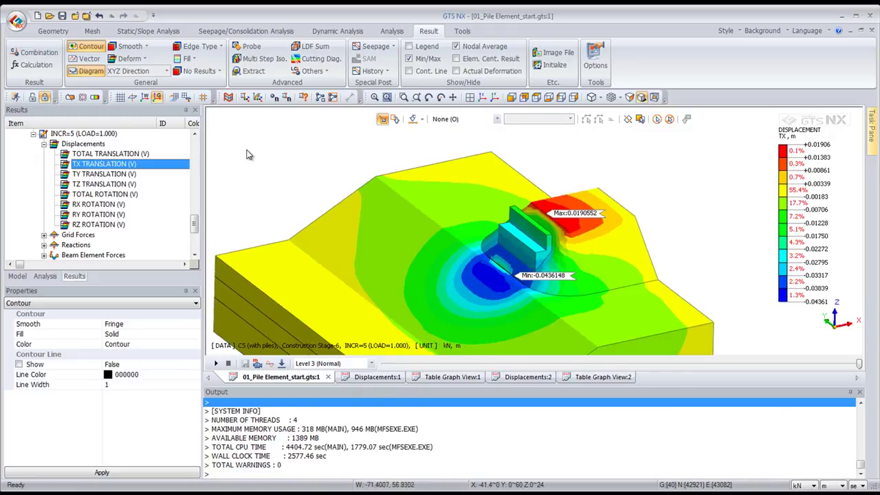
Step: Clip the TX translation contour with Plane1 to expose the section through the abutment and piles
{"action": "left_click", "coordinate": [70, 97]}
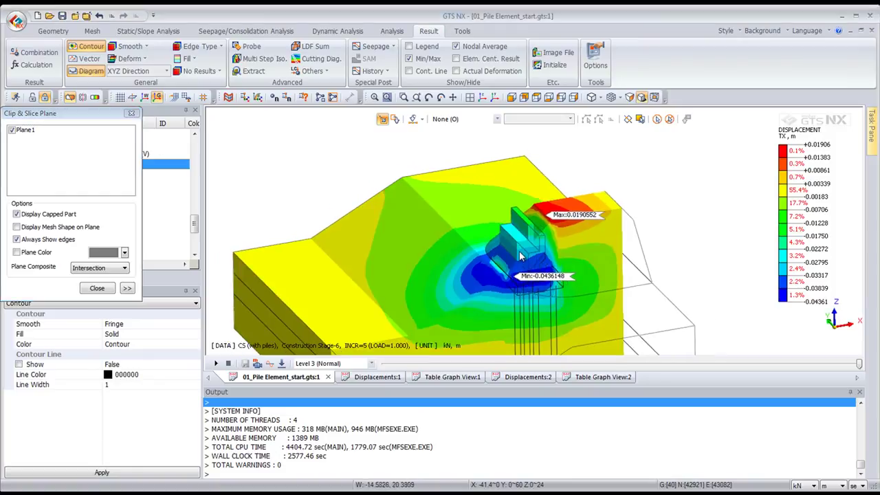
{"action": "scroll", "coordinate": [519, 253], "scroll_direction": "up", "scroll_amount": 2}
{"action": "middle_click_drag", "start_coordinate": [426, 278], "coordinate": [461, 221]}
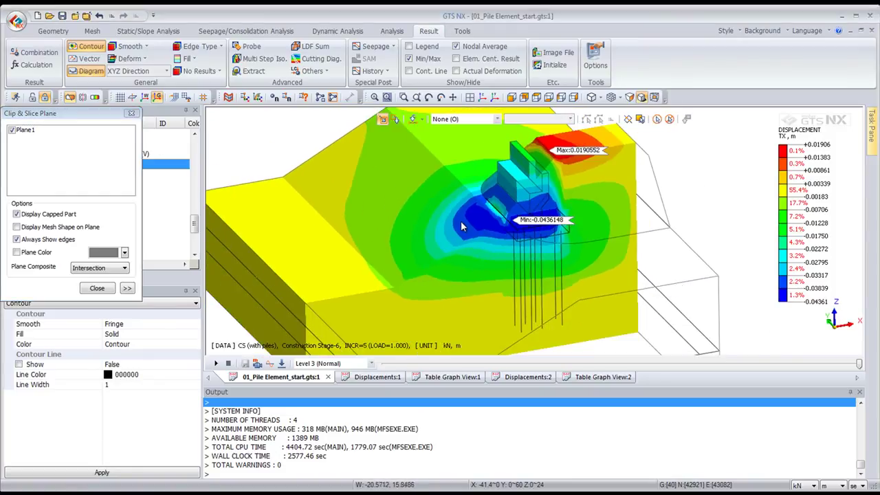
{"action": "left_click", "coordinate": [98, 288]}
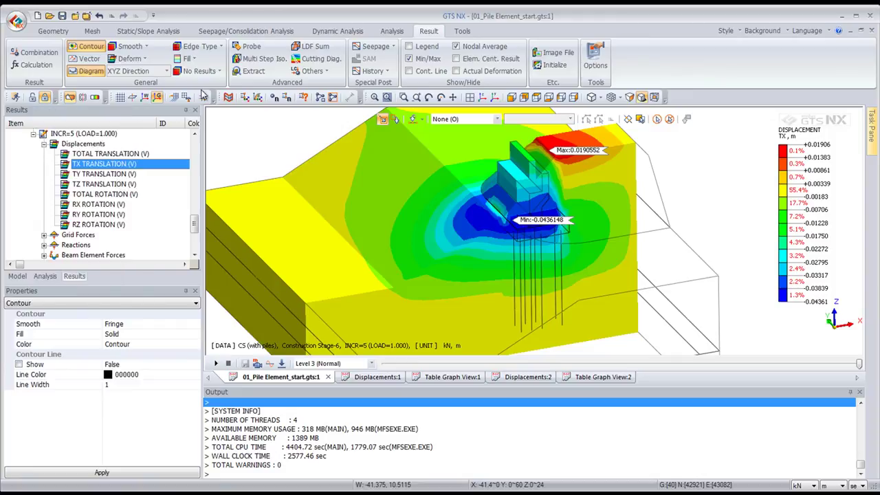
Step: Start the 3D - 2D Wizard and tag the TX displacement at two slice surface points behind the abutment
{"action": "left_click", "coordinate": [218, 71]}
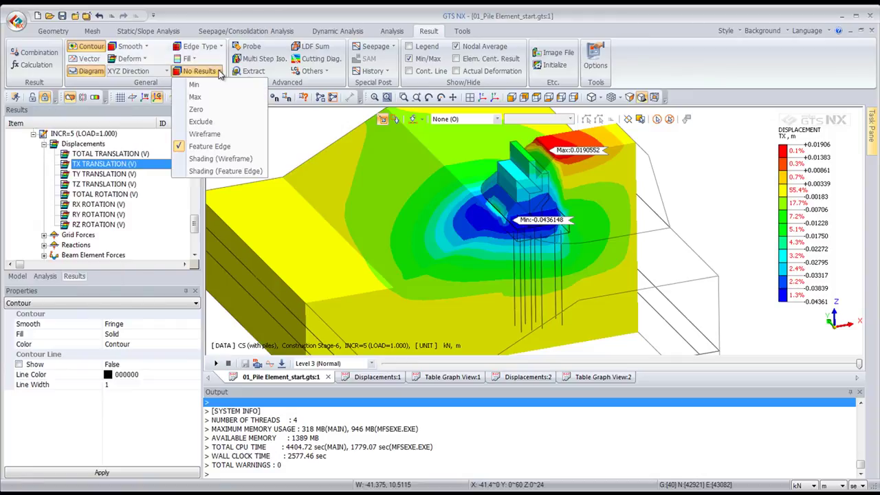
{"action": "left_click", "coordinate": [327, 72]}
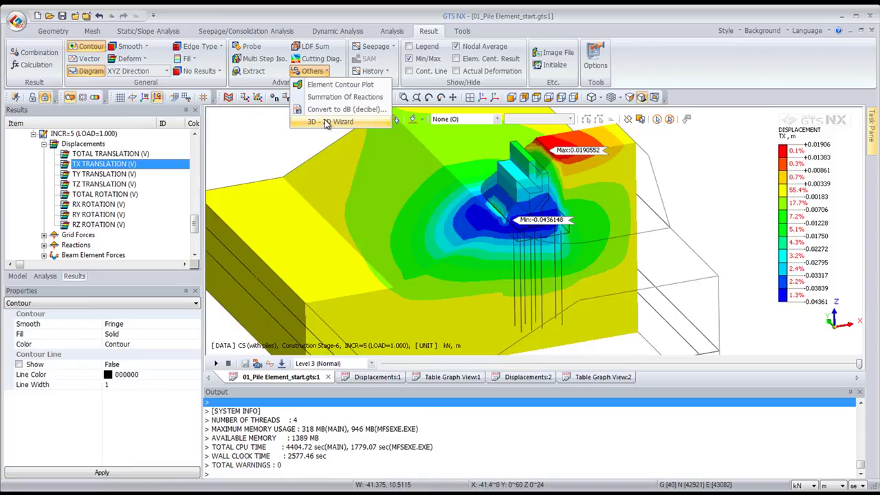
{"action": "left_click", "coordinate": [327, 122]}
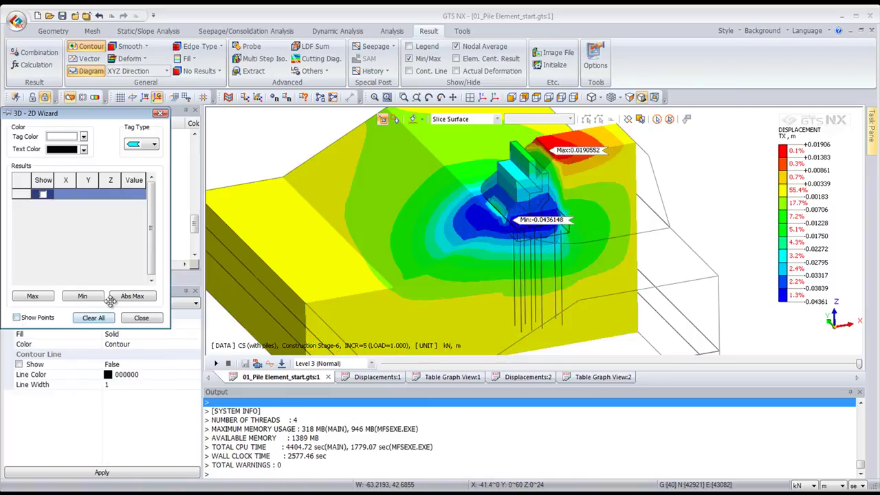
{"action": "left_click", "coordinate": [140, 318]}
{"action": "scroll", "coordinate": [583, 303], "scroll_direction": "up", "scroll_amount": 5}
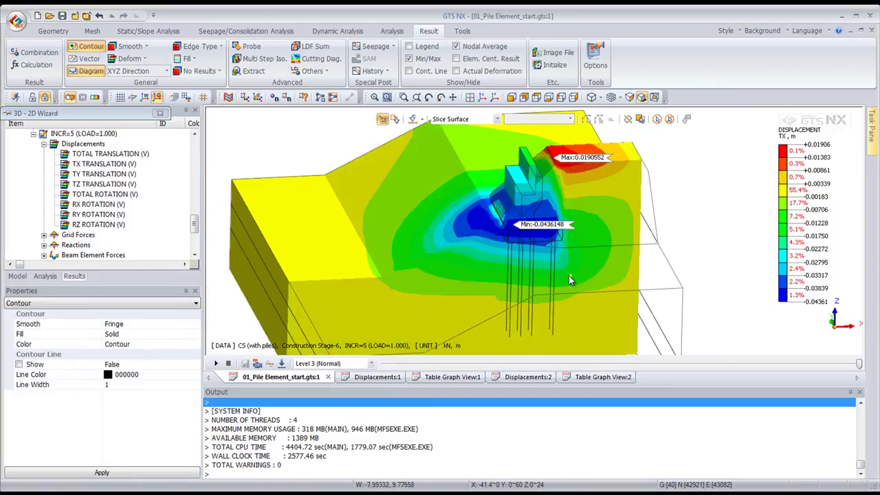
{"action": "mouse_move", "coordinate": [572, 162]}
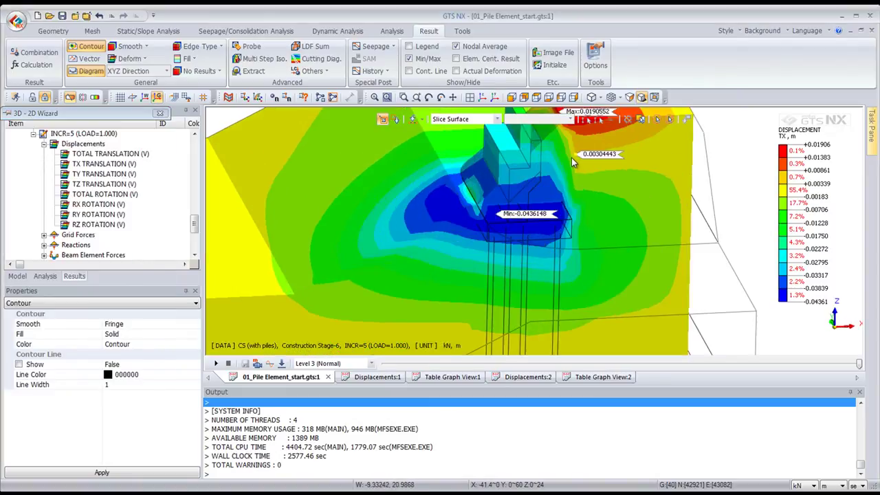
{"action": "left_click", "coordinate": [574, 190]}
Step: Tag the TX displacement at four more slice surface points around the abutment base and pile heads
{"action": "middle_click_drag", "start_coordinate": [602, 226], "coordinate": [544, 197]}
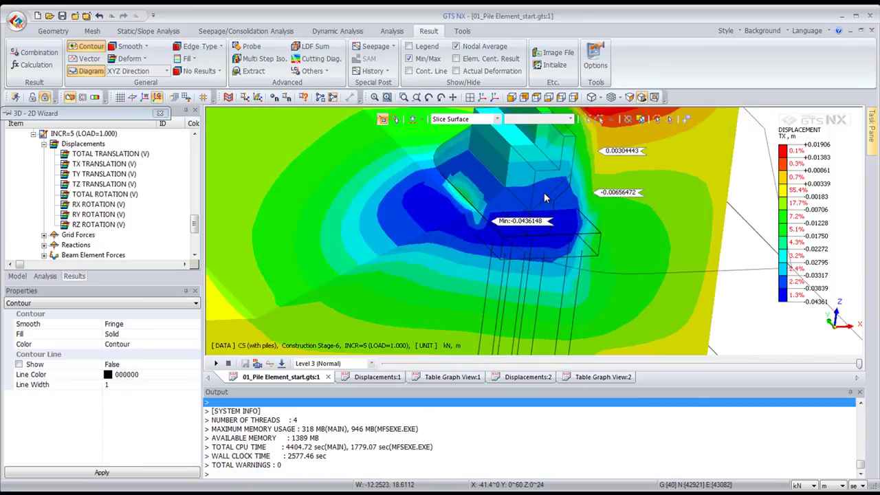
{"action": "left_click", "coordinate": [467, 229]}
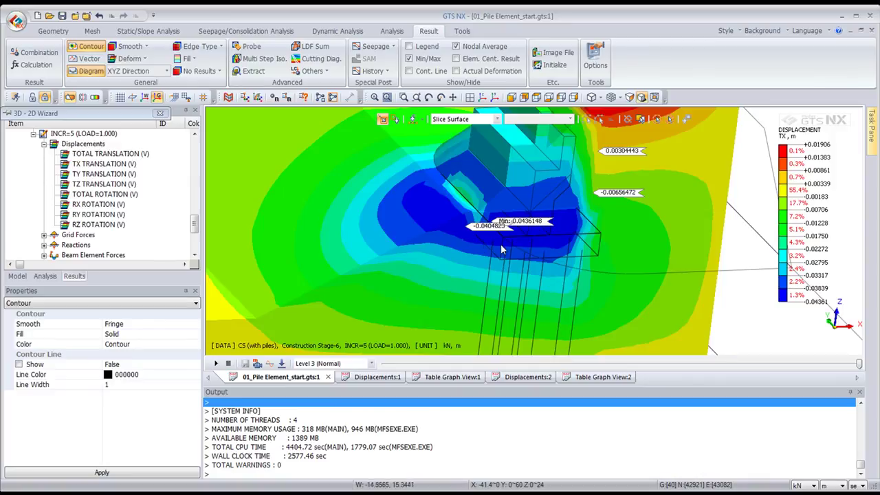
{"action": "left_click", "coordinate": [502, 250]}
{"action": "left_click", "coordinate": [563, 234]}
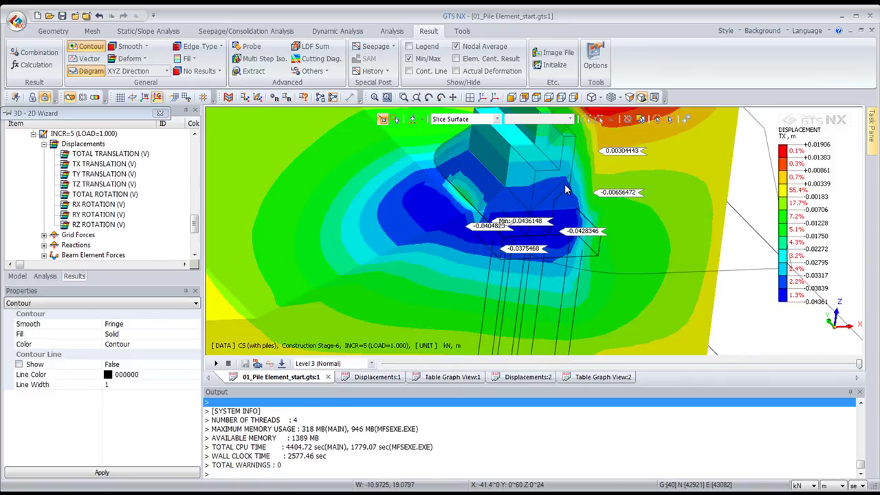
{"action": "left_click", "coordinate": [511, 187]}
{"action": "middle_click_drag", "start_coordinate": [510, 186], "coordinate": [554, 174]}
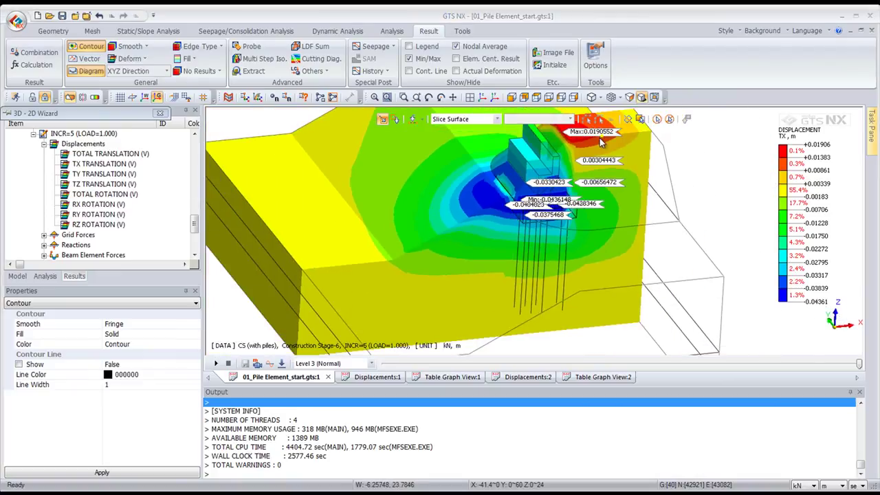
Step: Turn off the clipping plane and the slice result tags to show the full TX translation contour
{"action": "left_click", "coordinate": [70, 98]}
{"action": "left_click", "coordinate": [108, 110]}
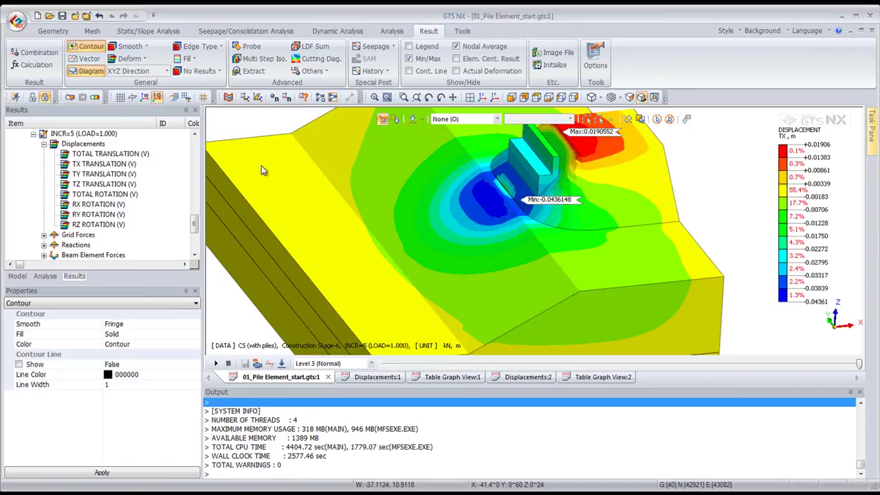
Step: Display the Membrane Force XX contour from the shell element forces on the pile cap
{"action": "middle_click_drag", "start_coordinate": [552, 175], "coordinate": [512, 235]}
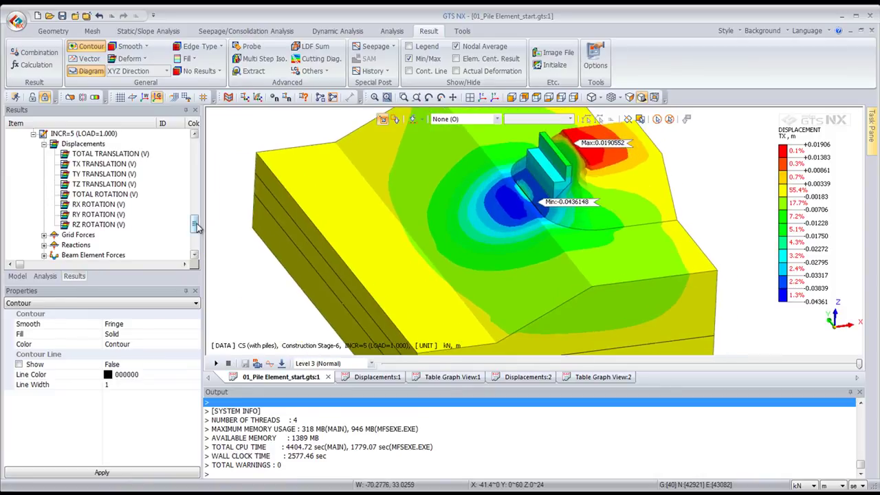
{"action": "scroll", "coordinate": [186, 241], "scroll_direction": "down", "scroll_amount": 3}
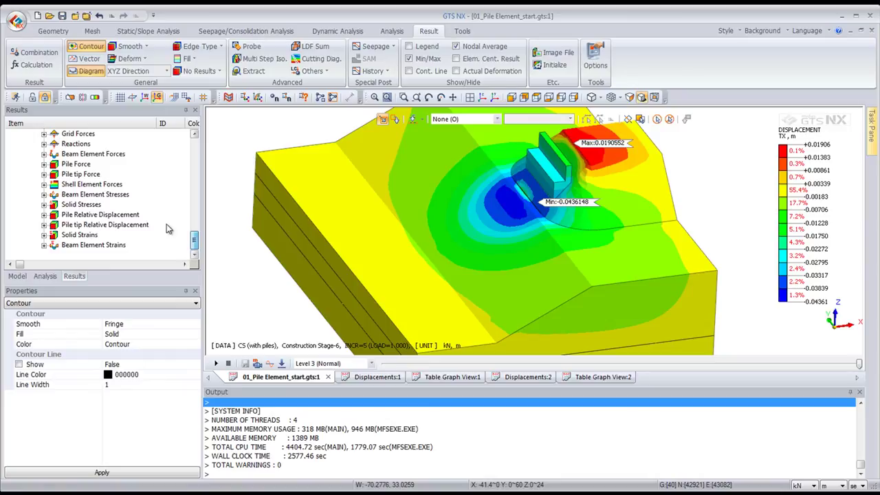
{"action": "left_click", "coordinate": [44, 185]}
{"action": "left_click", "coordinate": [91, 176]}
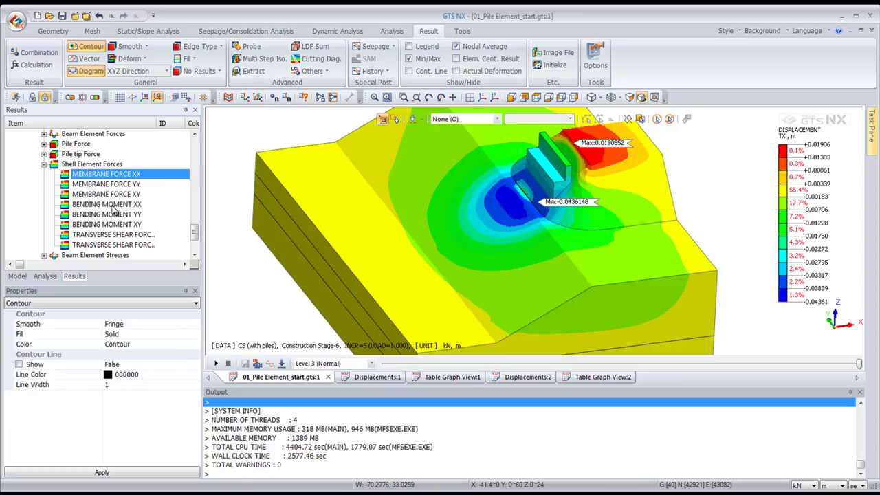
{"action": "left_click", "coordinate": [92, 196]}
{"action": "left_click", "coordinate": [96, 174]}
{"action": "scroll", "coordinate": [480, 274], "scroll_direction": "up", "scroll_amount": 4}
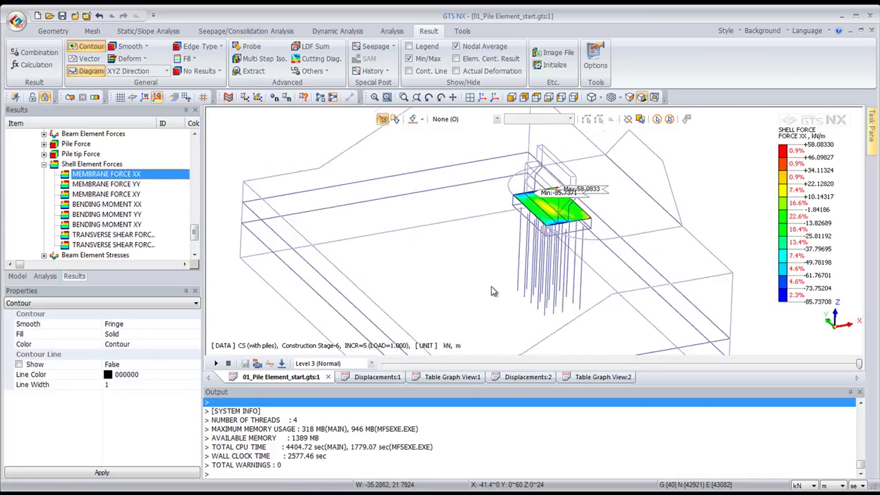
{"action": "scroll", "coordinate": [540, 208], "scroll_direction": "up", "scroll_amount": 3}
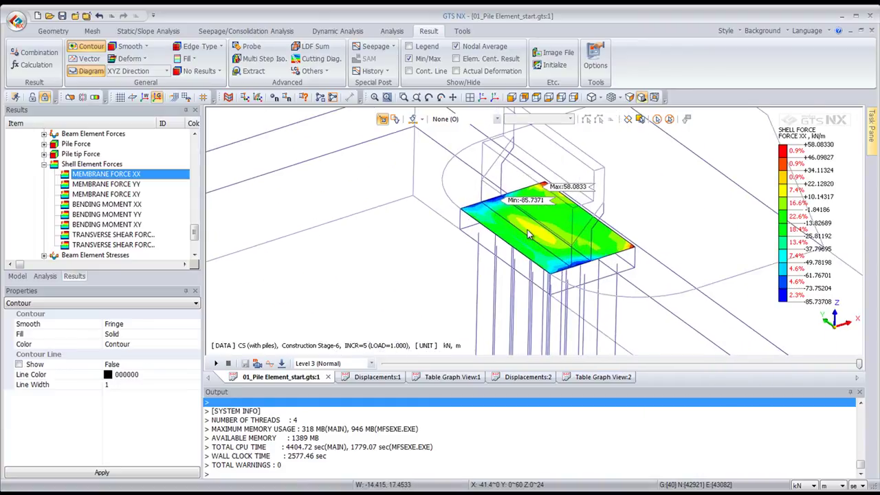
Step: Try the Exclude and Shading (Wireframe) display styles for the model parts that have no results
{"action": "left_click", "coordinate": [220, 71]}
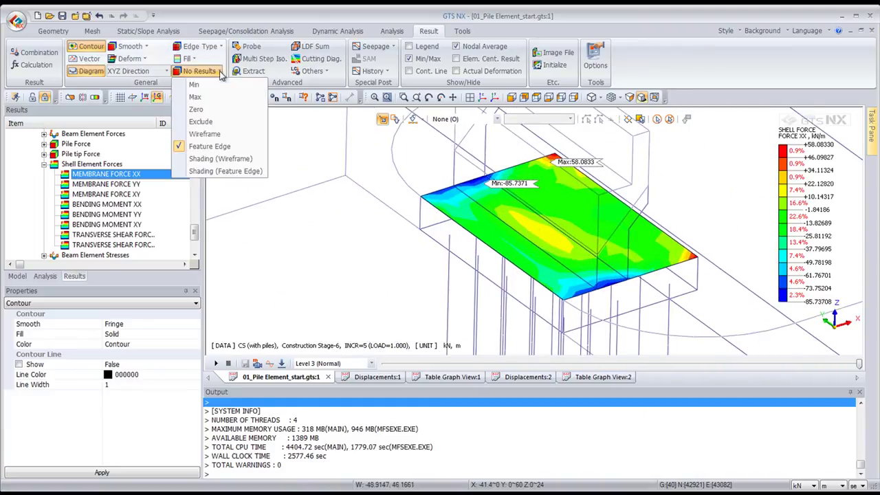
{"action": "left_click", "coordinate": [201, 123]}
{"action": "scroll", "coordinate": [507, 240], "scroll_direction": "down", "scroll_amount": 2}
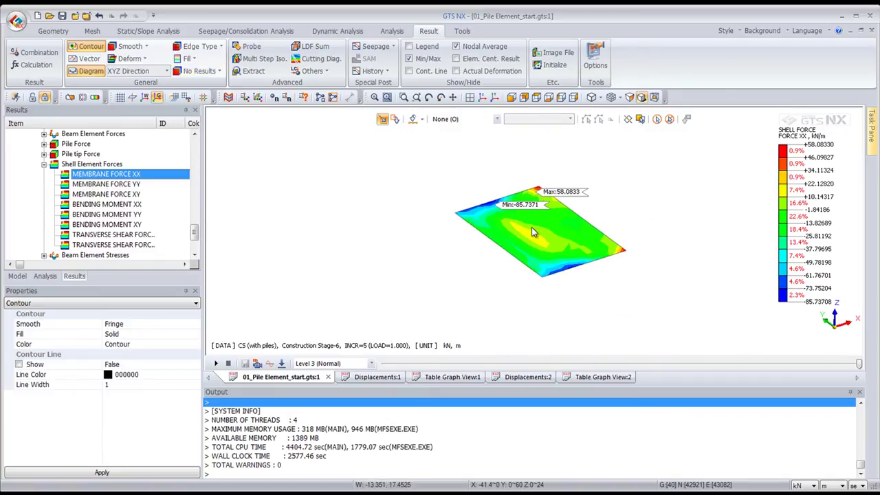
{"action": "mouse_move", "coordinate": [533, 232]}
{"action": "middle_mouse_down"}
{"action": "mouse_move", "coordinate": [531, 252]}
{"action": "mouse_move", "coordinate": [530, 241]}
{"action": "middle_mouse_up"}
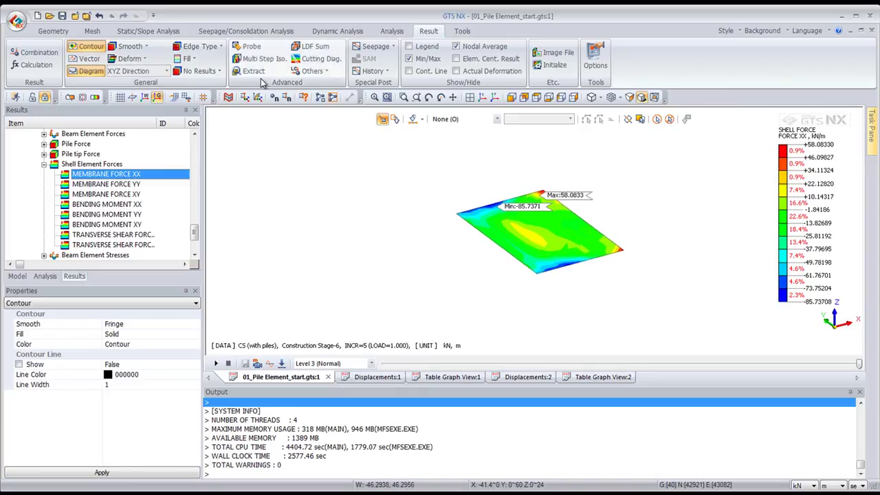
{"action": "left_click", "coordinate": [198, 71]}
{"action": "left_click", "coordinate": [227, 160]}
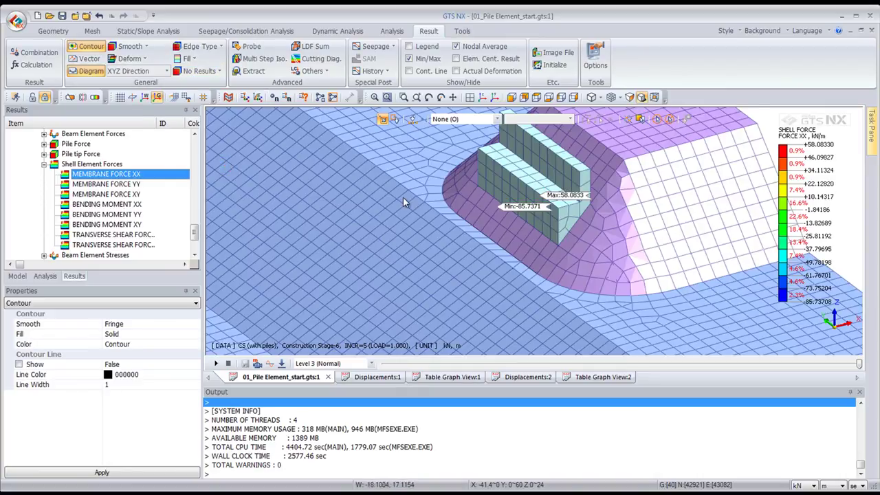
Step: Show the model parts without results as feature edges around the Membrane Force XX contour
{"action": "left_click", "coordinate": [198, 71]}
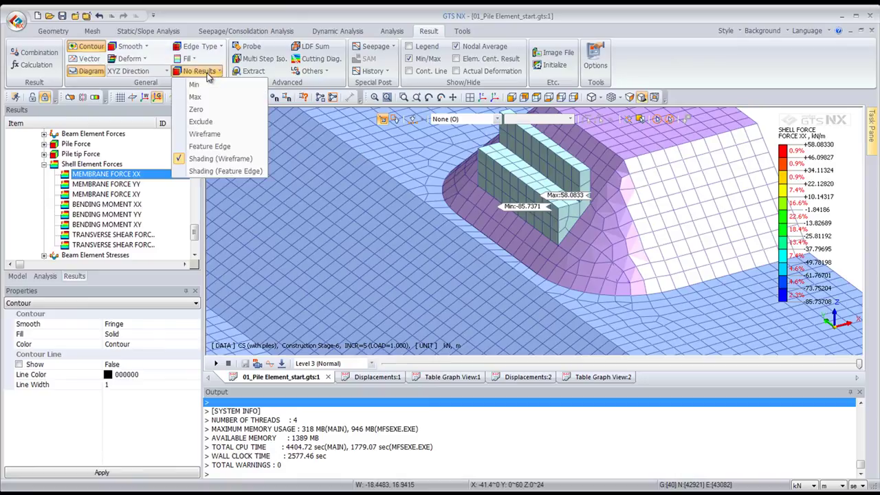
{"action": "left_click", "coordinate": [204, 135]}
{"action": "scroll", "coordinate": [548, 273], "scroll_direction": "up", "scroll_amount": 5}
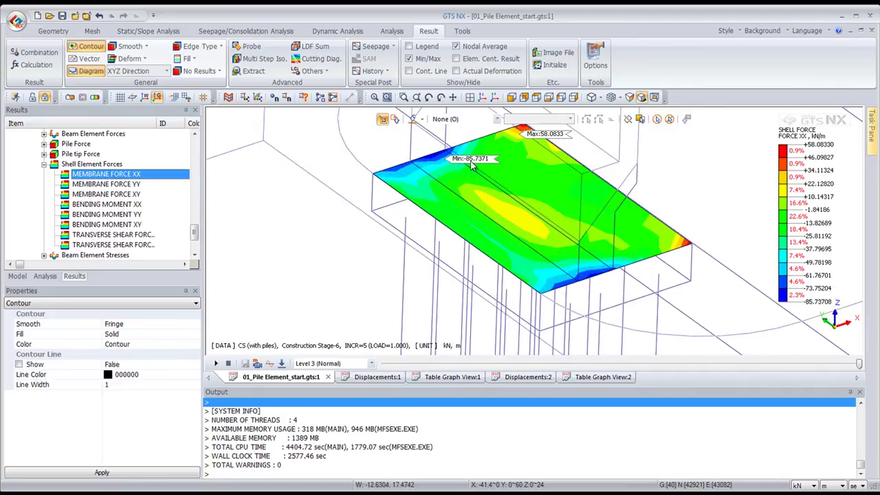
{"action": "scroll", "coordinate": [563, 194], "scroll_direction": "down", "scroll_amount": 1}
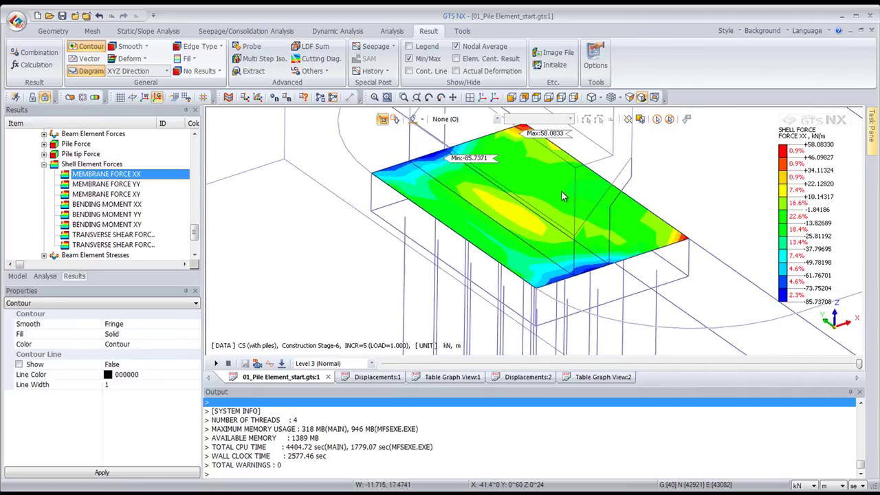
Step: Display the shell Membrane Force YY contour, followed by the Transverse Shear Force XZ contour on the pile cap
{"action": "left_click", "coordinate": [107, 186]}
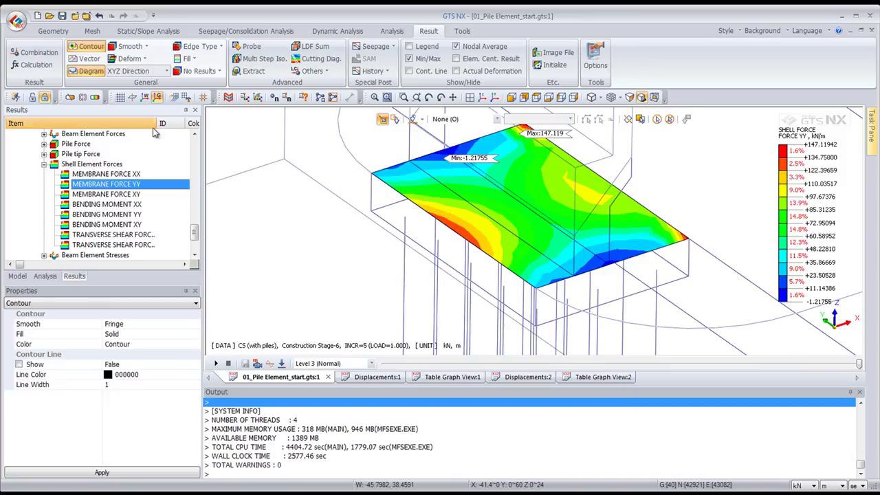
{"action": "double_click", "coordinate": [175, 124]}
{"action": "left_click", "coordinate": [148, 236]}
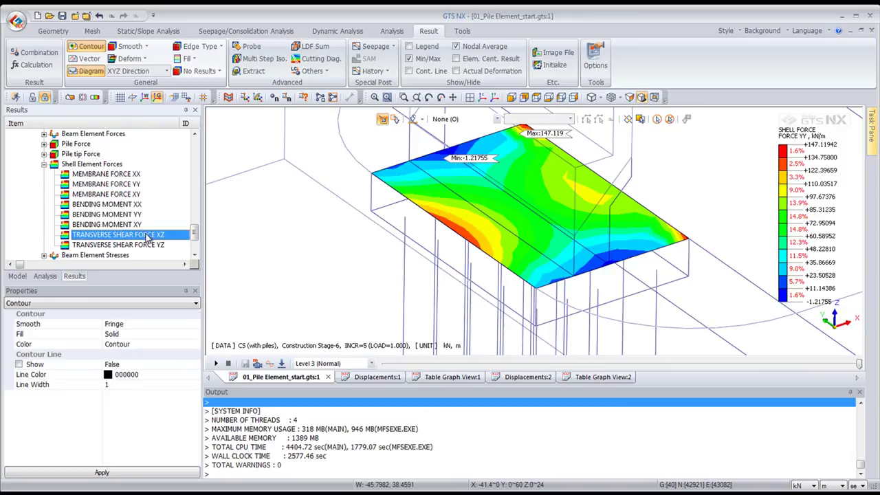
{"action": "left_click", "coordinate": [136, 248]}
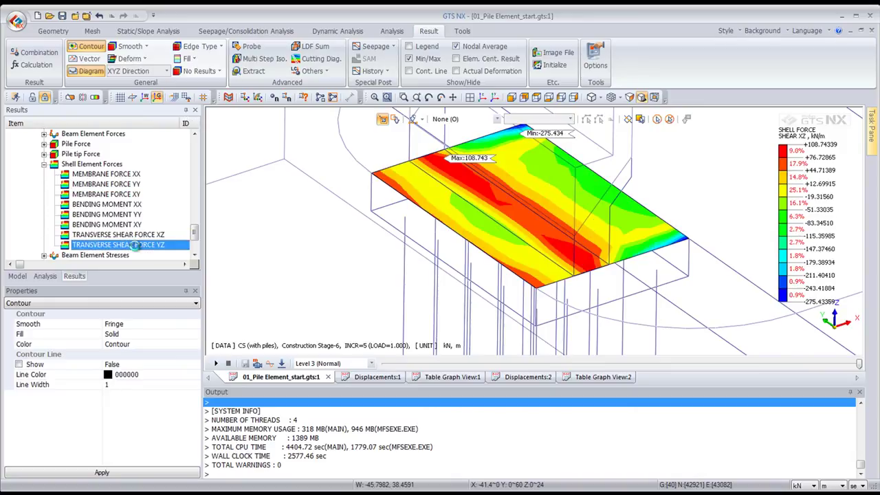
{"action": "left_click", "coordinate": [134, 235]}
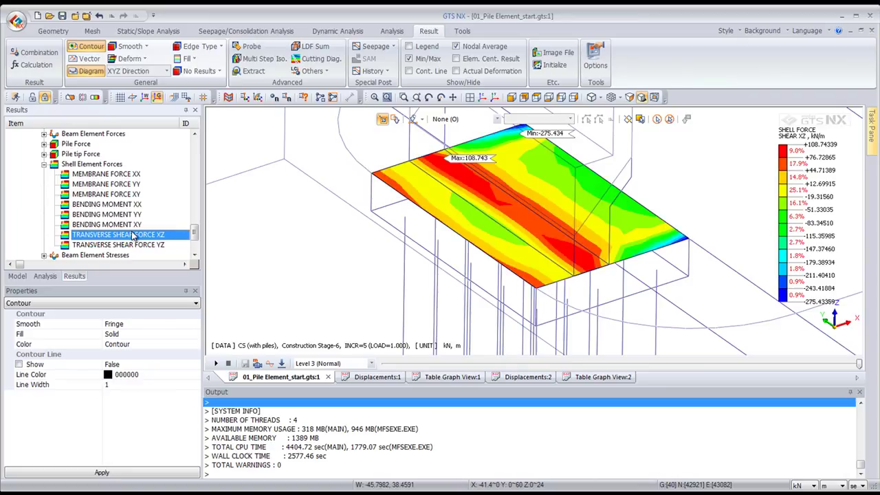
{"action": "scroll", "coordinate": [416, 200], "scroll_direction": "down", "scroll_amount": 5}
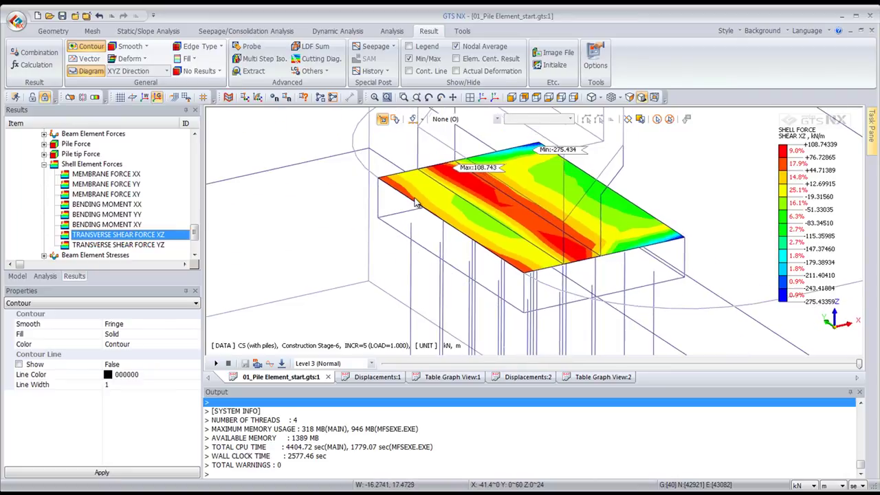
{"action": "scroll", "coordinate": [416, 201], "scroll_direction": "down", "scroll_amount": 2}
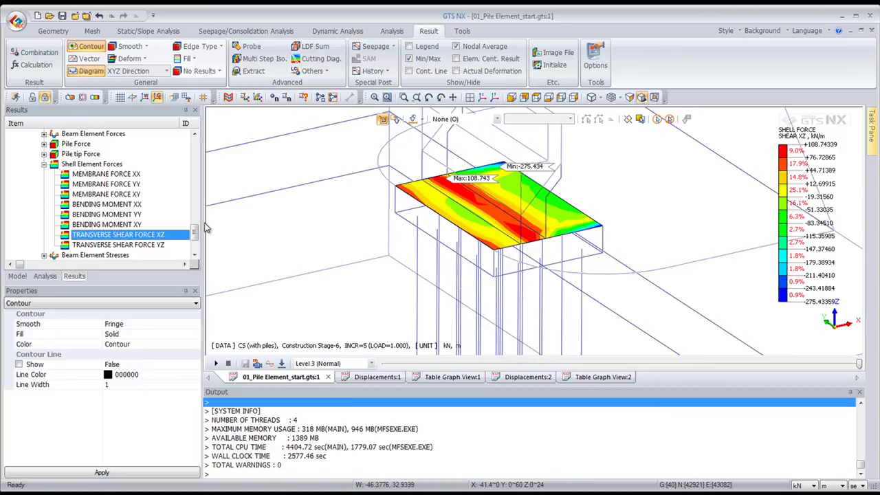
Step: Display the Bending Moment Z diagram from the beam element forces along the piles
{"action": "mouse_move", "coordinate": [197, 234]}
{"action": "left_mouse_down"}
{"action": "mouse_move", "coordinate": [195, 242]}
{"action": "mouse_move", "coordinate": [194, 228]}
{"action": "left_mouse_up"}
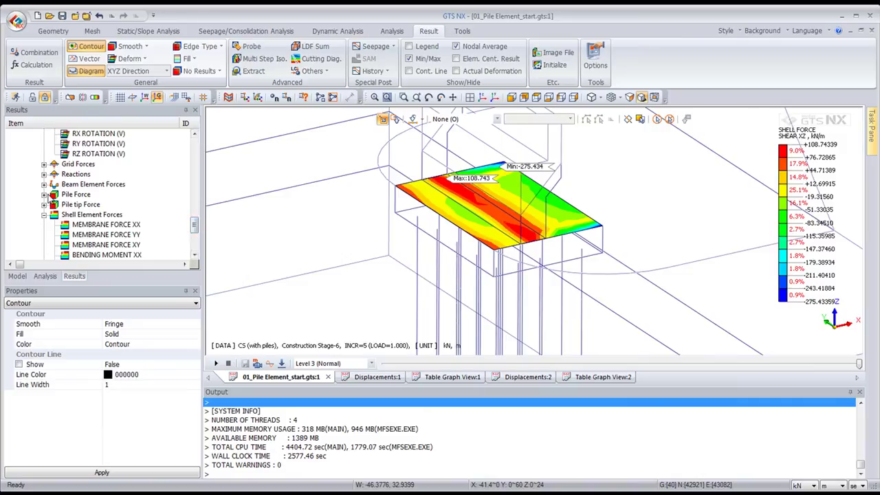
{"action": "left_click", "coordinate": [44, 184]}
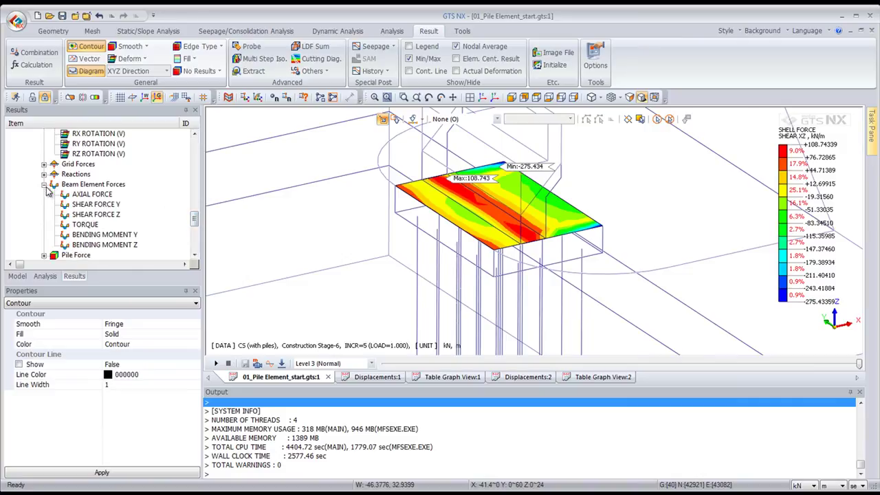
{"action": "left_click", "coordinate": [104, 245]}
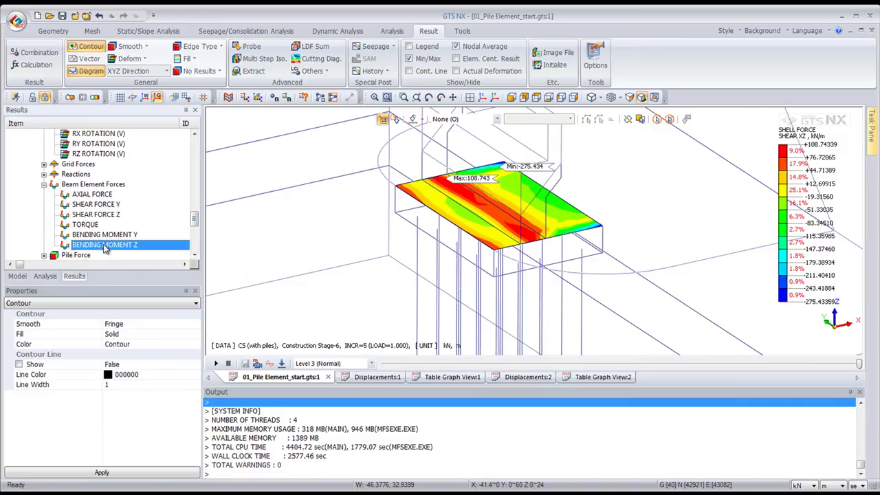
{"action": "middle_click_drag", "start_coordinate": [502, 223], "coordinate": [405, 176]}
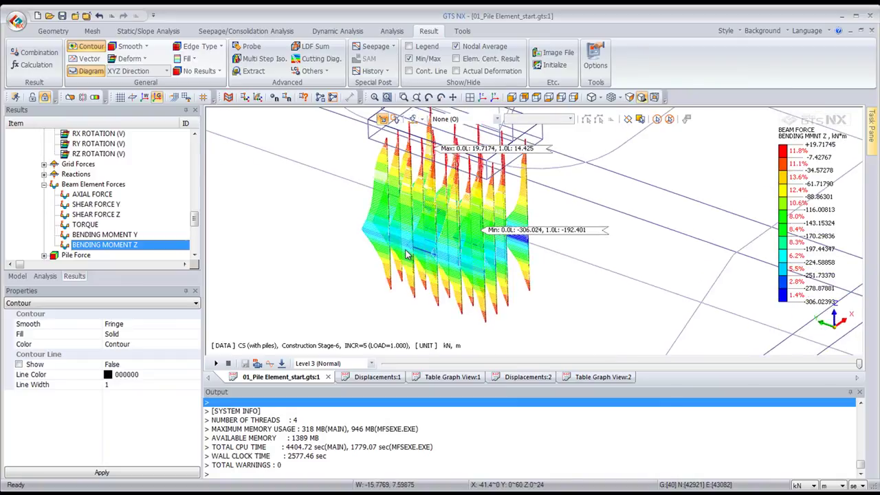
{"action": "middle_click_drag", "start_coordinate": [407, 265], "coordinate": [415, 278]}
{"action": "scroll", "coordinate": [414, 278], "scroll_direction": "up", "scroll_amount": 2}
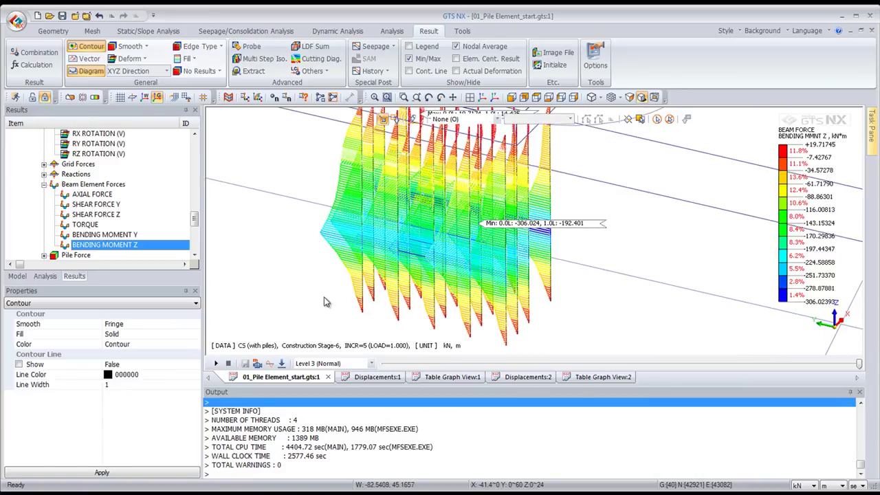
Step: Set the scale factor of the pile bending moment diagram to 0.4 and inspect the piles up close
{"action": "left_click", "coordinate": [45, 306]}
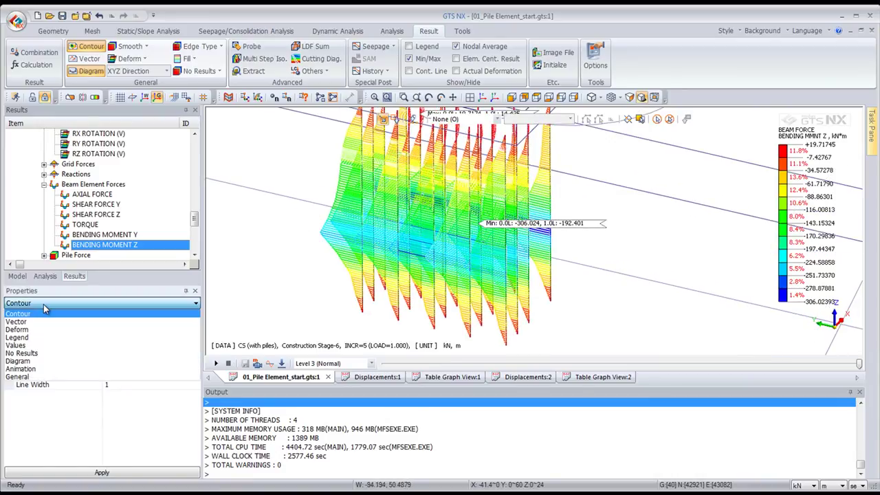
{"action": "left_click", "coordinate": [43, 304]}
{"action": "left_click", "coordinate": [43, 304]}
{"action": "left_click", "coordinate": [45, 361]}
{"action": "left_click", "coordinate": [109, 324]}
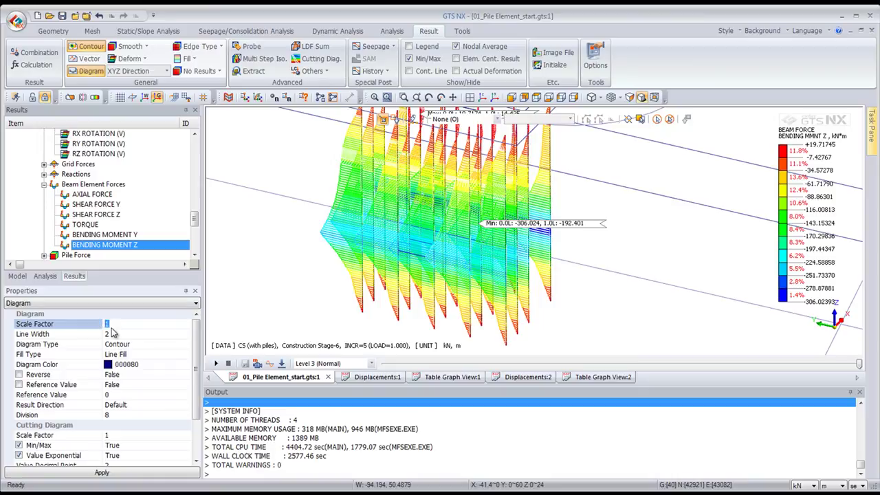
{"action": "type", "text": "0.4"}
{"action": "left_click", "coordinate": [102, 473]}
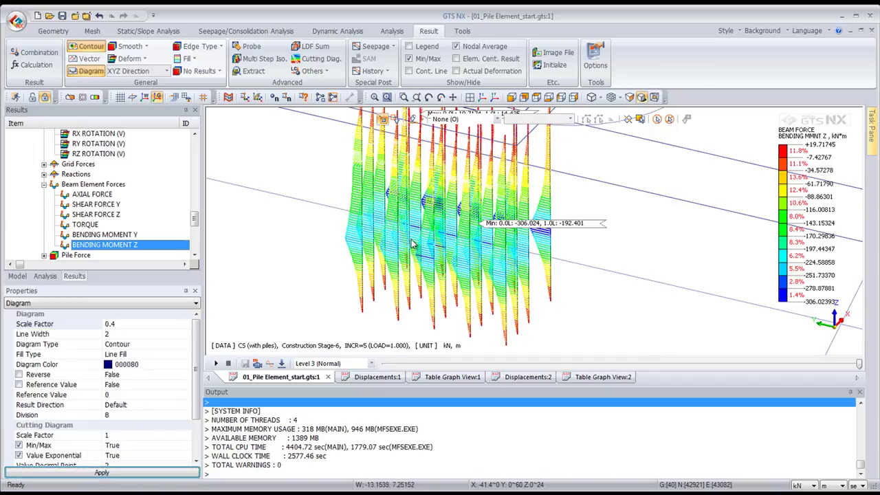
{"action": "middle_click_drag", "start_coordinate": [399, 268], "coordinate": [420, 251]}
{"action": "scroll", "coordinate": [406, 251], "scroll_direction": "up", "scroll_amount": 5}
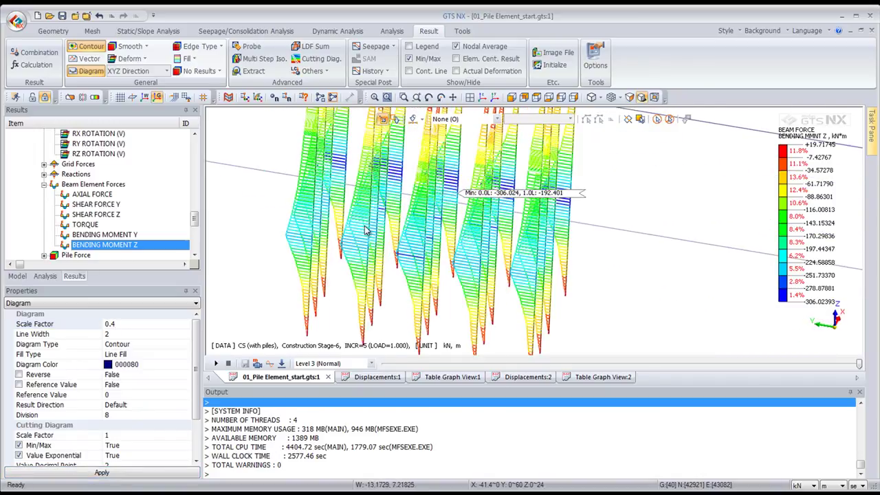
{"action": "middle_click_drag", "start_coordinate": [368, 231], "coordinate": [464, 220]}
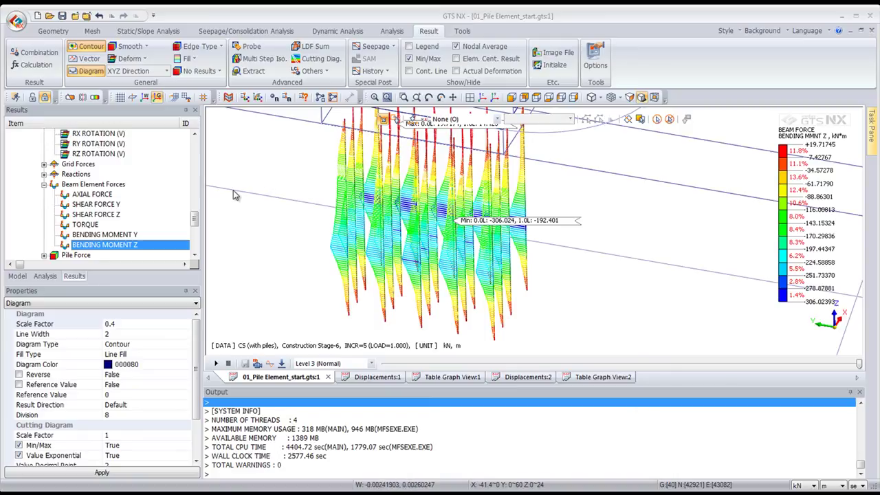
Step: Display the Tangential X pile force diagram along the piles
{"action": "scroll", "coordinate": [147, 196], "scroll_direction": "down", "scroll_amount": 3}
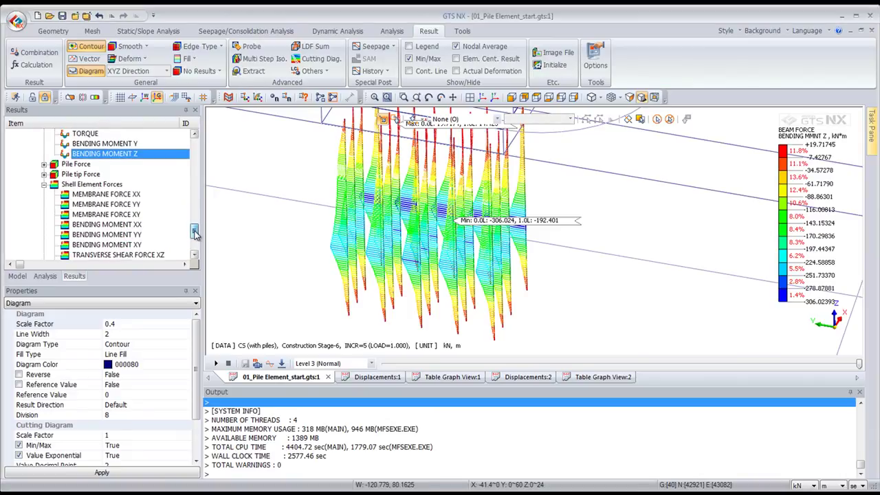
{"action": "left_click", "coordinate": [44, 175]}
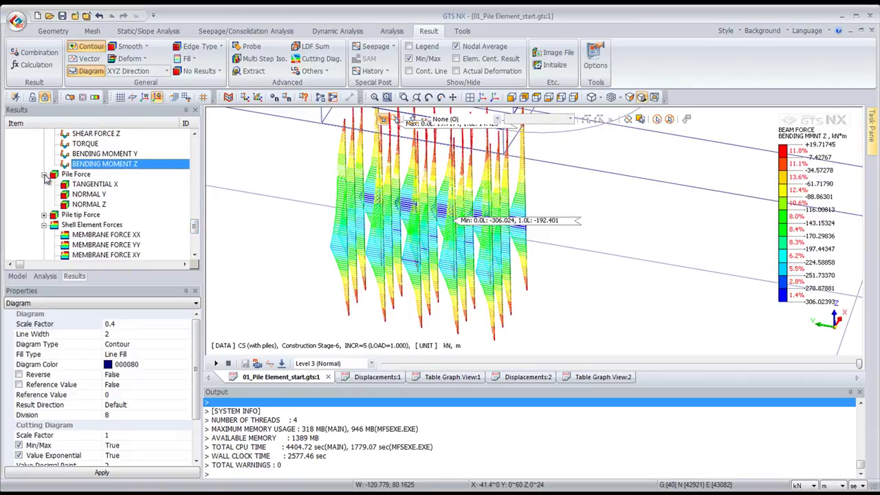
{"action": "left_click", "coordinate": [91, 186]}
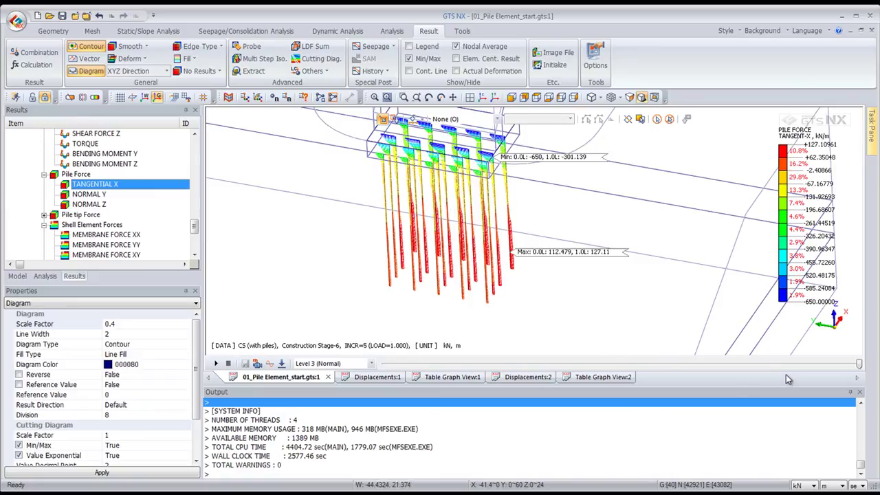
Step: Return the Tangential X pile force results to Construction Stage-3-1 and advance them to Construction Stage-4-1
{"action": "left_click", "coordinate": [385, 366]}
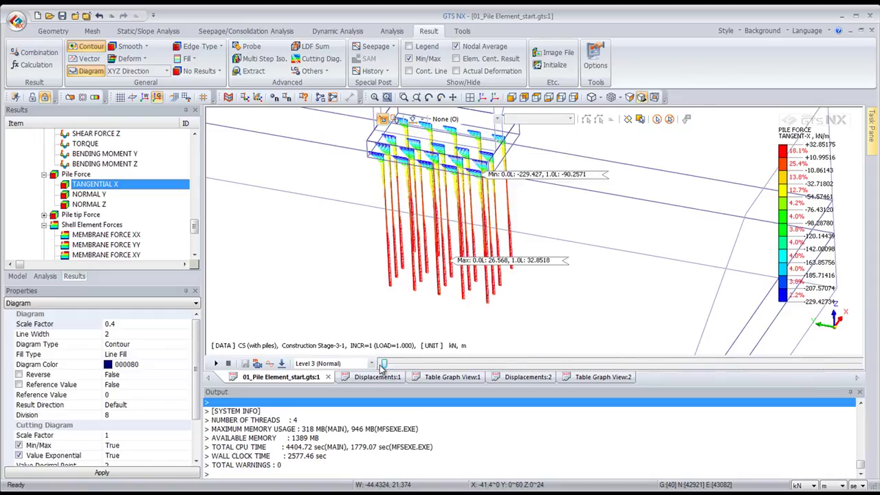
{"action": "middle_click_drag", "start_coordinate": [405, 251], "coordinate": [425, 232]}
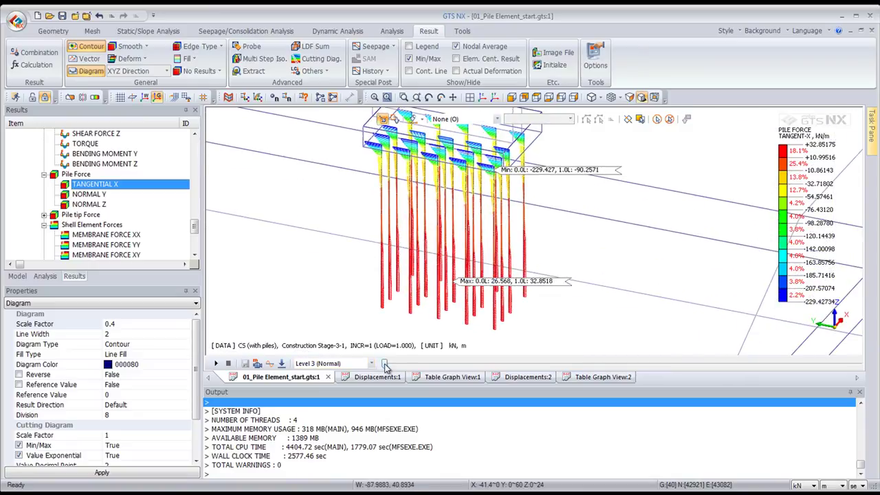
{"action": "middle_click_drag", "start_coordinate": [505, 208], "coordinate": [504, 220]}
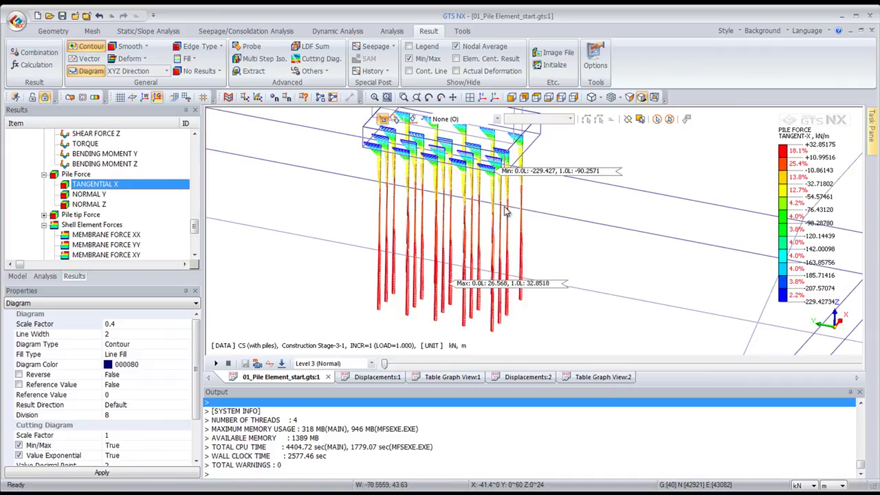
{"action": "left_click_drag", "start_coordinate": [383, 363], "coordinate": [441, 363]}
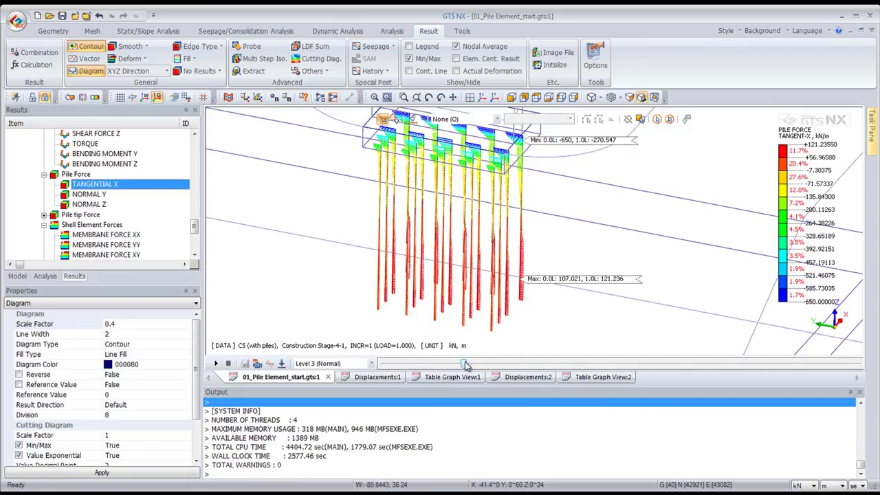
Step: Advance the pile force results to Construction Stage-6 and display the Tangential X pile relative displacement along the piles
{"action": "left_click_drag", "start_coordinate": [468, 364], "coordinate": [747, 371]}
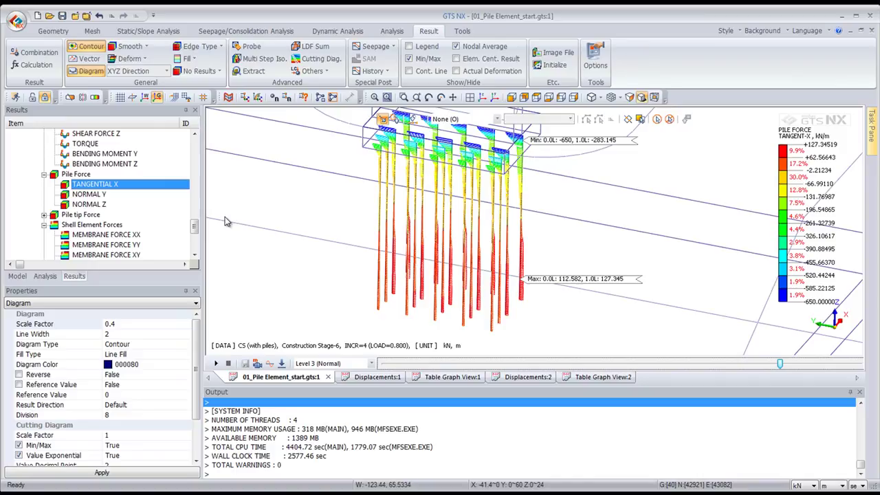
{"action": "left_click_drag", "start_coordinate": [195, 229], "coordinate": [195, 245]}
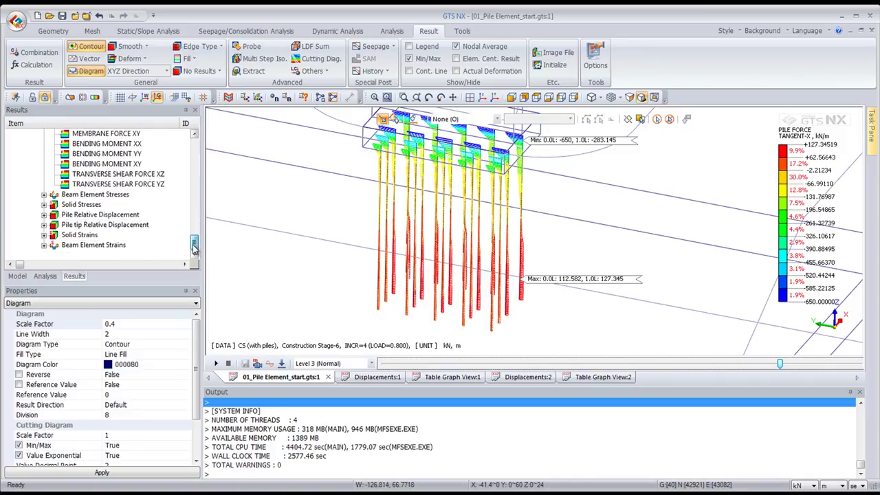
{"action": "left_click", "coordinate": [44, 214]}
{"action": "left_click", "coordinate": [95, 225]}
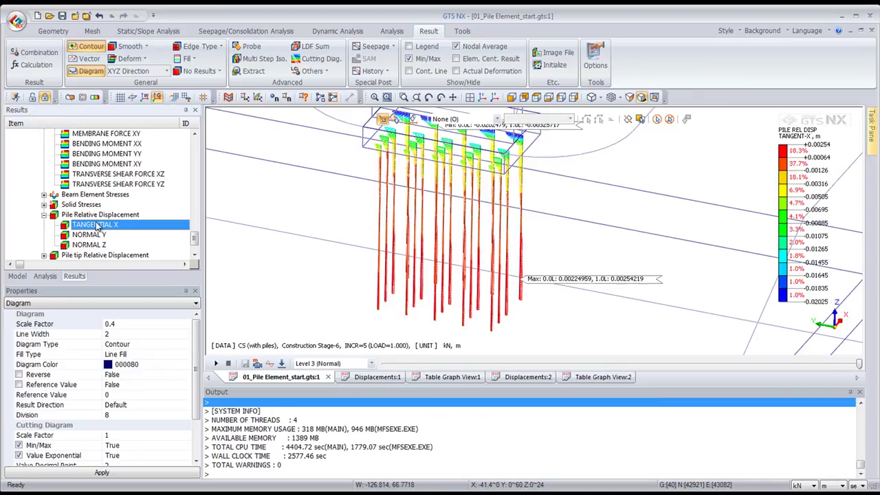
{"action": "middle_click_drag", "start_coordinate": [412, 221], "coordinate": [420, 239]}
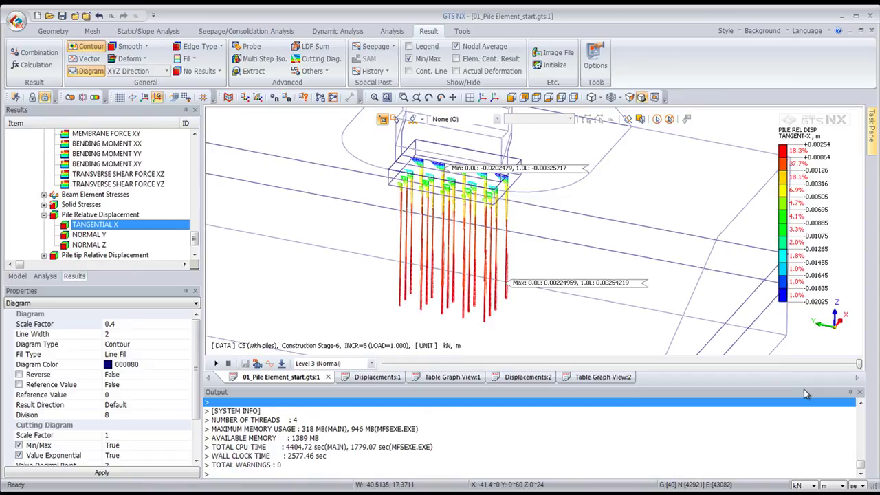
Step: Review the pile relative displacement from an earlier construction stage up to Construction Stage-6, INCR=5 (LOAD=1.000)
{"action": "left_click", "coordinate": [463, 365]}
{"action": "left_click_drag", "start_coordinate": [446, 375], "coordinate": [859, 365]}
{"action": "middle_click_drag", "start_coordinate": [544, 256], "coordinate": [536, 239]}
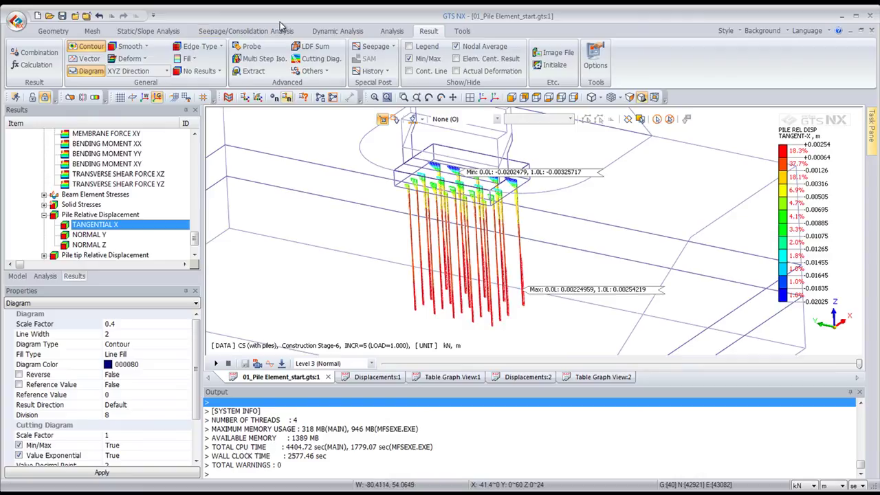
Step: Extract a table of the absolute maximum Tangential X Pile Relative Displacement for all steps of CS (with piles)
{"action": "left_click", "coordinate": [249, 73]}
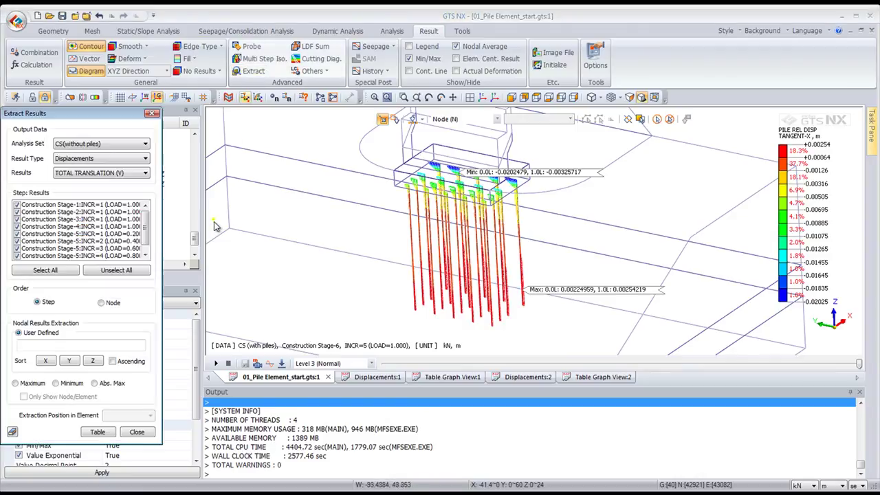
{"action": "left_click", "coordinate": [93, 144]}
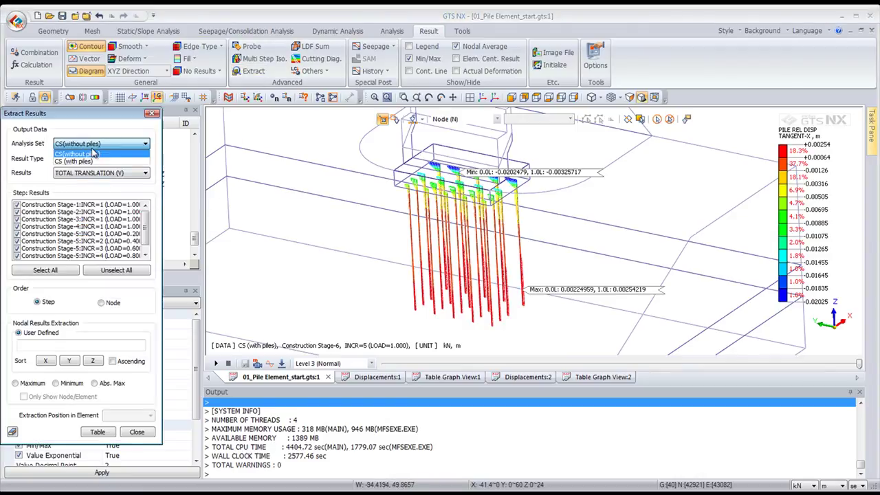
{"action": "left_click", "coordinate": [93, 165]}
{"action": "left_click", "coordinate": [96, 160]}
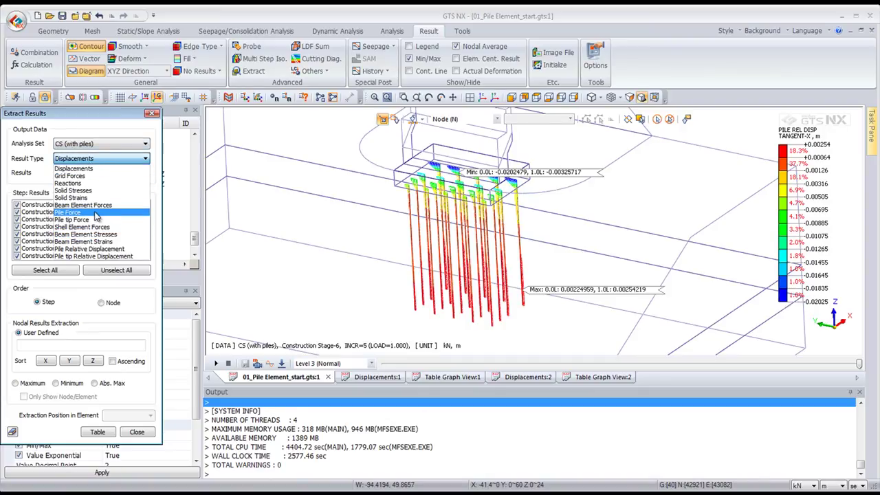
{"action": "left_click", "coordinate": [103, 249]}
{"action": "left_click", "coordinate": [89, 175]}
{"action": "left_click", "coordinate": [94, 193]}
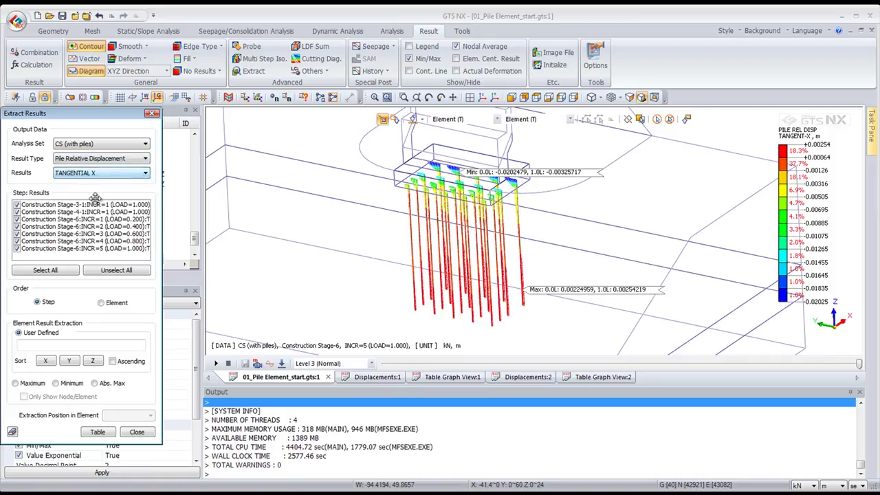
{"action": "left_click", "coordinate": [96, 383]}
{"action": "left_click", "coordinate": [98, 432]}
Step: Plot the Value and Abs. Max columns of the pile relative displacement table as a simple line graph
{"action": "left_click_drag", "start_coordinate": [431, 115], "coordinate": [396, 118]}
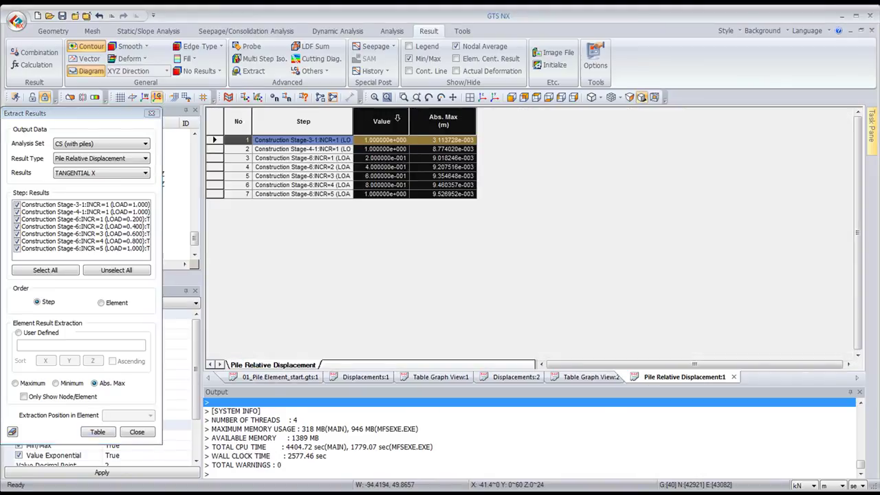
{"action": "right_click", "coordinate": [395, 118]}
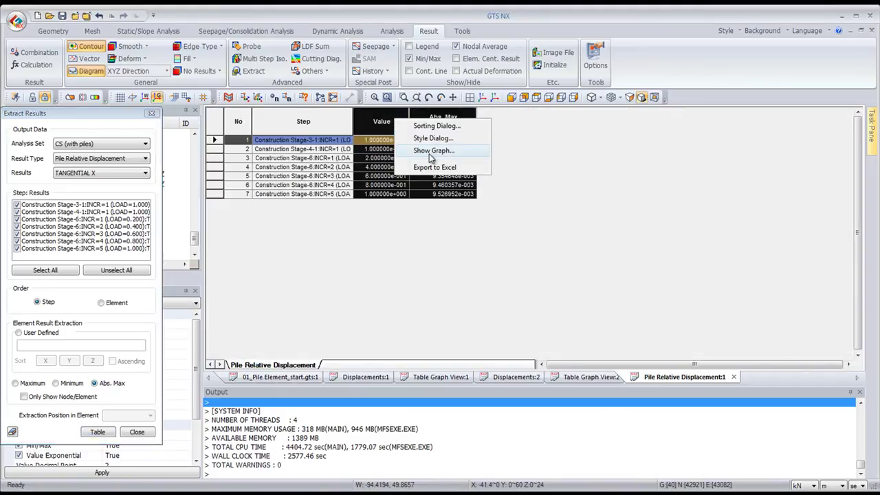
{"action": "left_click", "coordinate": [431, 152]}
{"action": "left_click", "coordinate": [557, 331]}
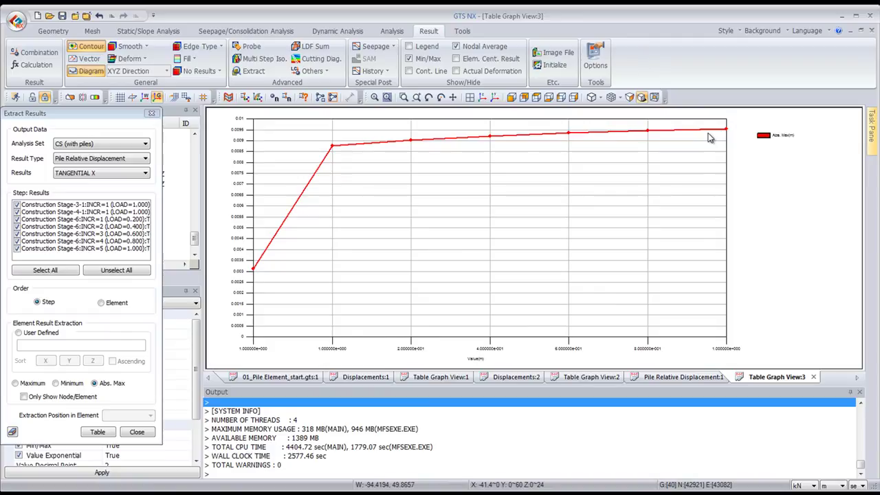
Step: Extract a table of the absolute maximum Tangential X Pile Force for all steps of CS (with piles)
{"action": "left_click", "coordinate": [121, 161]}
{"action": "left_click", "coordinate": [101, 213]}
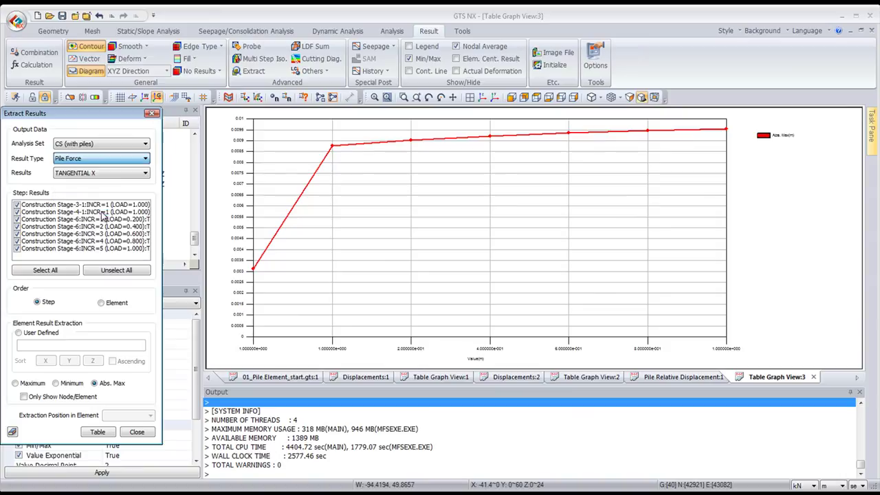
{"action": "left_click", "coordinate": [100, 431]}
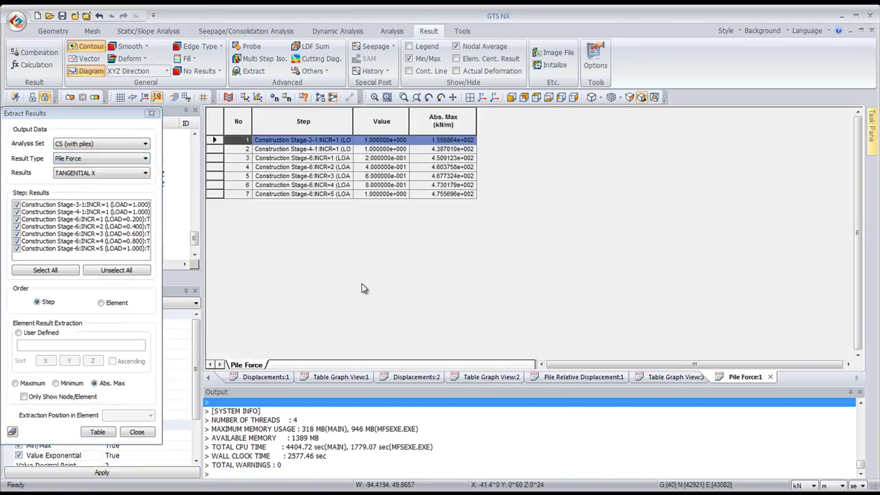
Step: Plot the Value and Abs. Max columns of the pile force table as a simple line graph
{"action": "right_click", "coordinate": [402, 127]}
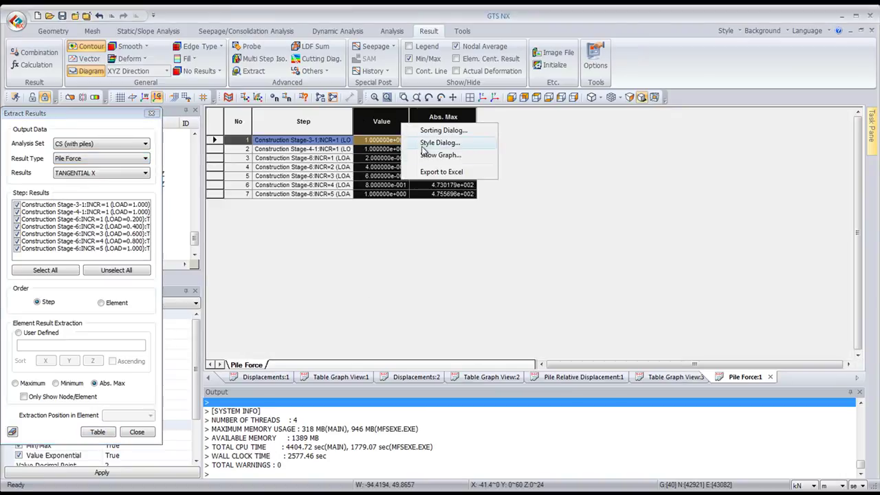
{"action": "left_click", "coordinate": [423, 154]}
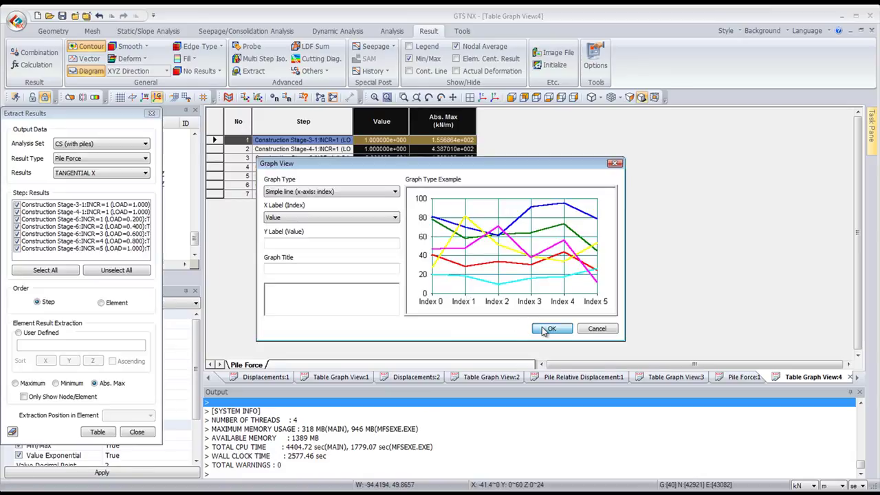
{"action": "left_click", "coordinate": [545, 329]}
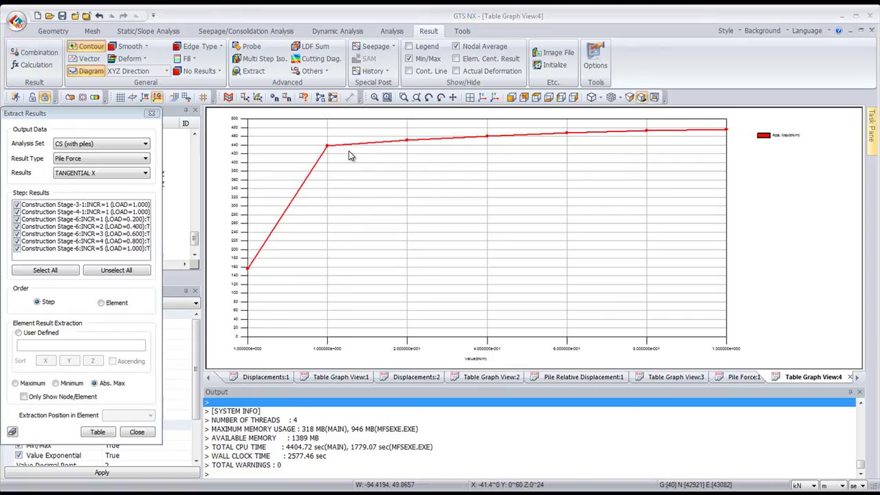
Step: Return to the 01_Pile Element_start.gts model view, close the result extraction, and inspect the pile relative displacement diagram
{"action": "left_click", "coordinate": [267, 377]}
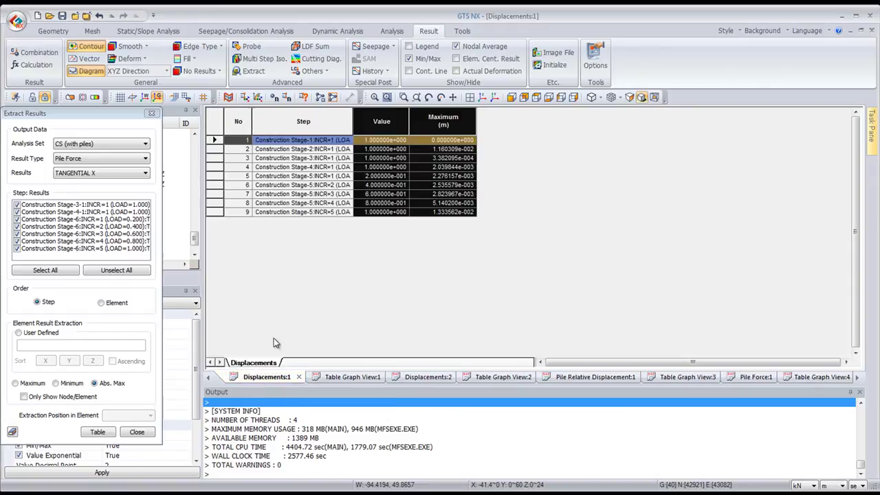
{"action": "left_click", "coordinate": [210, 378]}
{"action": "left_click", "coordinate": [266, 377]}
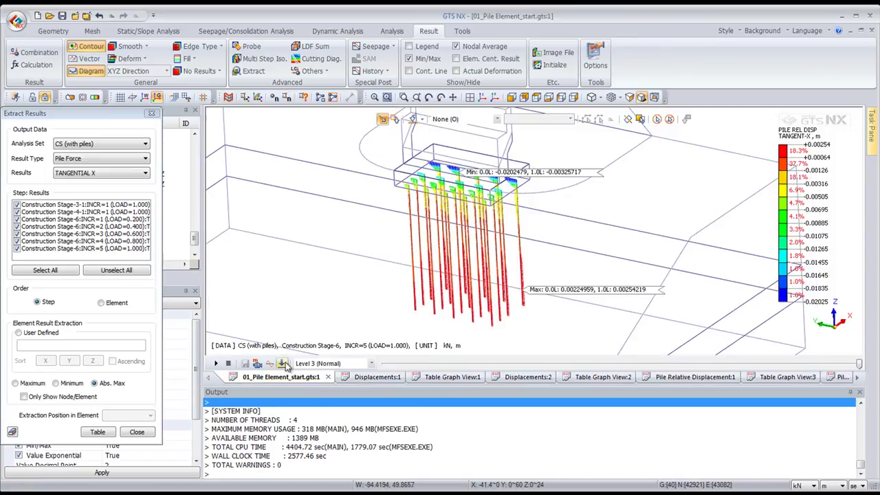
{"action": "left_click", "coordinate": [153, 113]}
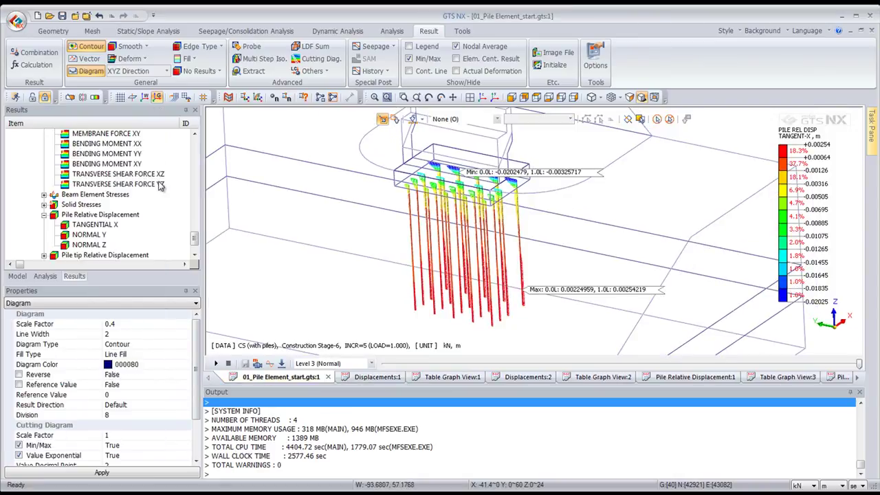
{"action": "scroll", "coordinate": [194, 244], "scroll_direction": "down", "scroll_amount": 1}
{"action": "middle_click_drag", "start_coordinate": [468, 238], "coordinate": [465, 237]}
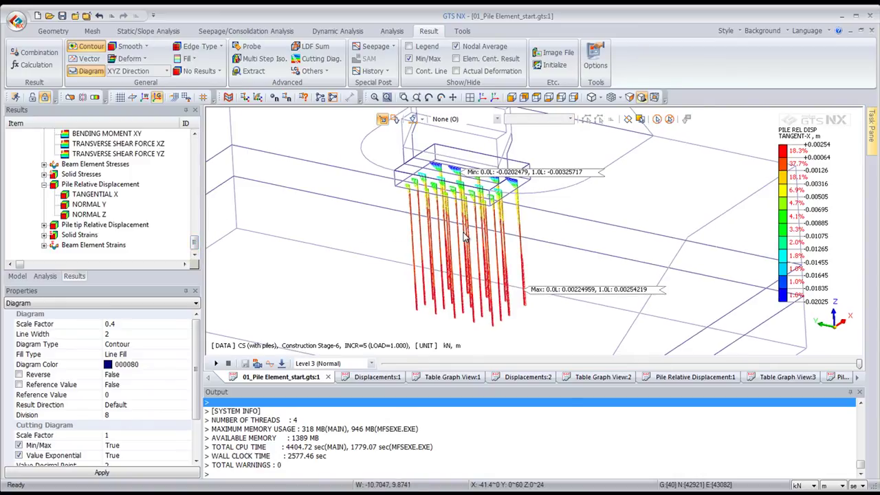